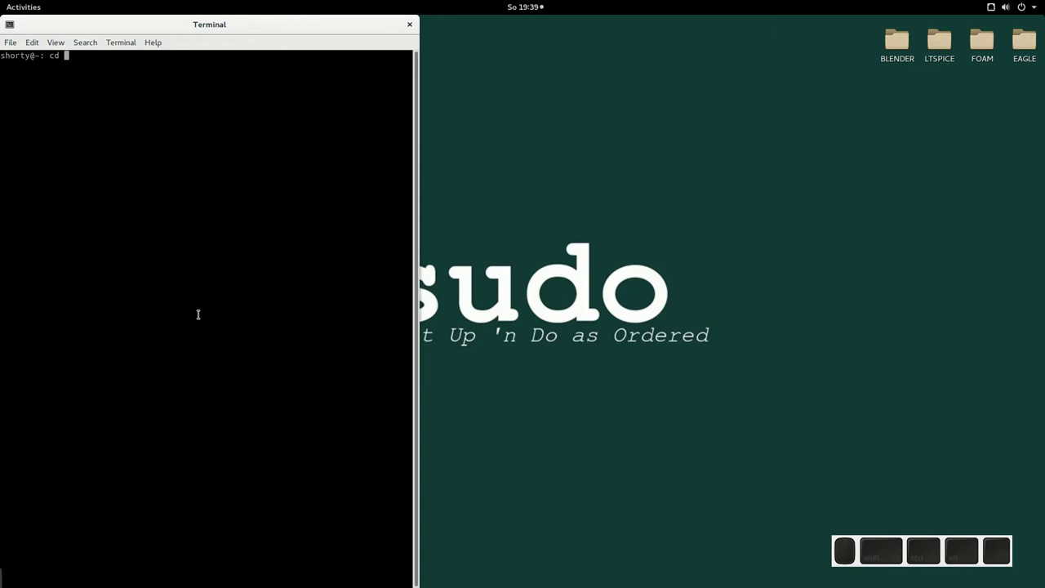
Fix the typed command to 'blender' and run it from the terminal to start Blender
{"action": "key", "text": "BackSpace"}
{"action": "key", "text": "BackSpace"}
{"action": "type", "text": "bler"}
{"action": "key", "text": "BackSpace"}
{"action": "type", "text": "n"}
{"action": "key", "text": "Tab"}
{"action": "key", "text": "Return"}
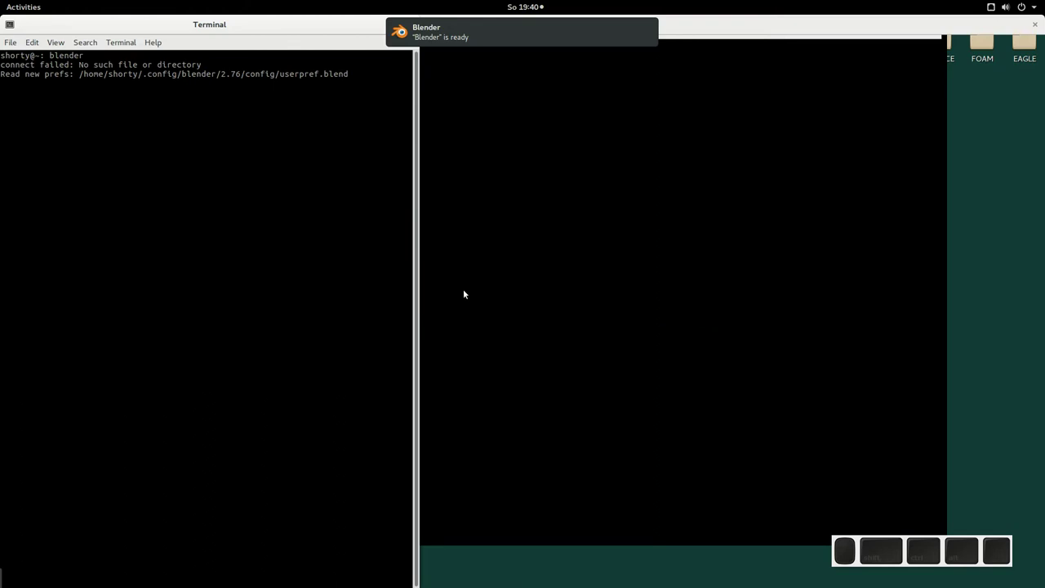
Select and delete every object in the default scene
{"action": "key", "text": "a"}
{"action": "key", "text": "a"}
{"action": "key", "text": "Delete"}
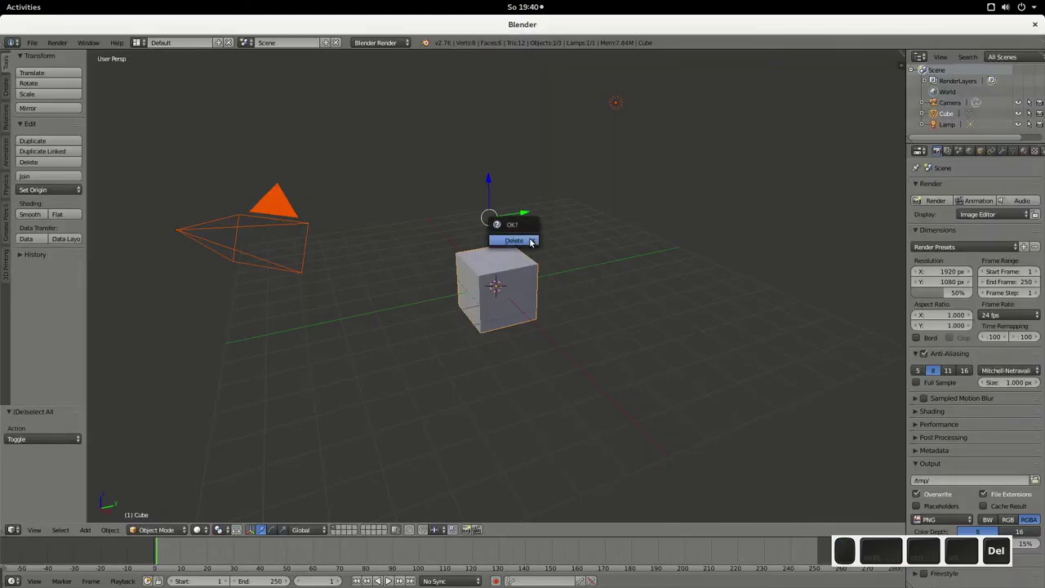
{"action": "left_click", "coordinate": [531, 242]}
Open the recent file suzanne.blend
{"action": "left_click", "coordinate": [32, 43]}
{"action": "mouse_move", "coordinate": [64, 83]}
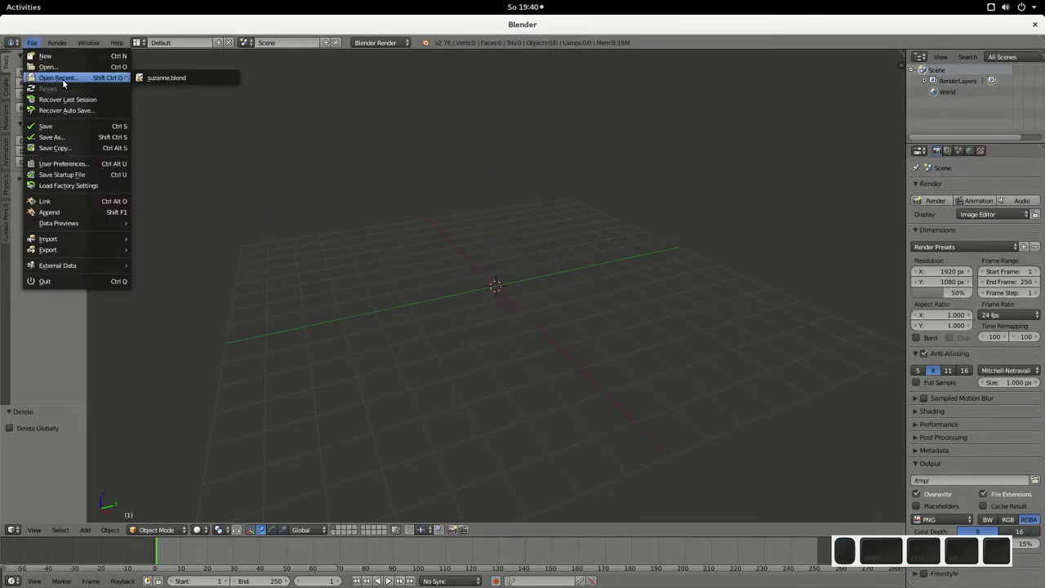
{"action": "left_click", "coordinate": [162, 79]}
{"action": "middle_click_drag", "start_coordinate": [458, 245], "coordinate": [481, 251]}
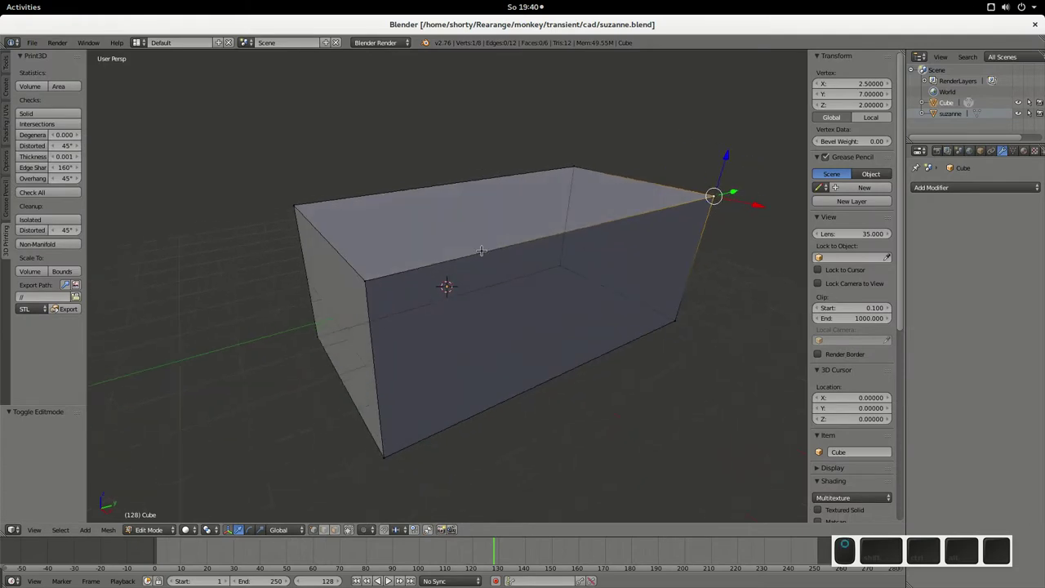
Return to Object Mode and delete the Cube from the Outliner, leaving only Suzanne
{"action": "left_click", "coordinate": [946, 104]}
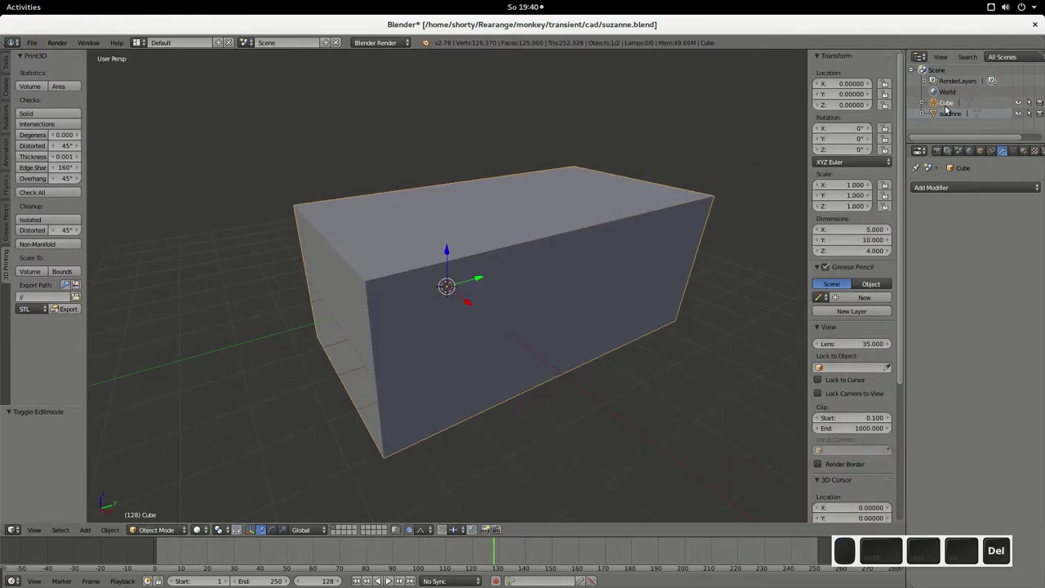
{"action": "right_click", "coordinate": [946, 105]}
{"action": "left_click", "coordinate": [890, 132]}
{"action": "scroll", "coordinate": [511, 303], "scroll_direction": "up", "scroll_amount": 8}
{"action": "middle_click_drag", "start_coordinate": [437, 292], "coordinate": [672, 236]}
{"action": "middle_click_drag", "start_coordinate": [526, 276], "coordinate": [348, 398]}
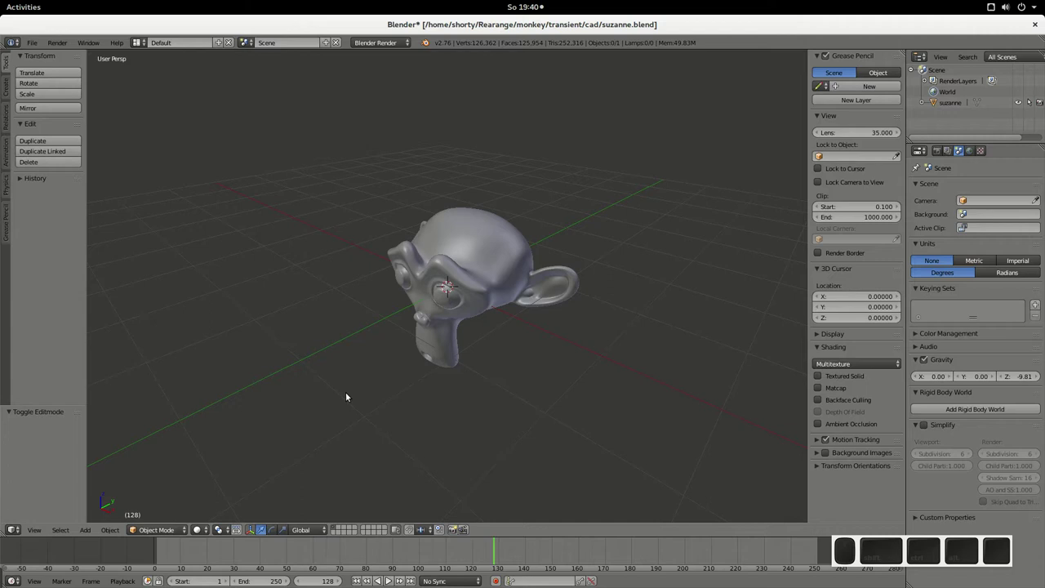
{"action": "middle_click_drag", "start_coordinate": [322, 367], "coordinate": [508, 112]}
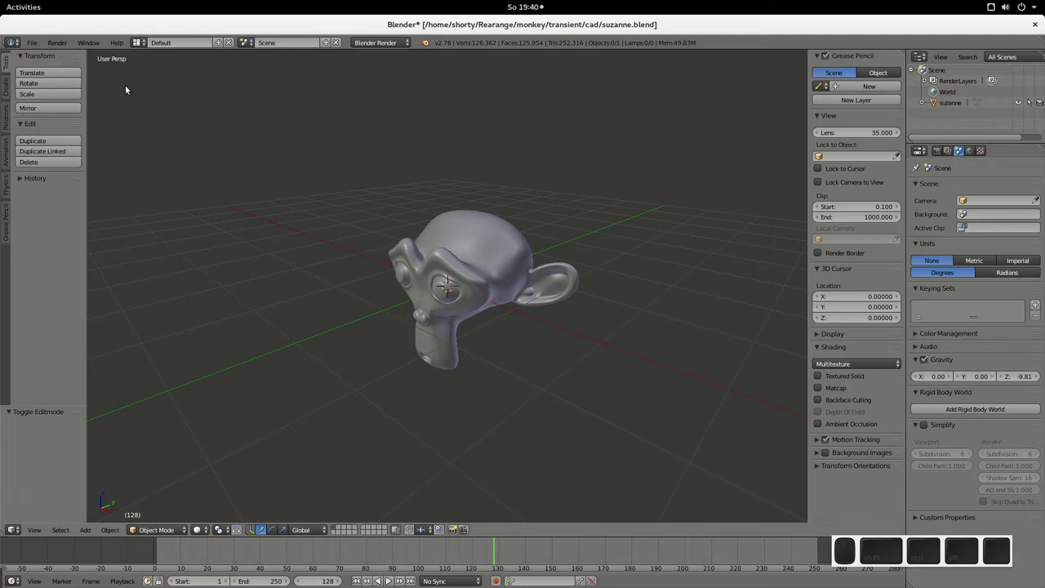
{"action": "middle_click_drag", "start_coordinate": [320, 224], "coordinate": [245, 173]}
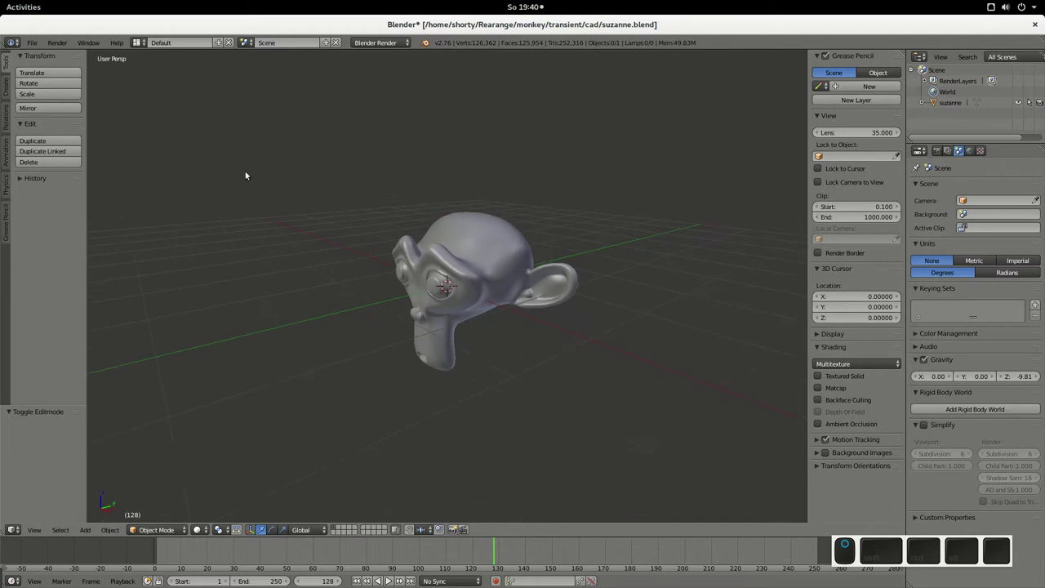
{"action": "left_click", "coordinate": [32, 42]}
{"action": "key", "text": "Escape"}
{"action": "middle_click_drag", "start_coordinate": [250, 196], "coordinate": [366, 236]}
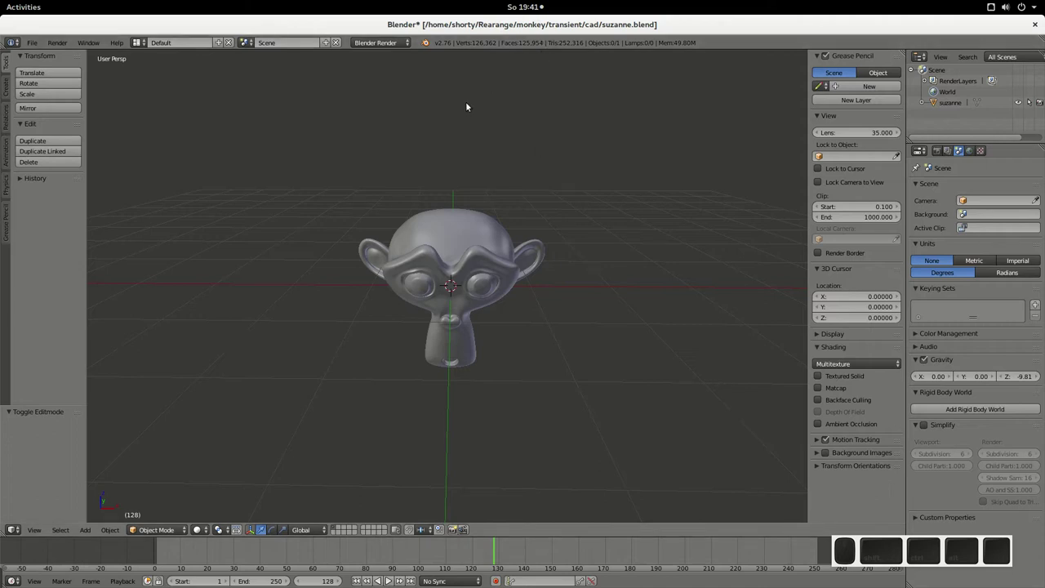
{"action": "middle_click_drag", "start_coordinate": [477, 234], "coordinate": [497, 252]}
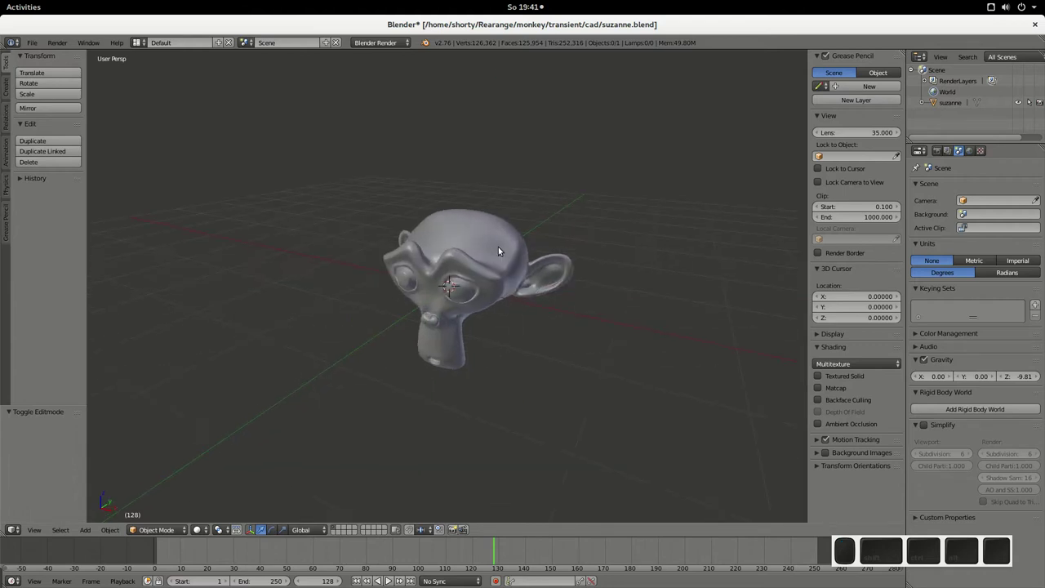
{"action": "middle_click_drag", "start_coordinate": [455, 244], "coordinate": [443, 248]}
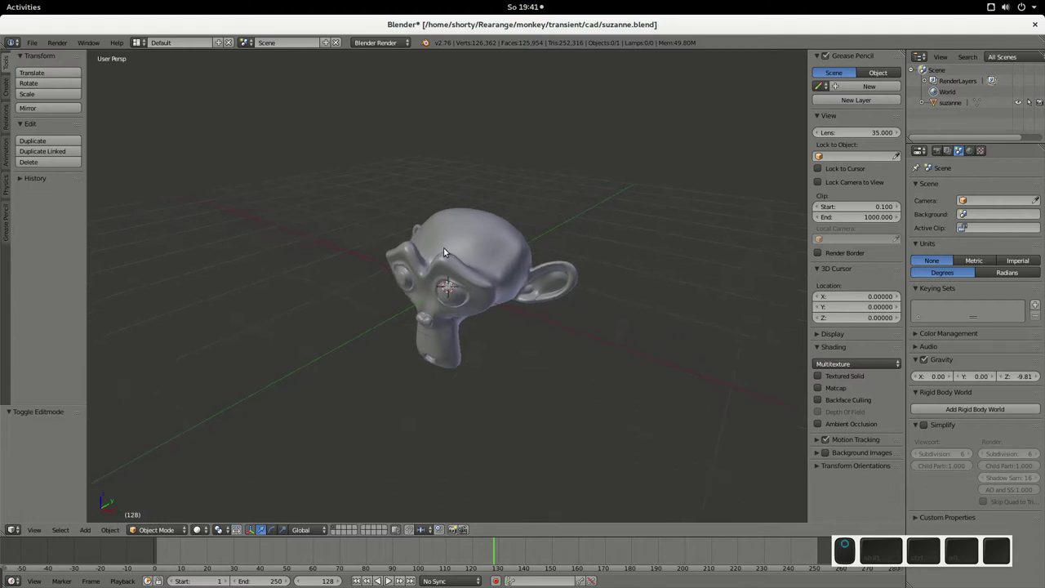
{"action": "middle_click_drag", "start_coordinate": [276, 379], "coordinate": [300, 359]}
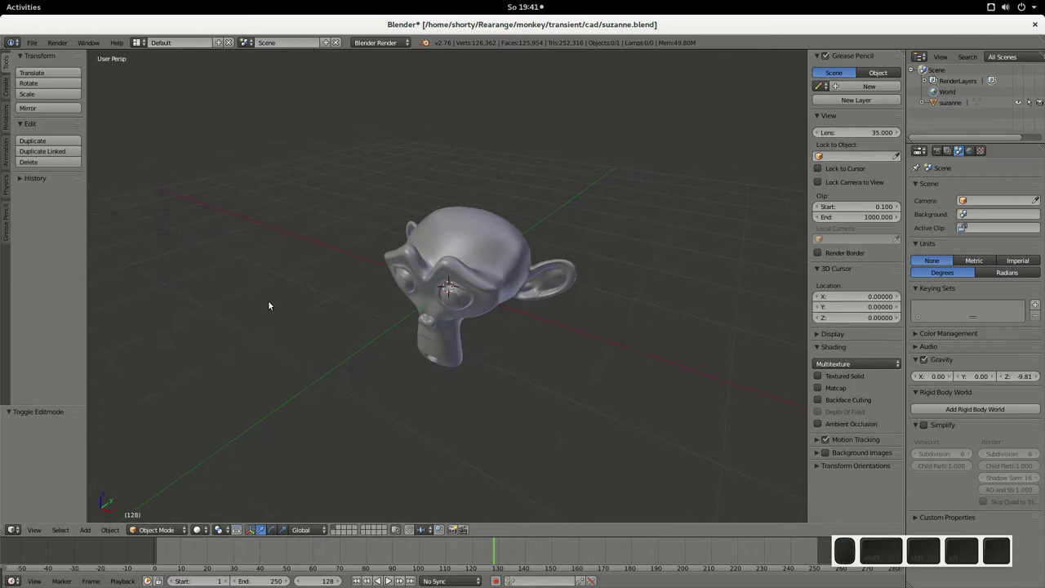
{"action": "middle_click_drag", "start_coordinate": [269, 306], "coordinate": [258, 307]}
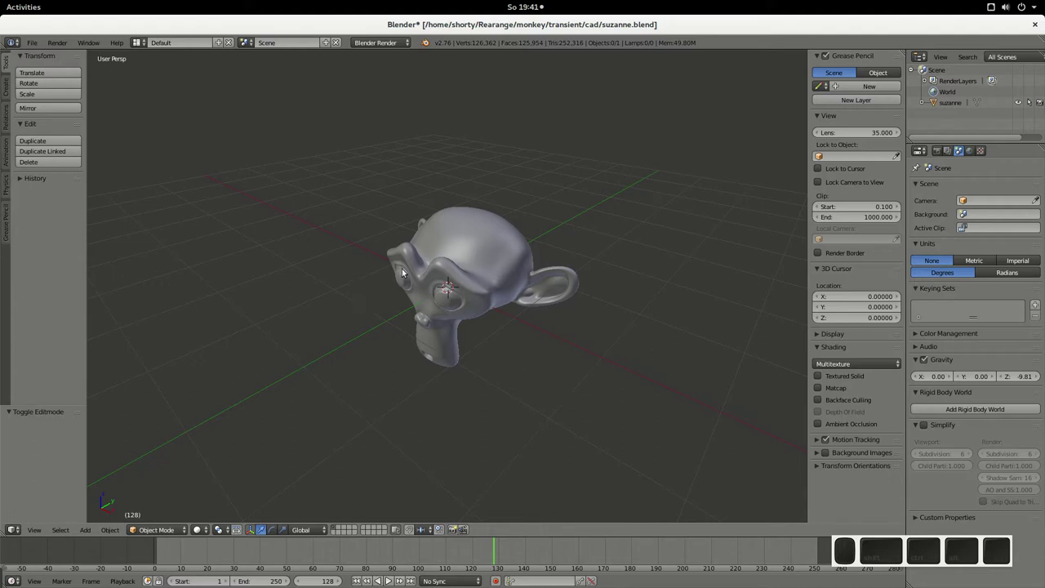
{"action": "middle_click_drag", "start_coordinate": [440, 298], "coordinate": [394, 279]}
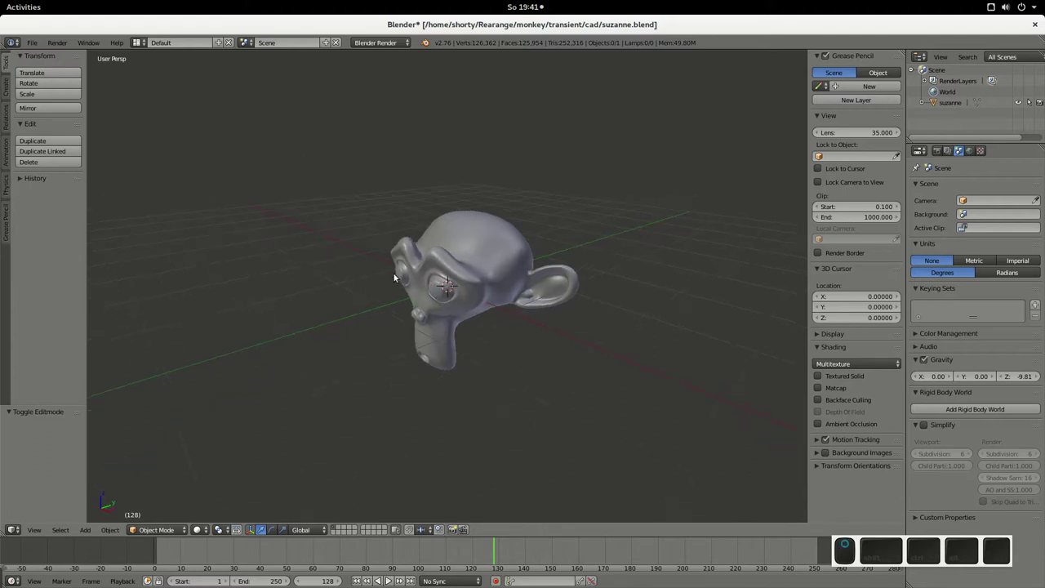
{"action": "middle_click_drag", "start_coordinate": [365, 315], "coordinate": [380, 318]}
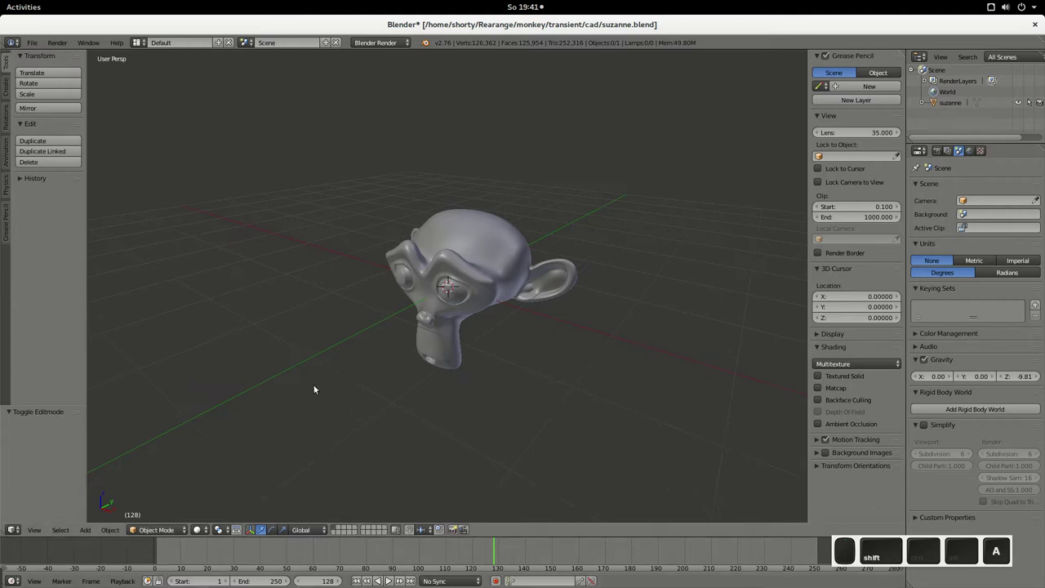
Place the 3D cursor beside Suzanne and add a default cube mesh there
{"action": "key", "text": "shift+a"}
{"action": "mouse_move", "coordinate": [316, 389]}
{"action": "key", "text": "Escape"}
{"action": "left_click", "coordinate": [85, 530]}
{"action": "mouse_move", "coordinate": [101, 519]}
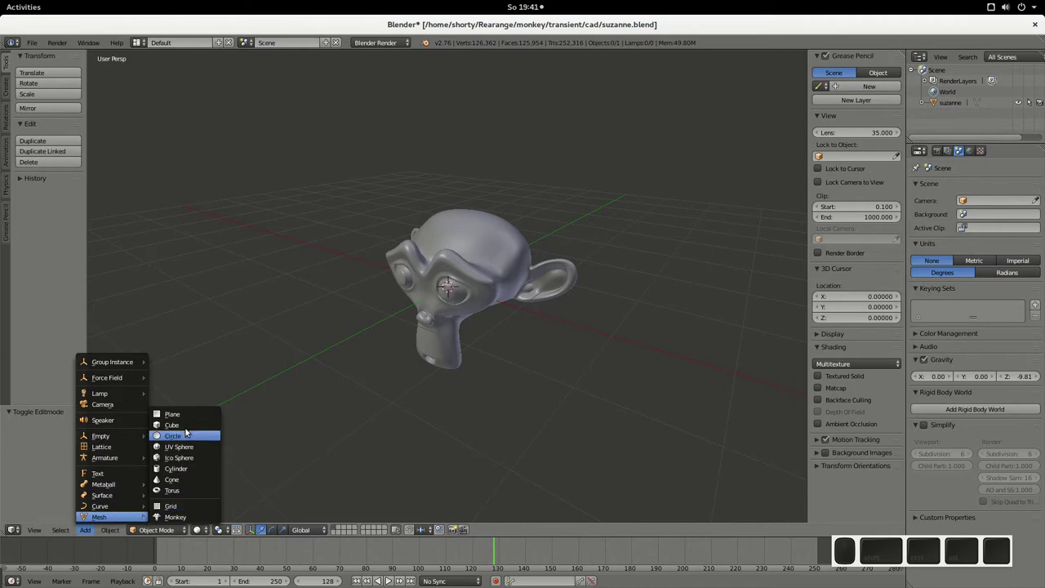
{"action": "left_click", "coordinate": [239, 341]}
{"action": "key", "text": "shift+a"}
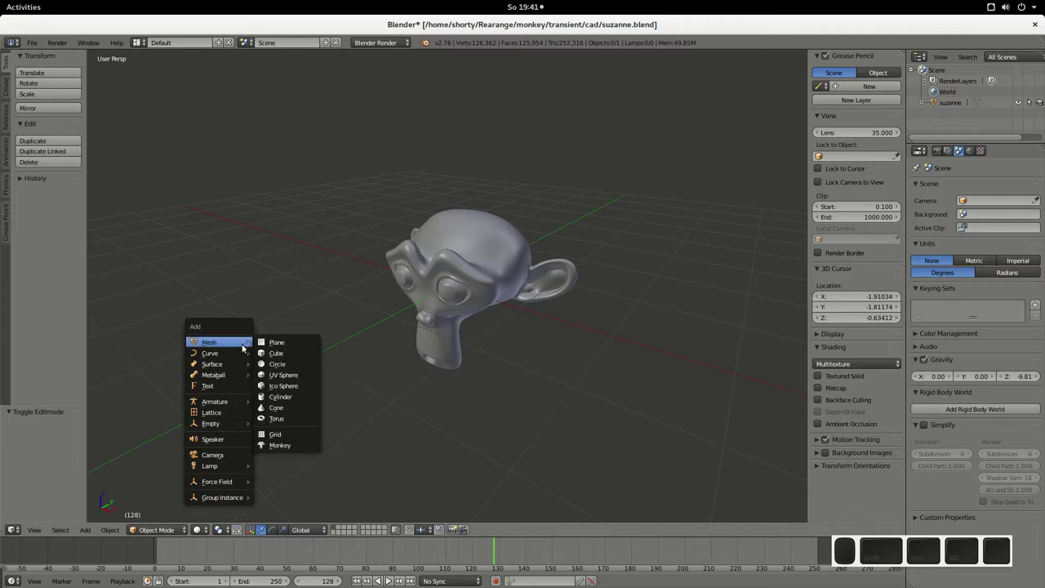
{"action": "left_click", "coordinate": [293, 354]}
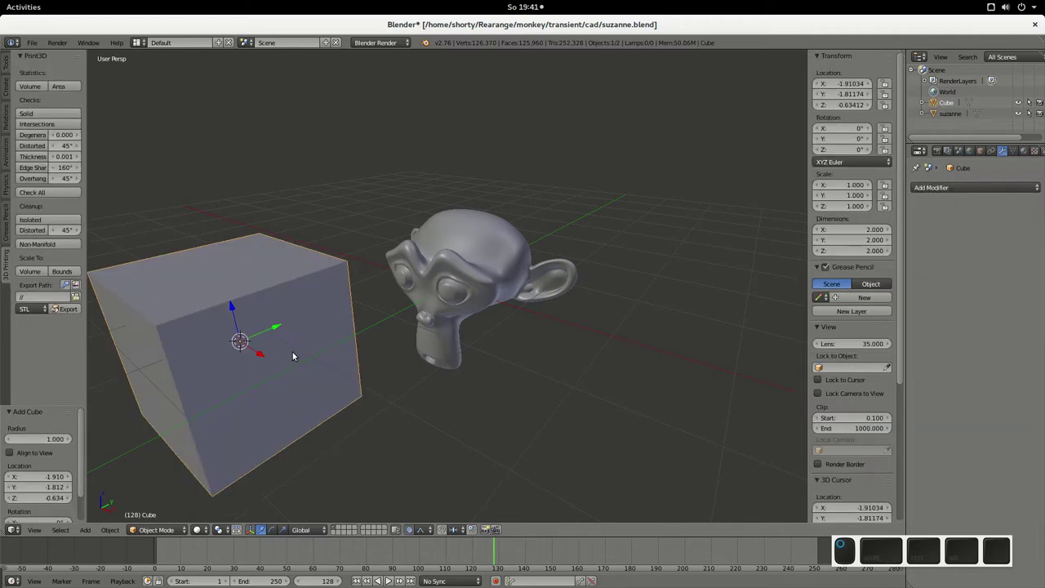
{"action": "middle_click_drag", "start_coordinate": [394, 357], "coordinate": [382, 357]}
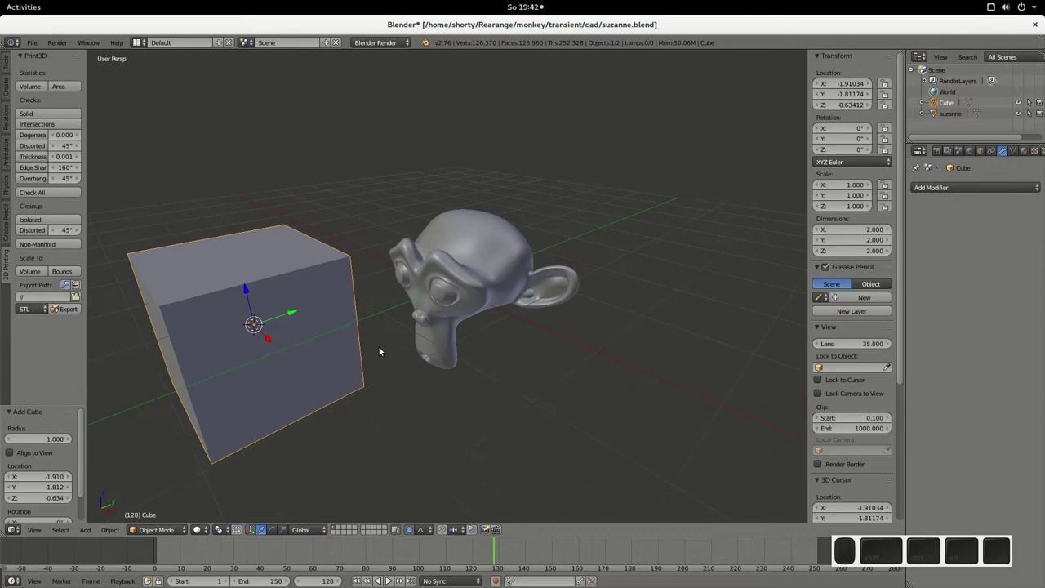
{"action": "key", "text": "shift+s"}
Snap the 3D cursor to the world origin and move the cube onto it
{"action": "left_click", "coordinate": [387, 397]}
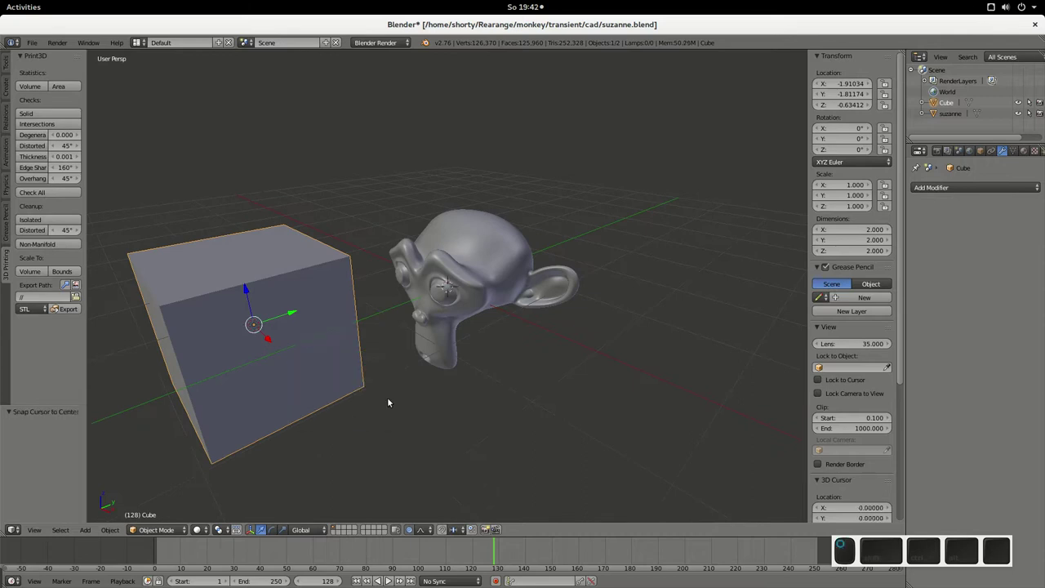
{"action": "key", "text": "shift+s"}
{"action": "left_click", "coordinate": [386, 372]}
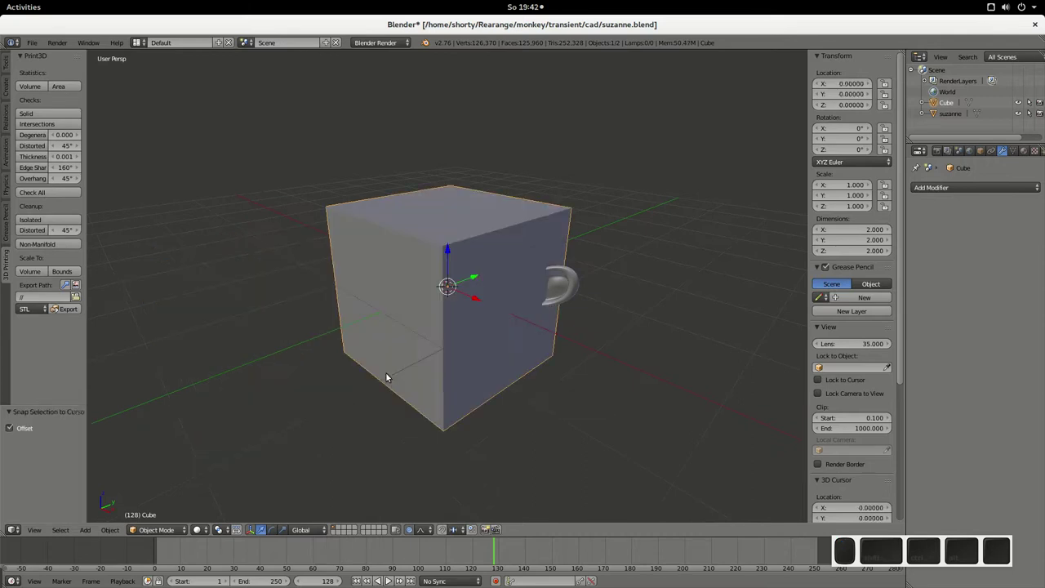
{"action": "middle_click_drag", "start_coordinate": [417, 378], "coordinate": [480, 362]}
Cancel two scale attempts so the cube keeps its size, then enter Edit Mode
{"action": "key", "text": "KP_5"}
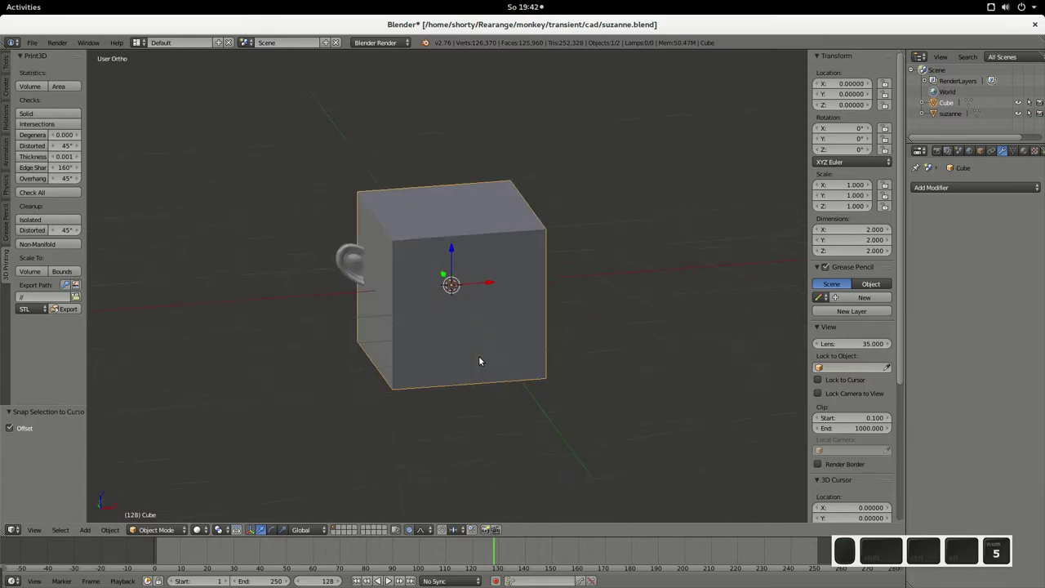
{"action": "key", "text": "KP_5"}
{"action": "middle_click_drag", "start_coordinate": [459, 364], "coordinate": [481, 379]}
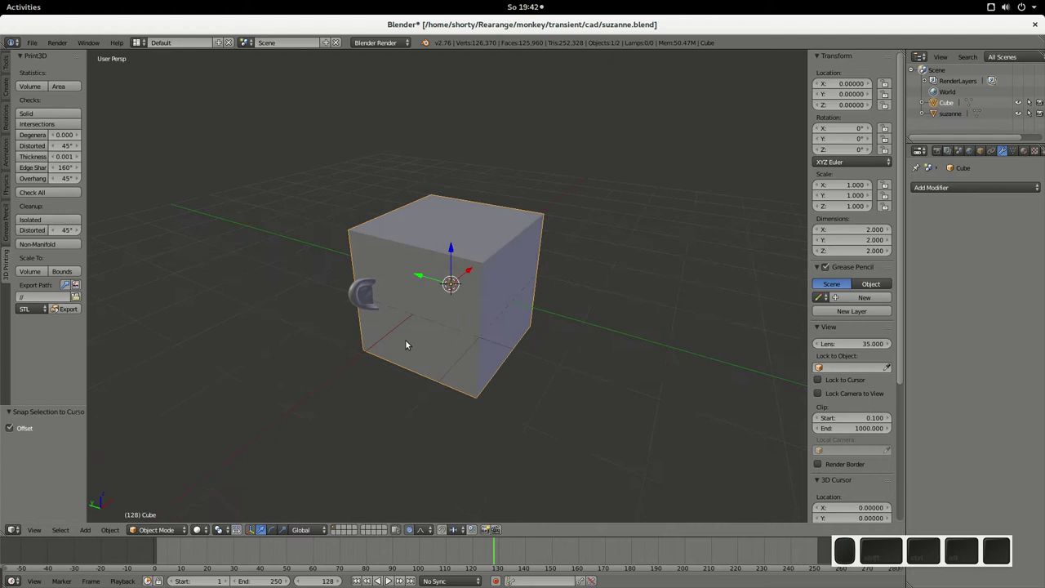
{"action": "key", "text": "s"}
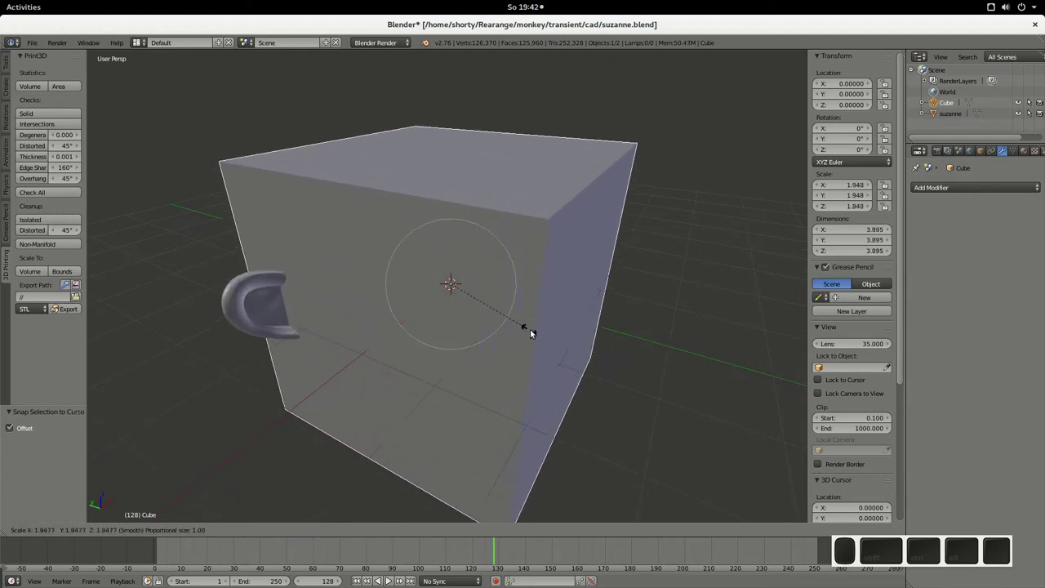
{"action": "key", "text": "Escape"}
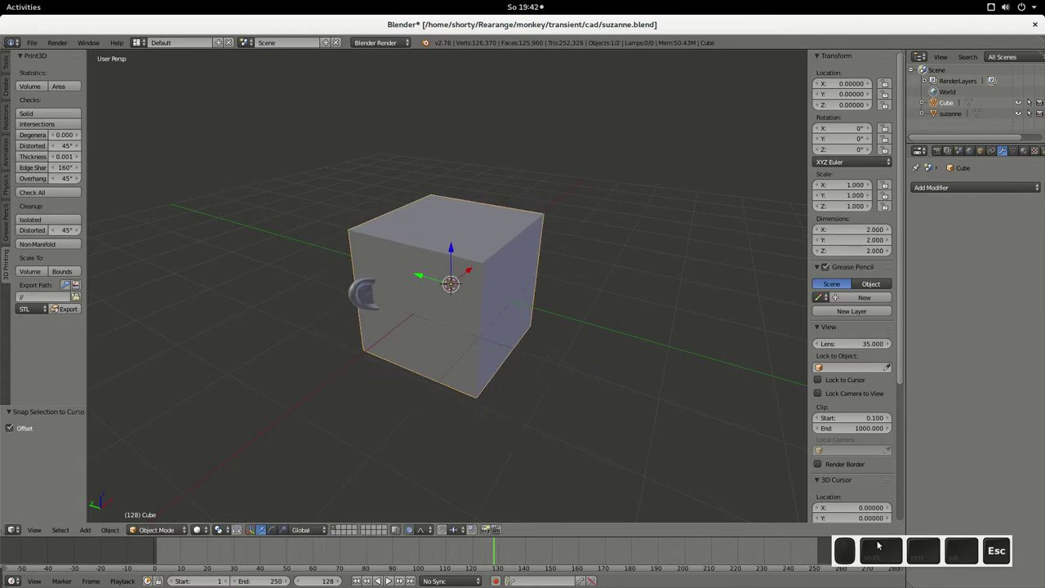
{"action": "left_click_drag", "start_coordinate": [855, 557], "coordinate": [631, 497]}
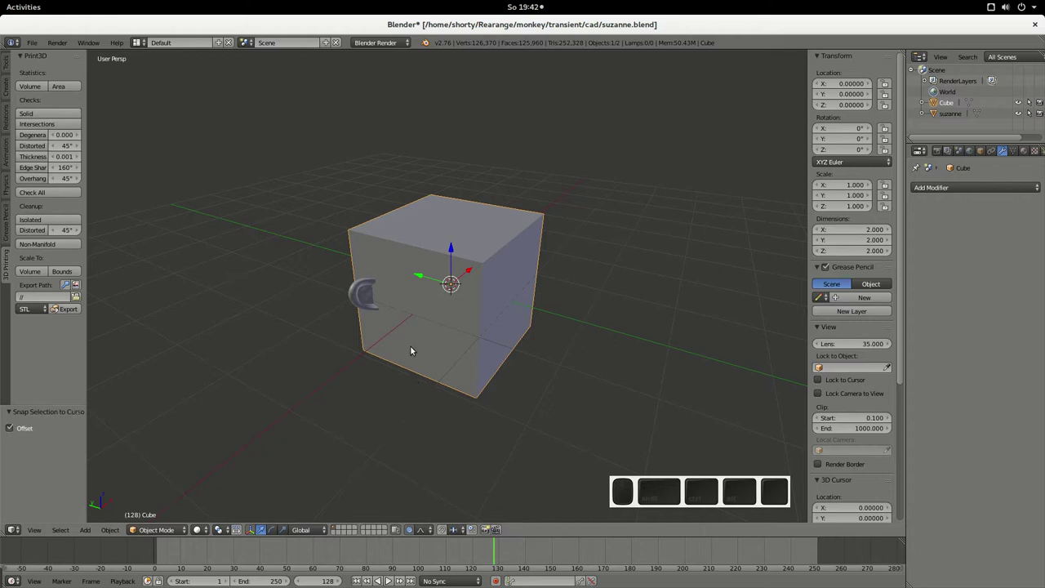
{"action": "key", "text": "s"}
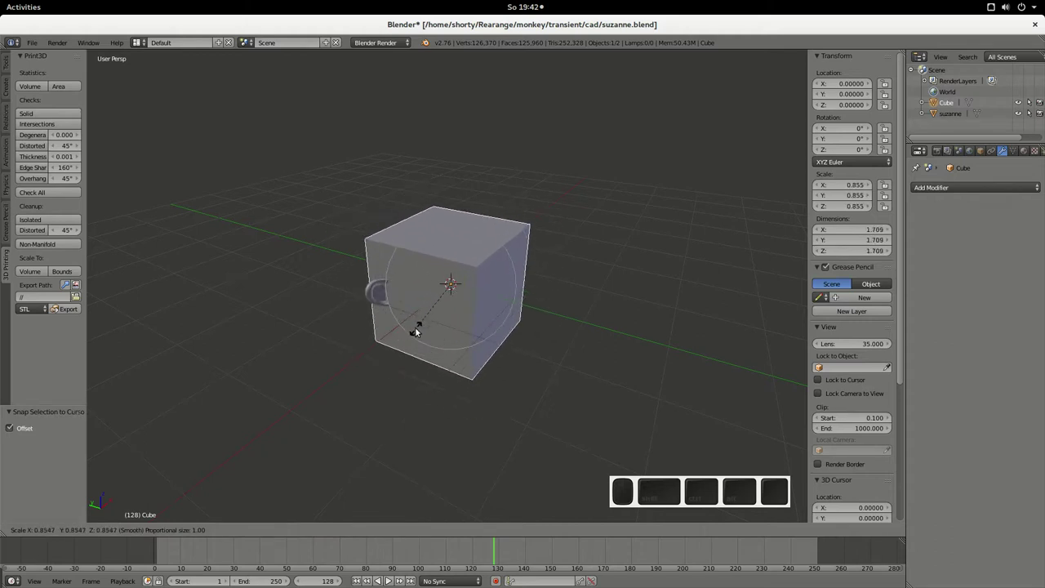
{"action": "key", "text": "Escape"}
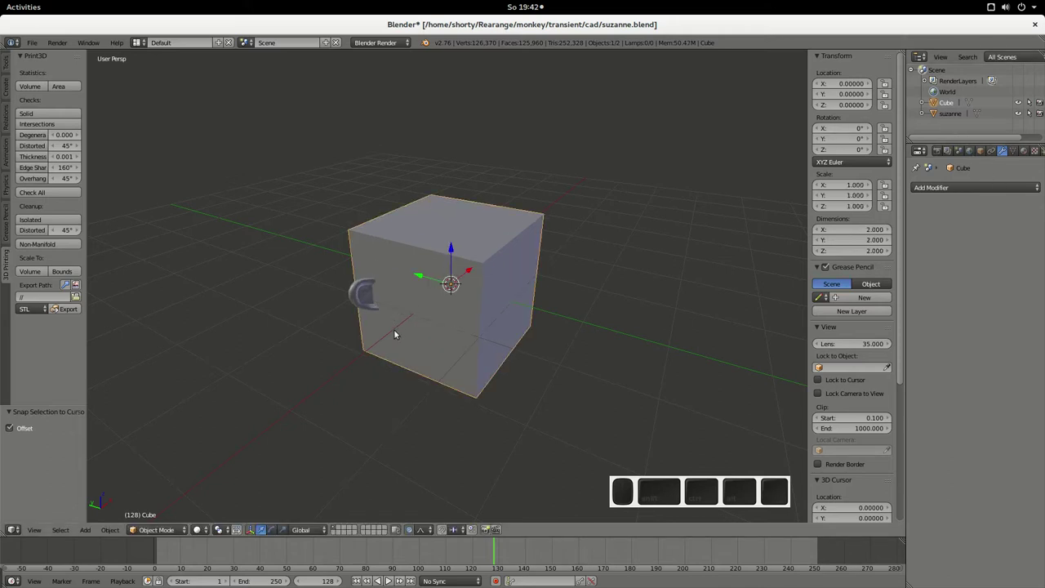
{"action": "key", "text": "Tab"}
Switch viewport shading to Wireframe so Suzanne shows inside the cube
{"action": "middle_click_drag", "start_coordinate": [419, 291], "coordinate": [397, 297]}
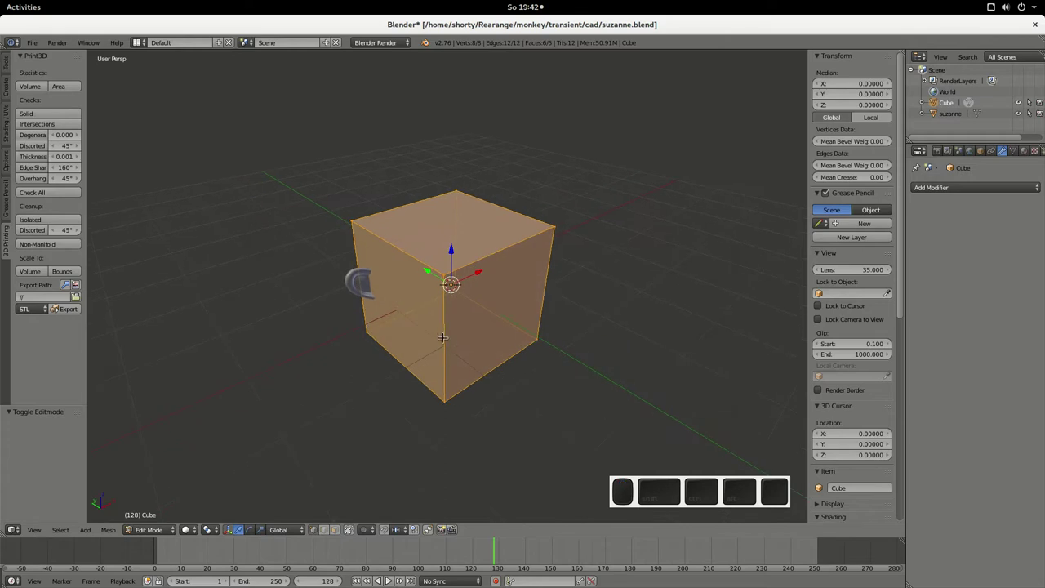
{"action": "left_click", "coordinate": [214, 534]}
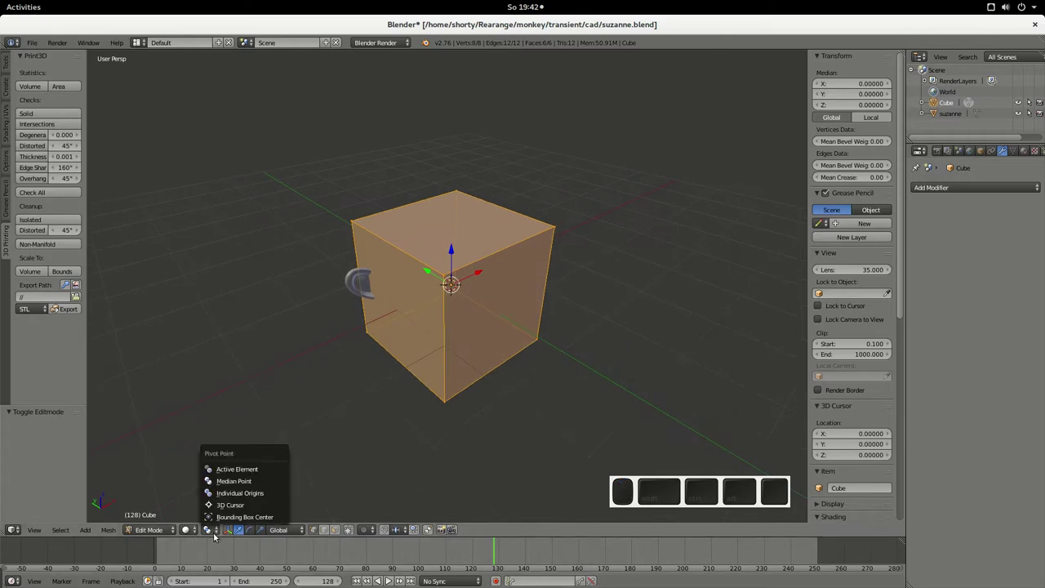
{"action": "left_click", "coordinate": [190, 531]}
{"action": "left_click", "coordinate": [209, 506]}
{"action": "middle_click_drag", "start_coordinate": [364, 377], "coordinate": [422, 372]}
{"action": "left_click", "coordinate": [206, 530]}
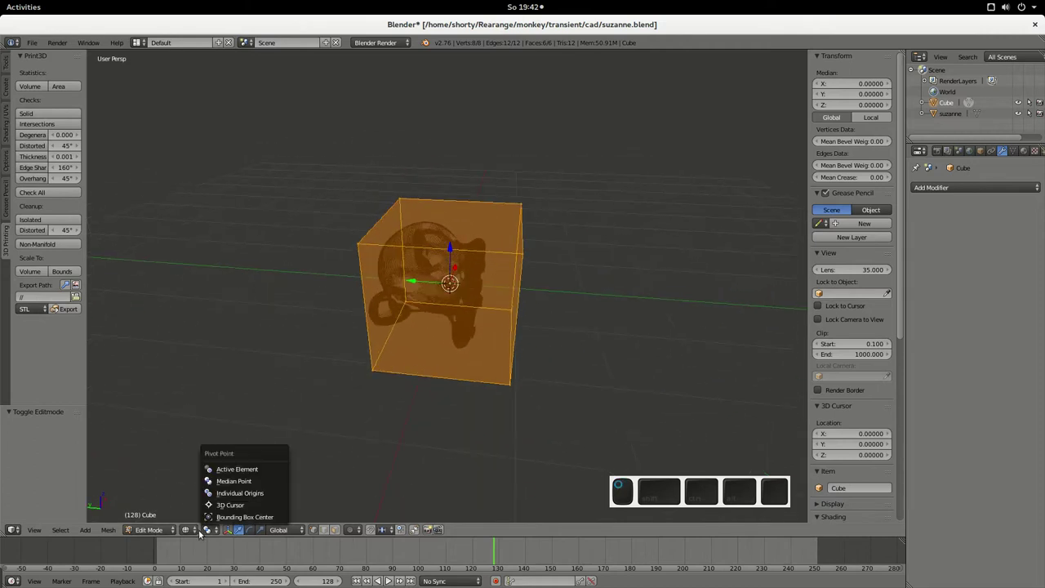
{"action": "left_click", "coordinate": [189, 530]}
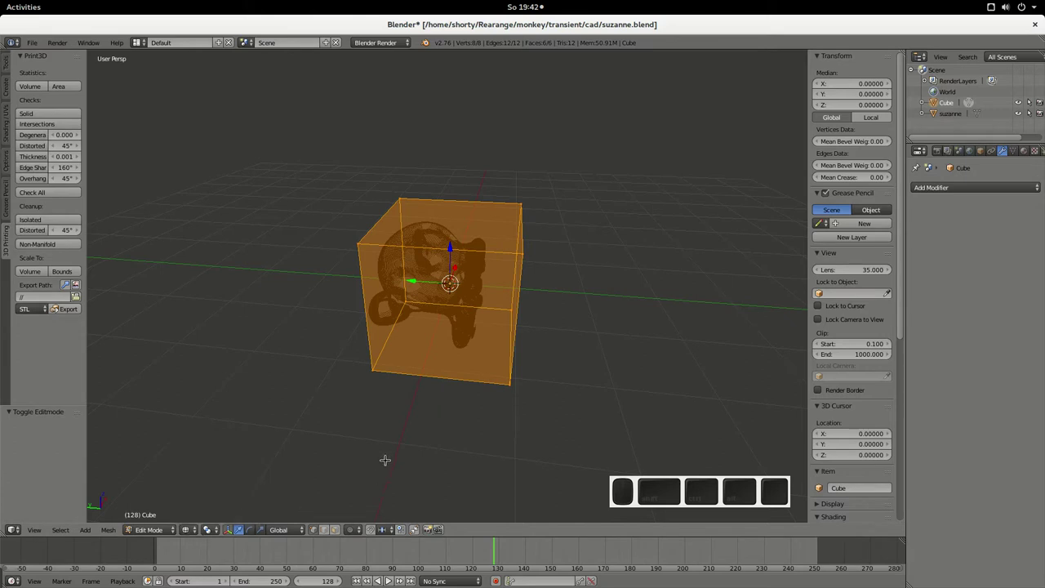
Cancel an X-axis scale of the cube and switch to the front view
{"action": "middle_click_drag", "start_coordinate": [415, 391], "coordinate": [339, 397]}
{"action": "scroll", "coordinate": [343, 390], "scroll_direction": "down", "scroll_amount": 3}
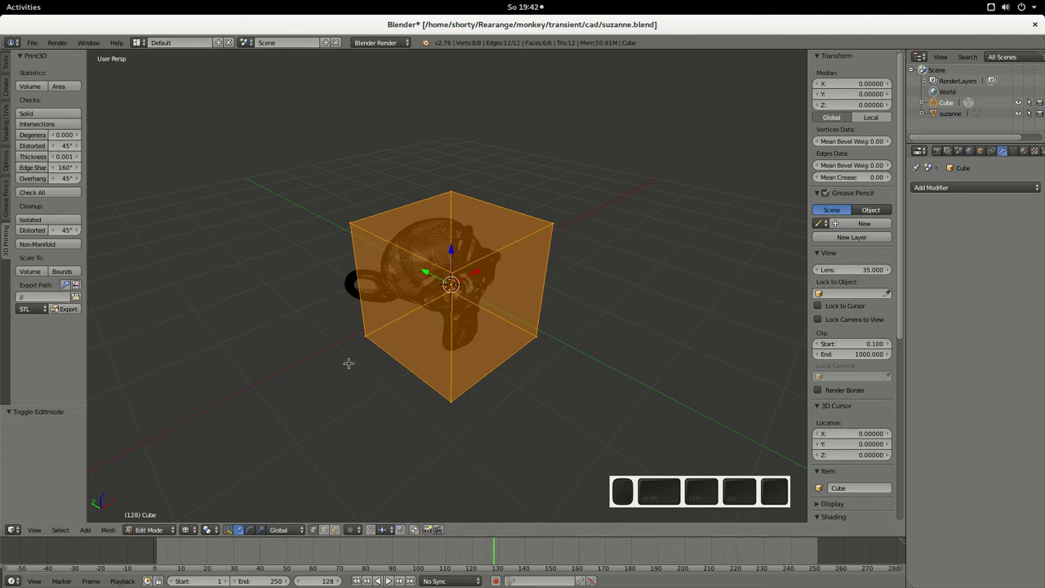
{"action": "key", "text": "s"}
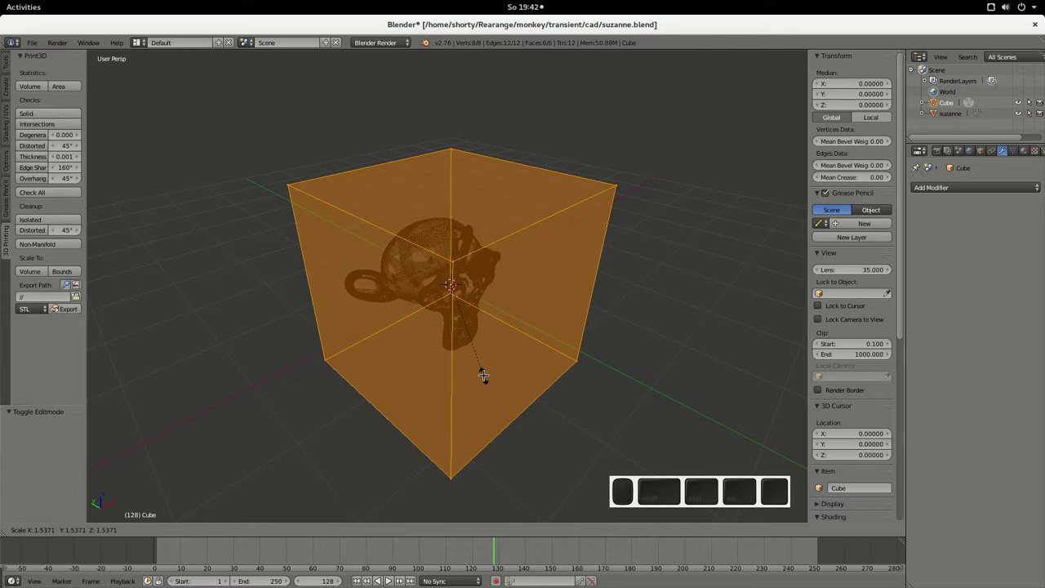
{"action": "key", "text": "x"}
{"action": "middle_click_drag", "start_coordinate": [373, 398], "coordinate": [397, 401]}
{"action": "key", "text": "Escape"}
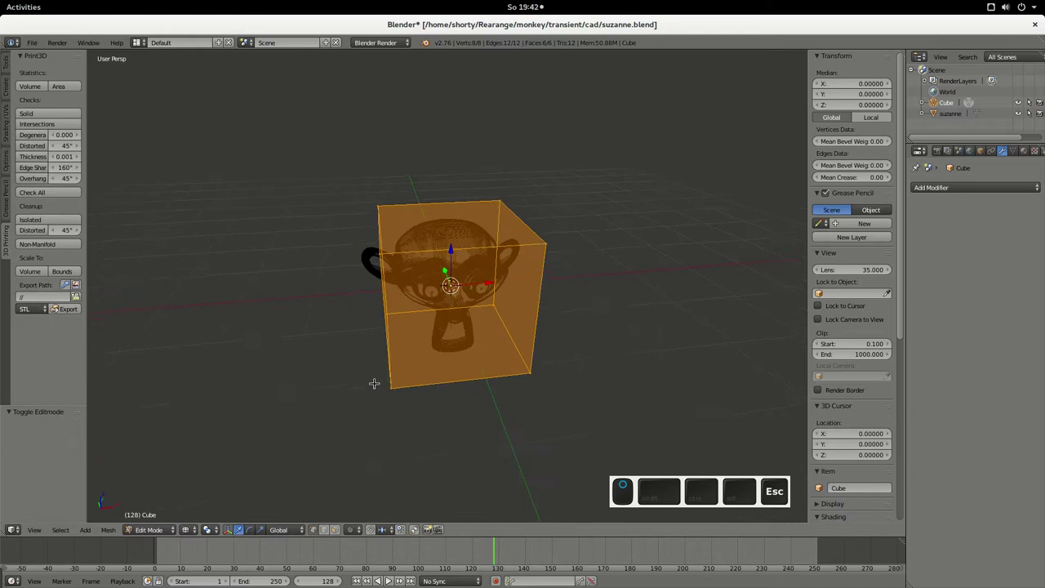
{"action": "key", "text": "KP_1"}
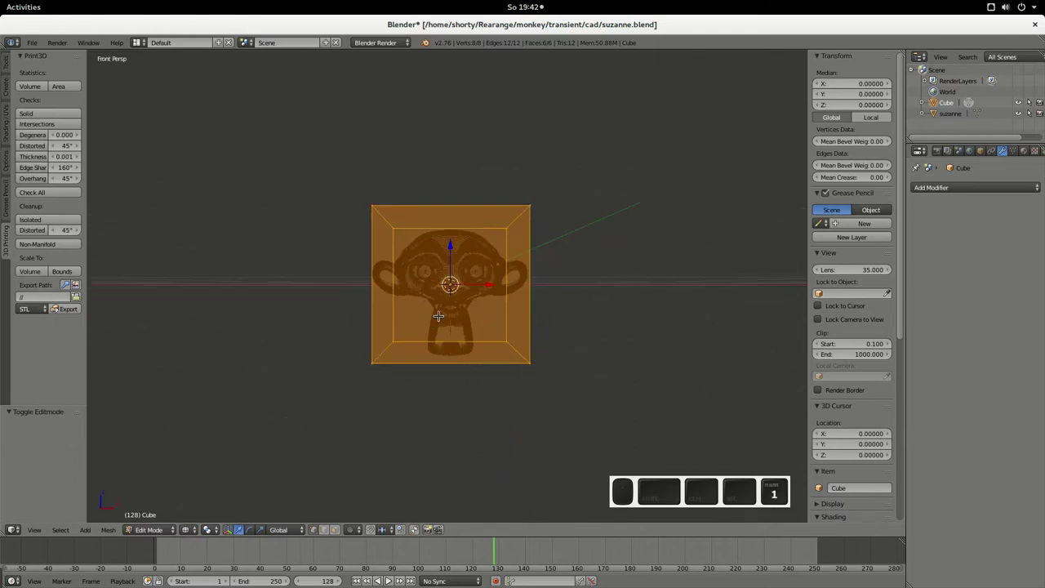
In orthographic front view, scale the cube by 2.5 along X
{"action": "key", "text": "KP_5"}
{"action": "key", "text": "s"}
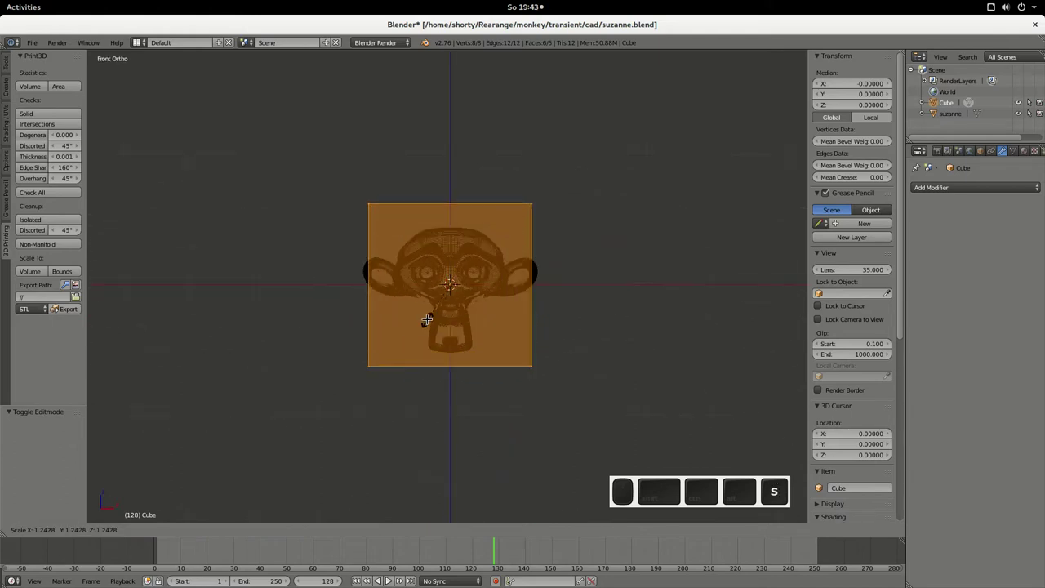
{"action": "key", "text": "x"}
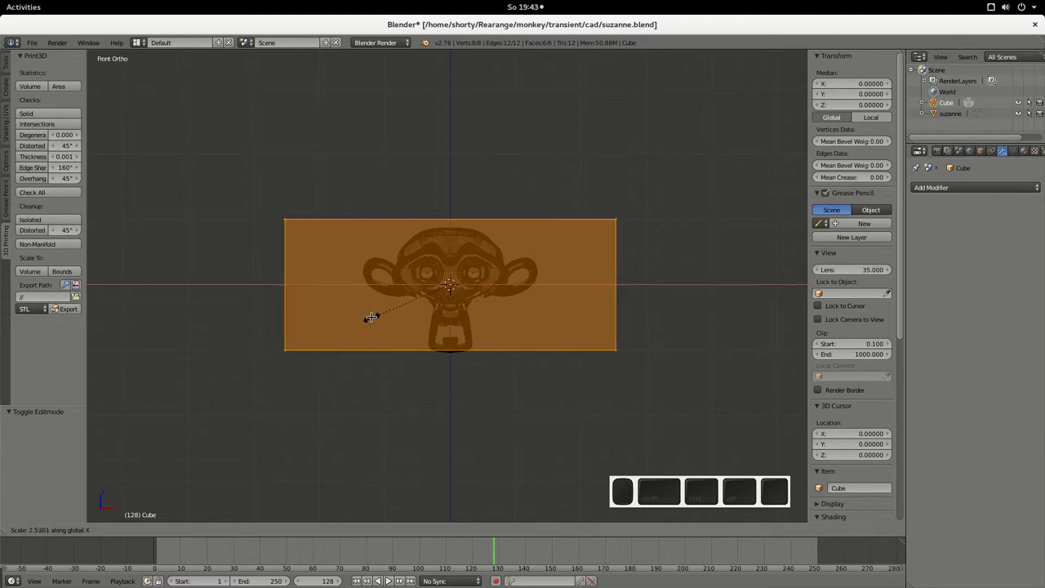
{"action": "key", "text": "KP_2"}
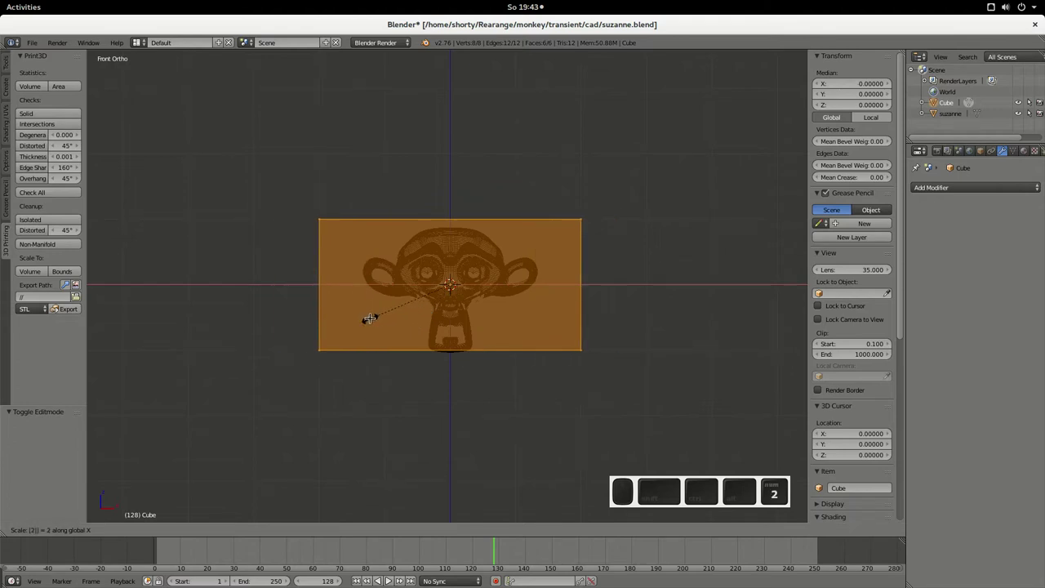
{"action": "key", "text": "period"}
{"action": "key", "text": "5"}
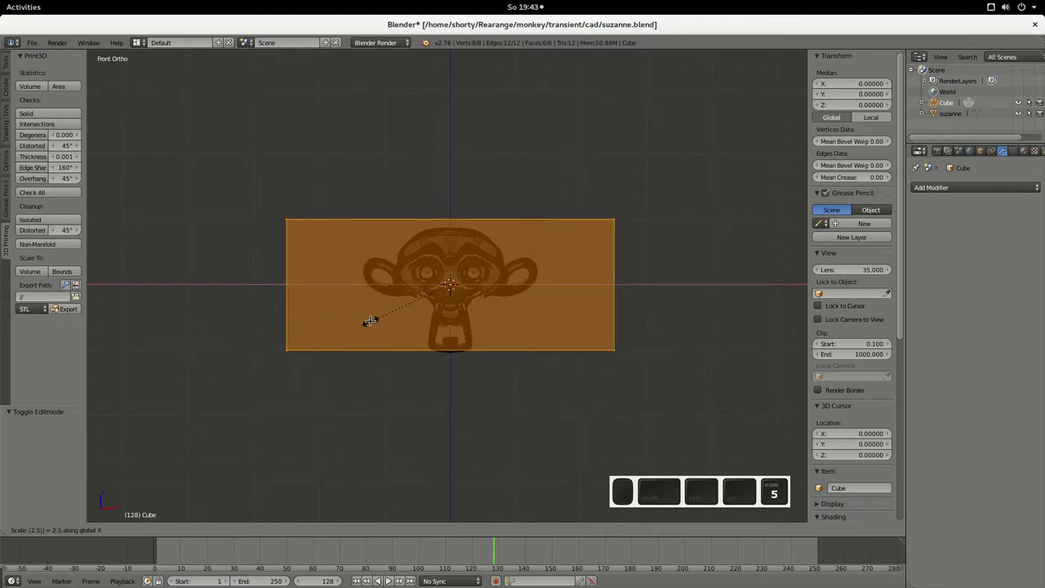
{"action": "left_click", "coordinate": [370, 320]}
From the top view, scale the cube by 5 along Y
{"action": "key", "text": "KP_7"}
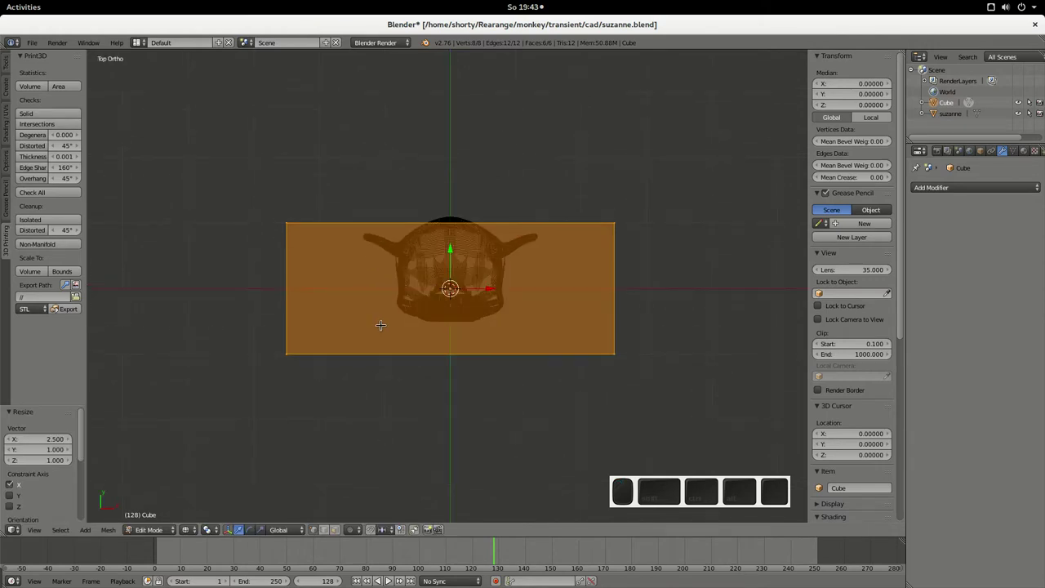
{"action": "scroll", "coordinate": [381, 325], "scroll_direction": "down", "scroll_amount": 3}
{"action": "key", "text": "y"}
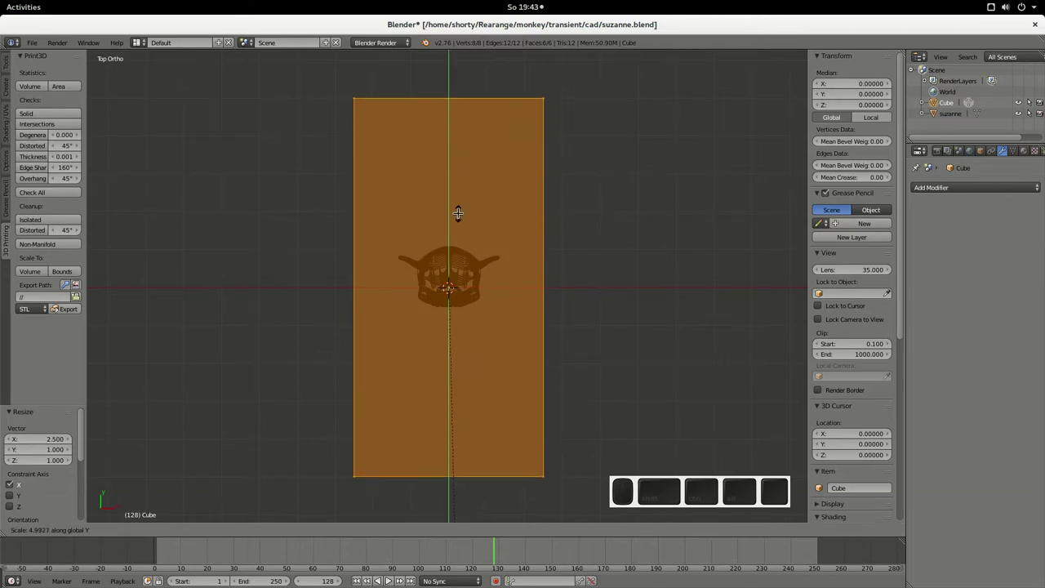
{"action": "key", "text": "5"}
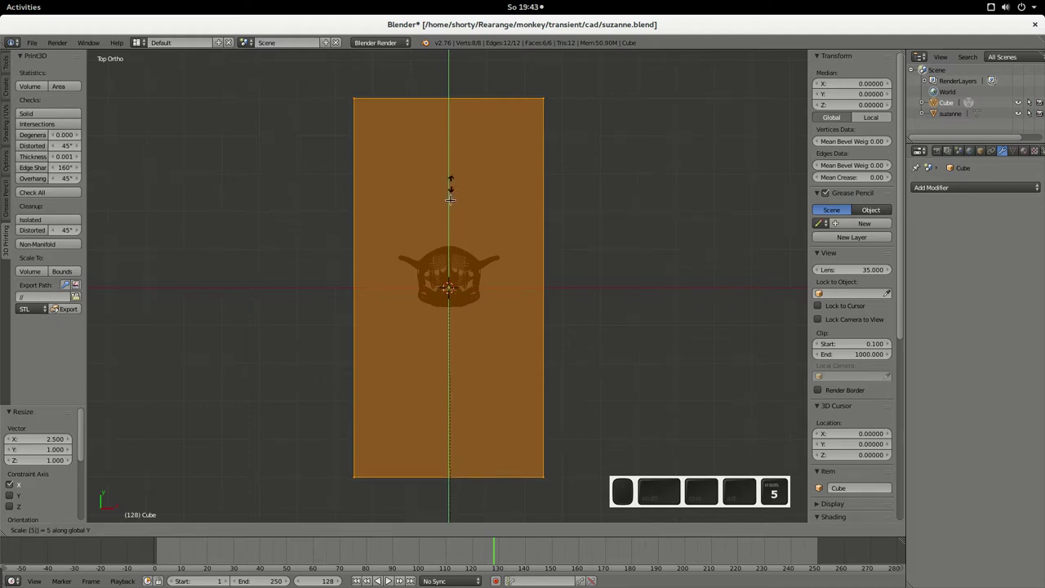
{"action": "key", "text": "KP_Enter"}
From the right side view, scale the box by 2 along Z
{"action": "key", "text": "KP_3"}
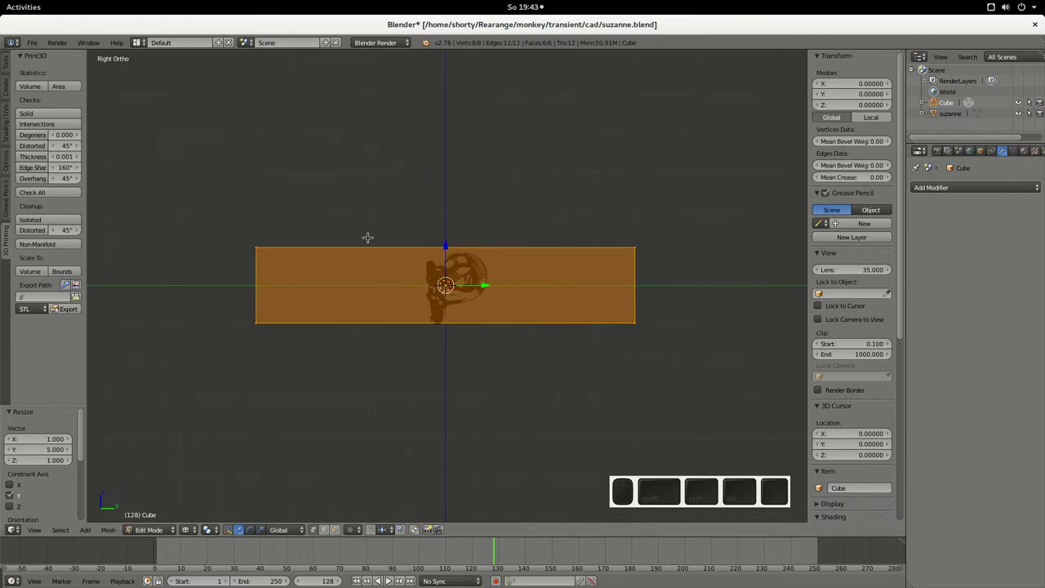
{"action": "key", "text": "s"}
{"action": "key", "text": "z"}
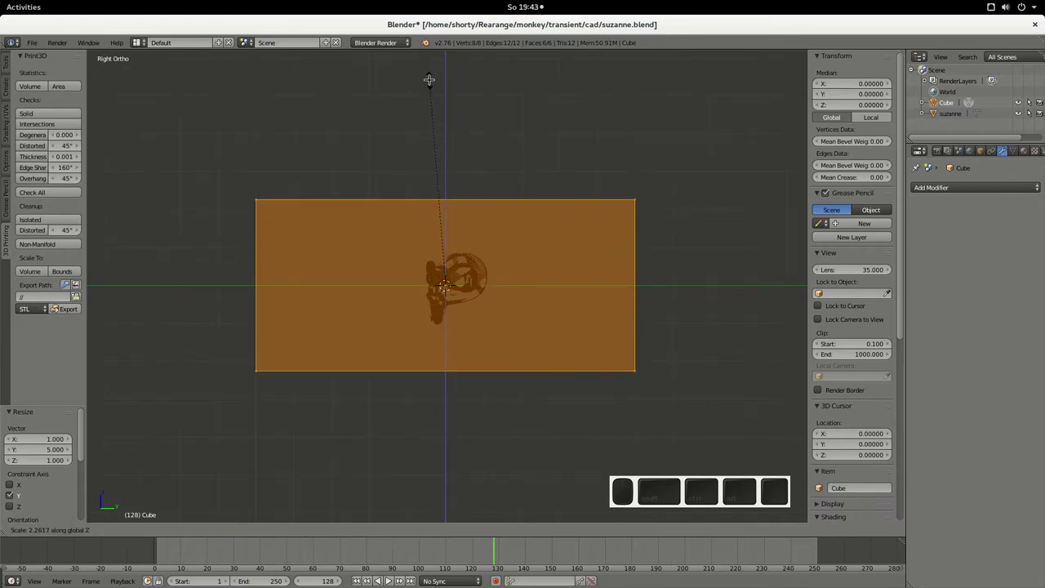
{"action": "type", "text": "2"}
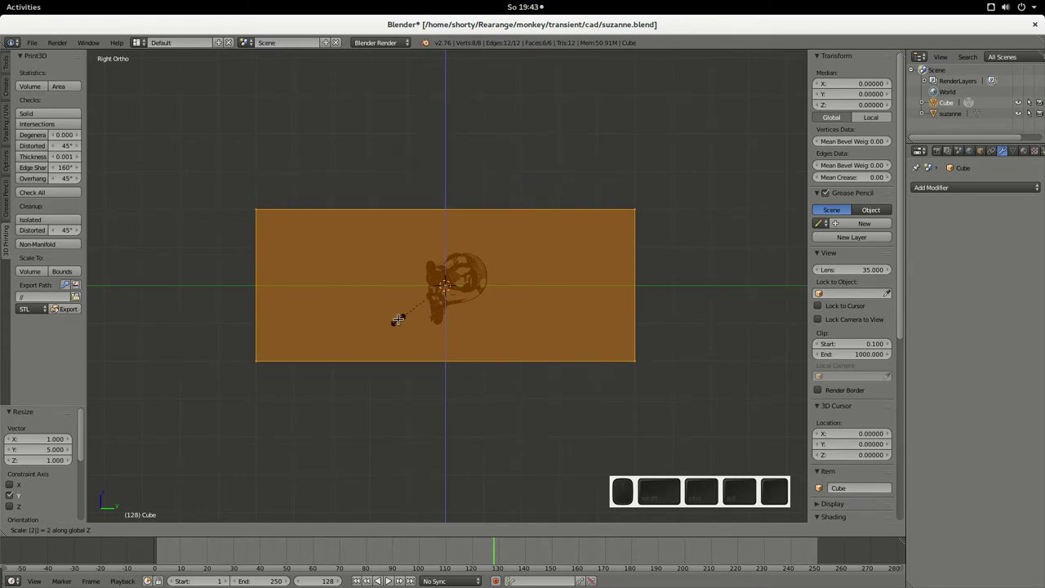
{"action": "key", "text": "Return"}
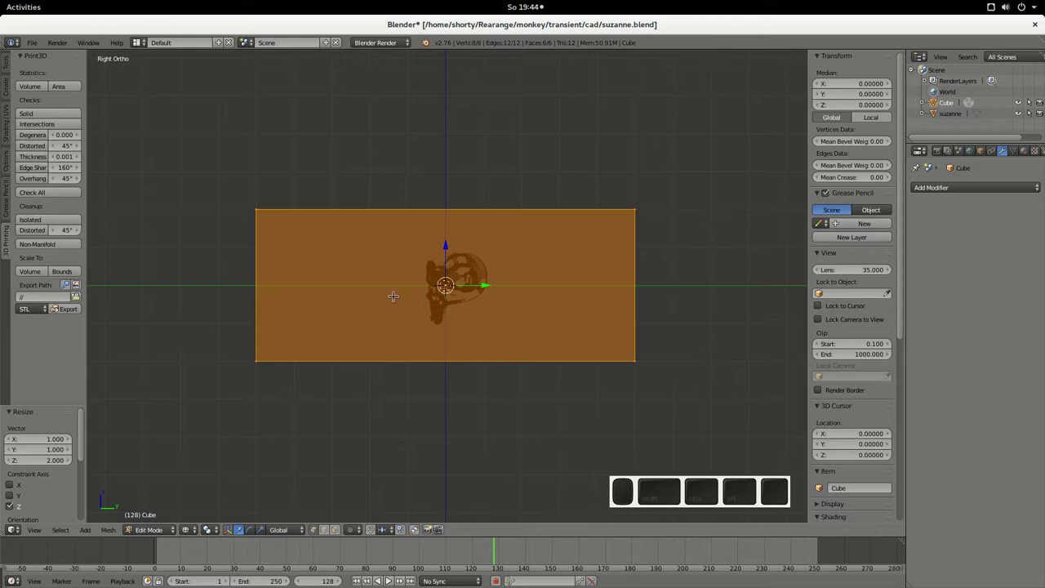
Move the box 2.5 units along the Y axis
{"action": "scroll", "coordinate": [425, 304], "scroll_direction": "up", "scroll_amount": 1}
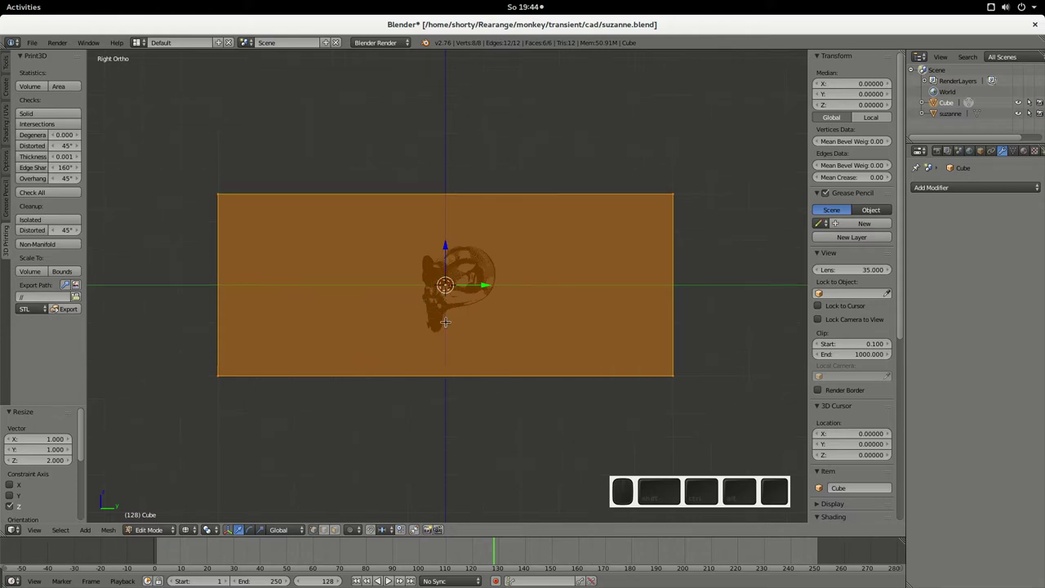
{"action": "key", "text": "g"}
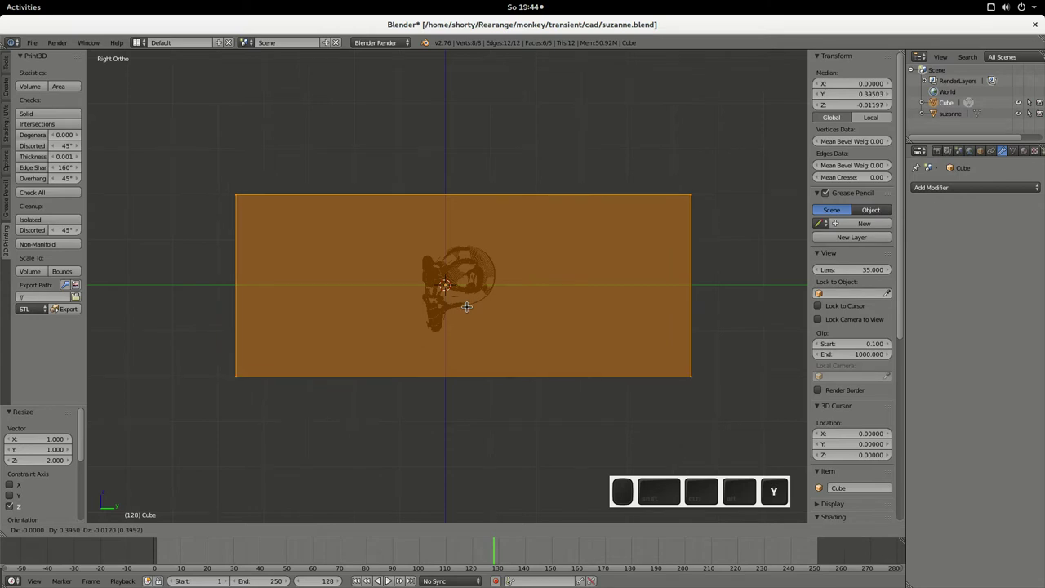
{"action": "key", "text": "y"}
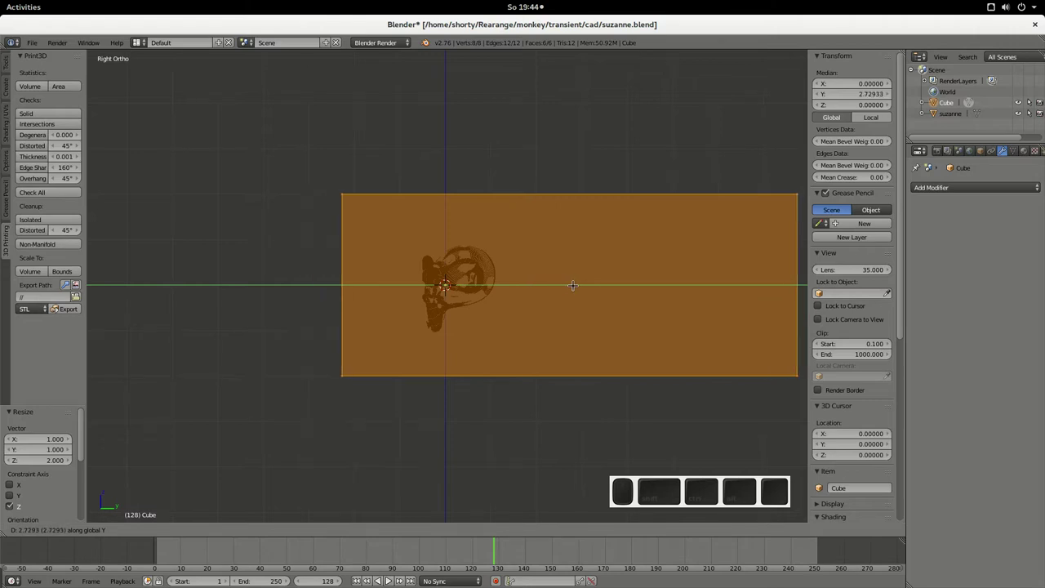
{"action": "key", "text": "KP_2"}
{"action": "key", "text": "period"}
{"action": "key", "text": "KP_5"}
{"action": "key", "text": "Return"}
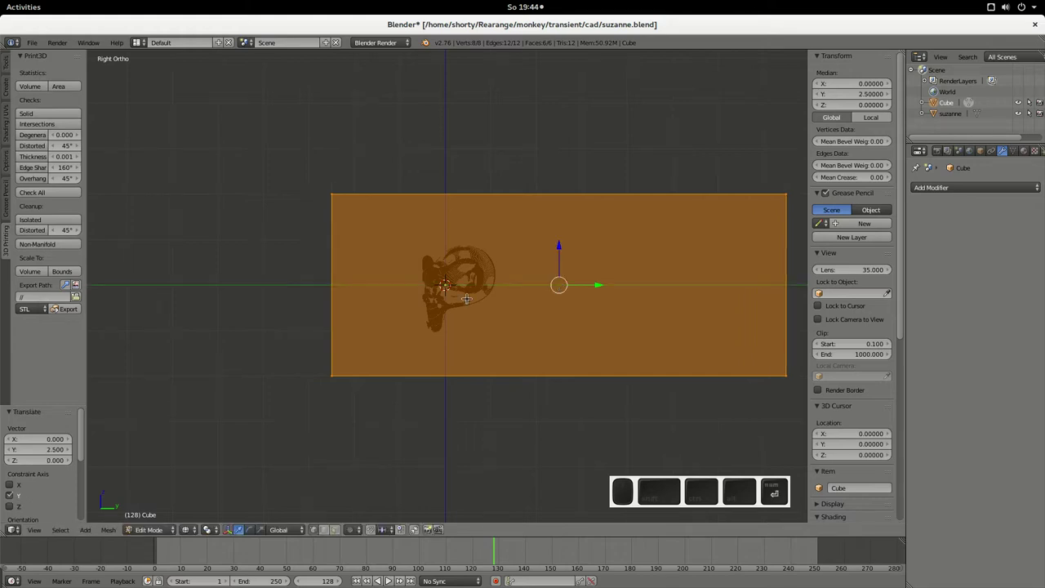
Switch viewport shading back to Solid so the box appears opaque
{"action": "middle_click_drag", "start_coordinate": [295, 339], "coordinate": [357, 370]}
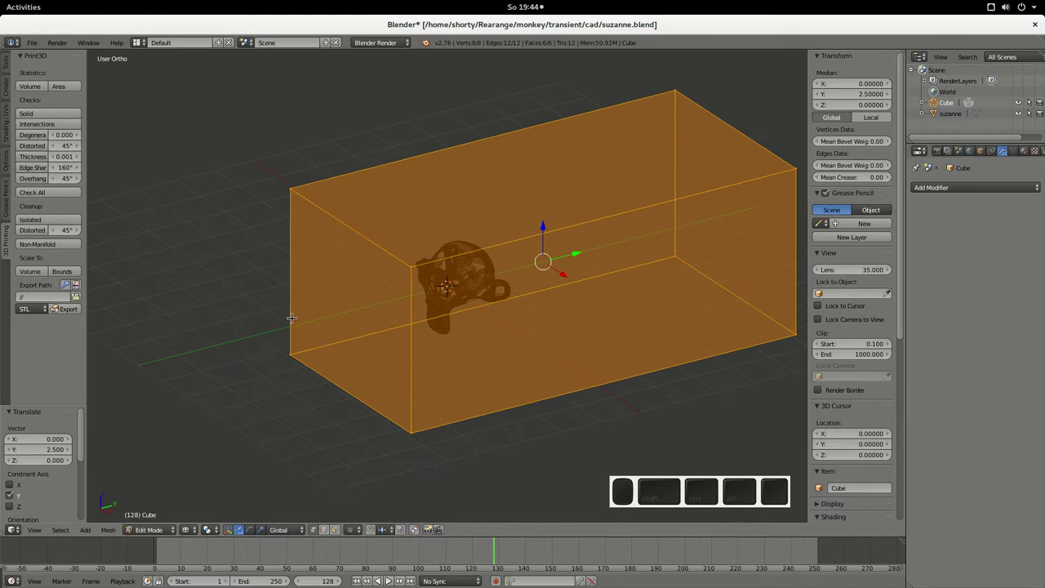
{"action": "middle_click_drag", "start_coordinate": [263, 336], "coordinate": [276, 338]}
{"action": "key", "text": "Tab"}
{"action": "key", "text": "Tab"}
{"action": "left_click", "coordinate": [188, 529]}
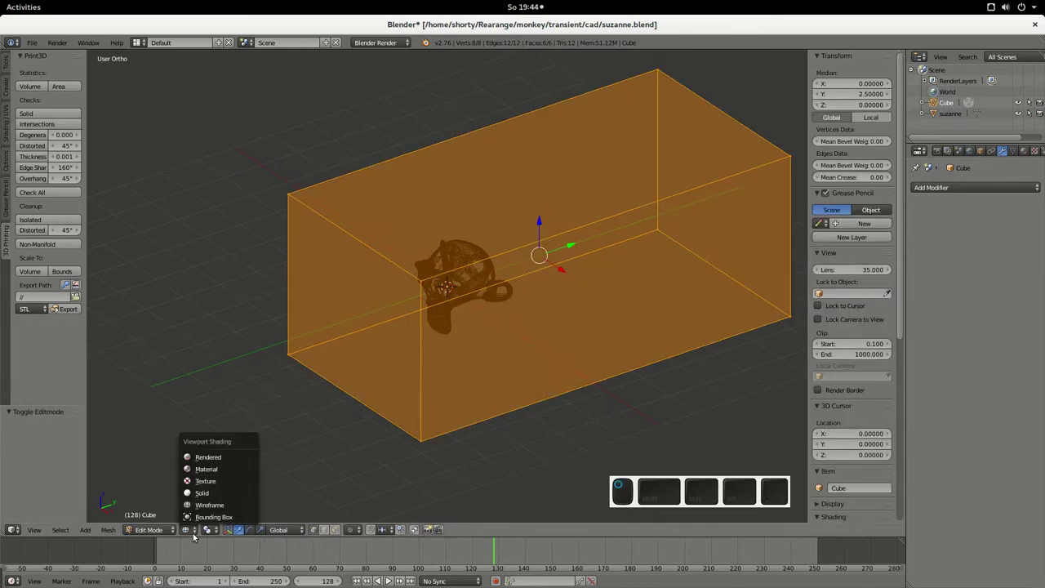
{"action": "left_click", "coordinate": [219, 494]}
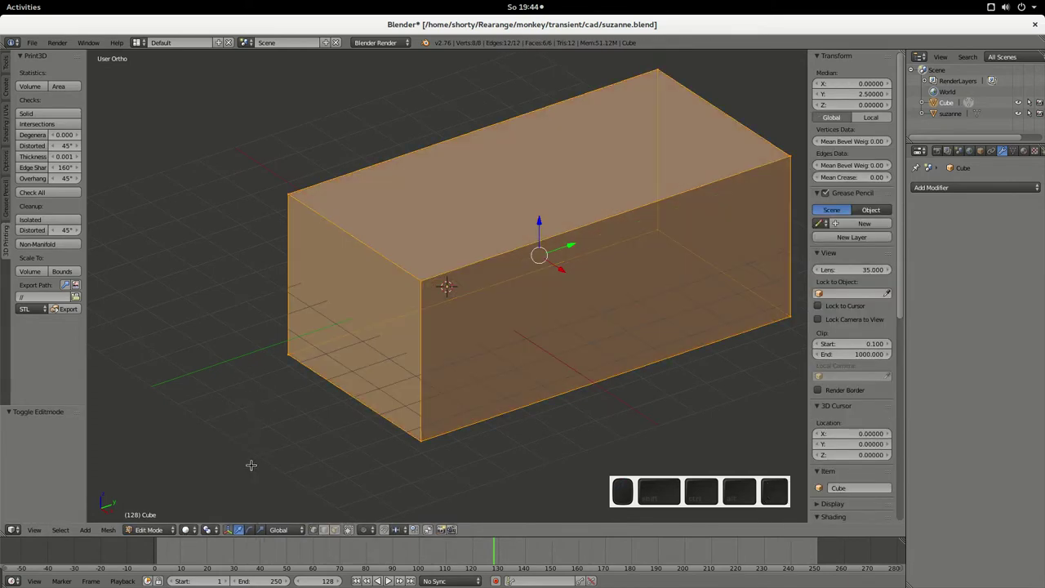
Subdivide the box mesh five times from the W specials menu
{"action": "key", "text": "w"}
{"action": "left_click", "coordinate": [319, 292]}
{"action": "key", "text": "w"}
{"action": "left_click", "coordinate": [319, 294]}
{"action": "key", "text": "w"}
{"action": "left_click", "coordinate": [320, 293]}
{"action": "key", "text": "w"}
{"action": "left_click", "coordinate": [319, 294]}
{"action": "key", "text": "w"}
{"action": "left_click", "coordinate": [319, 294]}
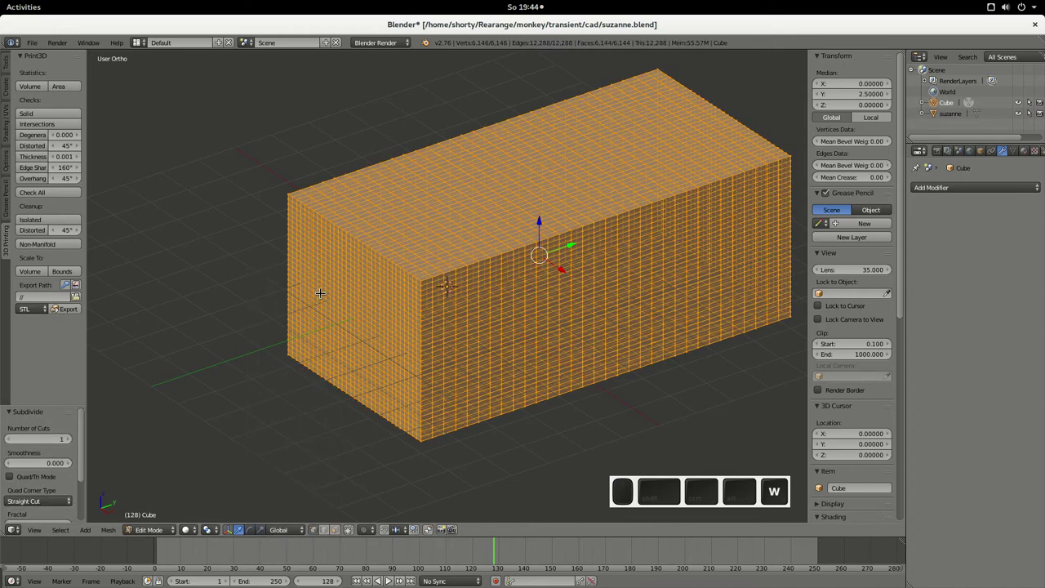
Inspect the dense box, then undo subdivisions back to 96 faces
{"action": "scroll", "coordinate": [313, 309], "scroll_direction": "up", "scroll_amount": 5}
{"action": "key", "text": "Tab"}
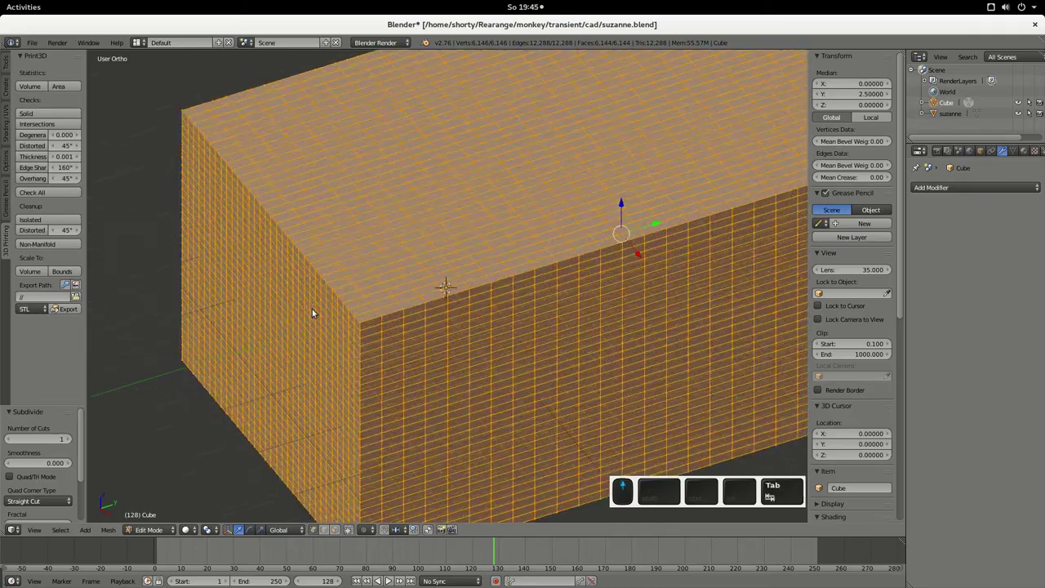
{"action": "key", "text": "Tab"}
{"action": "middle_click_drag", "start_coordinate": [299, 292], "coordinate": [348, 321]}
{"action": "key", "text": "Tab"}
{"action": "key", "text": "Tab"}
{"action": "middle_click_drag", "start_coordinate": [498, 330], "coordinate": [464, 315]}
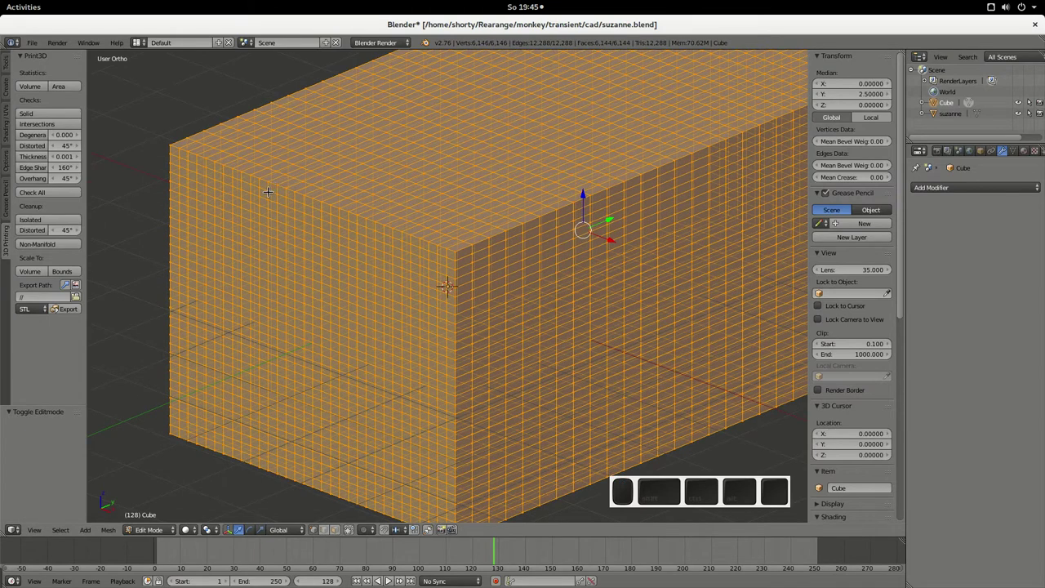
{"action": "scroll", "coordinate": [415, 269], "scroll_direction": "down", "scroll_amount": 2}
{"action": "middle_click_drag", "start_coordinate": [441, 211], "coordinate": [238, 208]}
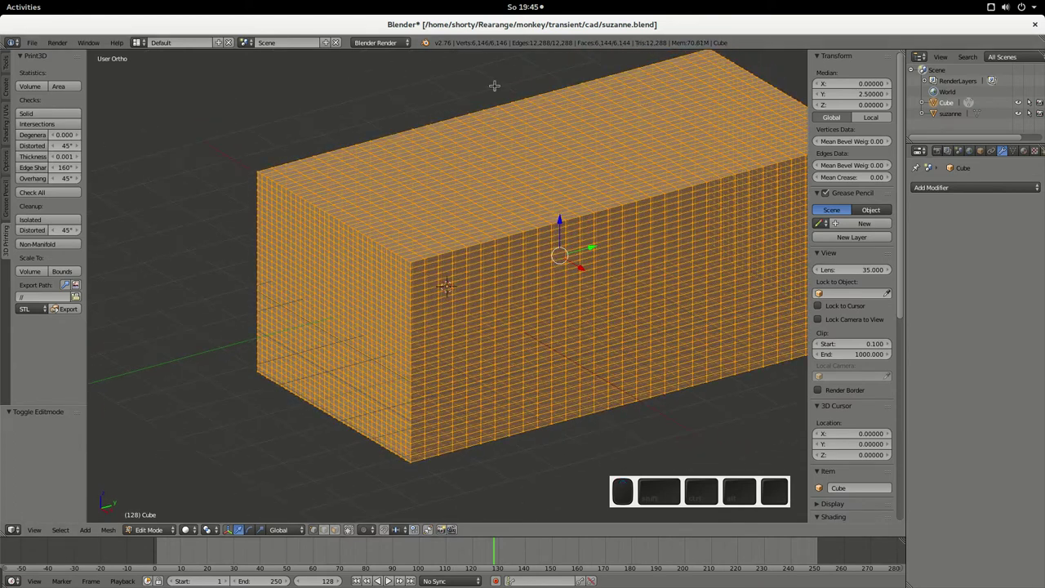
{"action": "middle_click_drag", "start_coordinate": [552, 344], "coordinate": [450, 344], "text": "shift"}
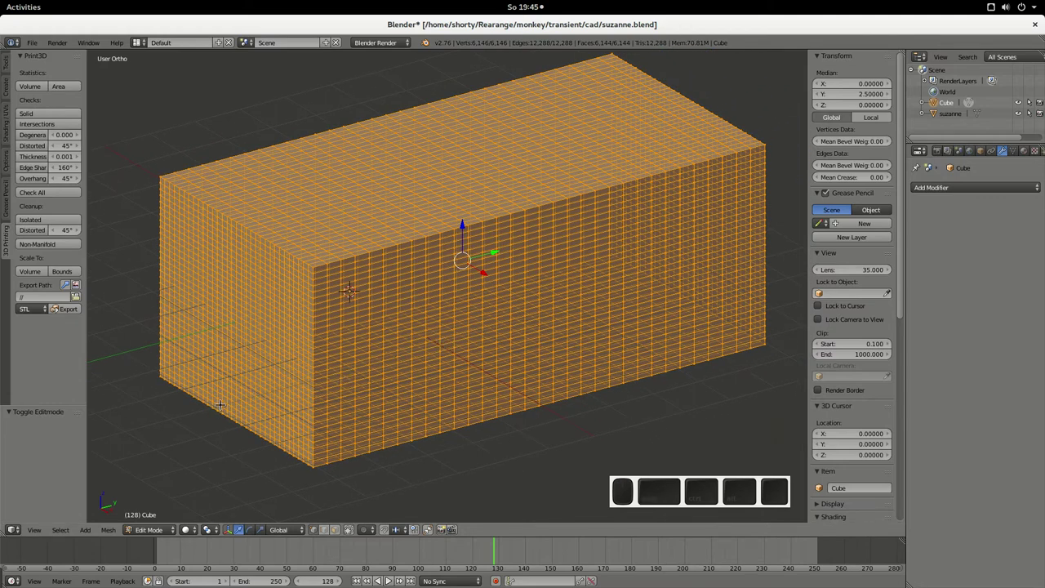
{"action": "key", "text": "a"}
{"action": "key", "text": "a"}
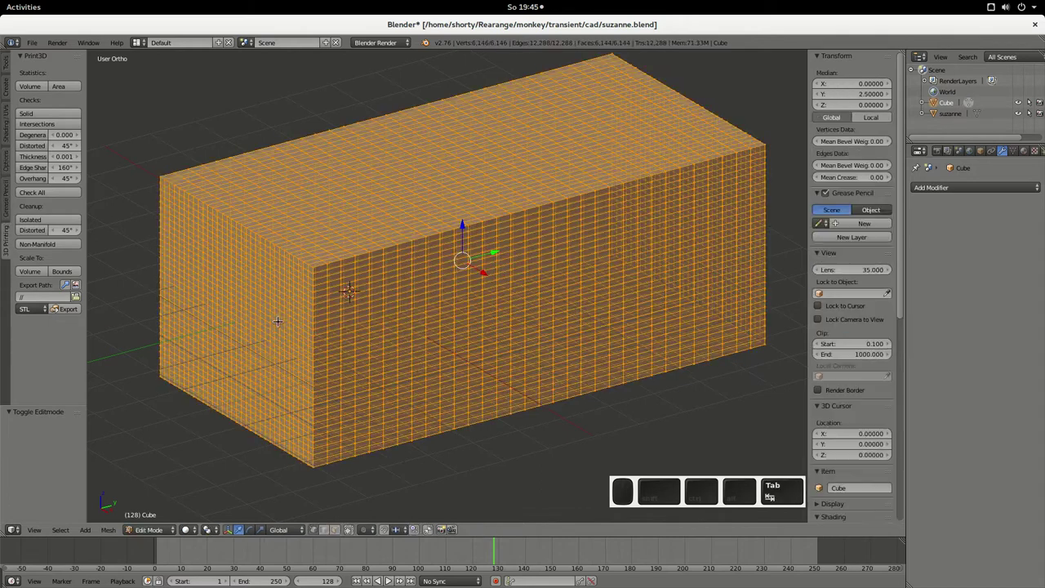
{"action": "key", "text": "ctrl+z"}
{"action": "key", "text": "ctrl+z"}
{"action": "key", "text": "ctrl+z"}
{"action": "key", "text": "ctrl+z"}
{"action": "key", "text": "ctrl+z"}
{"action": "key", "text": "ctrl+z"}
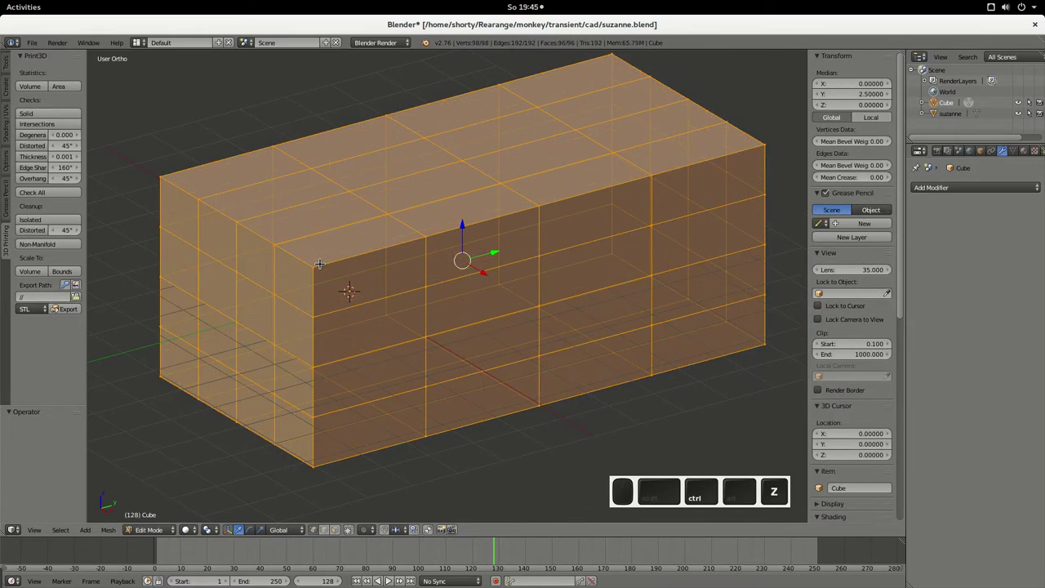
On an empty workspace, open a terminal and run salome to start SALOME 8.2.0
{"action": "key", "text": "ctrl+alt+Down"}
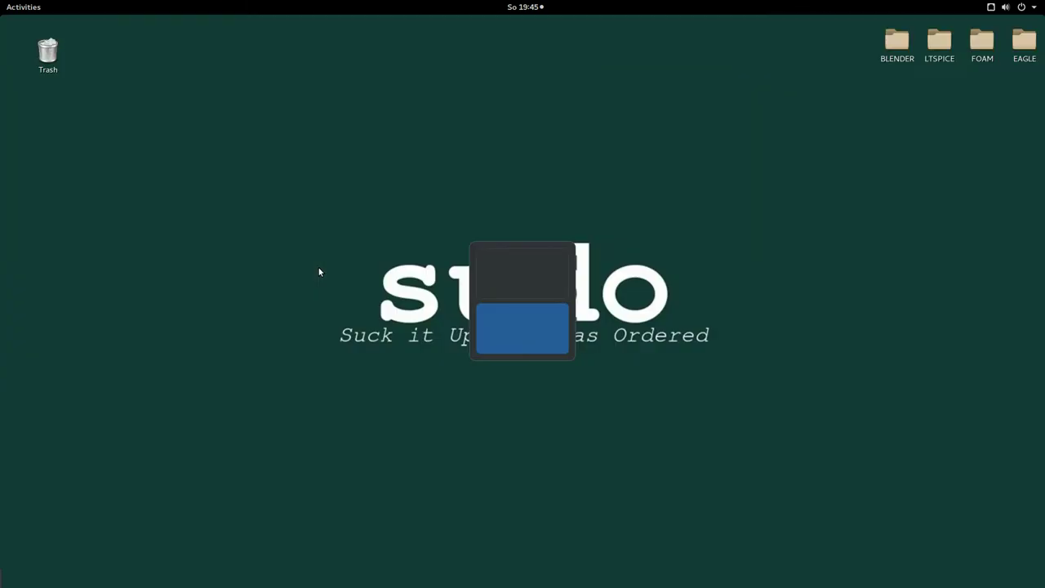
{"action": "key", "text": "ctrl+alt+t"}
{"action": "type", "text": "salome"}
{"action": "key", "text": "Return"}
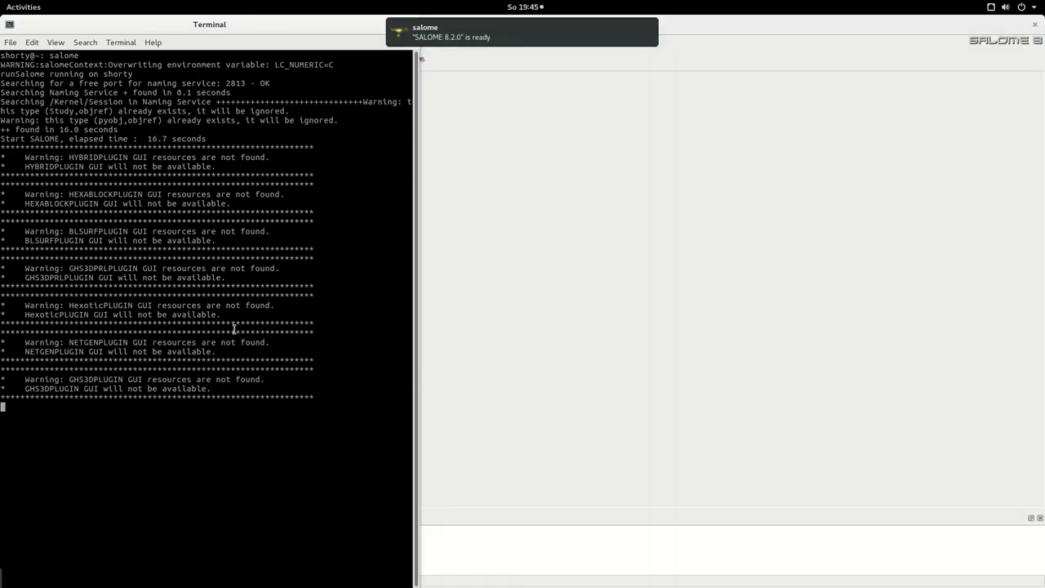
Create a new SALOME study with the Geometry module active, then switch back to the Blender workspace
{"action": "left_click", "coordinate": [506, 33]}
{"action": "left_click", "coordinate": [168, 61]}
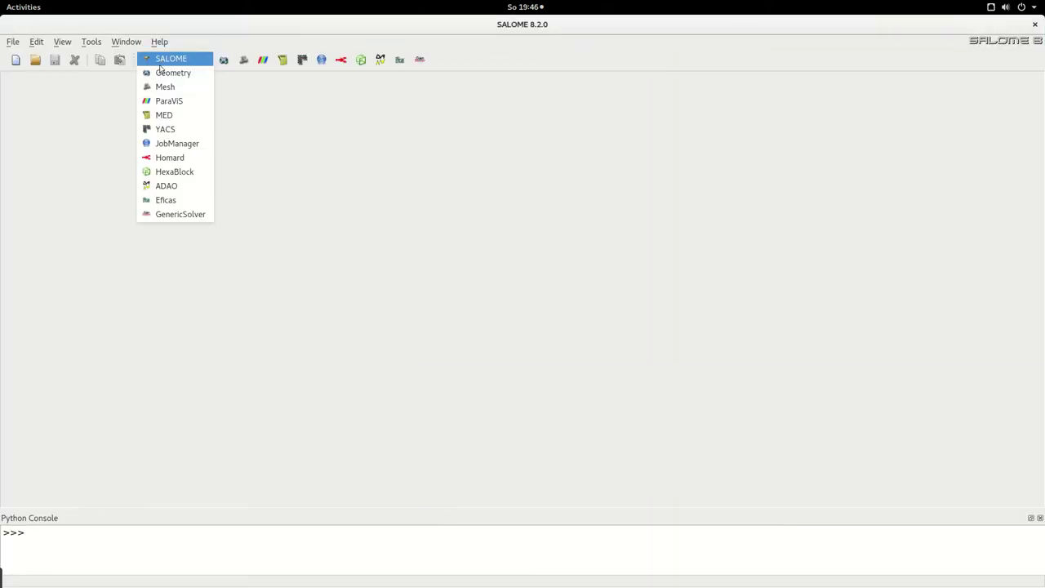
{"action": "left_click", "coordinate": [167, 73]}
{"action": "left_click", "coordinate": [399, 329]}
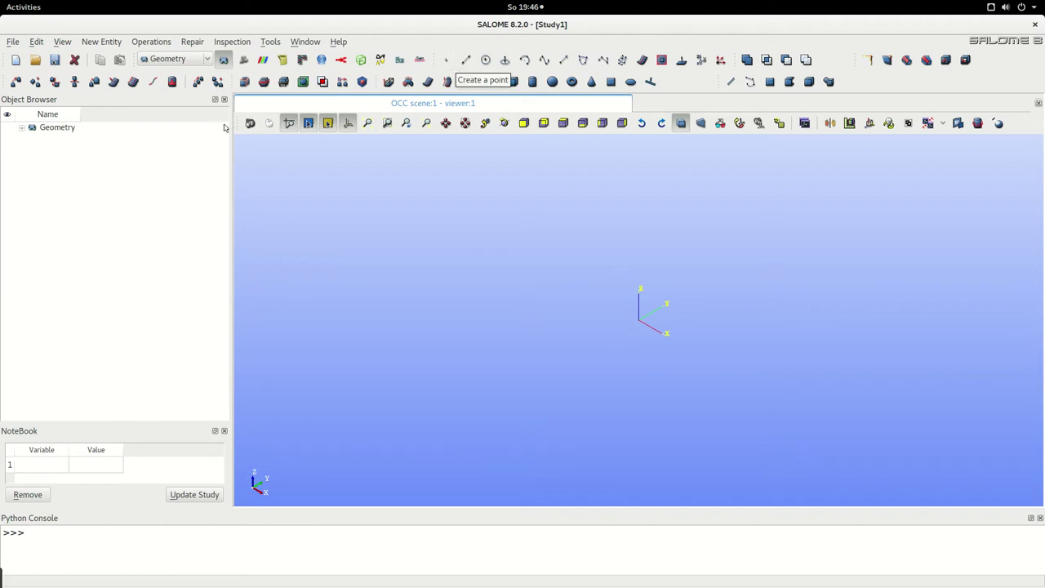
{"action": "key", "text": "ctrl+alt+Up"}
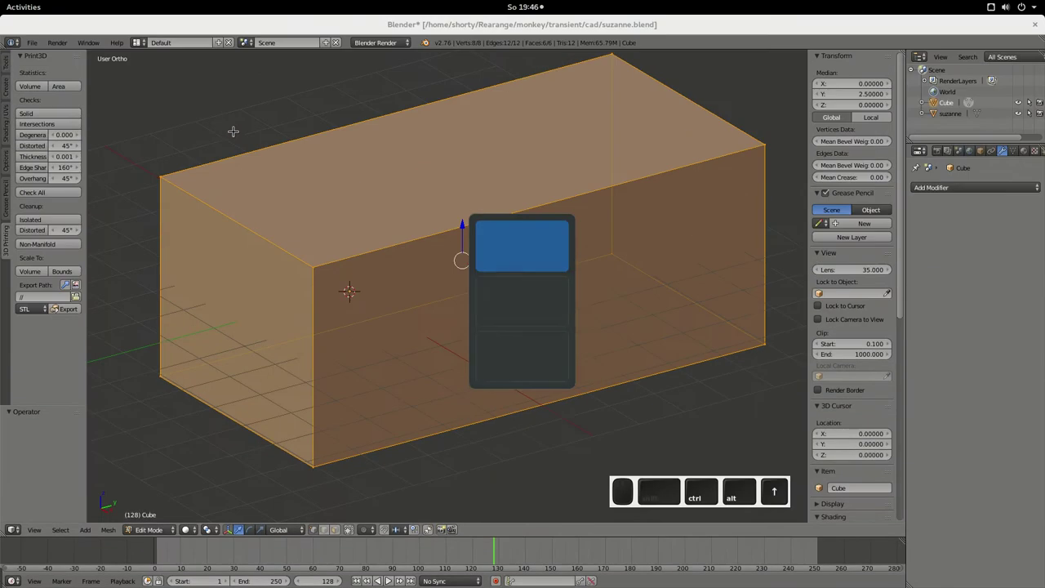
Export the stretched Cube box from Blender as background.stl into the cad folder
{"action": "left_click", "coordinate": [31, 42]}
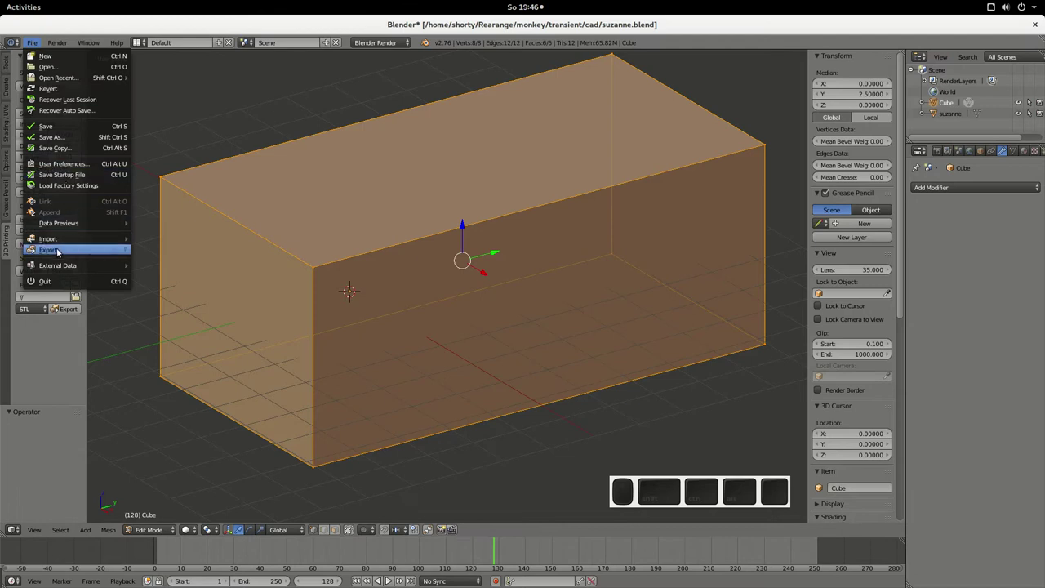
{"action": "mouse_move", "coordinate": [128, 250]}
{"action": "left_click", "coordinate": [198, 316]}
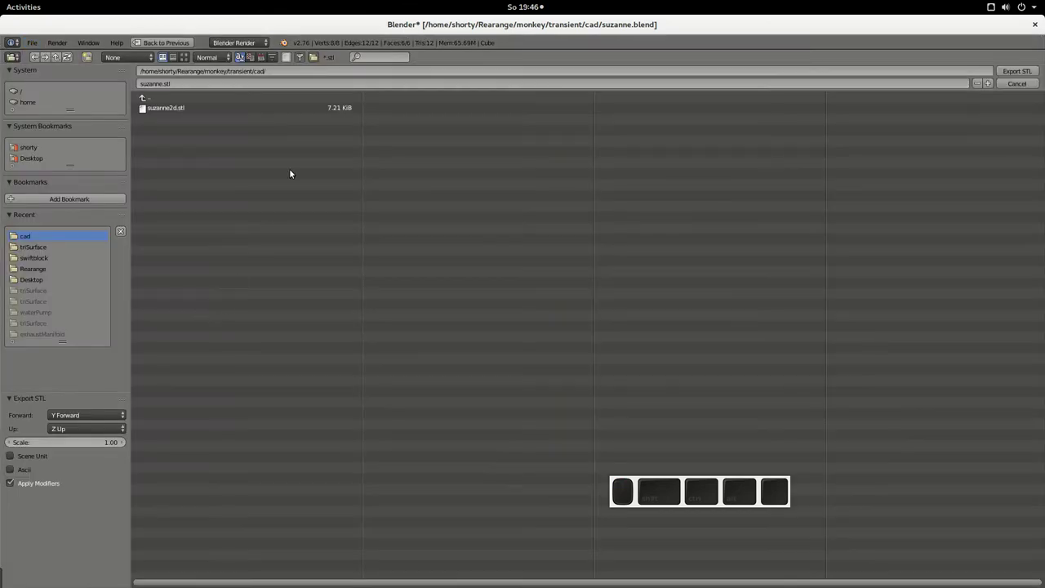
{"action": "left_click", "coordinate": [176, 82]}
{"action": "type", "text": "backu"}
{"action": "type", "text": "round"}
{"action": "key", "text": "Return"}
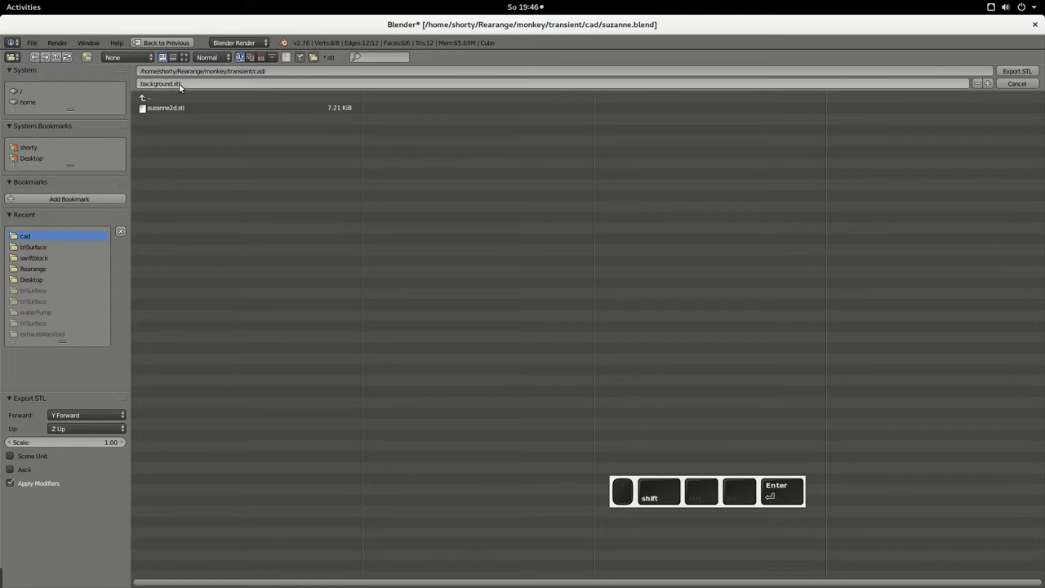
{"action": "left_click", "coordinate": [1017, 71]}
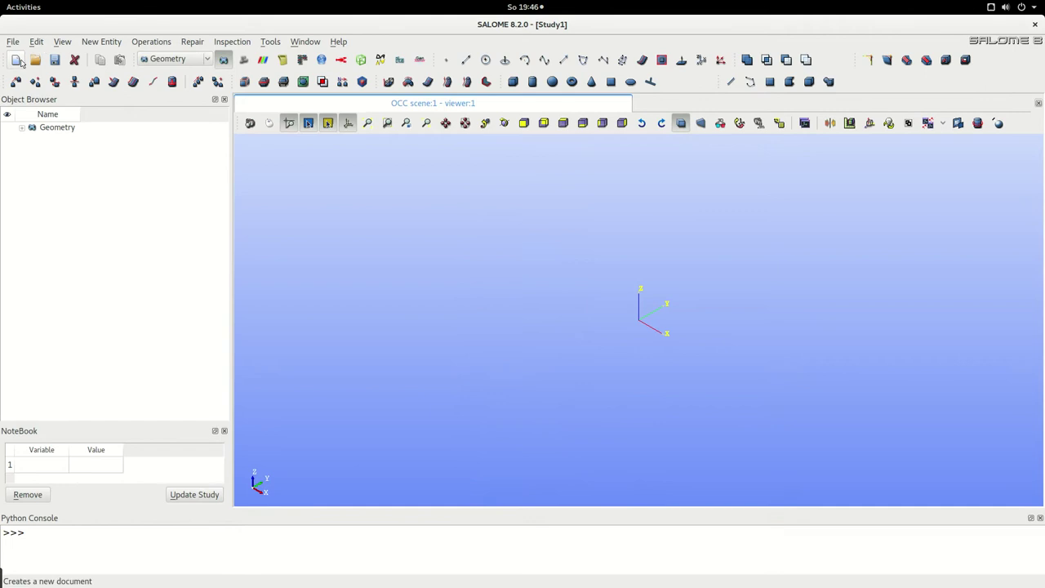
Import background.stl from Rearange/monkey/transient/cad into the SALOME study and fit it to the view
{"action": "left_click", "coordinate": [13, 41]}
{"action": "mouse_move", "coordinate": [123, 234]}
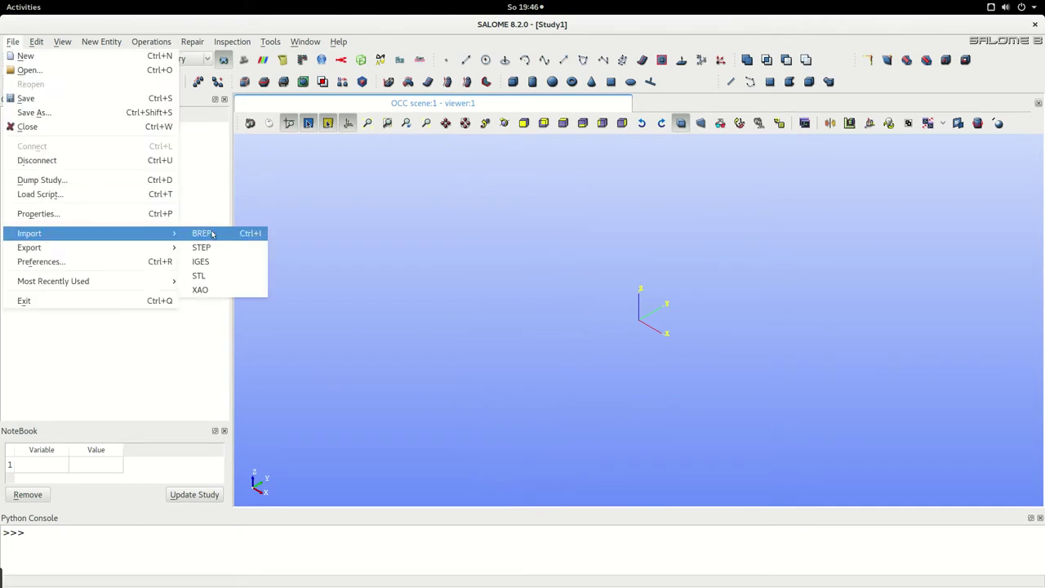
{"action": "left_click", "coordinate": [231, 275]}
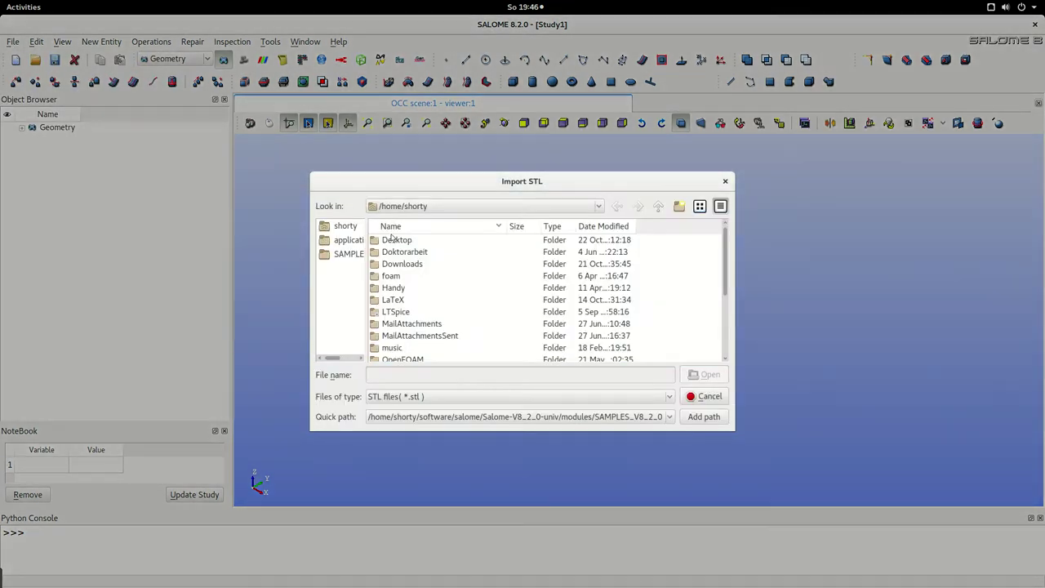
{"action": "scroll", "coordinate": [406, 295], "scroll_direction": "down", "scroll_amount": 2}
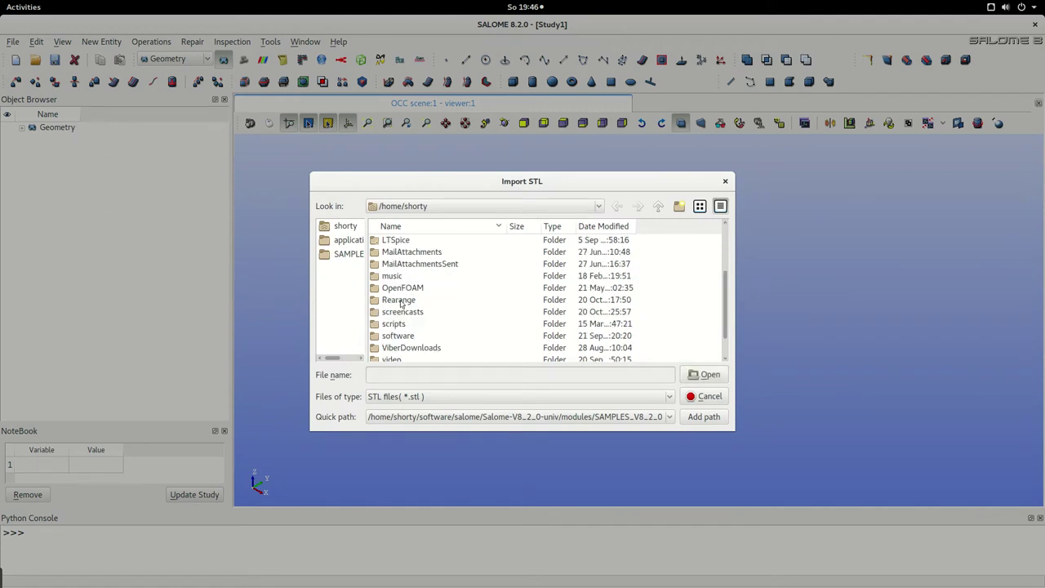
{"action": "double_click", "coordinate": [399, 300]}
{"action": "double_click", "coordinate": [396, 252]}
{"action": "double_click", "coordinate": [404, 257]}
{"action": "double_click", "coordinate": [395, 264]}
{"action": "double_click", "coordinate": [406, 242]}
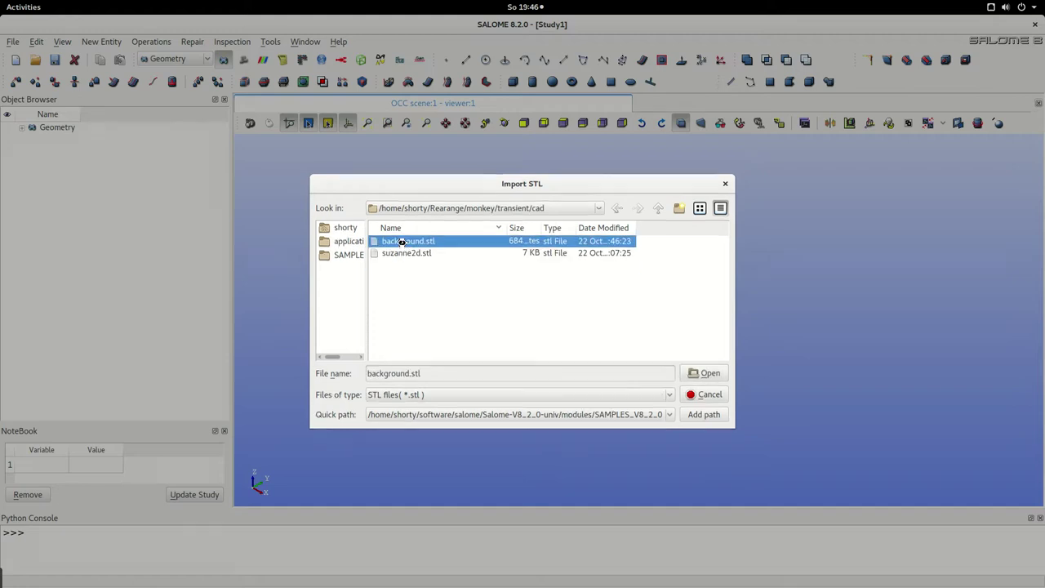
{"action": "left_click", "coordinate": [368, 123]}
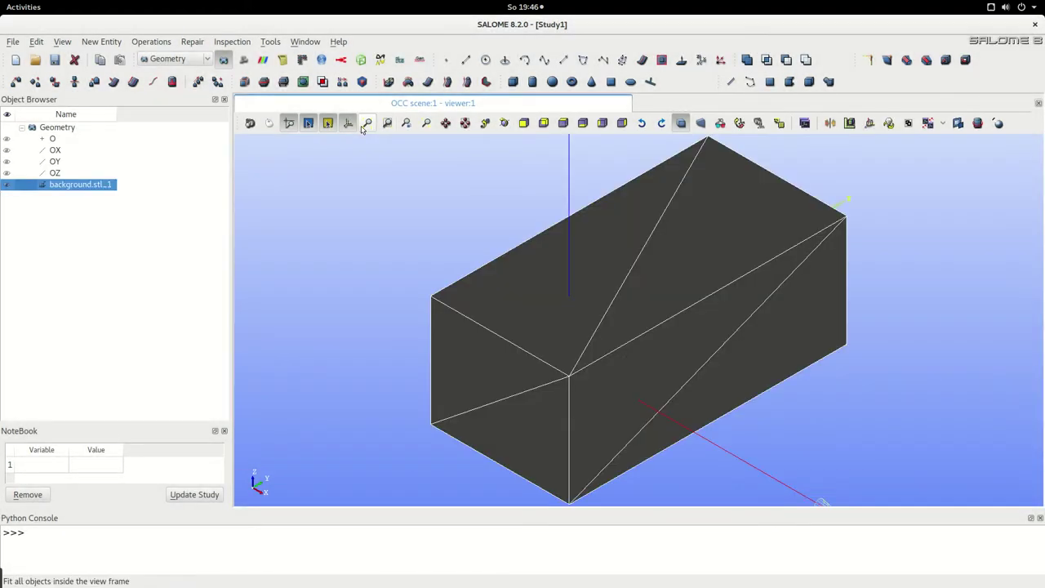
Create Box_1 from two diagonally opposite corners of the imported background.stl_1 box
{"action": "left_click", "coordinate": [270, 122]}
{"action": "left_click_drag", "start_coordinate": [324, 158], "coordinate": [210, 284]}
{"action": "left_click", "coordinate": [56, 233]}
{"action": "left_click", "coordinate": [93, 188]}
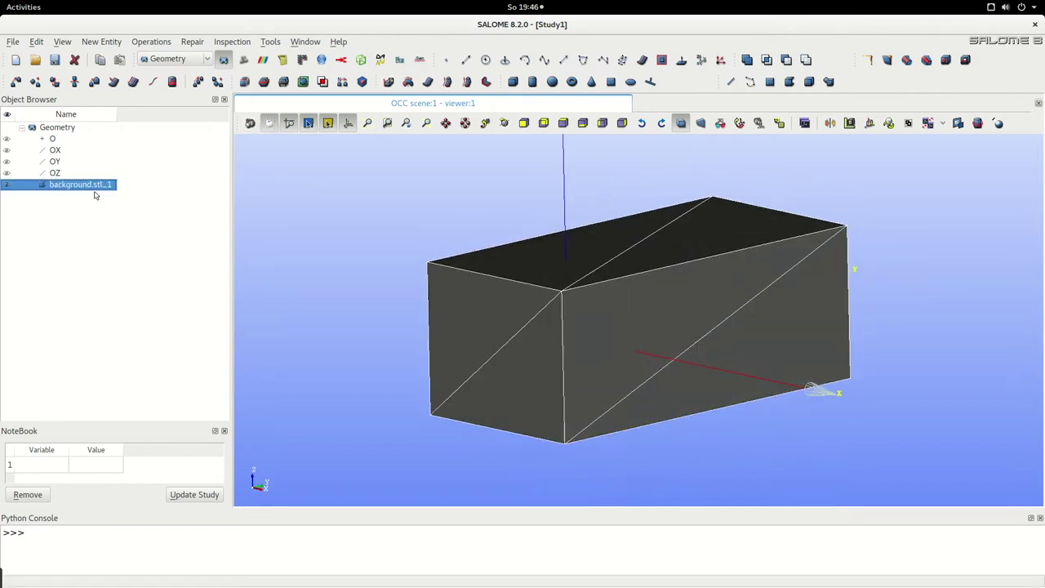
{"action": "left_click", "coordinate": [514, 82]}
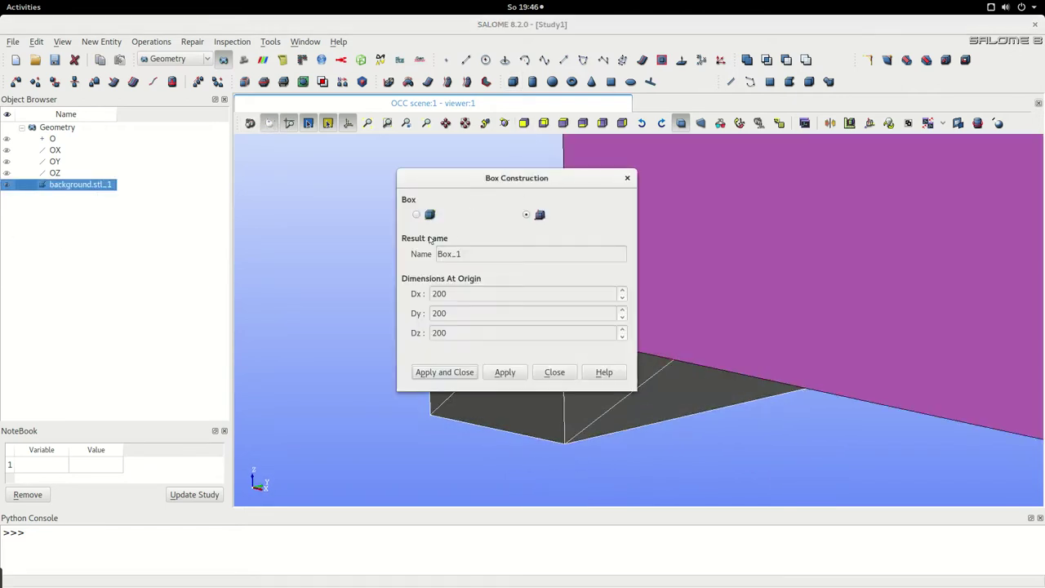
{"action": "left_click", "coordinate": [420, 212]}
{"action": "left_click_drag", "start_coordinate": [461, 175], "coordinate": [280, 177]}
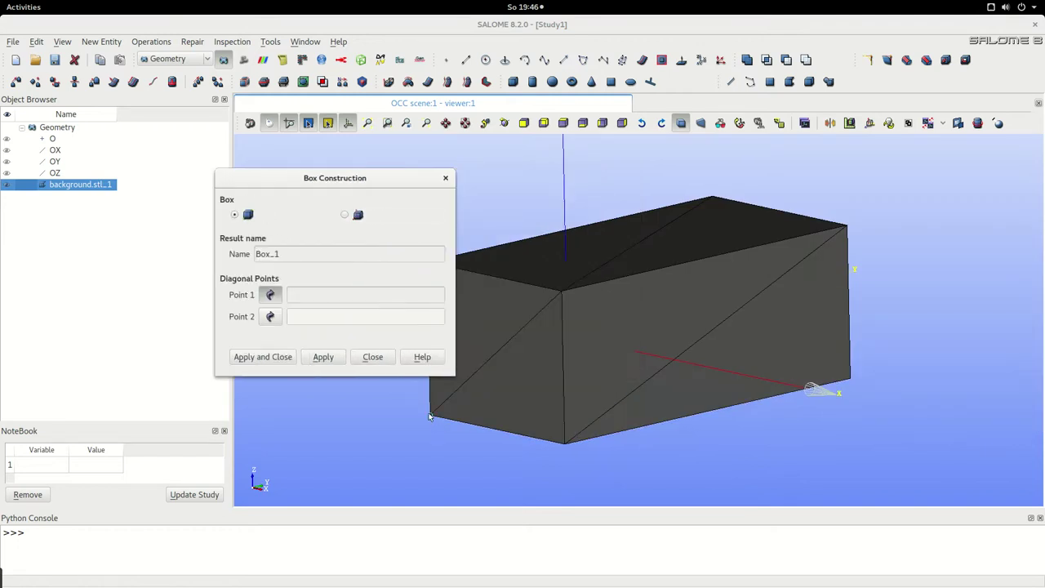
{"action": "left_click", "coordinate": [429, 416]}
{"action": "left_click", "coordinate": [847, 228]}
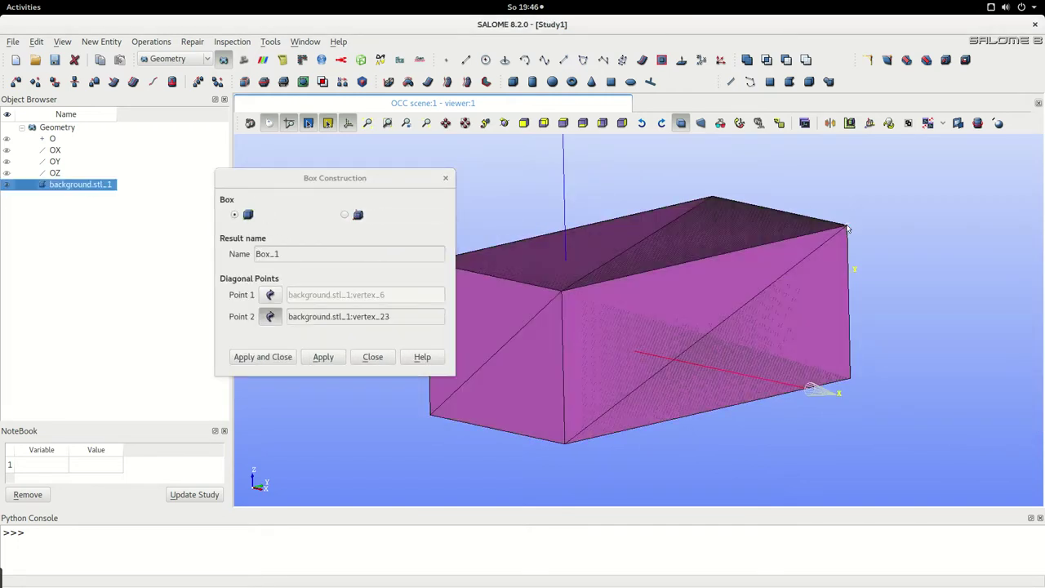
{"action": "left_click", "coordinate": [263, 357]}
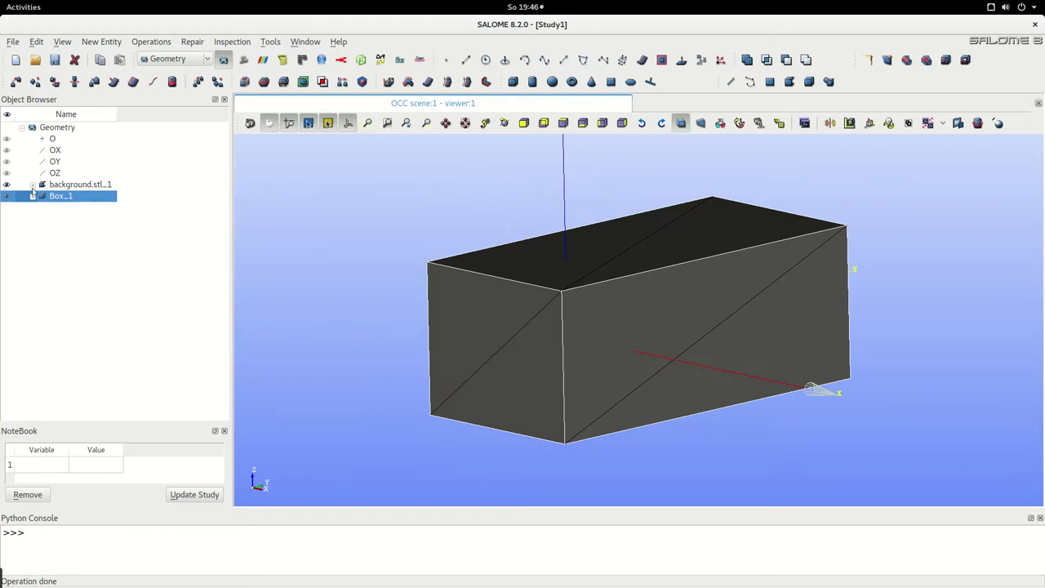
Hide the STL and start a new point at Box_1's far corner, 2.5, 7.5, 2
{"action": "left_click", "coordinate": [6, 187]}
{"action": "middle_click_drag", "start_coordinate": [697, 324], "coordinate": [612, 277], "text": "ctrl"}
{"action": "left_click", "coordinate": [67, 197]}
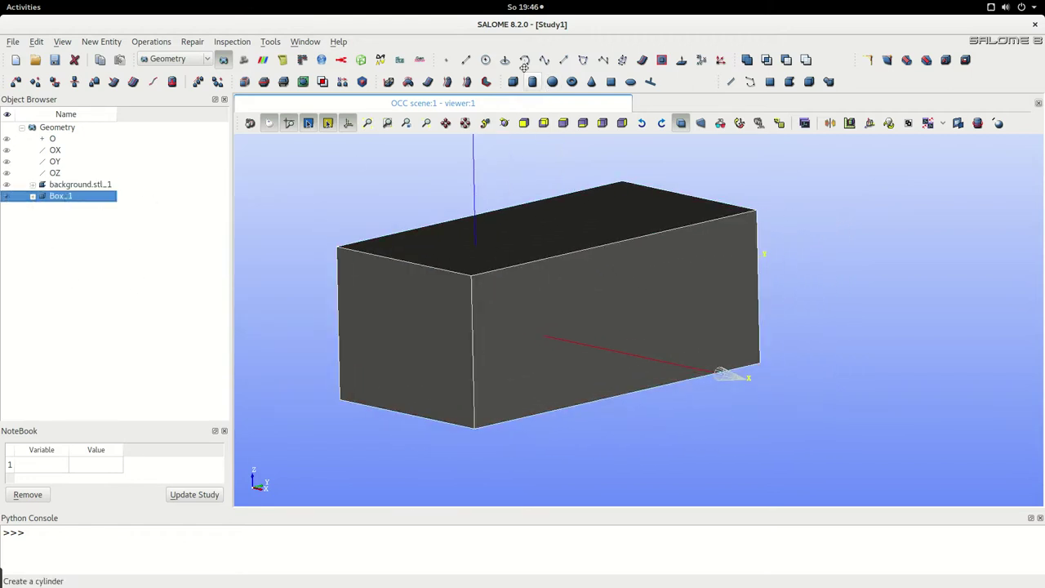
{"action": "left_click", "coordinate": [446, 60]}
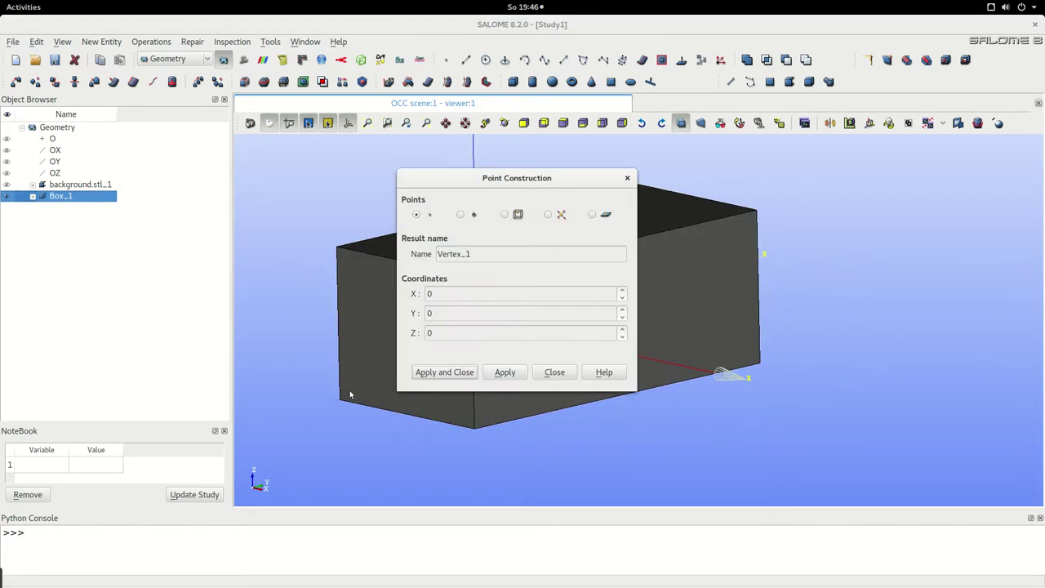
{"action": "left_click", "coordinate": [342, 404]}
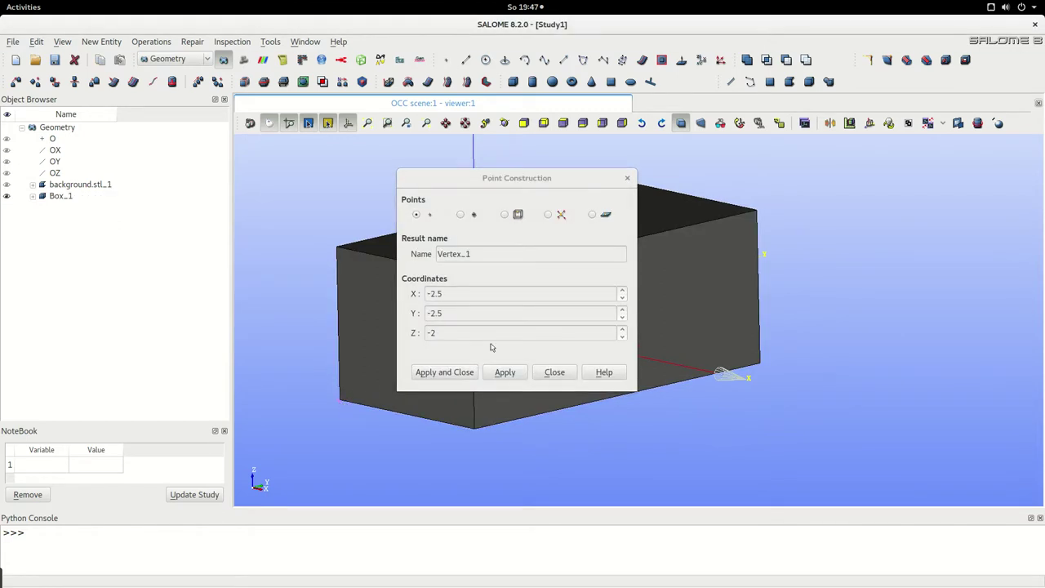
{"action": "left_click", "coordinate": [757, 214]}
{"action": "key", "text": "ctrl+alt+Up"}
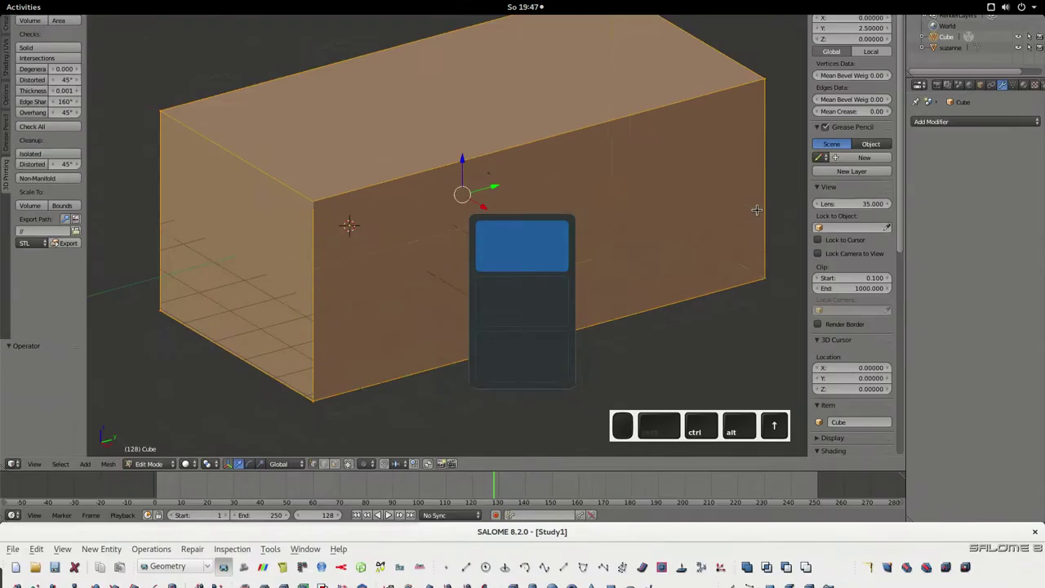
{"action": "key", "text": "a"}
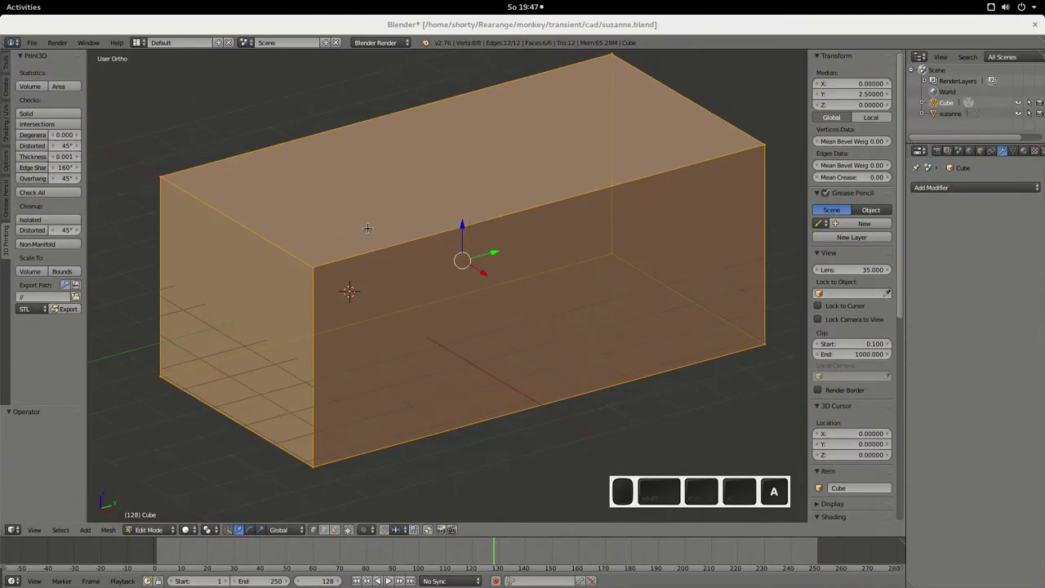
{"action": "left_click", "coordinate": [191, 438]}
{"action": "key", "text": "Tab"}
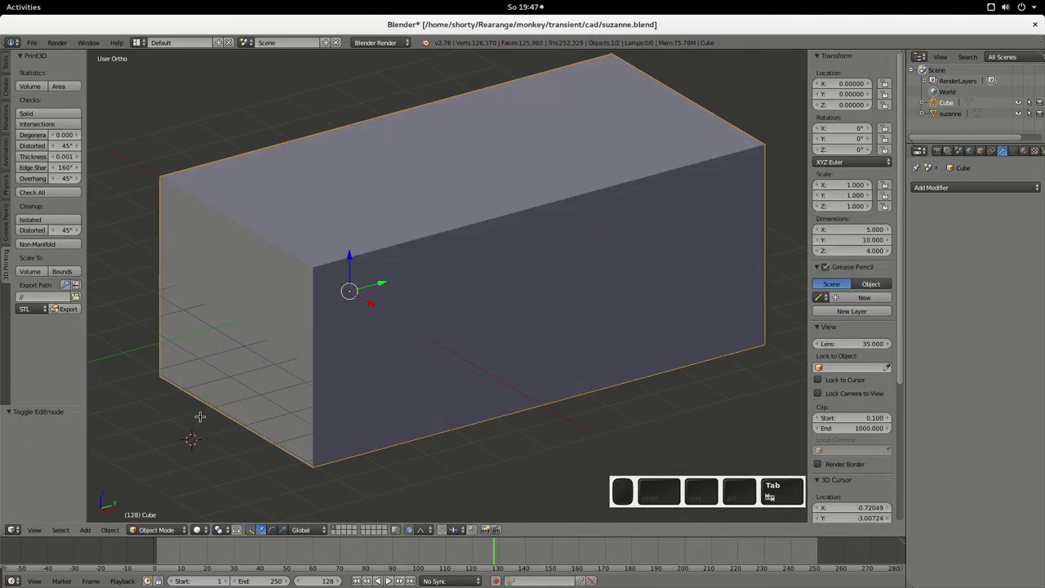
{"action": "key", "text": "Tab"}
{"action": "key", "text": "a"}
{"action": "right_click", "coordinate": [162, 378]}
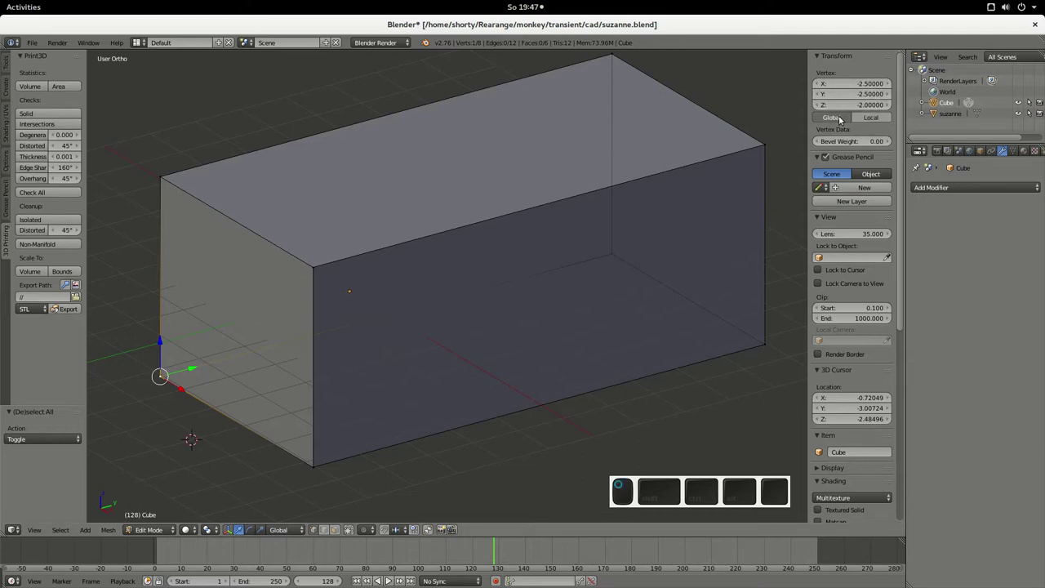
{"action": "right_click", "coordinate": [766, 144]}
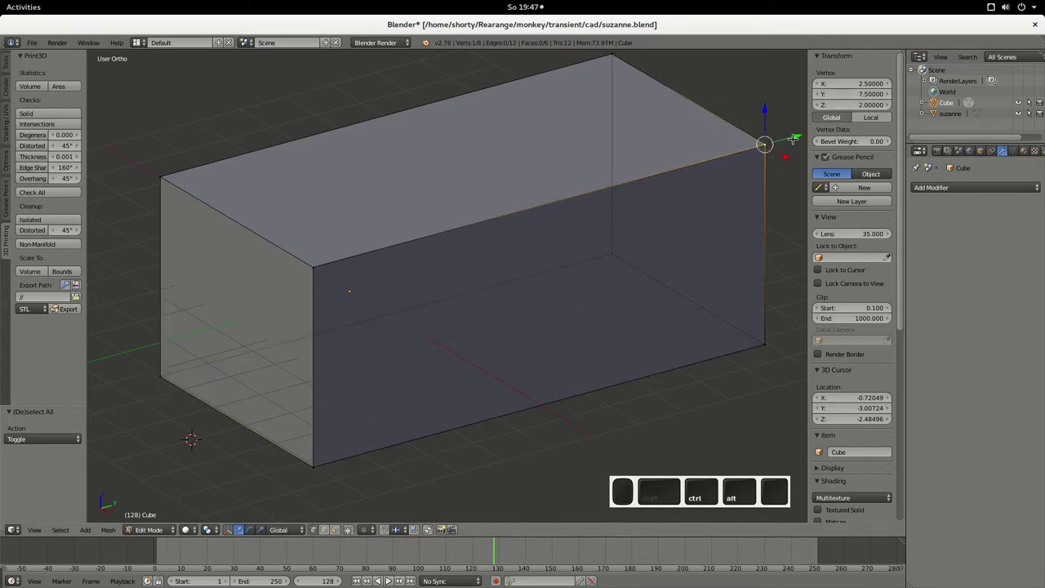
{"action": "key", "text": "alt+Tab"}
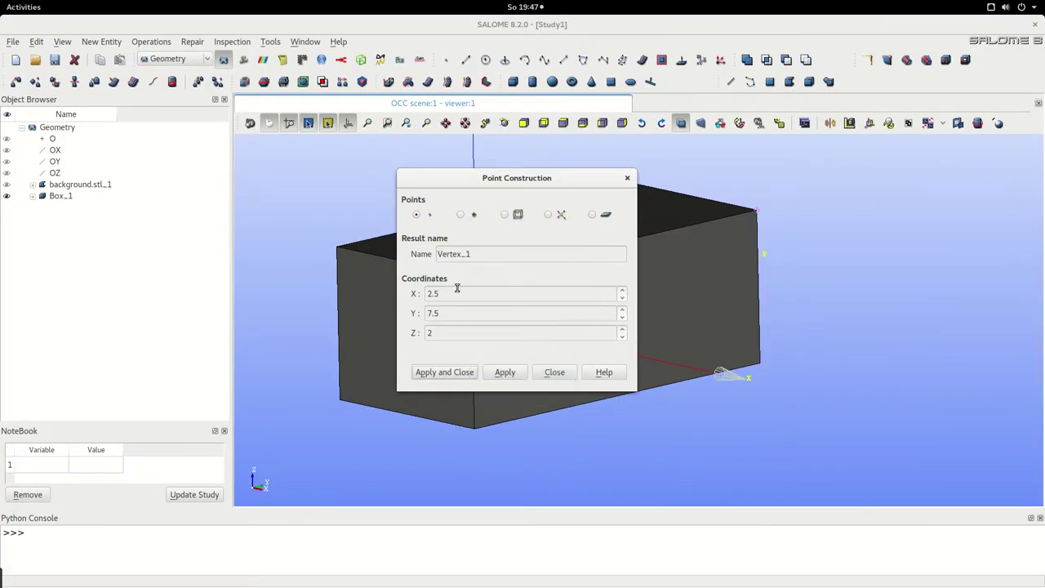
Close the point form and rename Box_1 to backgroundMesh
{"action": "left_click", "coordinate": [555, 372]}
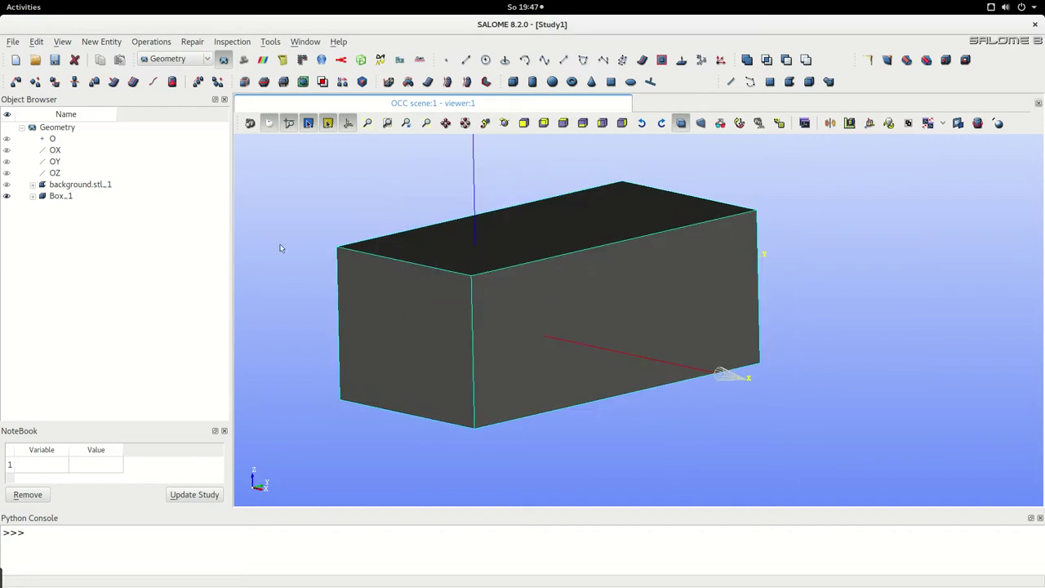
{"action": "left_click", "coordinate": [65, 197]}
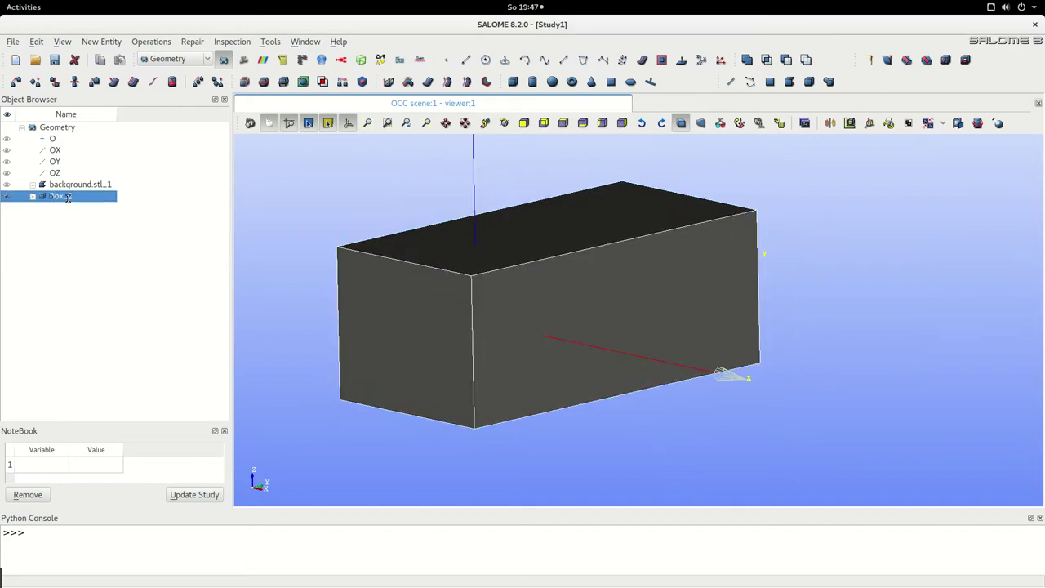
{"action": "type", "text": "backgroundMesh"}
{"action": "key", "text": "Return"}
Begin a Face-type group on backgroundMesh and clear its default name for inlet
{"action": "right_click", "coordinate": [69, 201]}
{"action": "left_click", "coordinate": [102, 234]}
{"action": "left_click", "coordinate": [539, 128]}
{"action": "key", "text": "Tab"}
{"action": "key", "text": "BackSpace"}
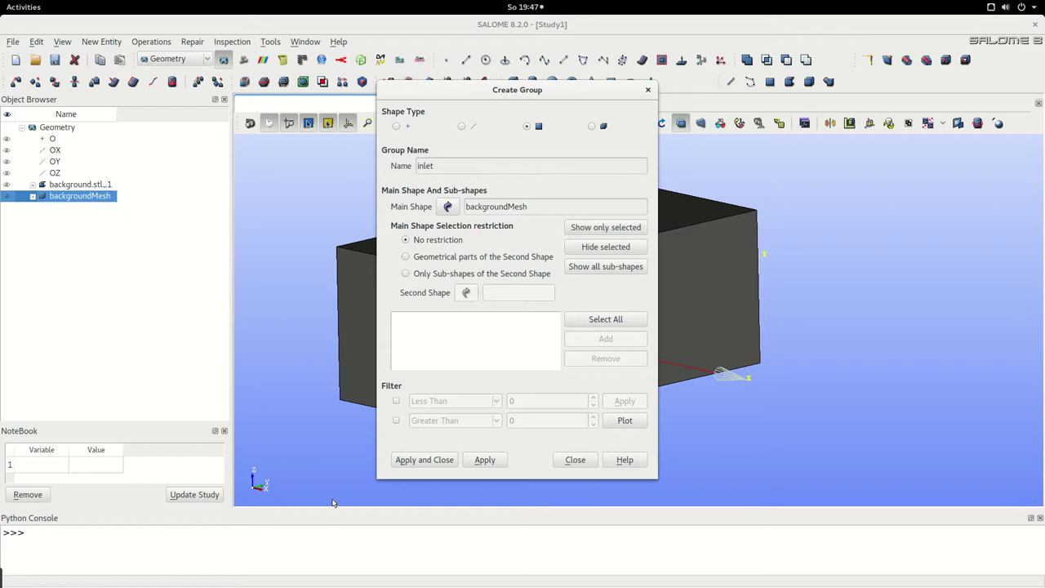
Create the inlet face group from the box's left face
{"action": "left_click", "coordinate": [359, 331]}
{"action": "left_click", "coordinate": [606, 338]}
{"action": "left_click", "coordinate": [484, 460]}
Create the side group from all box faces except the two end faces
{"action": "double_click", "coordinate": [480, 170]}
{"action": "type", "text": "side"}
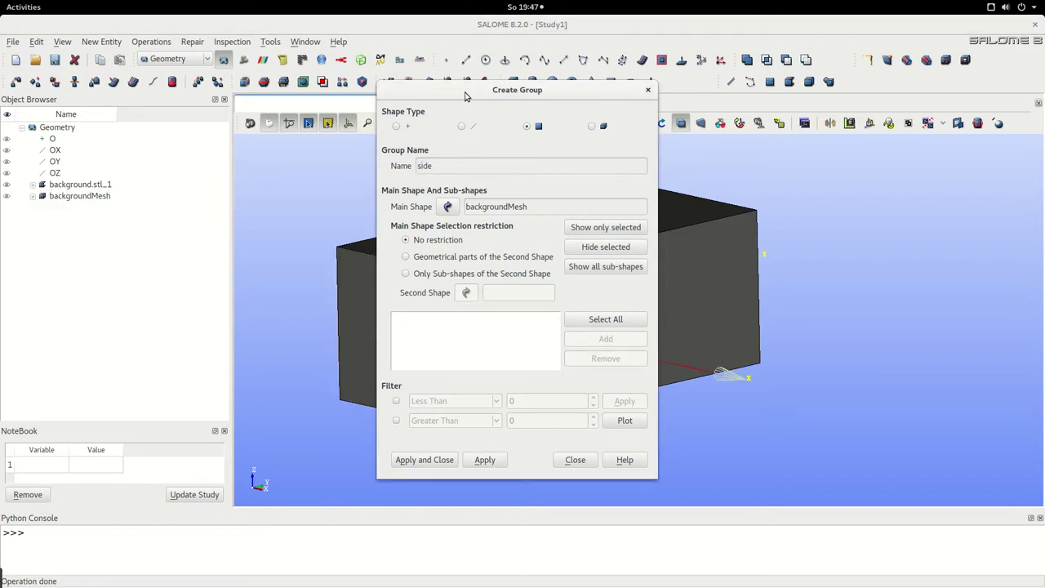
{"action": "left_click_drag", "start_coordinate": [466, 96], "coordinate": [164, 98]}
{"action": "left_click", "coordinate": [305, 321]}
{"action": "left_click", "coordinate": [489, 313]}
{"action": "left_click", "coordinate": [305, 360]}
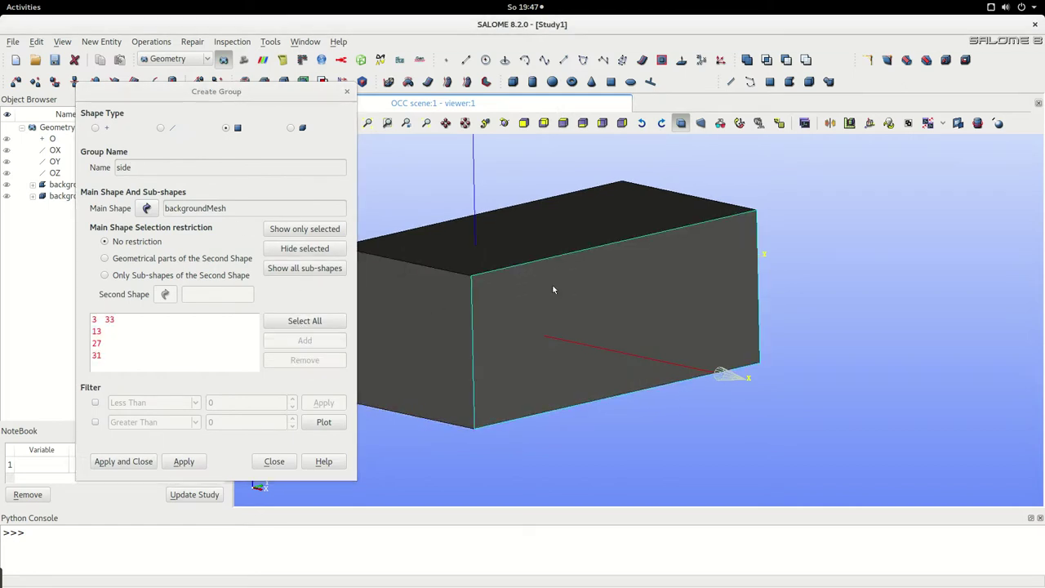
{"action": "left_click", "coordinate": [305, 247]}
{"action": "left_click", "coordinate": [630, 303]}
{"action": "left_click", "coordinate": [303, 359]}
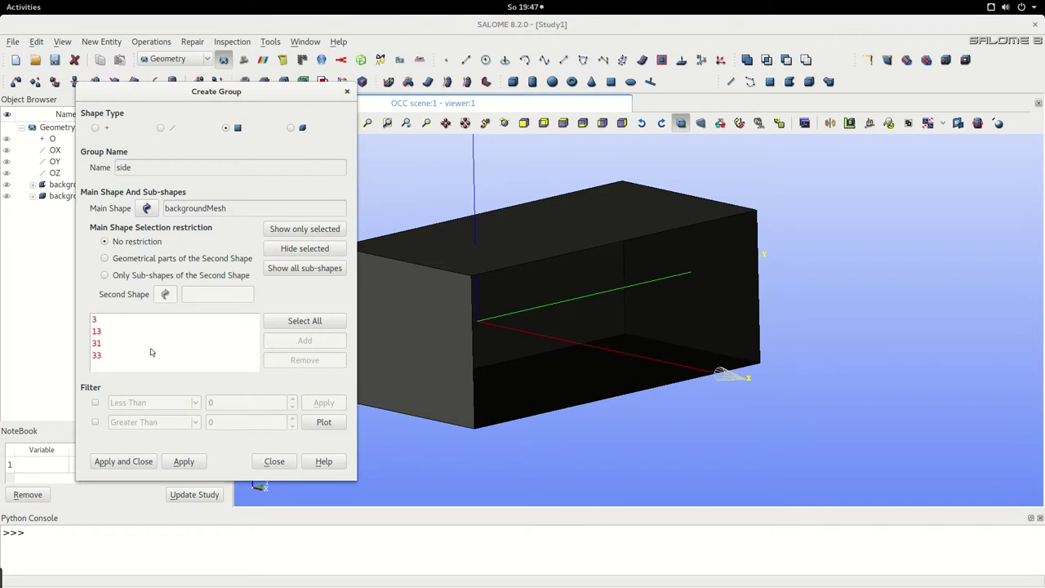
{"action": "left_click", "coordinate": [184, 461]}
Create the outlet group from the right end face, then switch to the Mesh module
{"action": "type", "text": "outlet"}
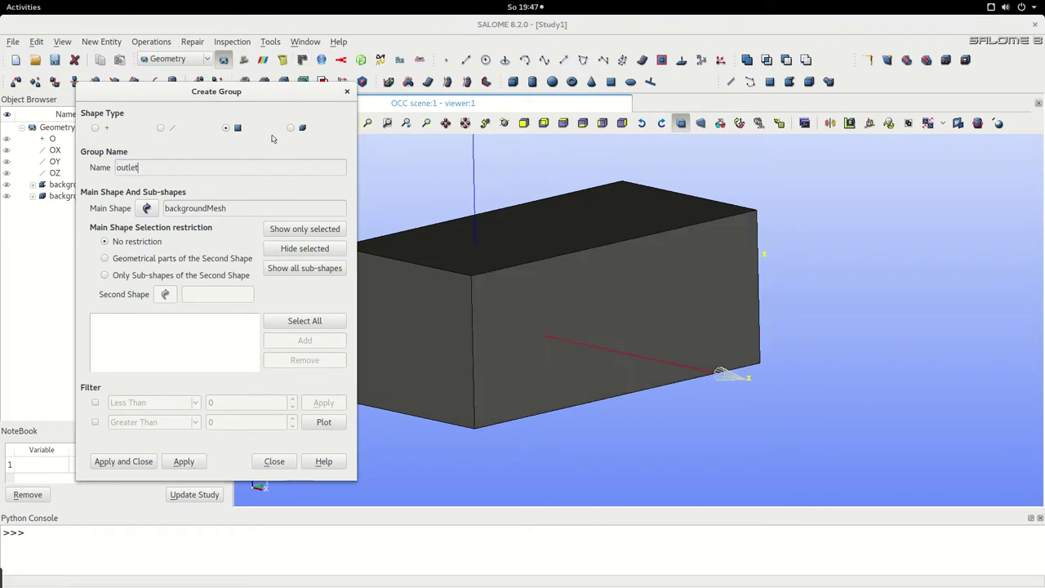
{"action": "left_click_drag", "start_coordinate": [278, 98], "coordinate": [273, 131]}
{"action": "right_click_drag", "start_coordinate": [490, 245], "coordinate": [730, 259], "text": "ctrl"}
{"action": "left_click", "coordinate": [791, 272]}
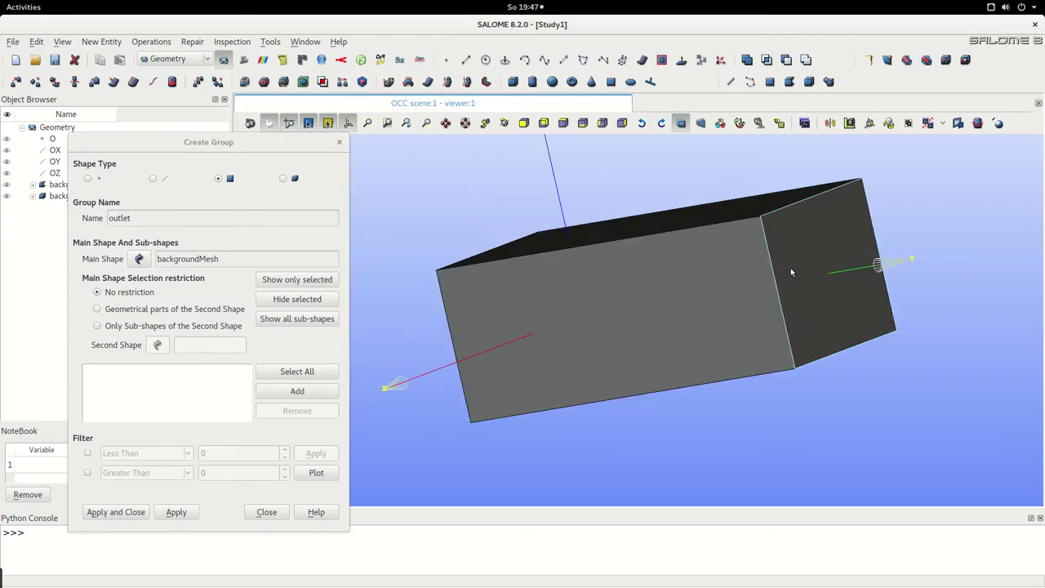
{"action": "left_click", "coordinate": [304, 393]}
{"action": "left_click", "coordinate": [123, 513]}
{"action": "left_click", "coordinate": [173, 58]}
{"action": "left_click", "coordinate": [166, 76]}
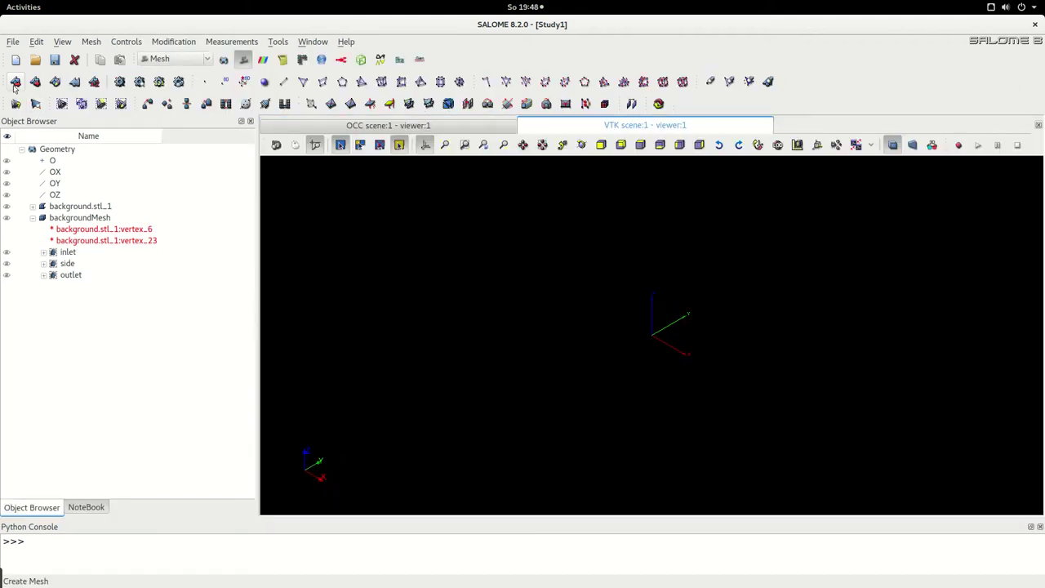
Start a new mesh on the backgroundMesh geometry and name it backgroundMesh
{"action": "left_click", "coordinate": [15, 83]}
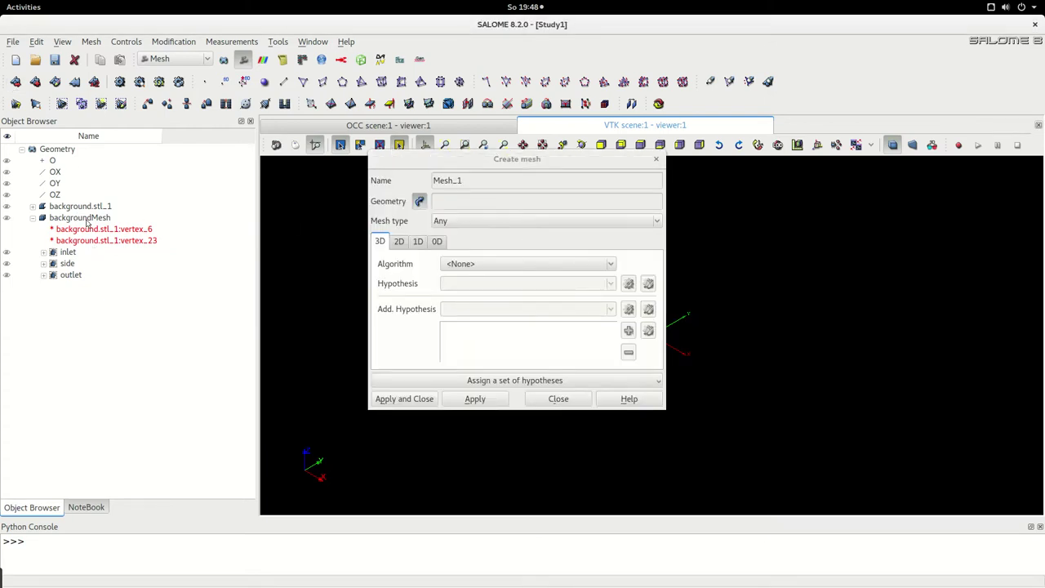
{"action": "left_click", "coordinate": [89, 218]}
{"action": "double_click", "coordinate": [523, 204]}
{"action": "key", "text": "ctrl+c"}
{"action": "double_click", "coordinate": [461, 181]}
{"action": "key", "text": "ctrl+v"}
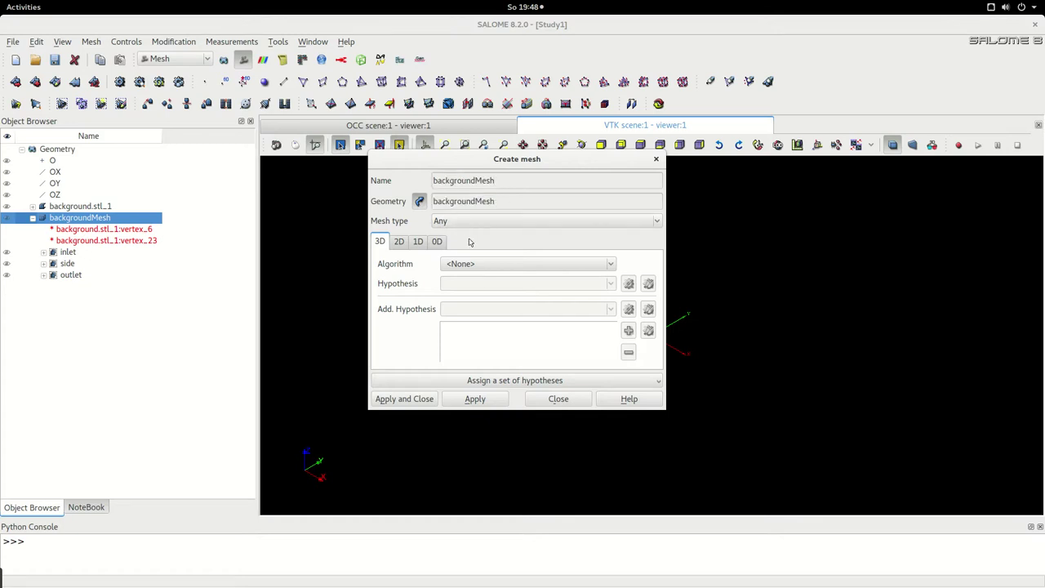
Assign Automatic Hexahedralization with a 0.2 Local Length, then create and compute the mesh
{"action": "left_click", "coordinate": [435, 380]}
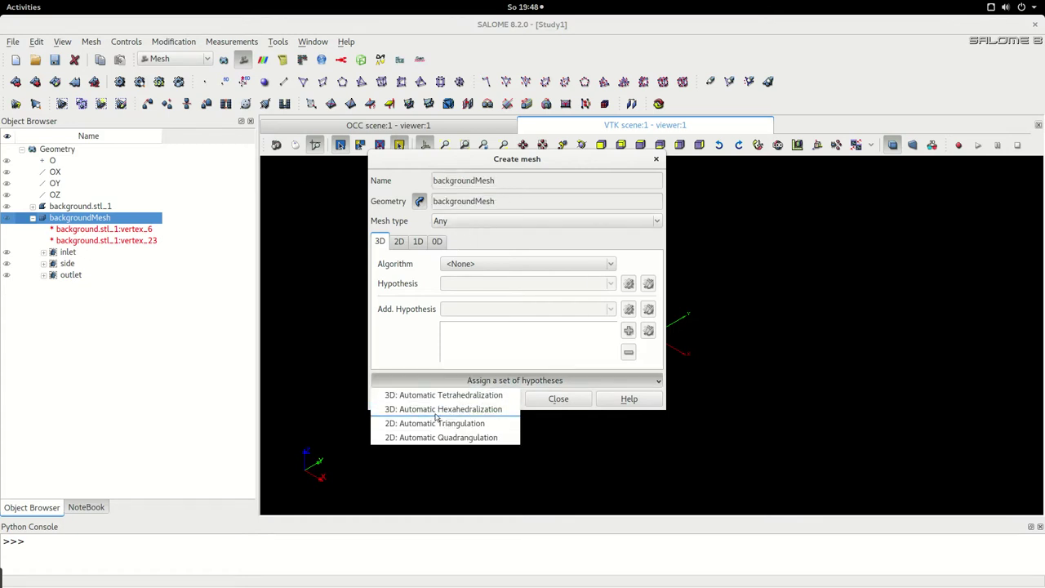
{"action": "left_click", "coordinate": [492, 409]}
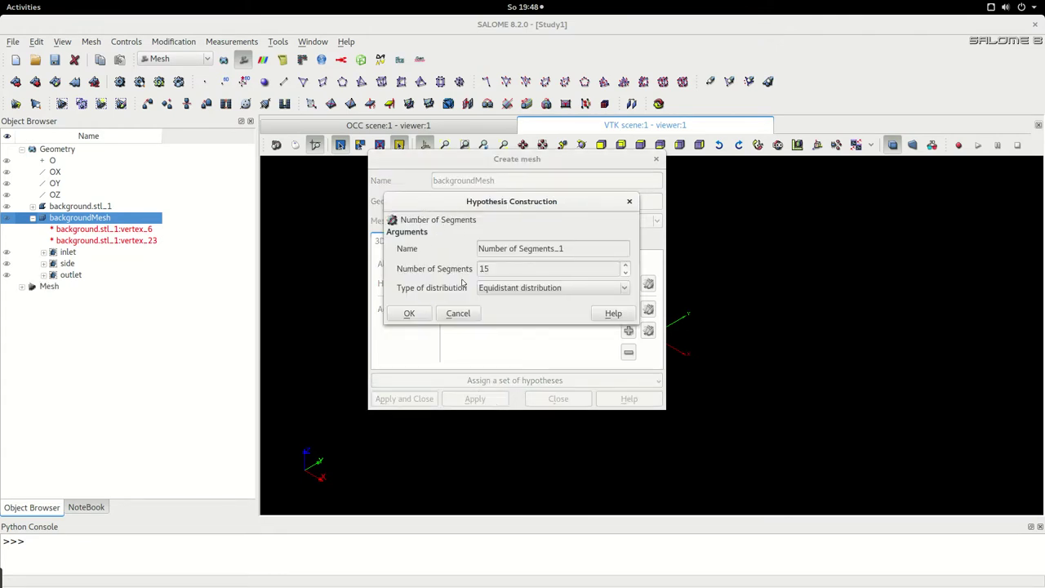
{"action": "left_click", "coordinate": [458, 313]}
{"action": "left_click", "coordinate": [417, 242]}
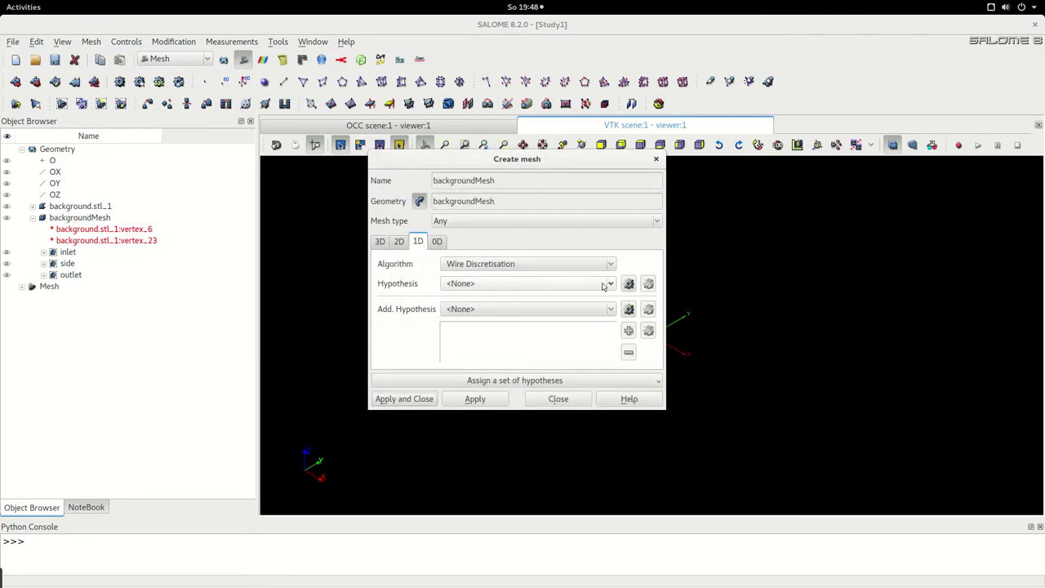
{"action": "left_click", "coordinate": [629, 284]}
{"action": "left_click", "coordinate": [694, 325]}
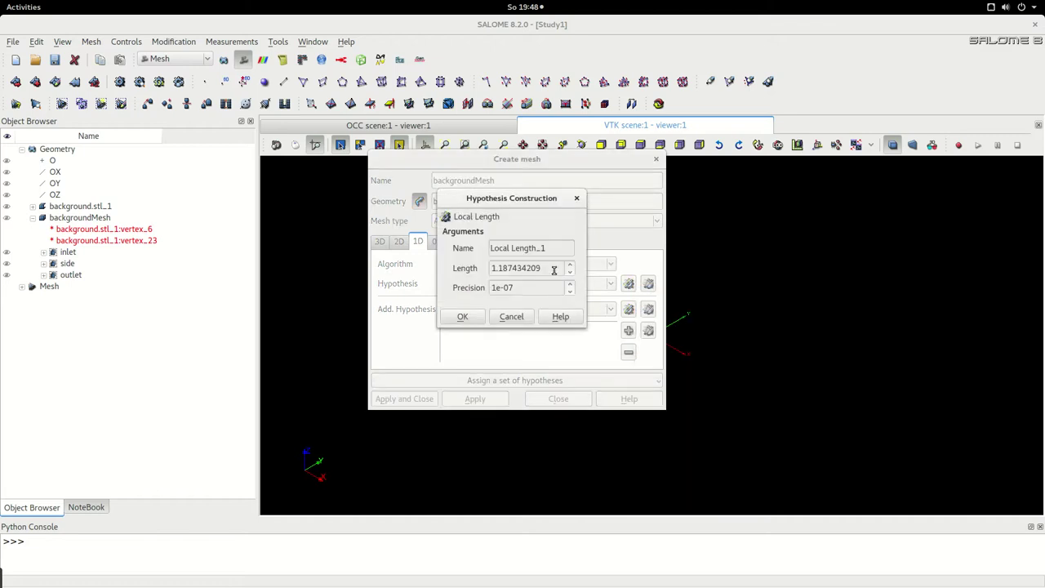
{"action": "left_click_drag", "start_coordinate": [554, 271], "coordinate": [376, 268]}
{"action": "type", "text": "0.2"}
{"action": "left_click", "coordinate": [462, 316]}
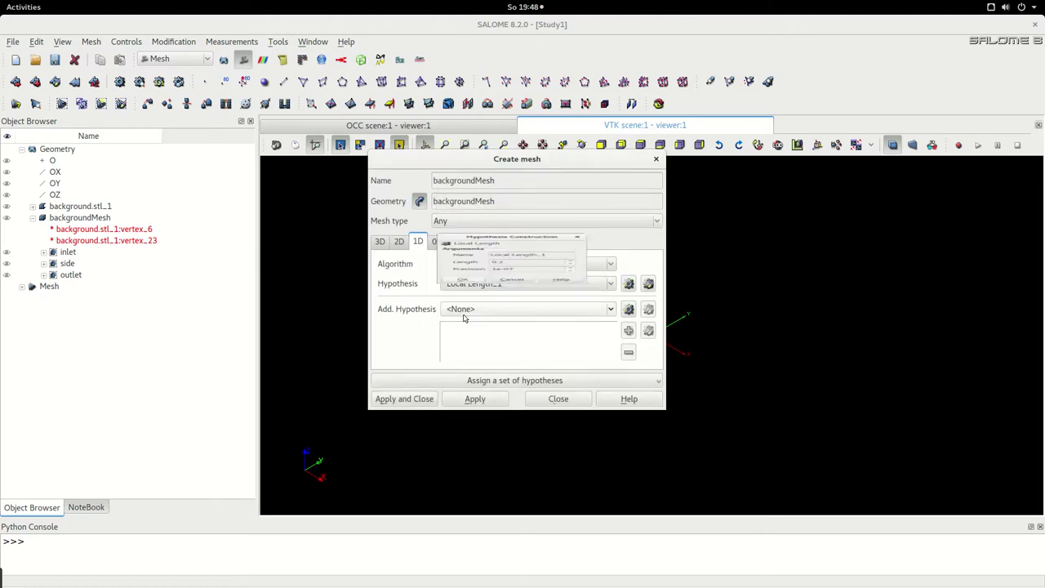
{"action": "left_click", "coordinate": [404, 398]}
{"action": "left_click", "coordinate": [119, 82]}
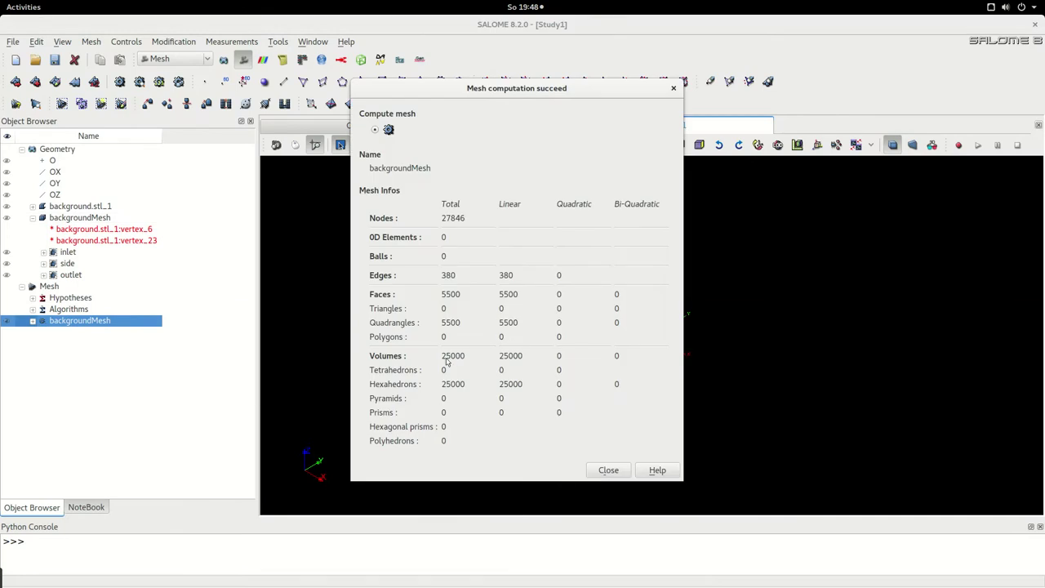
Create inlet, side and outlet mesh groups from geometry, then display only those groups
{"action": "left_click", "coordinate": [609, 469]}
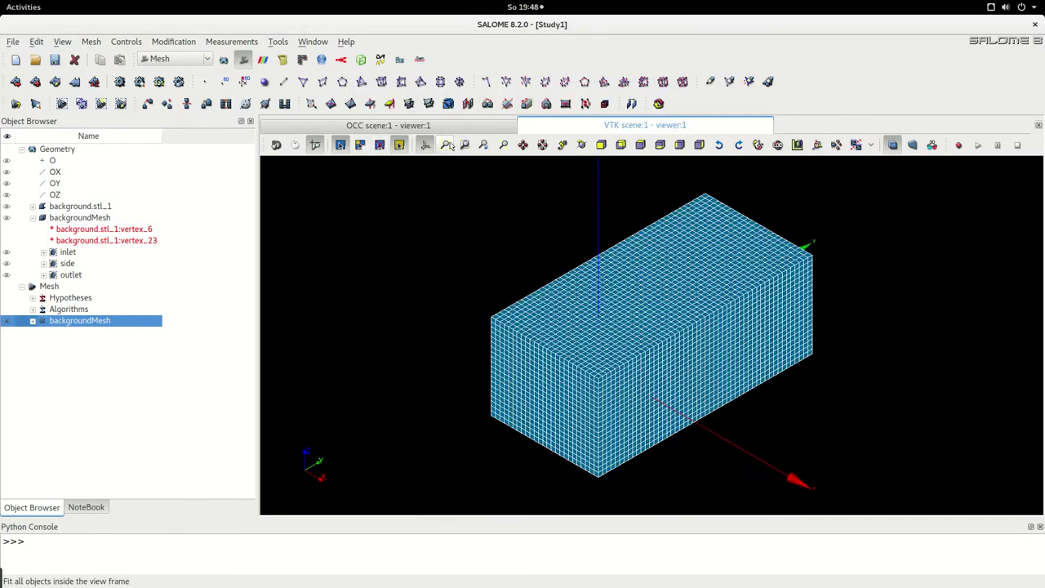
{"action": "scroll", "coordinate": [676, 480], "scroll_direction": "up", "scroll_amount": 2}
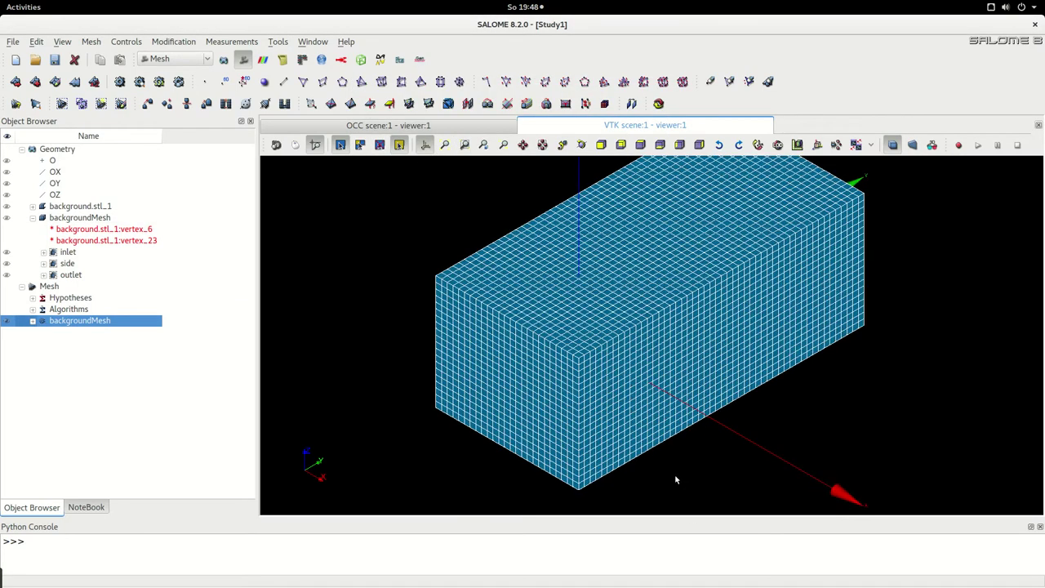
{"action": "right_click", "coordinate": [72, 322]}
{"action": "left_click", "coordinate": [145, 189]}
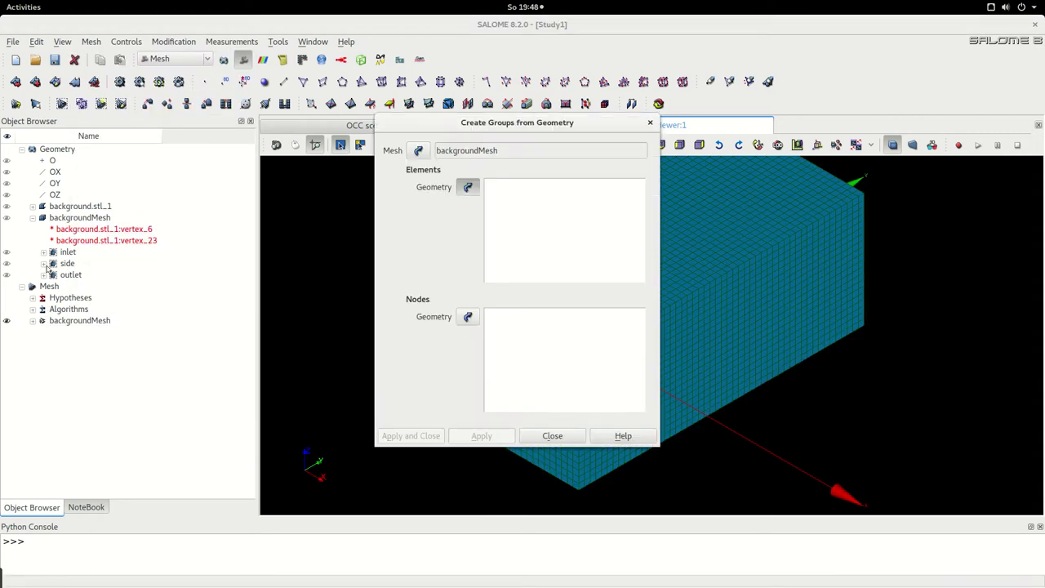
{"action": "left_click_drag", "start_coordinate": [59, 256], "coordinate": [72, 277]}
{"action": "left_click", "coordinate": [393, 438]}
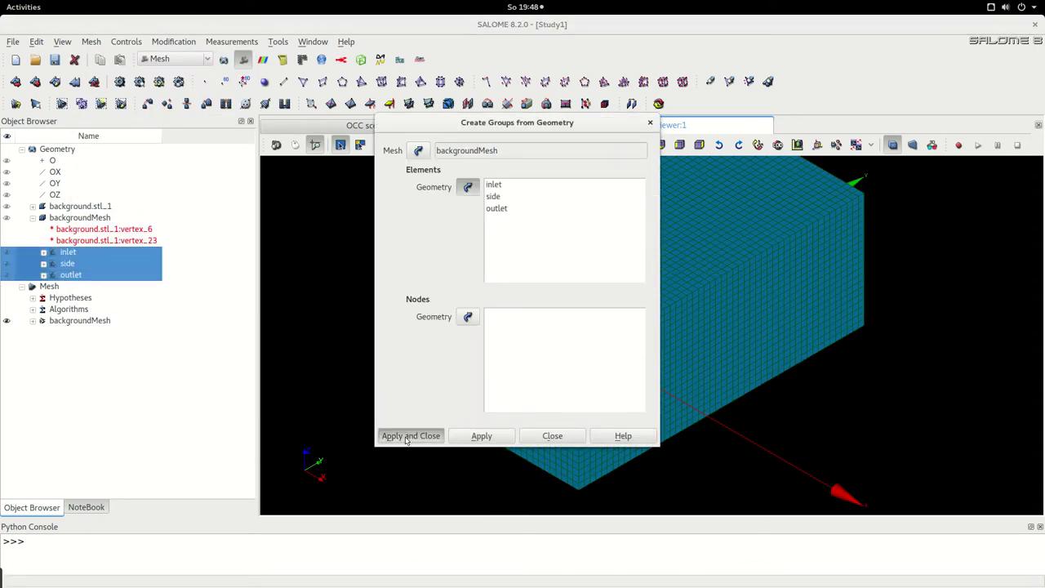
{"action": "left_click", "coordinate": [7, 322]}
{"action": "left_click", "coordinate": [6, 378]}
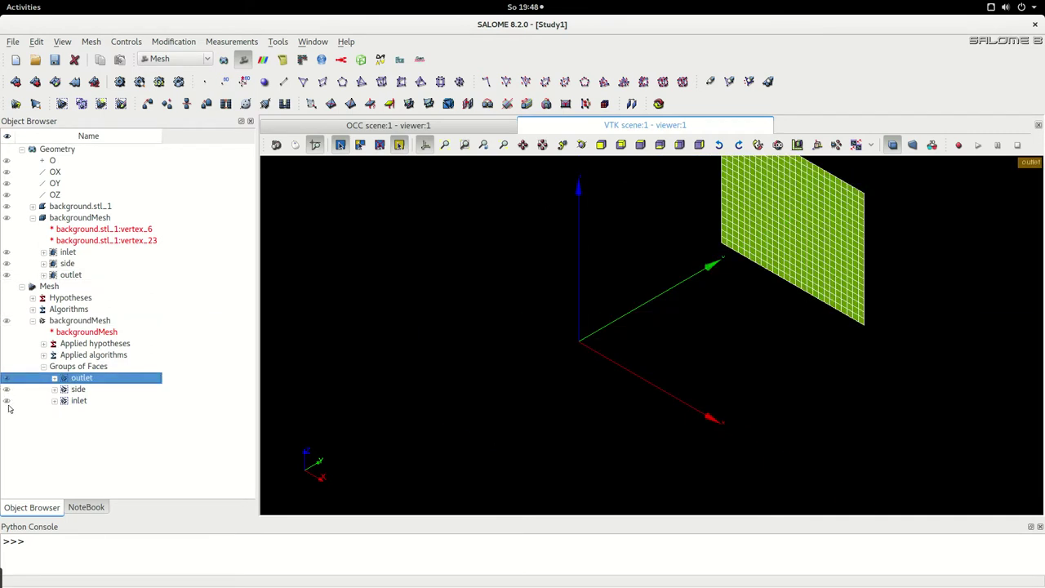
{"action": "left_click", "coordinate": [8, 402]}
{"action": "left_click", "coordinate": [6, 390]}
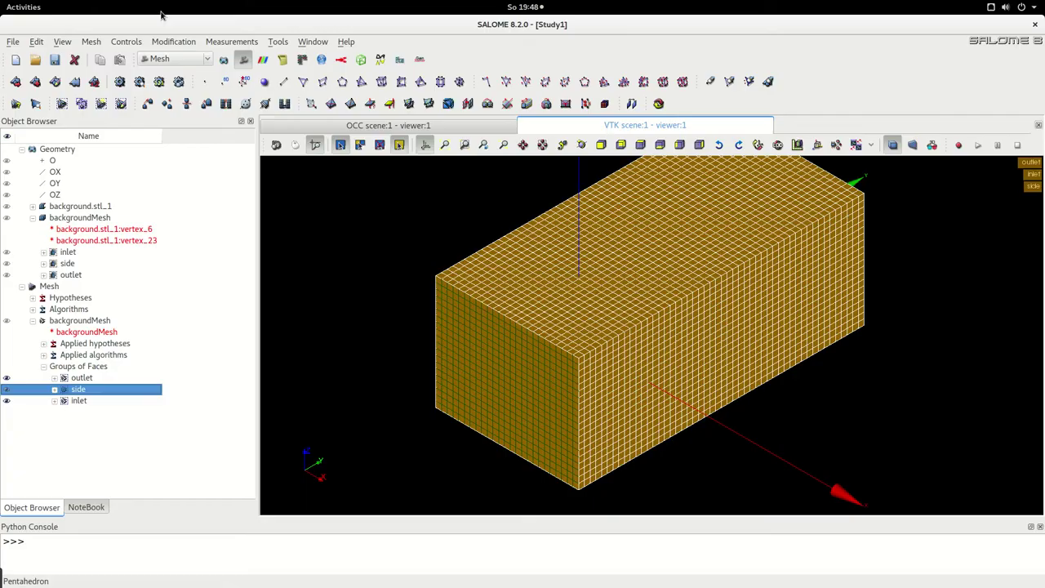
{"action": "left_click_drag", "start_coordinate": [307, 157], "coordinate": [95, 340]}
Export the backgroundMesh mesh as a UNV file named backgroundMesh
{"action": "right_click", "coordinate": [75, 324]}
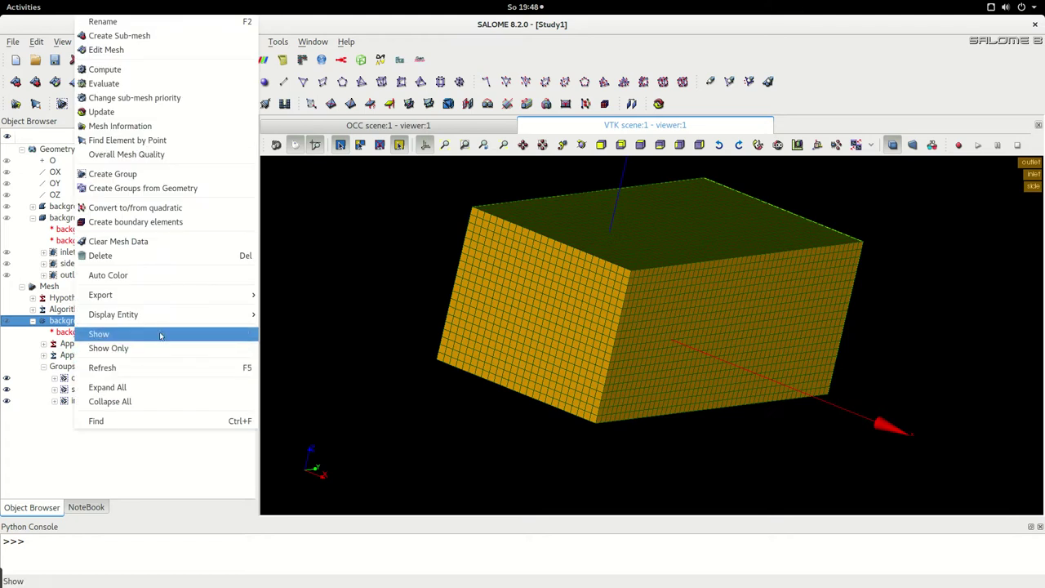
{"action": "mouse_move", "coordinate": [182, 296]}
{"action": "left_click", "coordinate": [287, 310]}
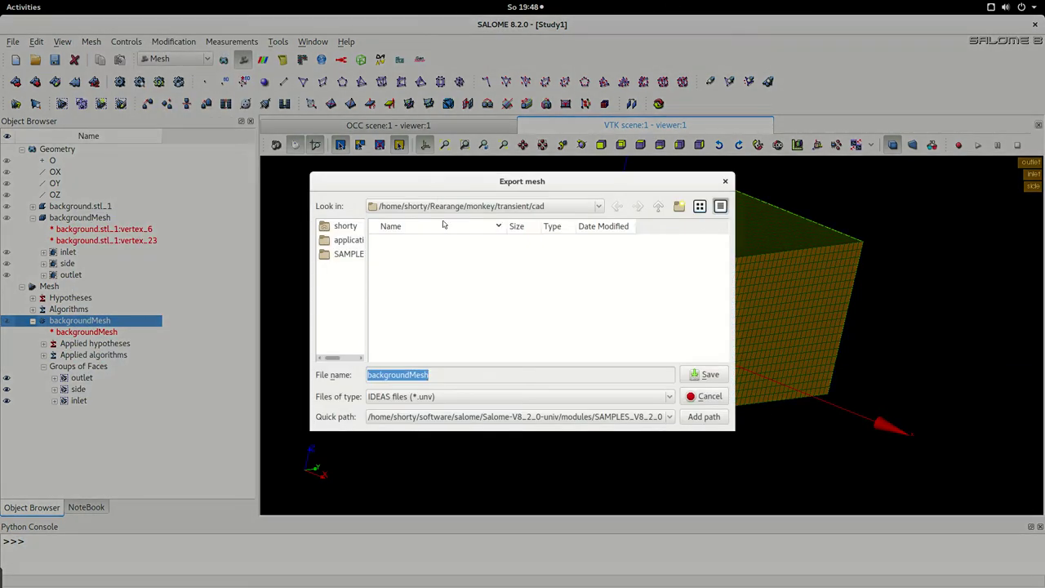
{"action": "left_click", "coordinate": [466, 378]}
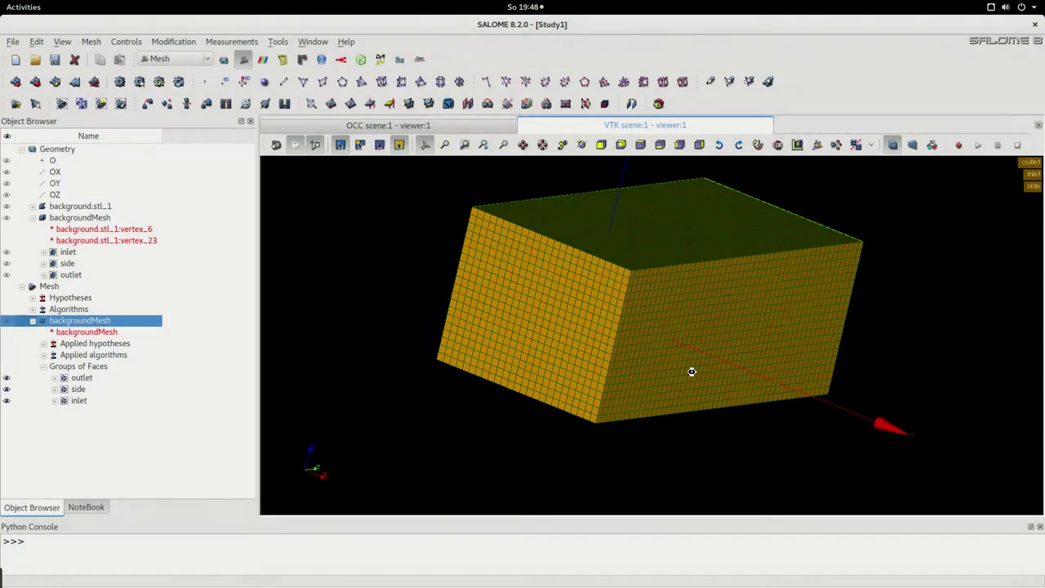
{"action": "left_click", "coordinate": [701, 374]}
Save the SALOME study as Suzanne.hdf
{"action": "left_click", "coordinate": [55, 60]}
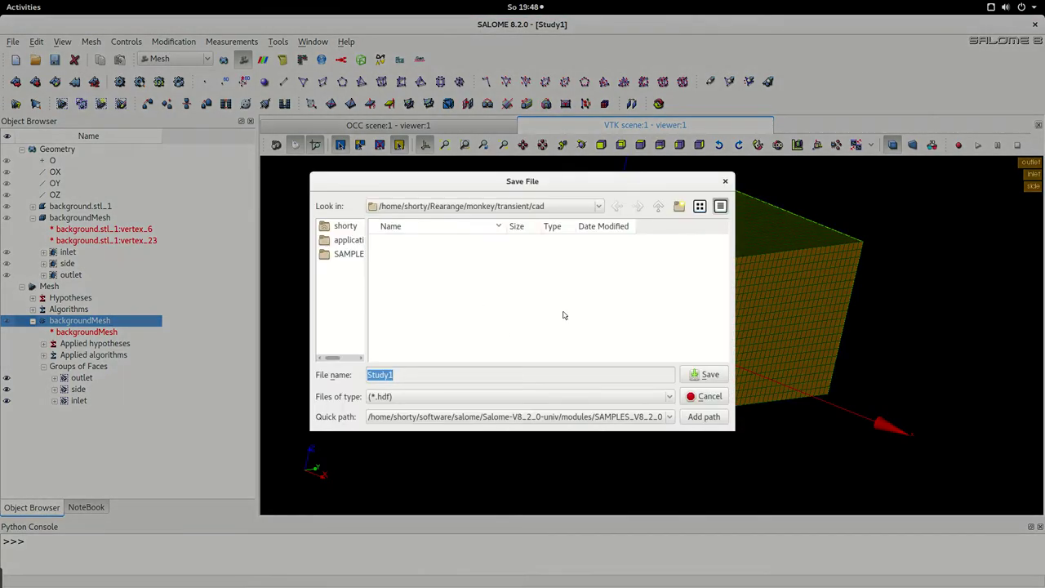
{"action": "type", "text": "Suzanne"}
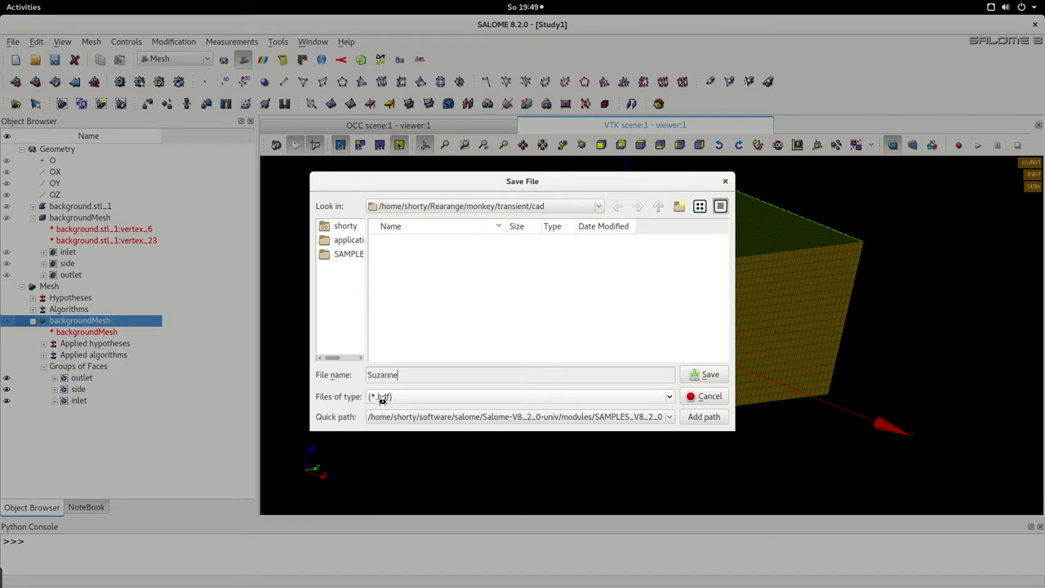
{"action": "key", "text": "Return"}
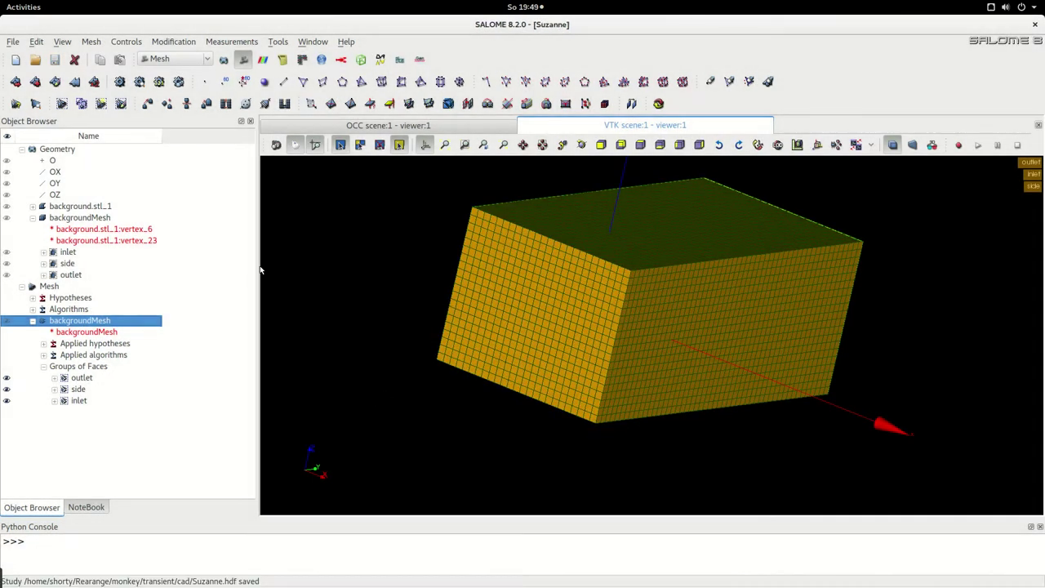
Quit SALOME with servers shut down, then run exit in the terminal
{"action": "left_click", "coordinate": [12, 42]}
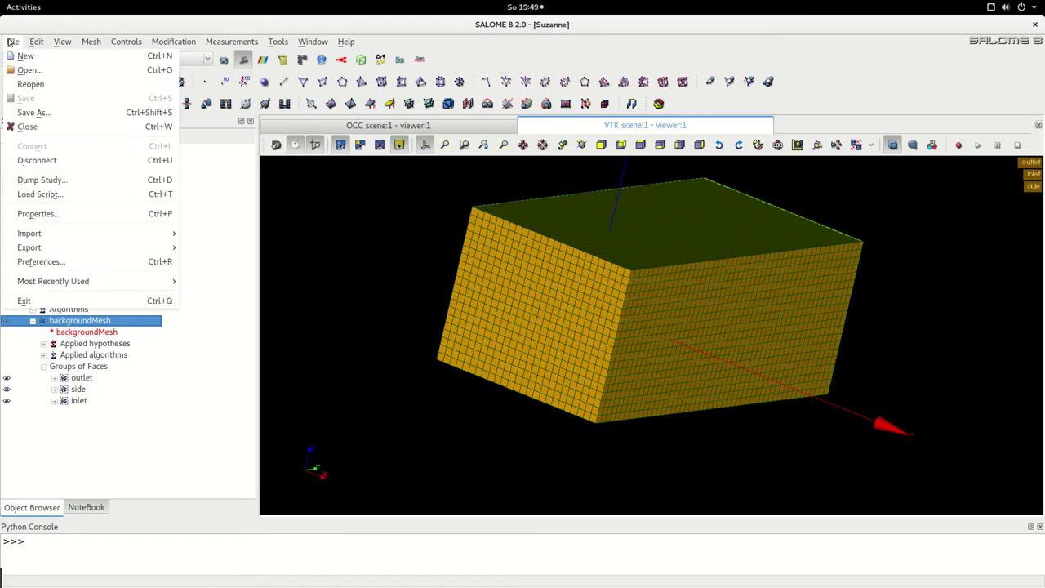
{"action": "left_click", "coordinate": [22, 299]}
{"action": "left_click", "coordinate": [475, 334]}
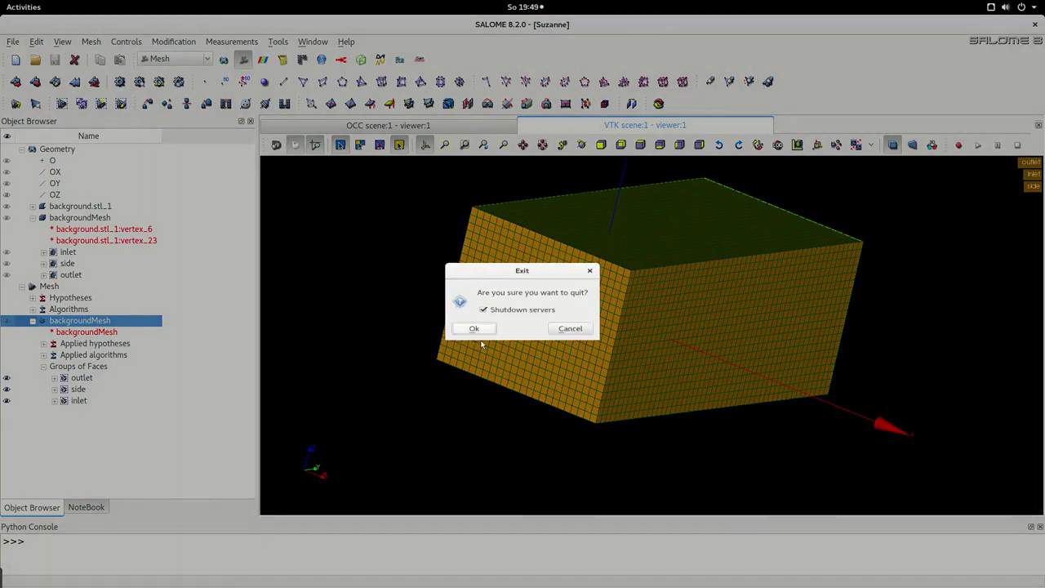
{"action": "type", "text": "exit"}
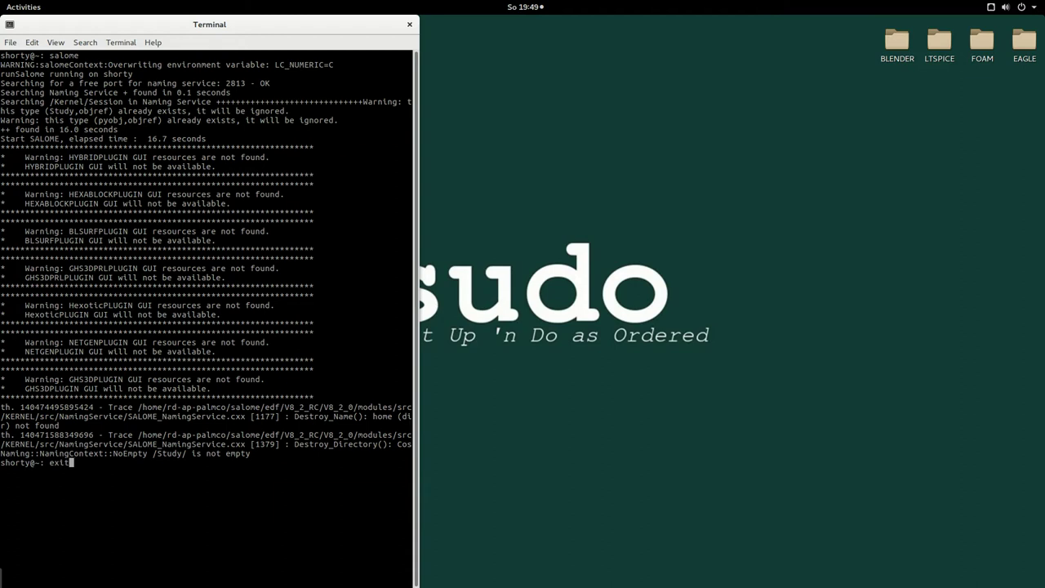
{"action": "key", "text": "Return"}
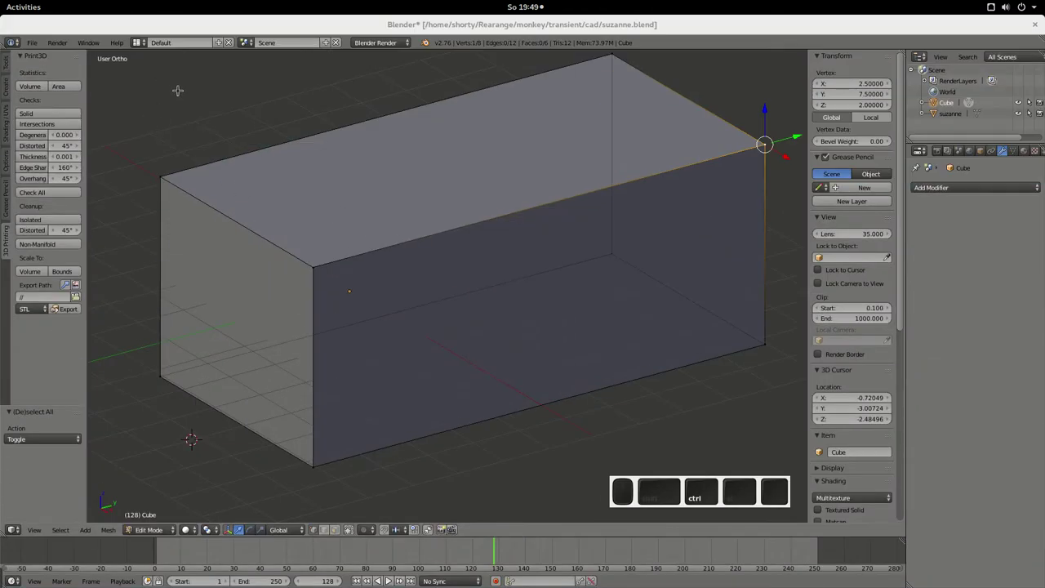
Overwrite suzanne.blend with Ctrl+S, then quit Blender from the File menu
{"action": "key", "text": "ctrl+s"}
{"action": "left_click", "coordinate": [156, 78]}
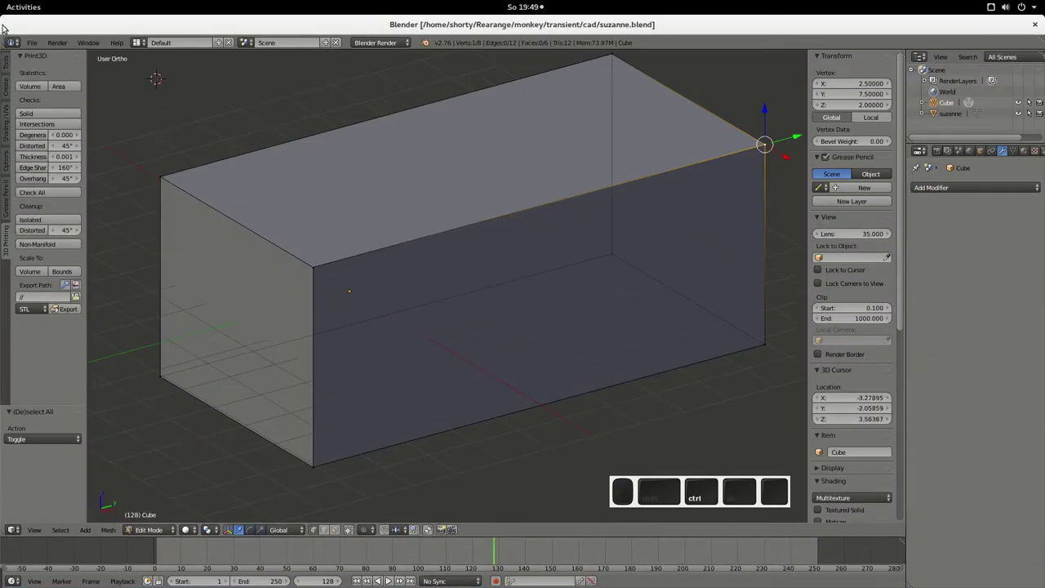
{"action": "left_click", "coordinate": [32, 42]}
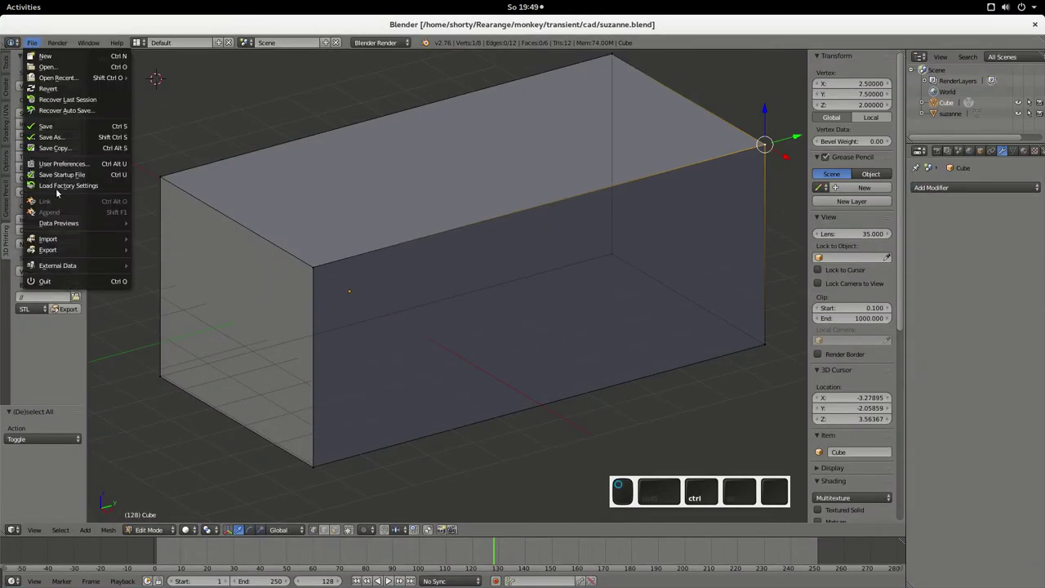
{"action": "left_click", "coordinate": [45, 281]}
Change into Rearange/monkey/transient and list the case folder's contents
{"action": "type", "text": "cd R"}
{"action": "key", "text": "Tab"}
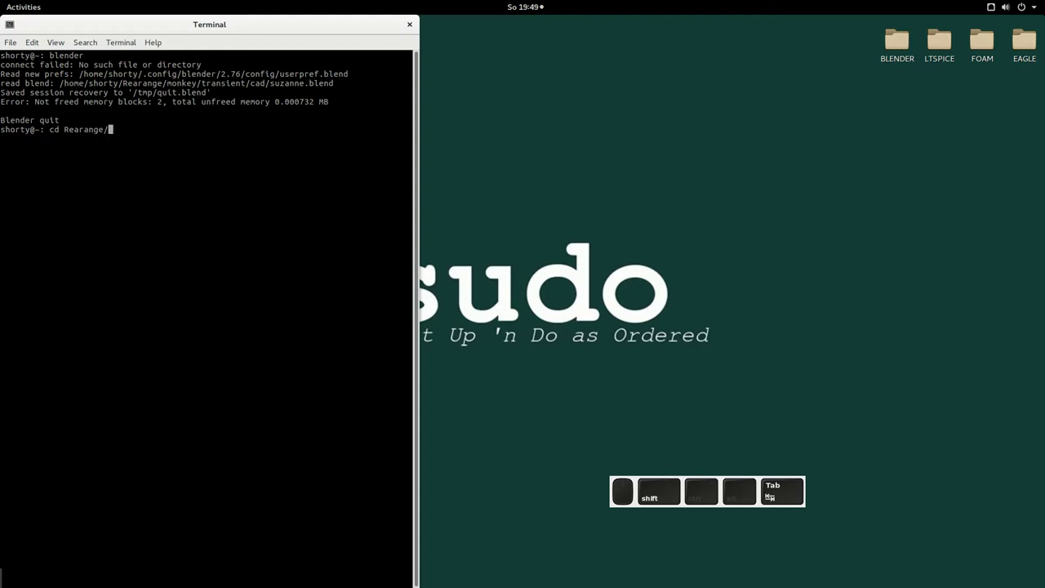
{"action": "type", "text": "mo"}
{"action": "key", "text": "Tab"}
{"action": "type", "text": "n"}
{"action": "key", "text": "Tab"}
{"action": "type", "text": "t"}
{"action": "key", "text": "Tab"}
{"action": "key", "text": "Return"}
{"action": "type", "text": "ls"}
{"action": "key", "text": "Return"}
Load the OpenFOAM dev environment with fodev
{"action": "type", "text": "ide"}
{"action": "key", "text": "Tab"}
{"action": "key", "text": "BackSpace"}
{"action": "type", "text": "dev"}
{"action": "key", "text": "Return"}
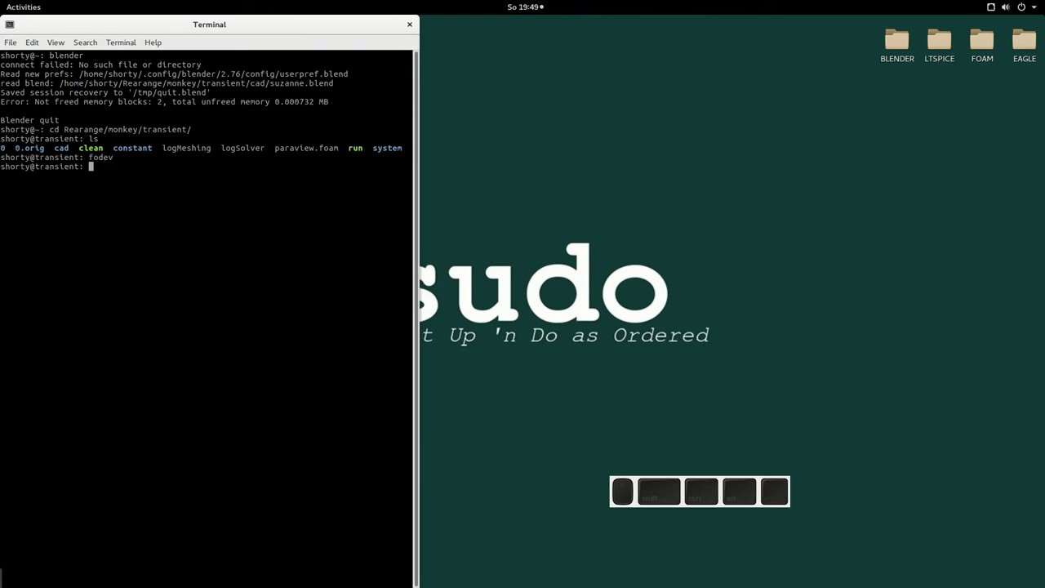
Convert cad/backgroundMesh.unv with ideasUnvToFoam, then open paraview.foam in ParaView
{"action": "type", "text": "ide"}
{"action": "key", "text": "Tab"}
{"action": "key", "text": "Tab"}
{"action": "key", "text": "Tab"}
{"action": "type", "text": "ca"}
{"action": "key", "text": "Tab"}
{"action": "type", "text": "b"}
{"action": "key", "text": "Tab"}
{"action": "type", "text": "M"}
{"action": "key", "text": "Tab"}
{"action": "key", "text": "Return"}
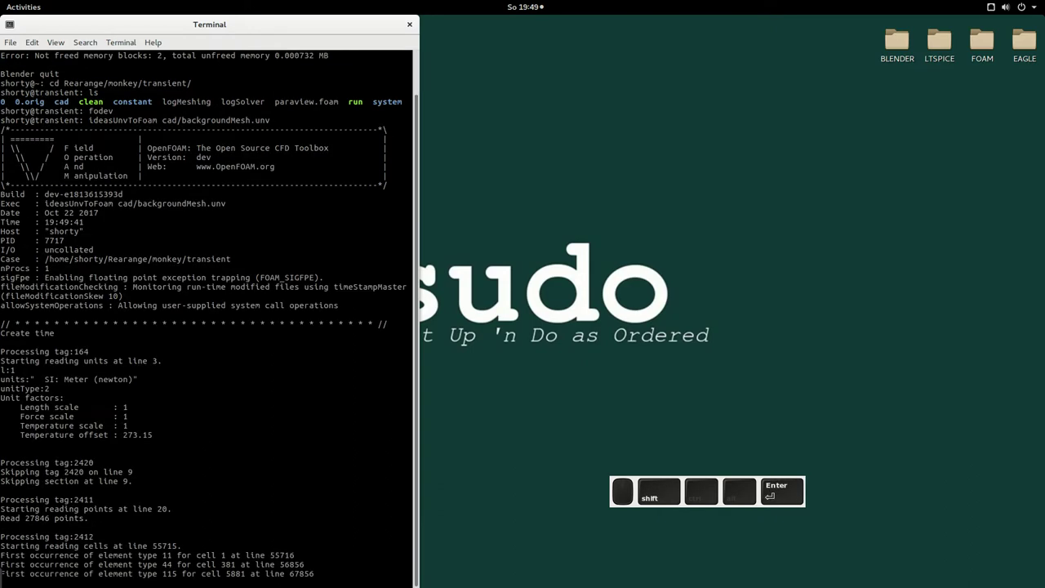
{"action": "type", "text": "paraview paraview.foam"}
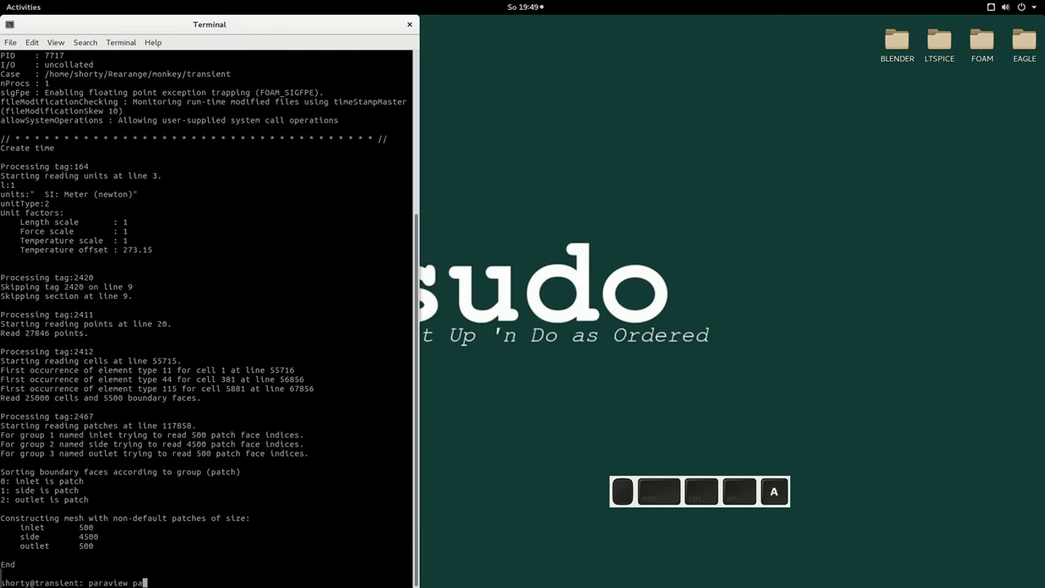
{"action": "key", "text": "Return"}
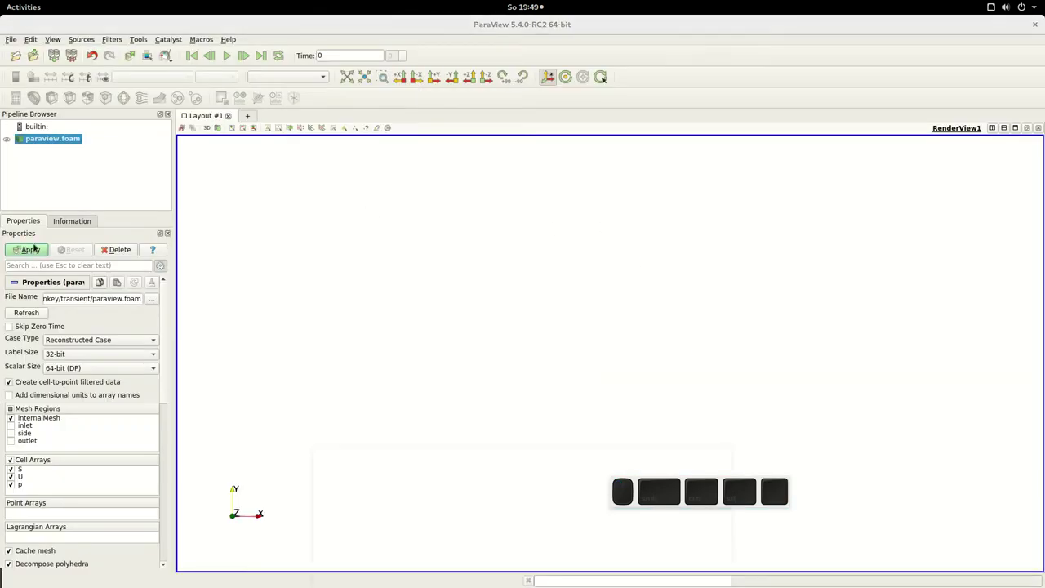
Apply the background mesh and show it with surface edges in a single solid colour
{"action": "left_click", "coordinate": [28, 249]}
{"action": "left_click_drag", "start_coordinate": [447, 306], "coordinate": [222, 148]}
{"action": "scroll", "coordinate": [322, 78], "scroll_direction": "down", "scroll_amount": 1}
{"action": "left_click", "coordinate": [164, 76]}
{"action": "left_click", "coordinate": [153, 41]}
{"action": "left_click_drag", "start_coordinate": [384, 319], "coordinate": [351, 351]}
Load constant/triSurface/suzanne.stl into the pipeline and apply it
{"action": "key", "text": "ctrl+o"}
{"action": "double_click", "coordinate": [595, 264]}
{"action": "double_click", "coordinate": [590, 248]}
{"action": "double_click", "coordinate": [586, 246]}
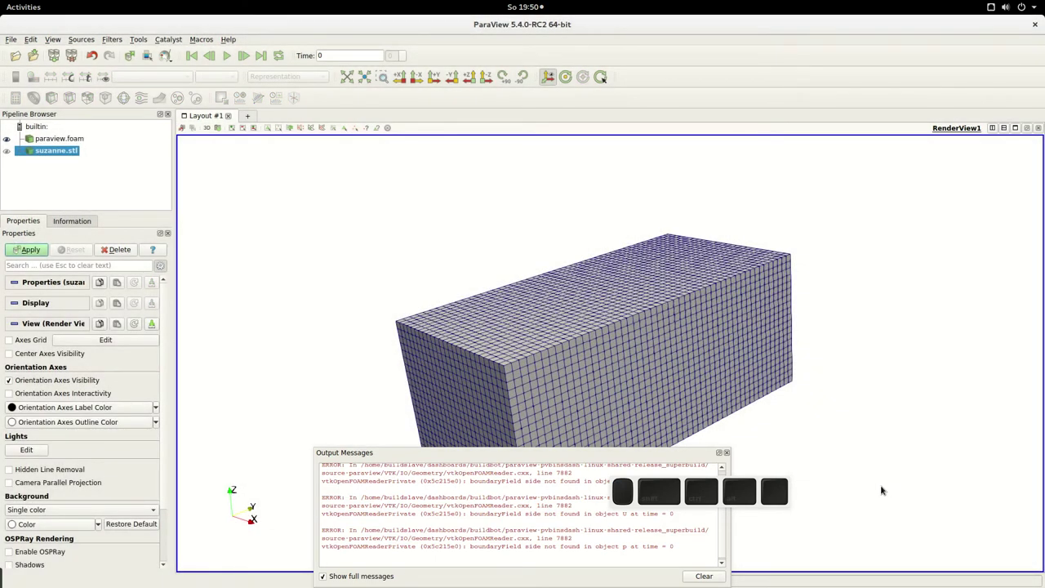
{"action": "left_click", "coordinate": [727, 453]}
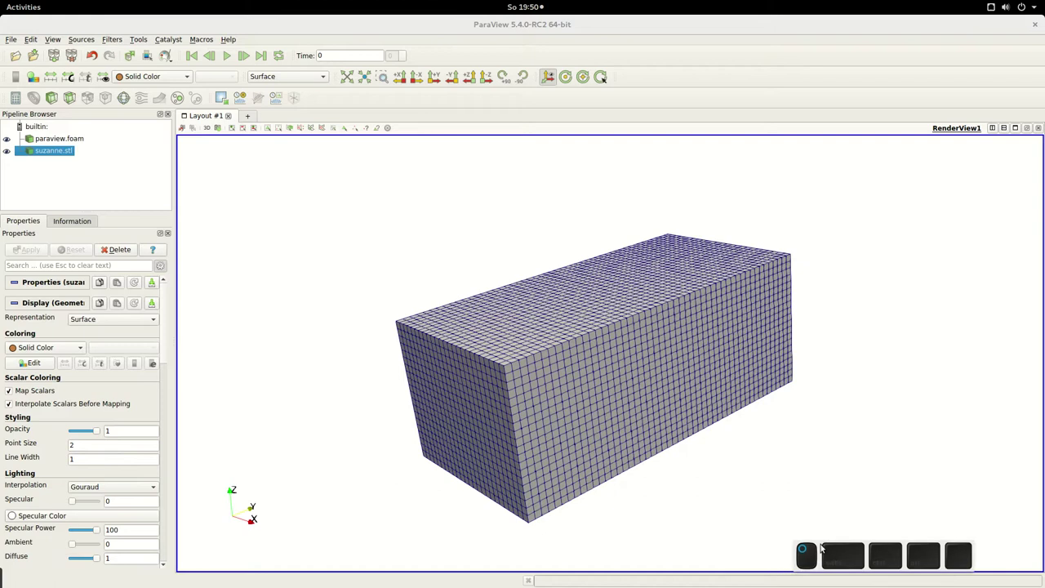
{"action": "left_click_drag", "start_coordinate": [483, 390], "coordinate": [410, 336]}
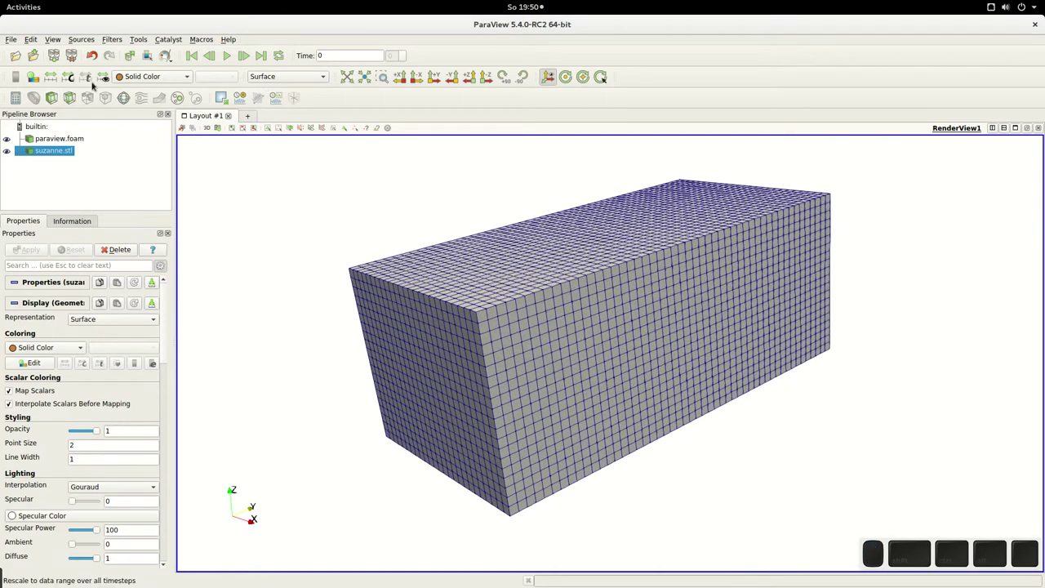
Switch suzanne.stl and the background mesh to Outline representation
{"action": "left_click", "coordinate": [292, 77]}
{"action": "left_click", "coordinate": [294, 77]}
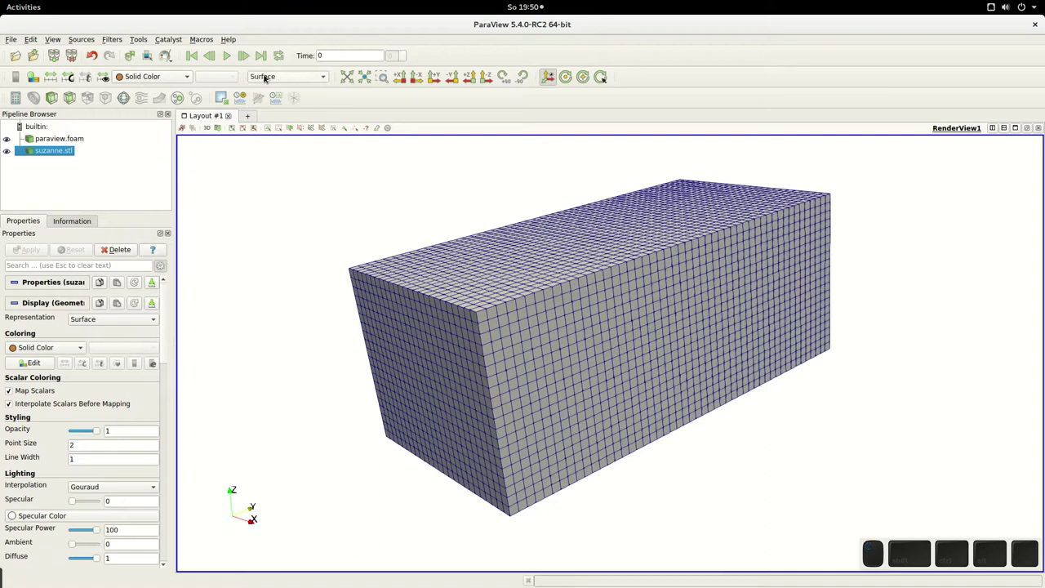
{"action": "left_click", "coordinate": [266, 77]}
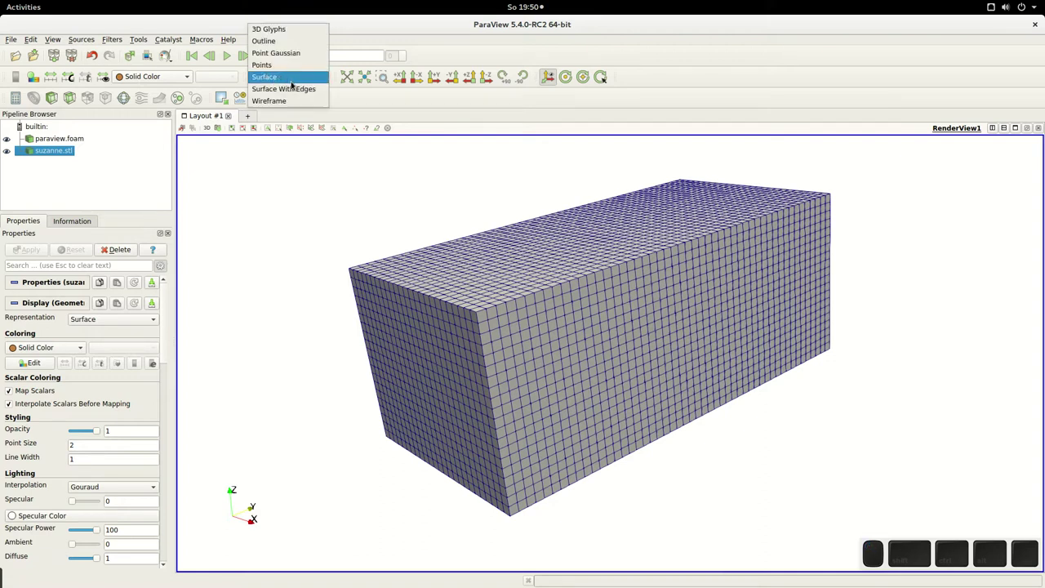
{"action": "left_click", "coordinate": [284, 41]}
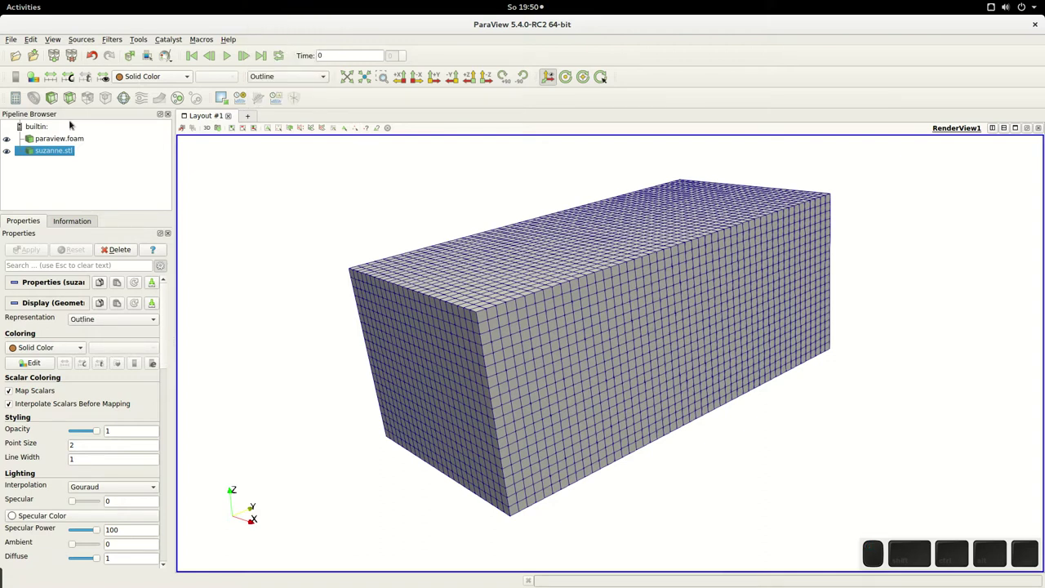
{"action": "left_click", "coordinate": [72, 139]}
{"action": "left_click", "coordinate": [344, 76]}
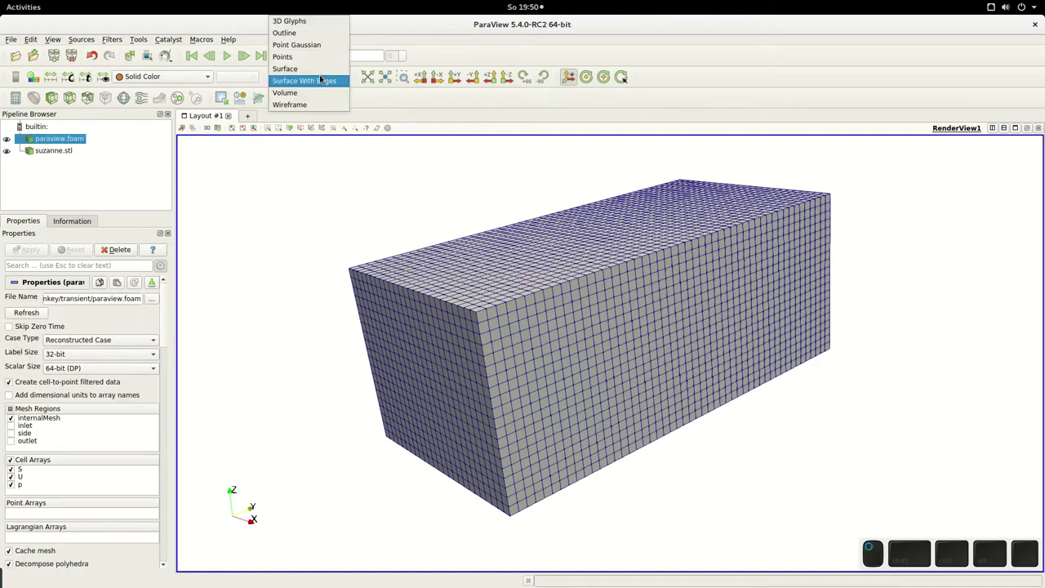
{"action": "left_click", "coordinate": [300, 32]}
Render both suzanne.stl and the background mesh as Surface
{"action": "left_click", "coordinate": [54, 151]}
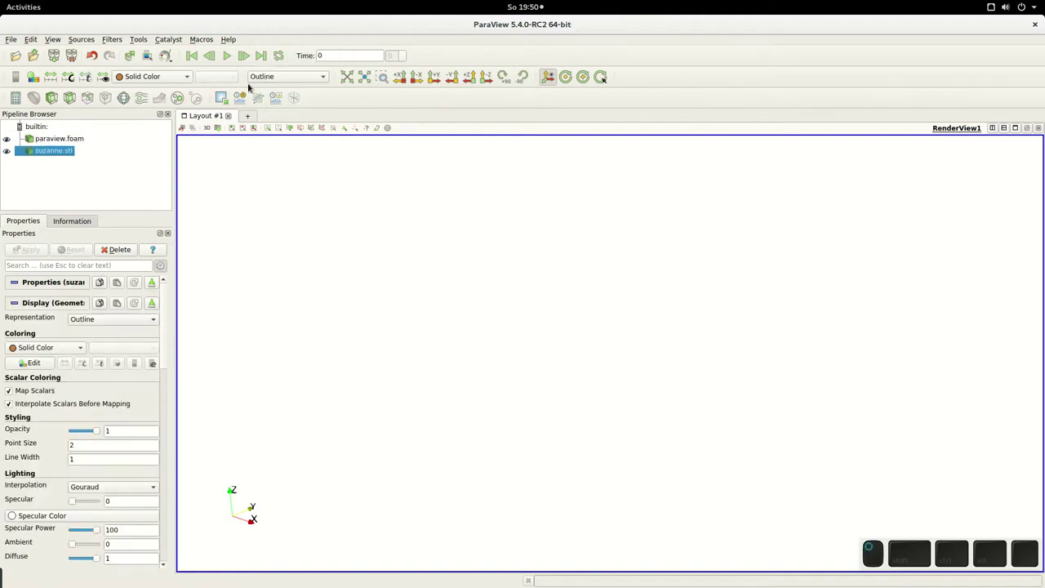
{"action": "left_click", "coordinate": [301, 76]}
{"action": "left_click", "coordinate": [289, 112]}
{"action": "left_click", "coordinate": [60, 140]}
{"action": "left_click", "coordinate": [291, 77]}
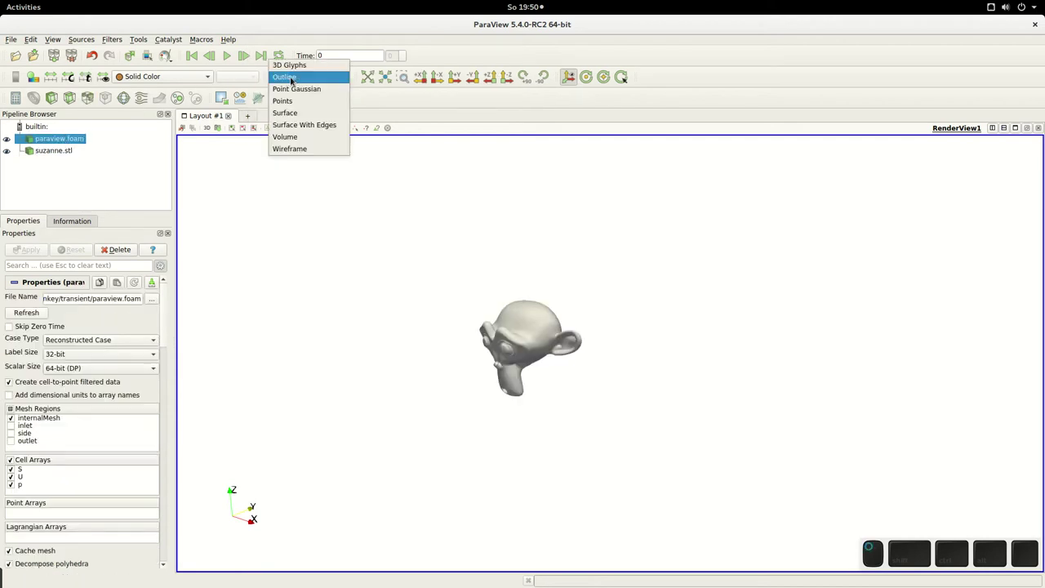
{"action": "left_click", "coordinate": [288, 112]}
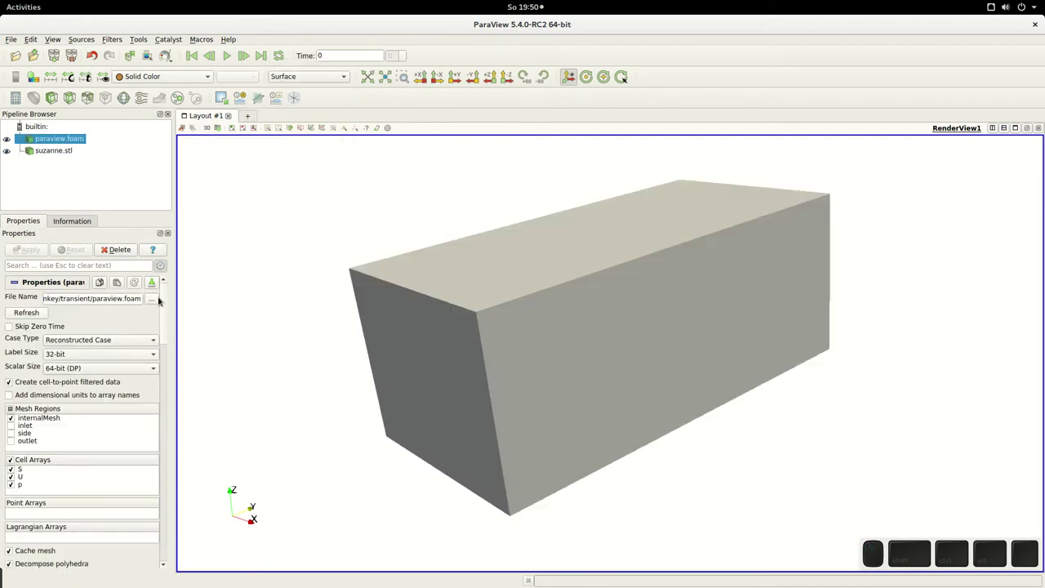
{"action": "left_click_drag", "start_coordinate": [162, 313], "coordinate": [159, 401]}
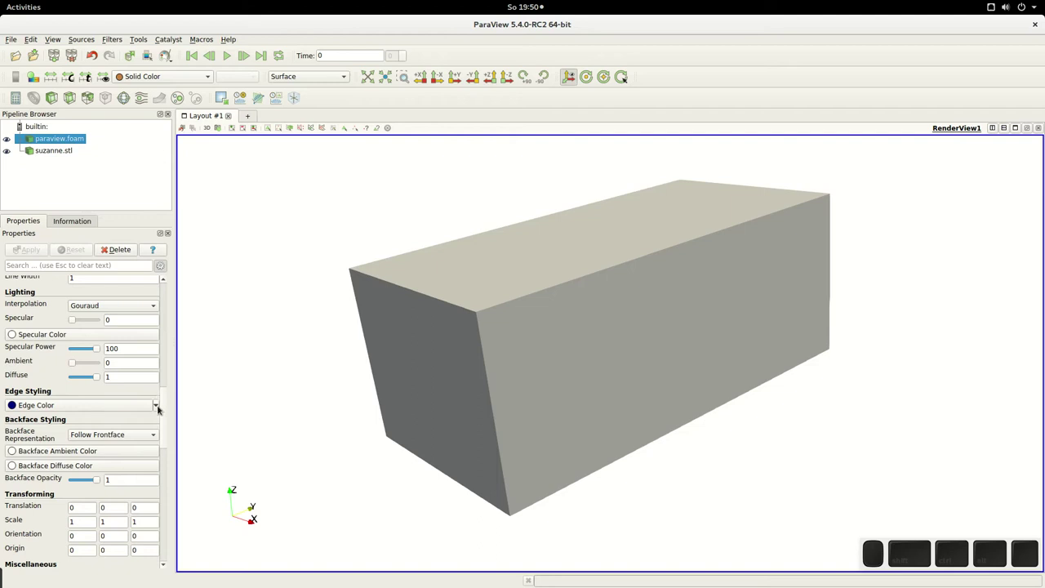
Orbit around the box and Suzanne, then check paraview.foam's dataset statistics
{"action": "scroll", "coordinate": [164, 400], "scroll_direction": "down", "scroll_amount": 3}
{"action": "scroll", "coordinate": [112, 379], "scroll_direction": "down", "scroll_amount": 2}
{"action": "mouse_move", "coordinate": [528, 381]}
{"action": "left_mouse_down"}
{"action": "mouse_move", "coordinate": [583, 362]}
{"action": "mouse_move", "coordinate": [524, 315]}
{"action": "mouse_move", "coordinate": [509, 354]}
{"action": "mouse_move", "coordinate": [454, 373]}
{"action": "mouse_move", "coordinate": [439, 401]}
{"action": "mouse_move", "coordinate": [454, 372]}
{"action": "left_mouse_up"}
{"action": "scroll", "coordinate": [291, 77], "scroll_direction": "down", "scroll_amount": 1}
{"action": "left_click_drag", "start_coordinate": [392, 362], "coordinate": [457, 425]}
{"action": "left_click_drag", "start_coordinate": [450, 386], "coordinate": [506, 365]}
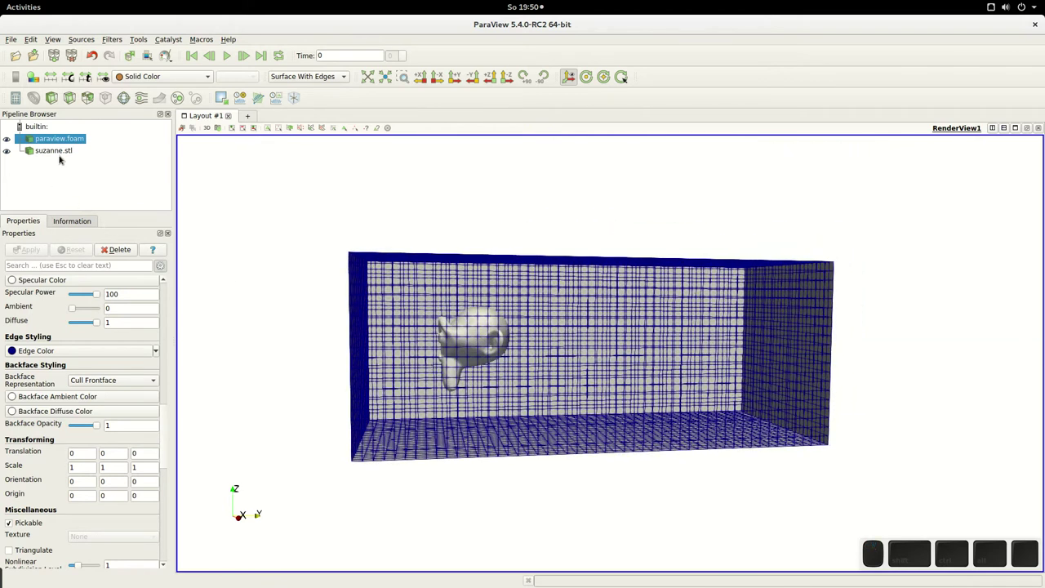
{"action": "left_click", "coordinate": [73, 222]}
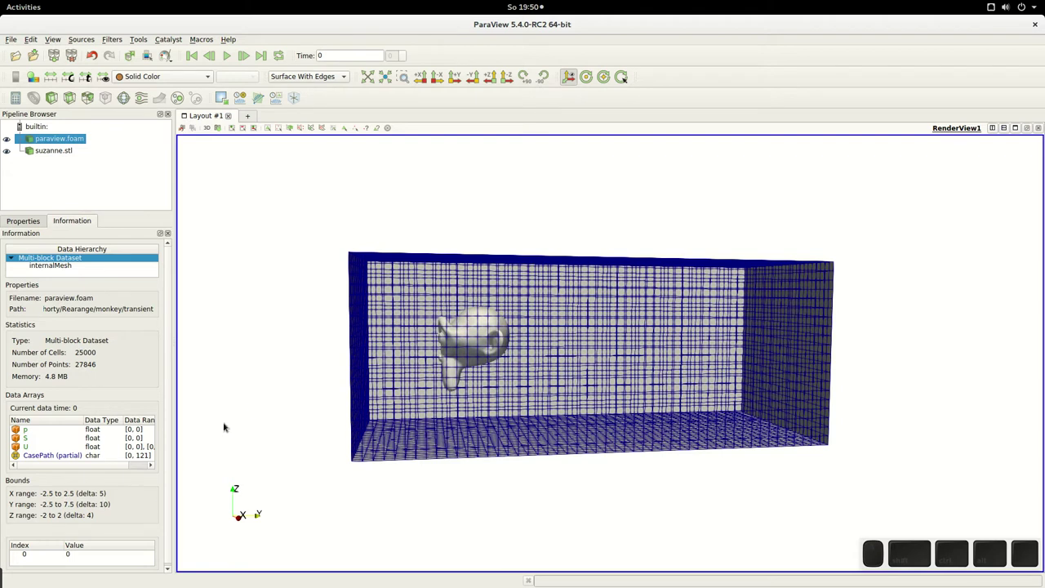
Check suzanne.stl's statistics from several orbit angles, then go to exit ParaView
{"action": "left_click_drag", "start_coordinate": [338, 430], "coordinate": [524, 433]}
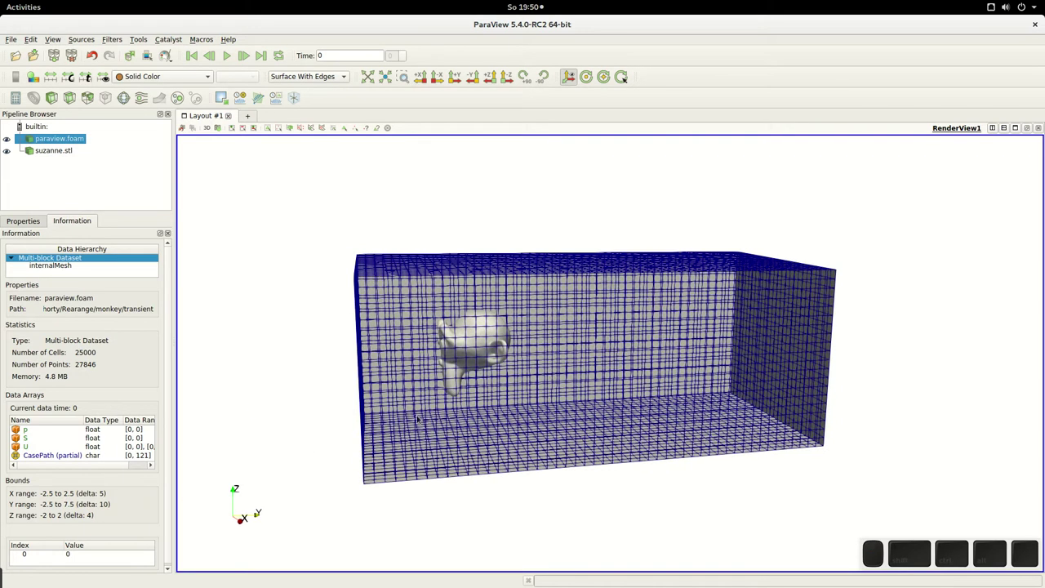
{"action": "left_click", "coordinate": [54, 151]}
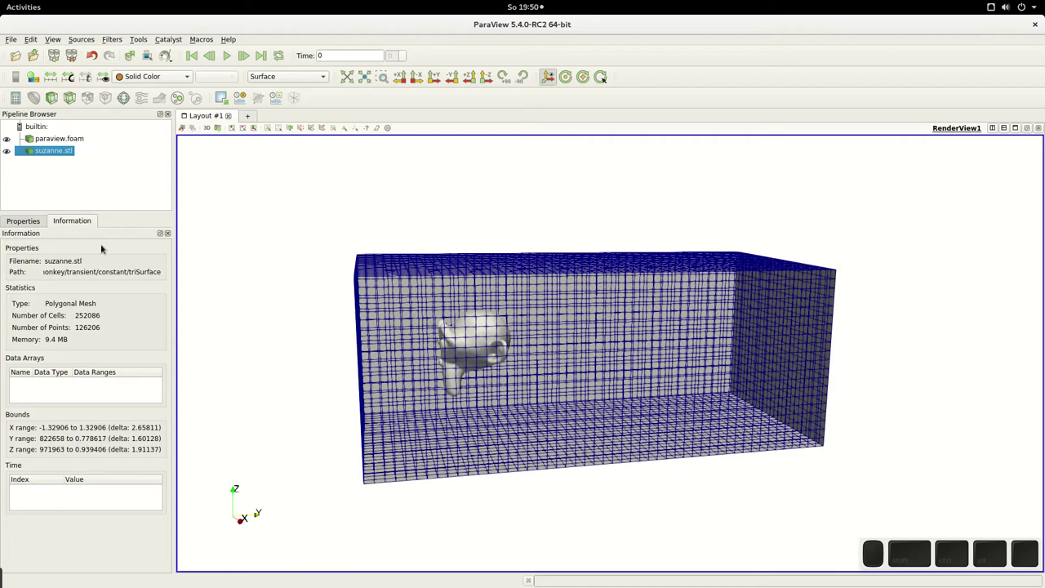
{"action": "left_click_drag", "start_coordinate": [478, 430], "coordinate": [529, 249]}
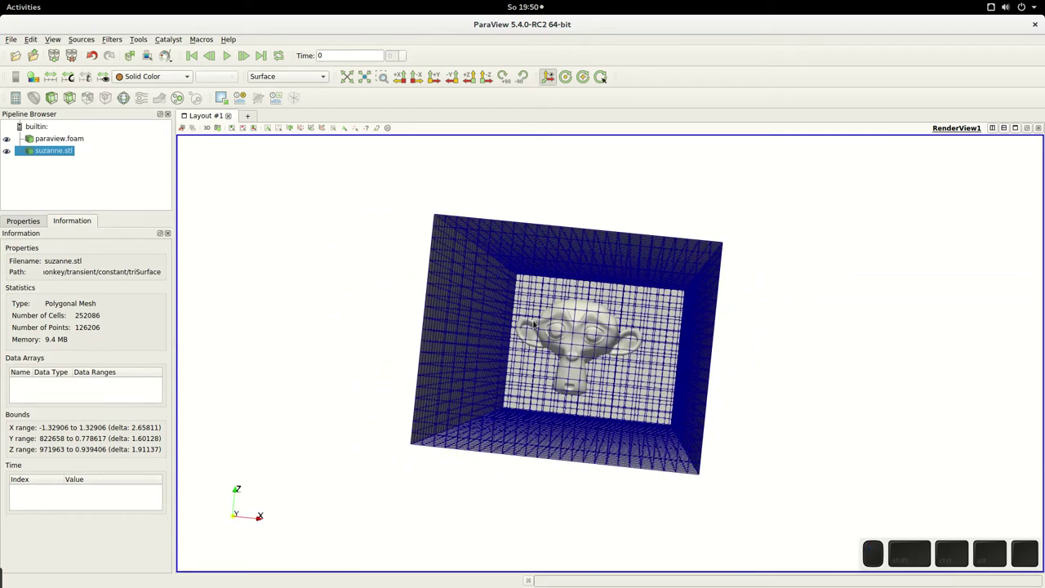
{"action": "left_click_drag", "start_coordinate": [547, 341], "coordinate": [765, 312]}
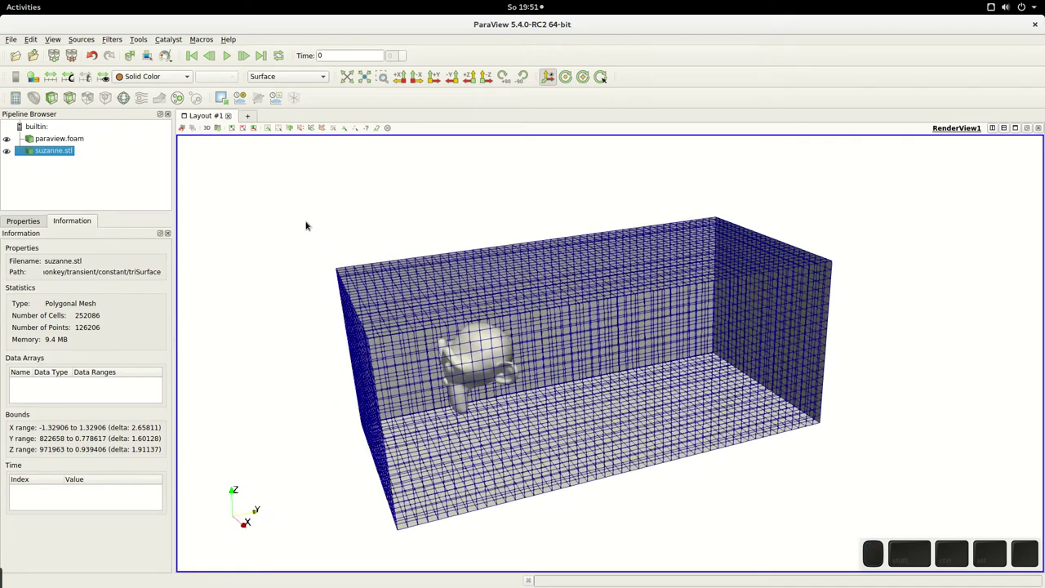
{"action": "left_click", "coordinate": [11, 39]}
Exit ParaView, list the case folder and clear the terminal
{"action": "left_click", "coordinate": [24, 236]}
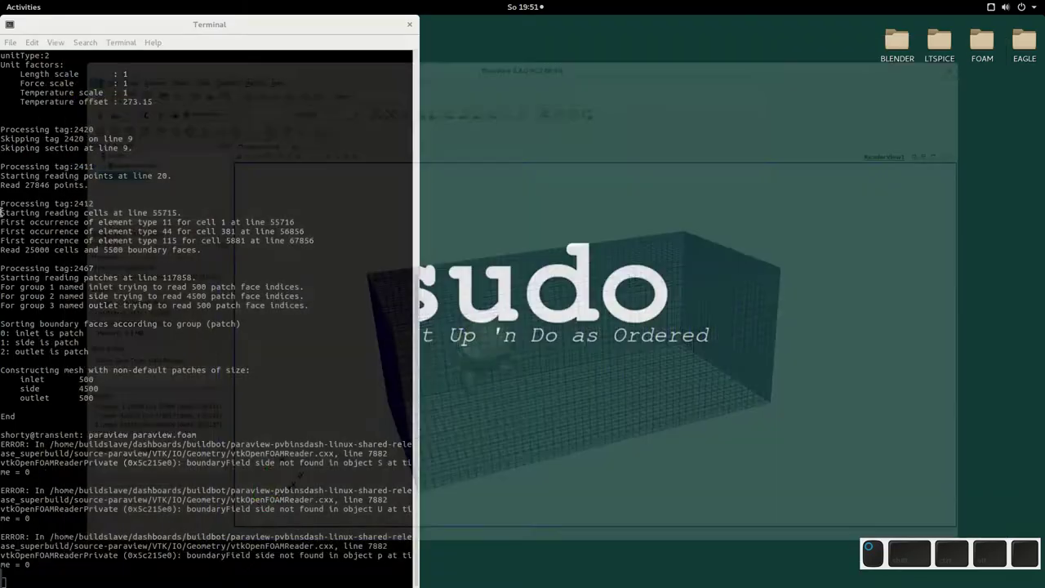
{"action": "type", "text": "ls"}
{"action": "key", "text": "Return"}
{"action": "type", "text": "clear"}
{"action": "key", "text": "Return"}
Start the ./run meshing script and open a second terminal window
{"action": "type", "text": "./r"}
{"action": "key", "text": "Tab"}
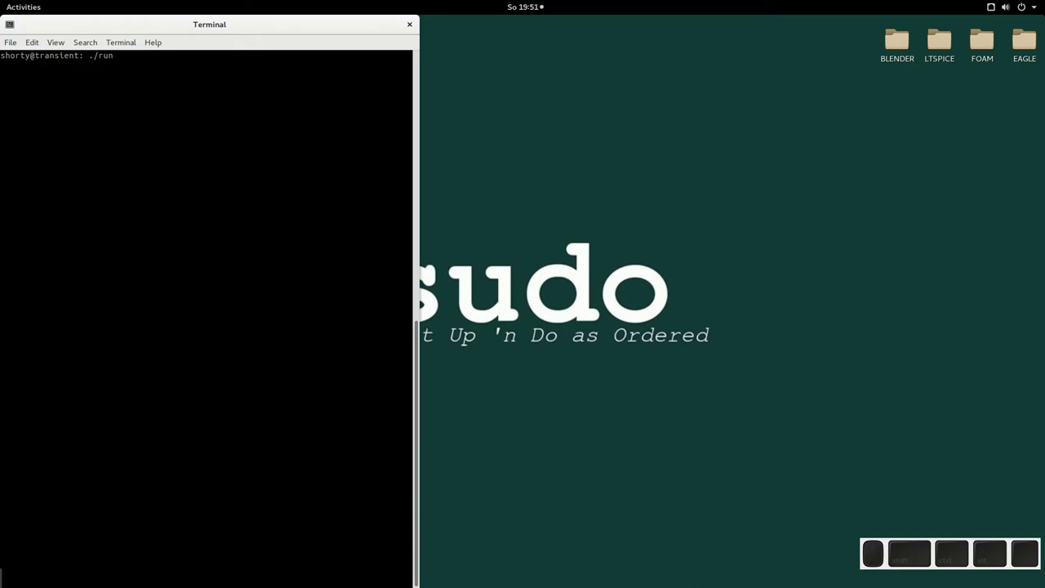
{"action": "key", "text": "Return"}
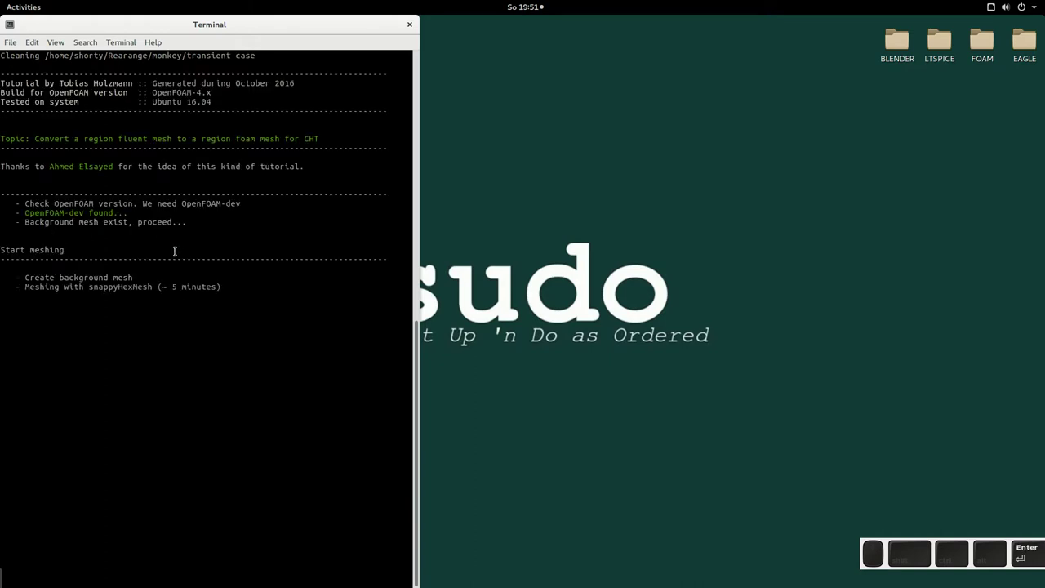
{"action": "right_click", "coordinate": [178, 254]}
{"action": "left_click", "coordinate": [235, 262]}
Open the run script in vim and highlight the mesh conversion, decomposePar and parallel snappyHexMesh commands
{"action": "type", "text": "vim run"}
{"action": "key", "text": "Return"}
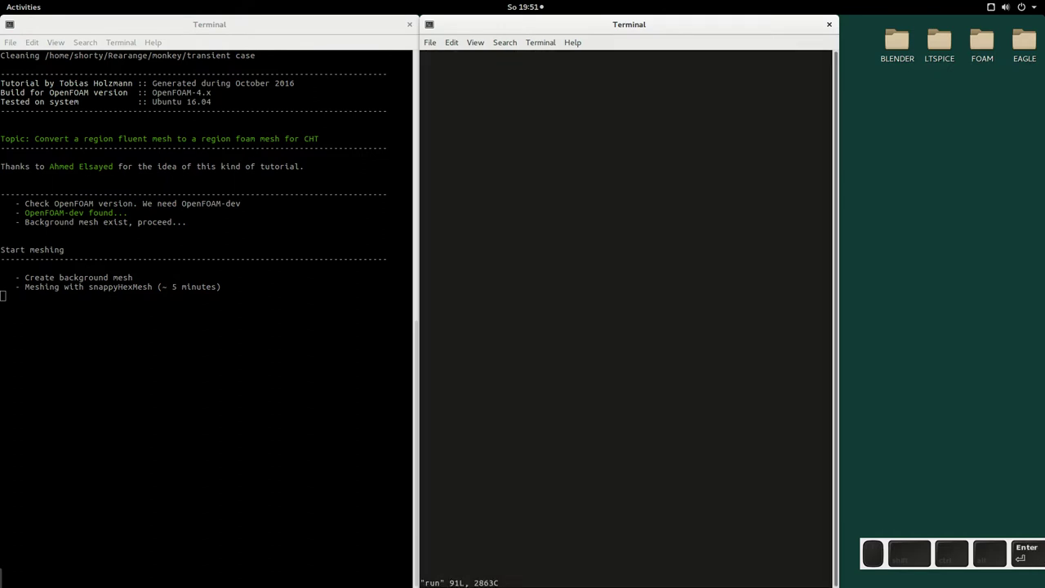
{"action": "scroll", "coordinate": [537, 187], "scroll_direction": "down", "scroll_amount": 20}
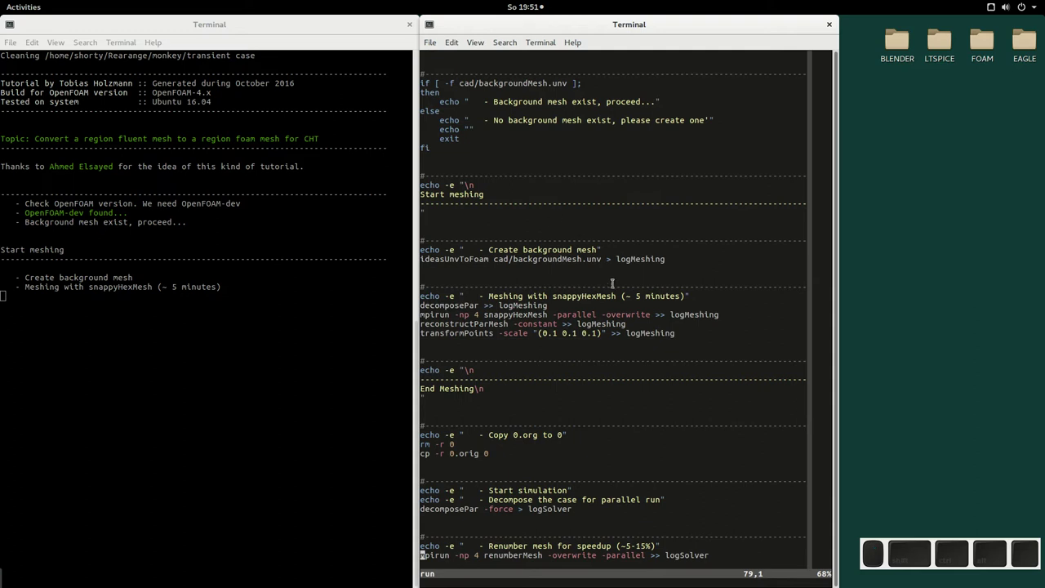
{"action": "left_click_drag", "start_coordinate": [444, 258], "coordinate": [668, 258]}
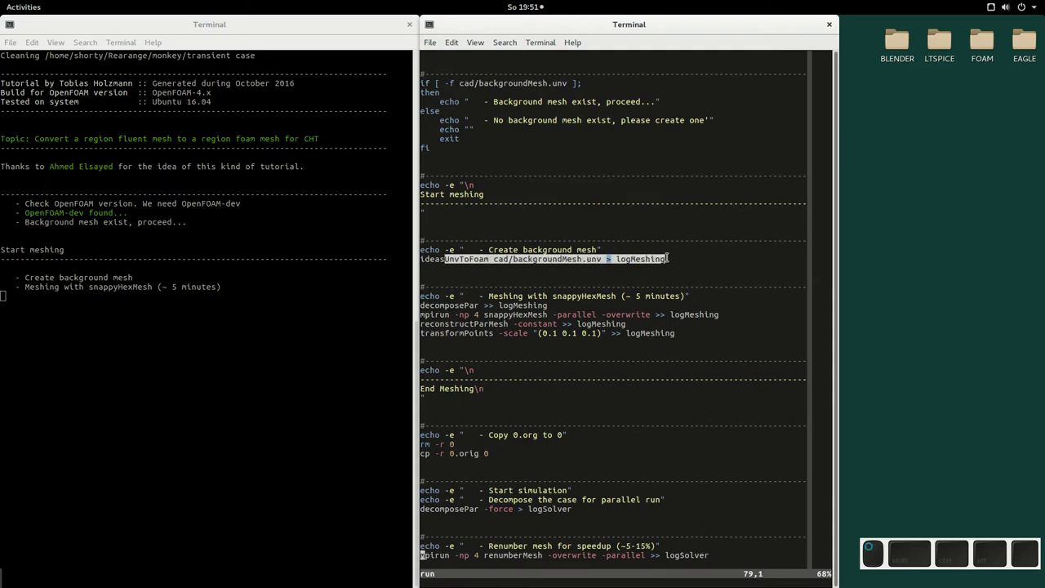
{"action": "left_click_drag", "start_coordinate": [435, 304], "coordinate": [549, 306]}
{"action": "left_click_drag", "start_coordinate": [436, 315], "coordinate": [658, 315]}
{"action": "left_click", "coordinate": [683, 333]}
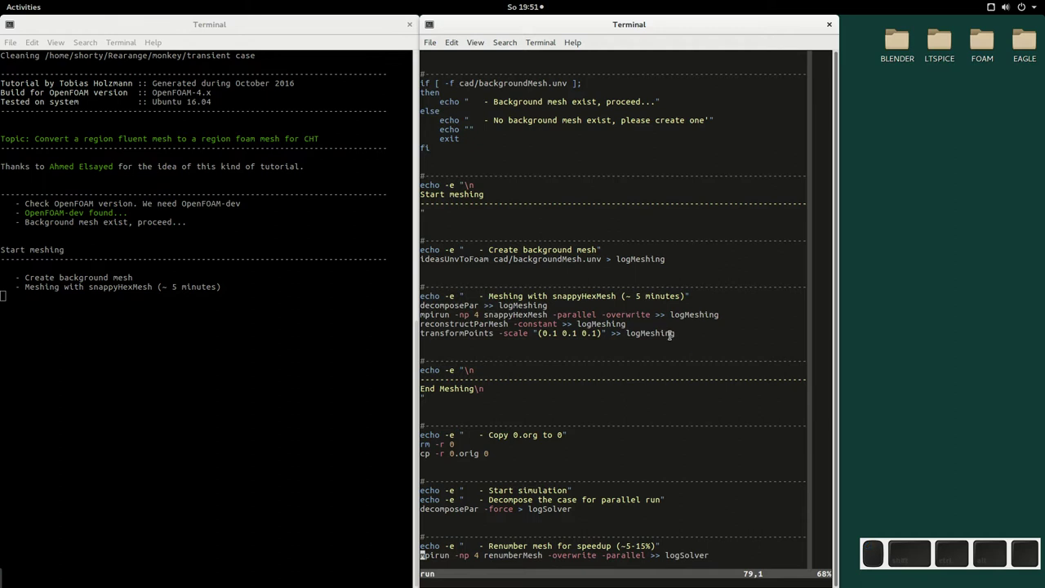
Highlight the reconstructParMesh and transformPoints lines, then mark the whole meshing block
{"action": "left_click_drag", "start_coordinate": [430, 321], "coordinate": [554, 325]}
{"action": "left_click_drag", "start_coordinate": [454, 333], "coordinate": [592, 335]}
{"action": "scroll", "coordinate": [498, 357], "scroll_direction": "down", "scroll_amount": 2}
{"action": "scroll", "coordinate": [498, 357], "scroll_direction": "down", "scroll_amount": 2}
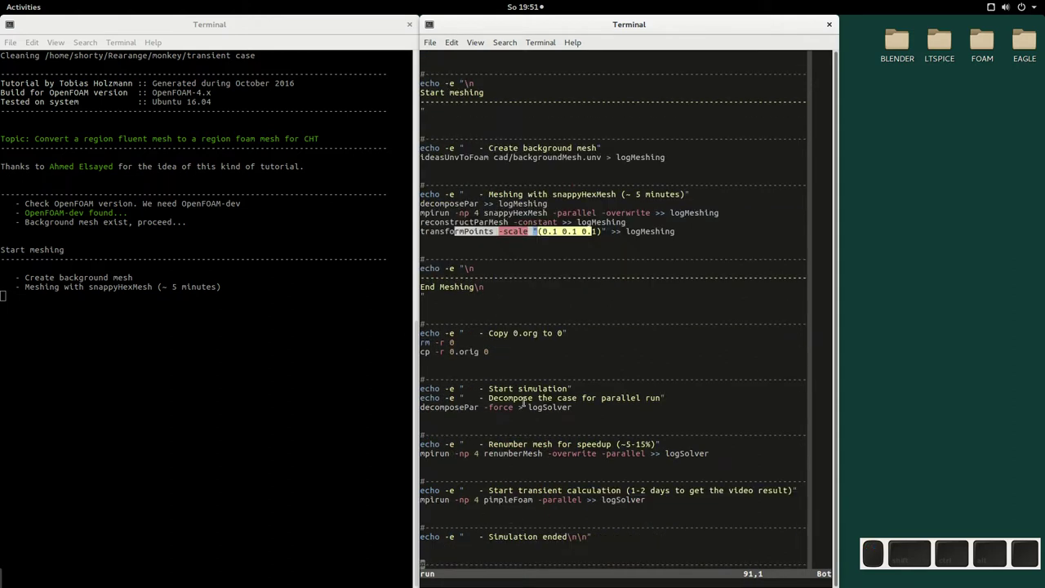
{"action": "left_click", "coordinate": [270, 338]}
{"action": "left_click", "coordinate": [625, 351]}
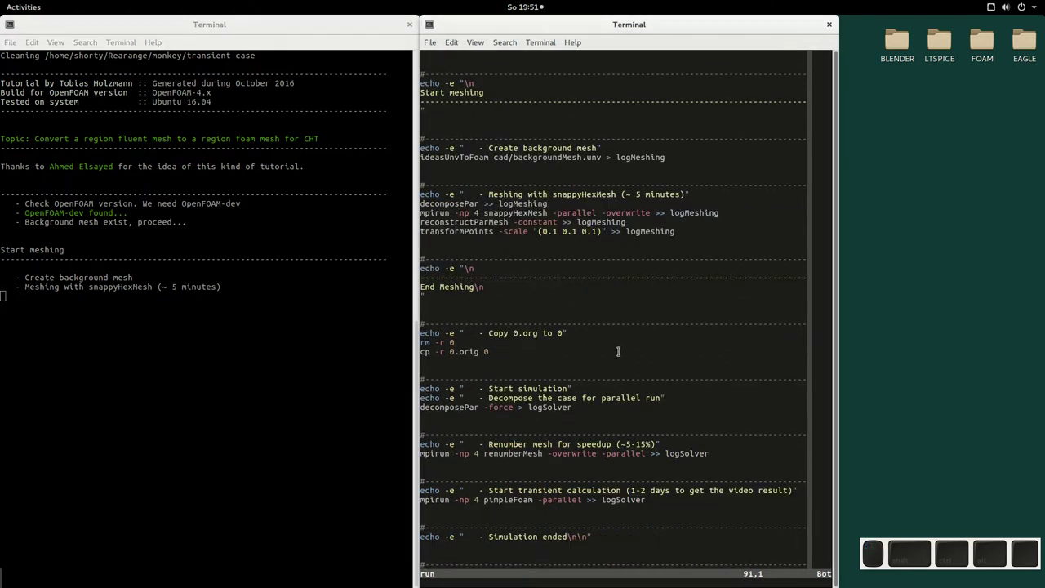
{"action": "left_click_drag", "start_coordinate": [429, 194], "coordinate": [499, 249]}
{"action": "left_click", "coordinate": [511, 252]}
Quit the run script and open system/snappyHexMeshDict in vim
{"action": "type", "text": ":q"}
{"action": "key", "text": "Return"}
{"action": "type", "text": "ls"}
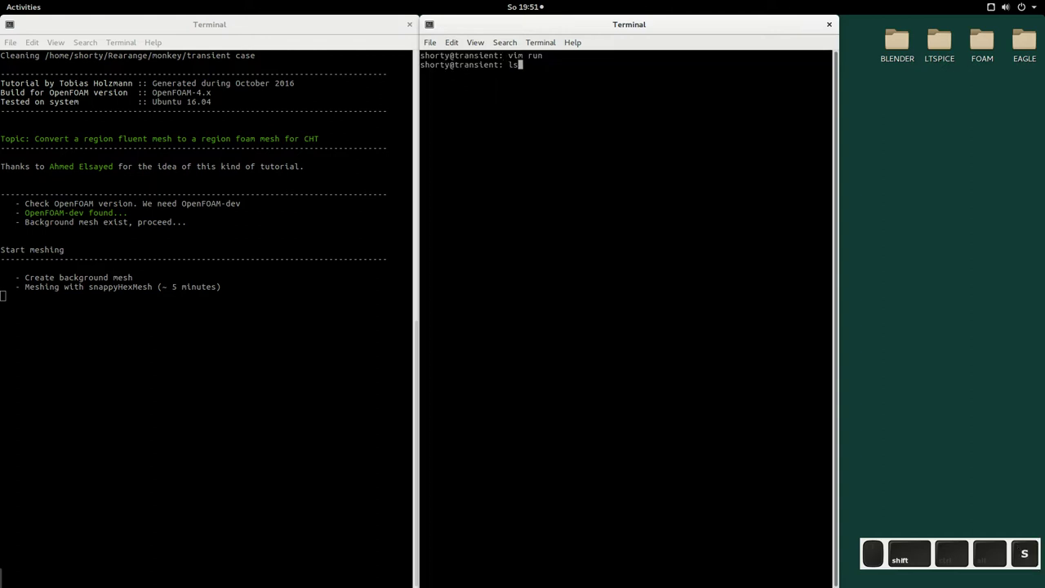
{"action": "key", "text": "Return"}
{"action": "type", "text": "vim sy"}
{"action": "key", "text": "Tab"}
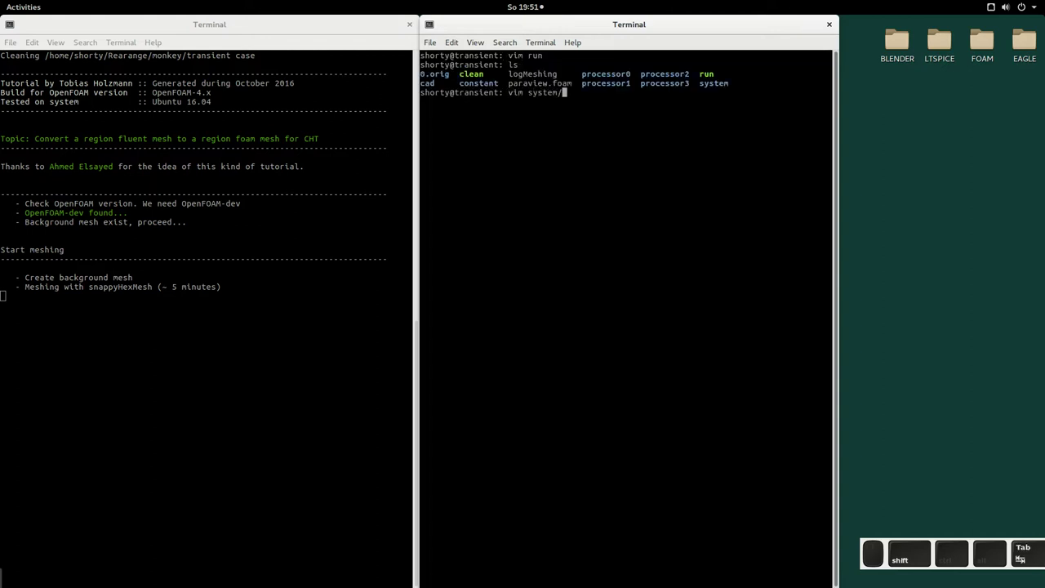
{"action": "type", "text": "sn"}
{"action": "key", "text": "Tab"}
{"action": "key", "text": "Return"}
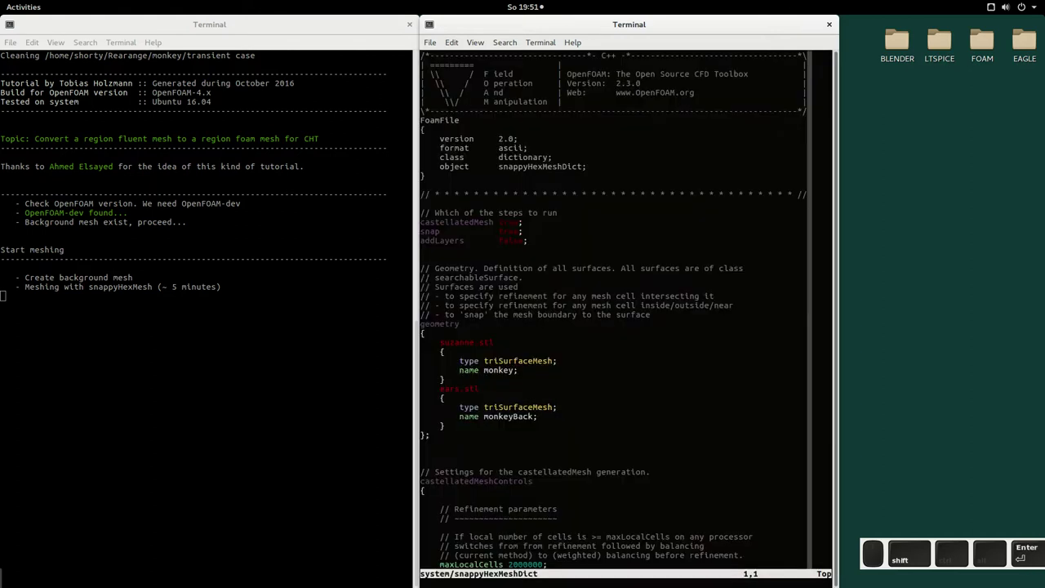
Make the editor fullscreen with larger text and highlight castellatedMesh set to true
{"action": "key", "text": "F11"}
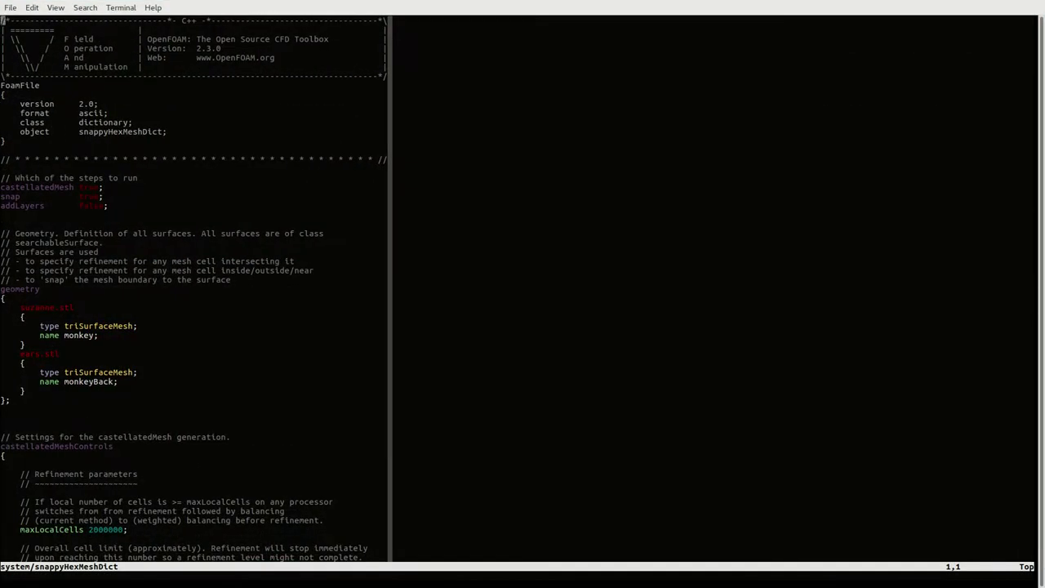
{"action": "key", "text": "ctrl+plus"}
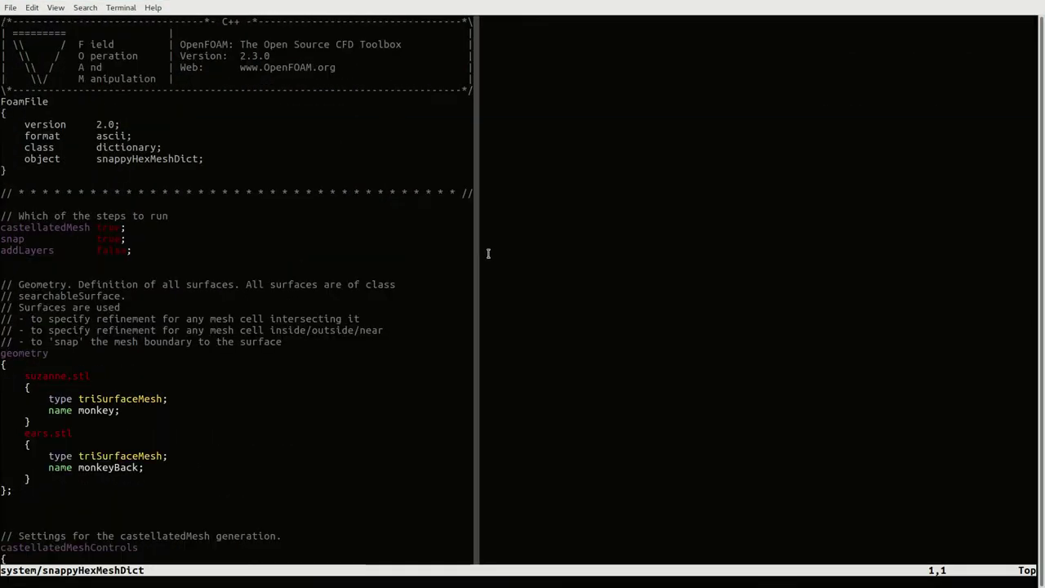
{"action": "key", "text": "j"}
{"action": "key", "text": "j"}
{"action": "key", "text": "j"}
{"action": "key", "text": "j"}
{"action": "key", "text": "j"}
{"action": "key", "text": "1"}
{"action": "key", "text": "0"}
{"action": "key", "text": "j"}
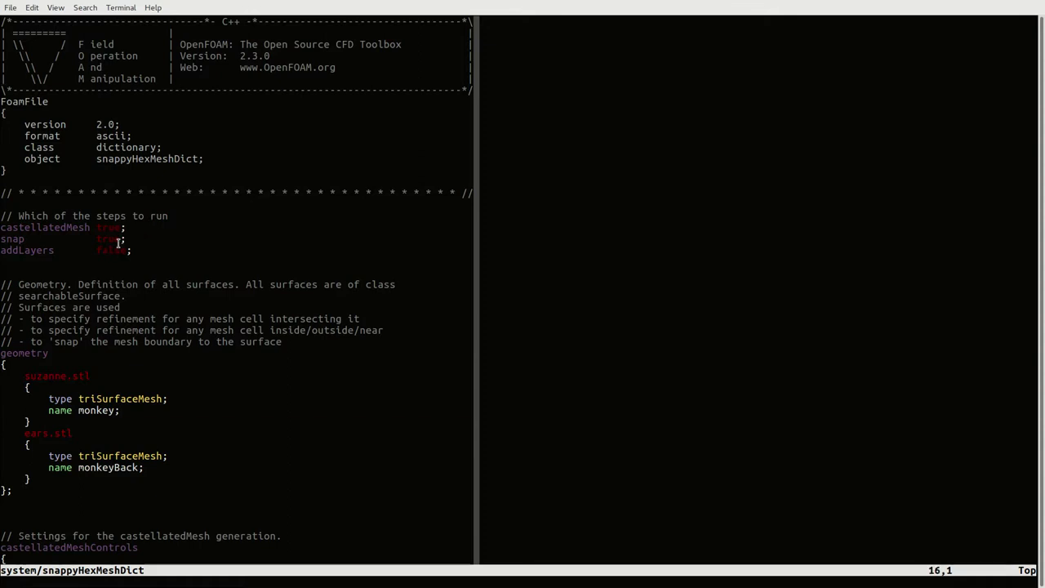
{"action": "double_click", "coordinate": [117, 227]}
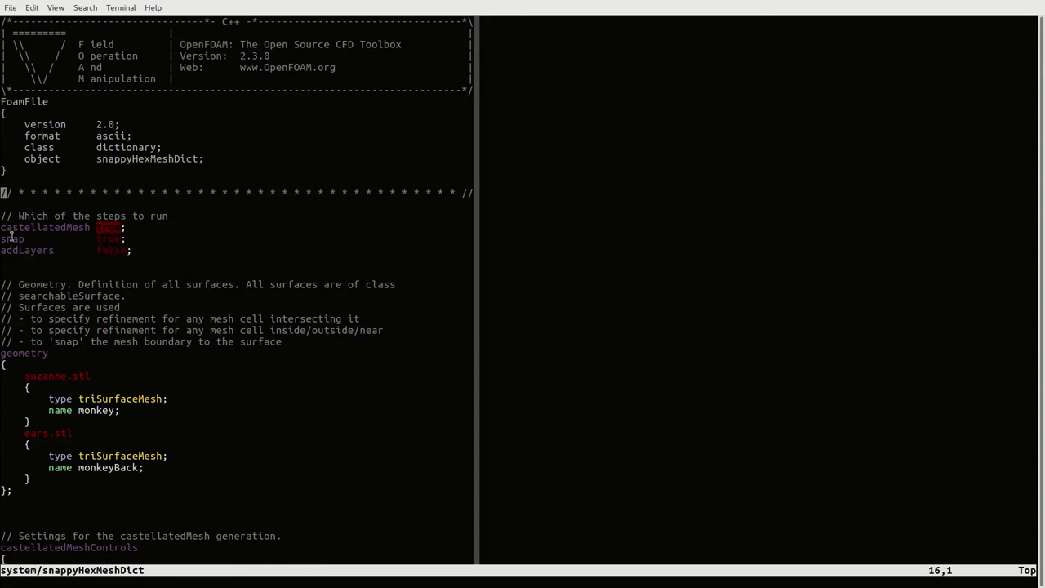
Review the geometry entries suzanne.stl and ears.stl with surface names monkey and monkeyBack
{"action": "scroll", "coordinate": [92, 285], "scroll_direction": "down", "scroll_amount": 5}
{"action": "left_click_drag", "start_coordinate": [25, 377], "coordinate": [90, 380]}
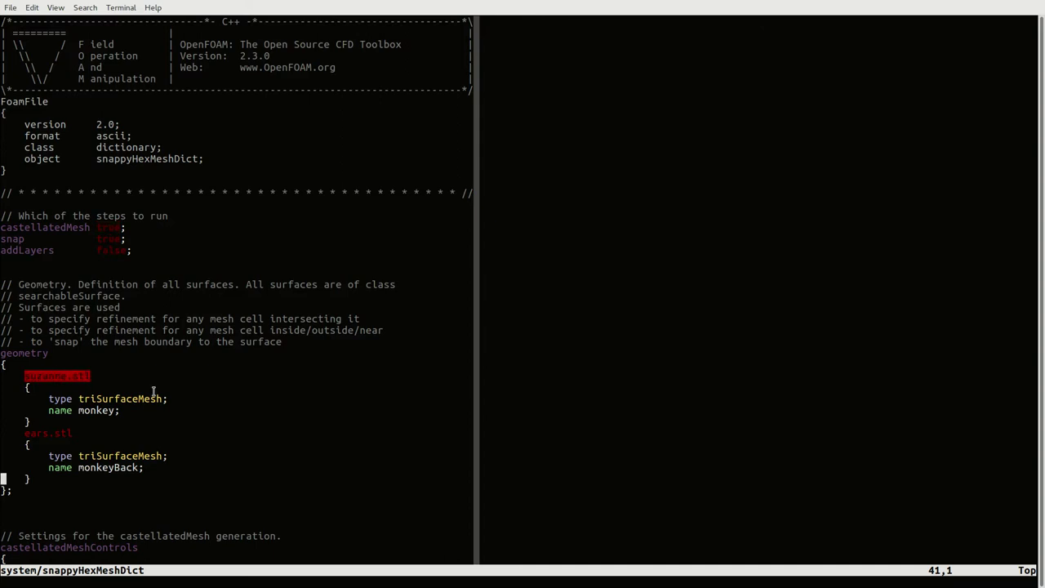
{"action": "left_click", "coordinate": [29, 423]}
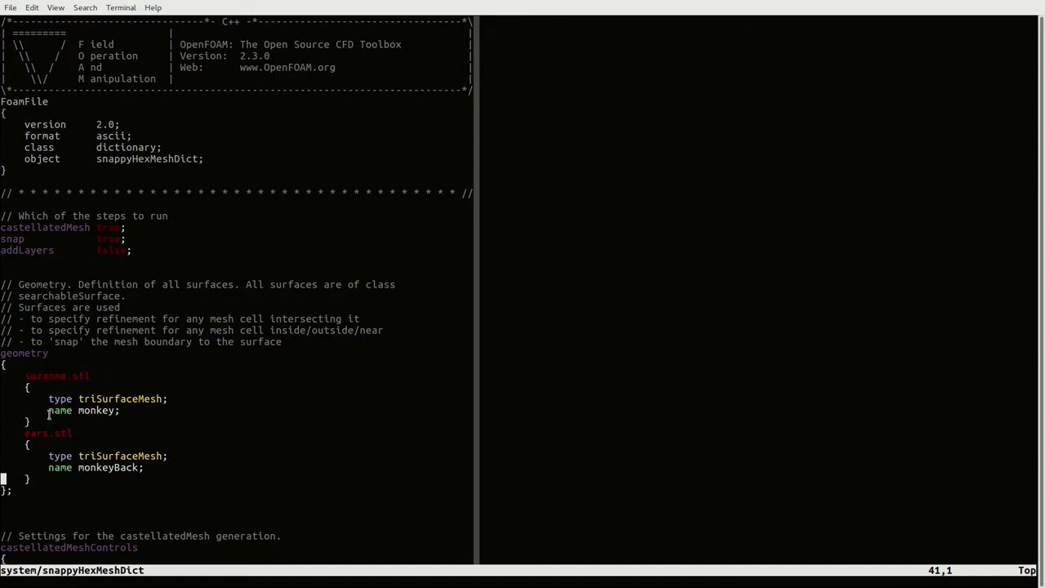
{"action": "triple_click", "coordinate": [45, 434]}
{"action": "left_click", "coordinate": [105, 453]}
{"action": "double_click", "coordinate": [99, 410]}
{"action": "double_click", "coordinate": [94, 468]}
Highlight nCellsBetweenLevels 7 and resolveFeatureAngle 14 in the castellated controls
{"action": "scroll", "coordinate": [88, 486], "scroll_direction": "down", "scroll_amount": 8}
{"action": "scroll", "coordinate": [186, 490], "scroll_direction": "down", "scroll_amount": 2}
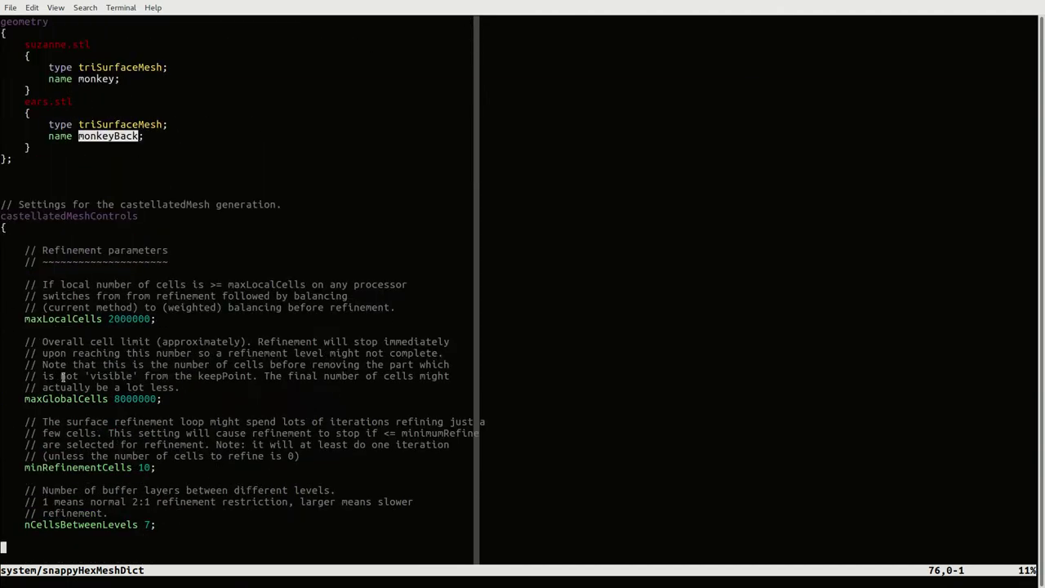
{"action": "scroll", "coordinate": [164, 446], "scroll_direction": "down", "scroll_amount": 3}
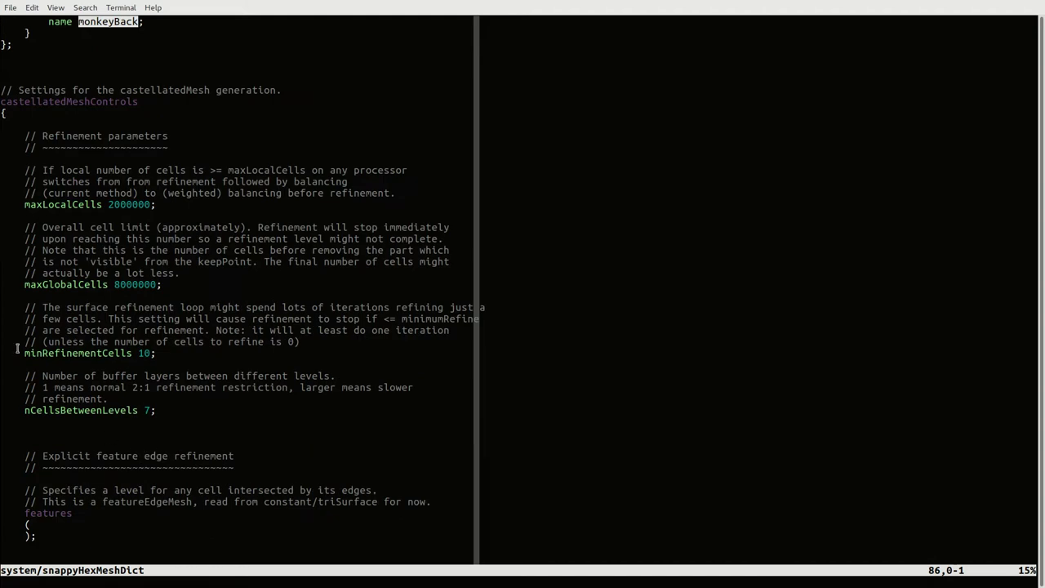
{"action": "scroll", "coordinate": [151, 310], "scroll_direction": "down", "scroll_amount": 3}
{"action": "left_click_drag", "start_coordinate": [162, 248], "coordinate": [15, 237]}
{"action": "left_click", "coordinate": [41, 243]}
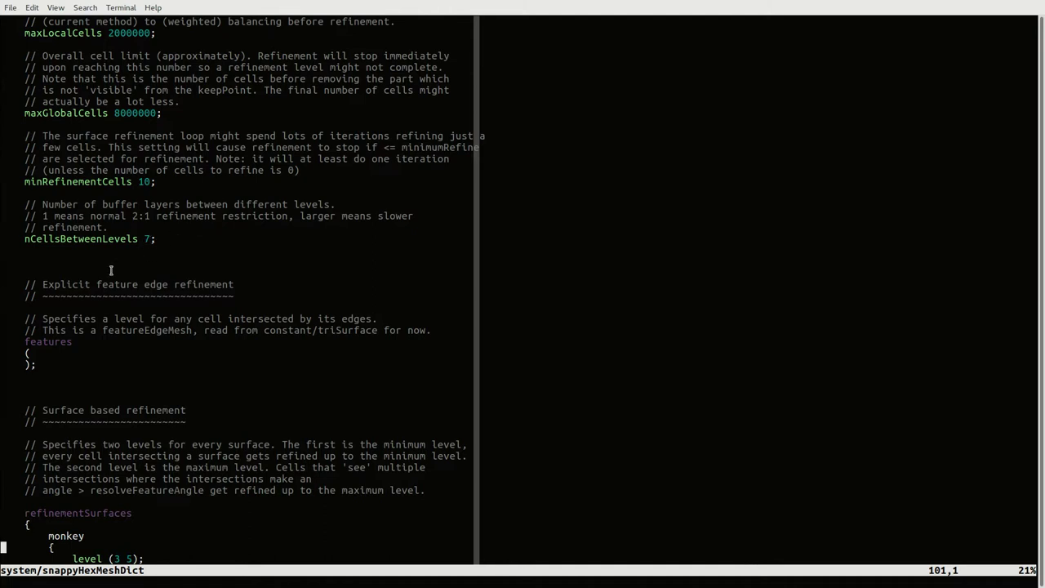
{"action": "scroll", "coordinate": [123, 269], "scroll_direction": "down", "scroll_amount": 2}
{"action": "scroll", "coordinate": [163, 406], "scroll_direction": "down", "scroll_amount": 1}
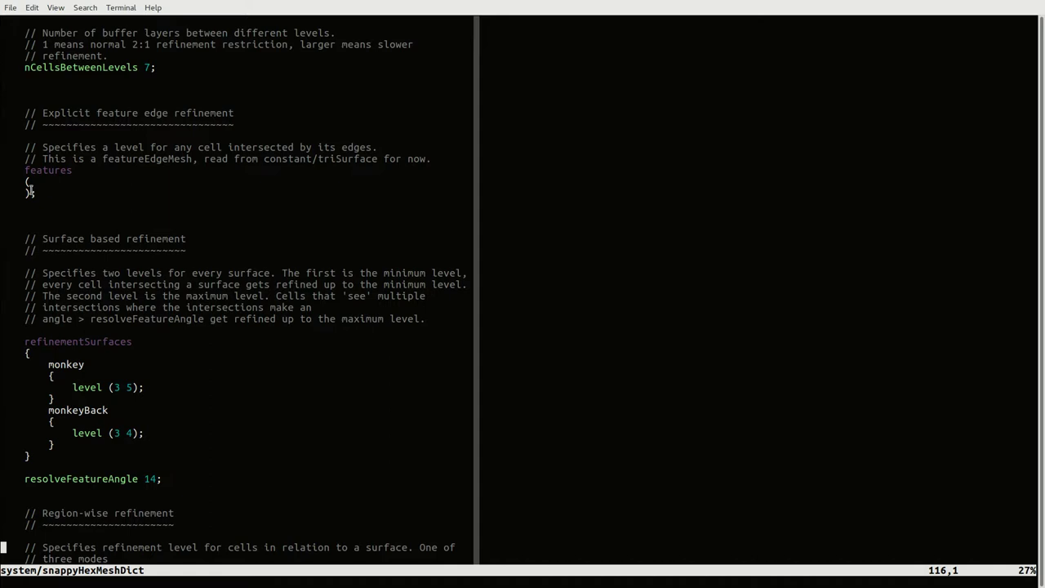
{"action": "key", "text": "j"}
{"action": "key", "text": "j"}
{"action": "key", "text": "j"}
{"action": "key", "text": "j"}
{"action": "key", "text": "j"}
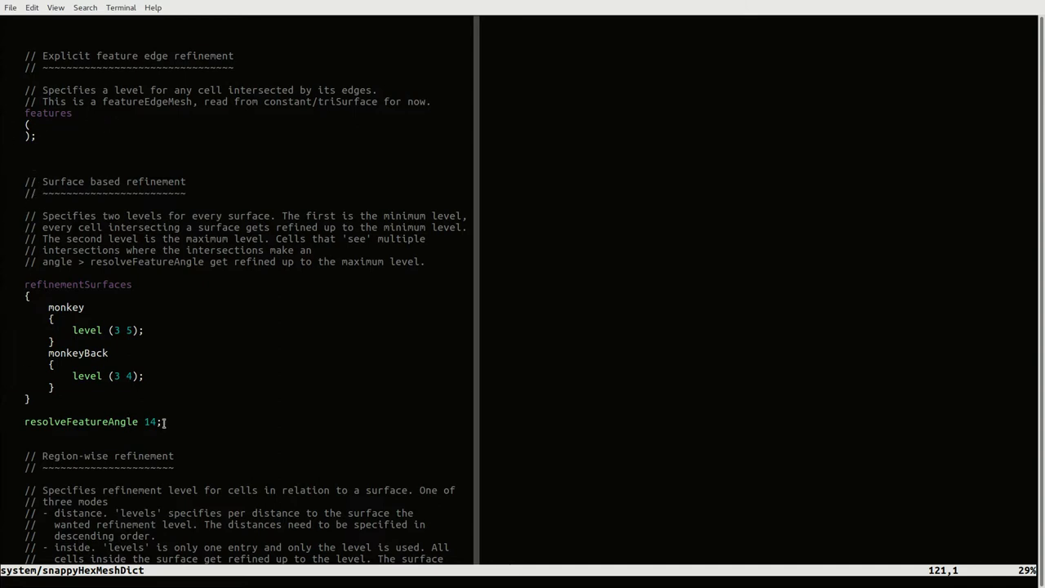
{"action": "left_click_drag", "start_coordinate": [157, 423], "coordinate": [39, 424]}
{"action": "left_click", "coordinate": [41, 426]}
Read through refinementRegions, locationInMesh (1.20 0.100 0.00) and the snapControls settings
{"action": "scroll", "coordinate": [133, 431], "scroll_direction": "down", "scroll_amount": 5}
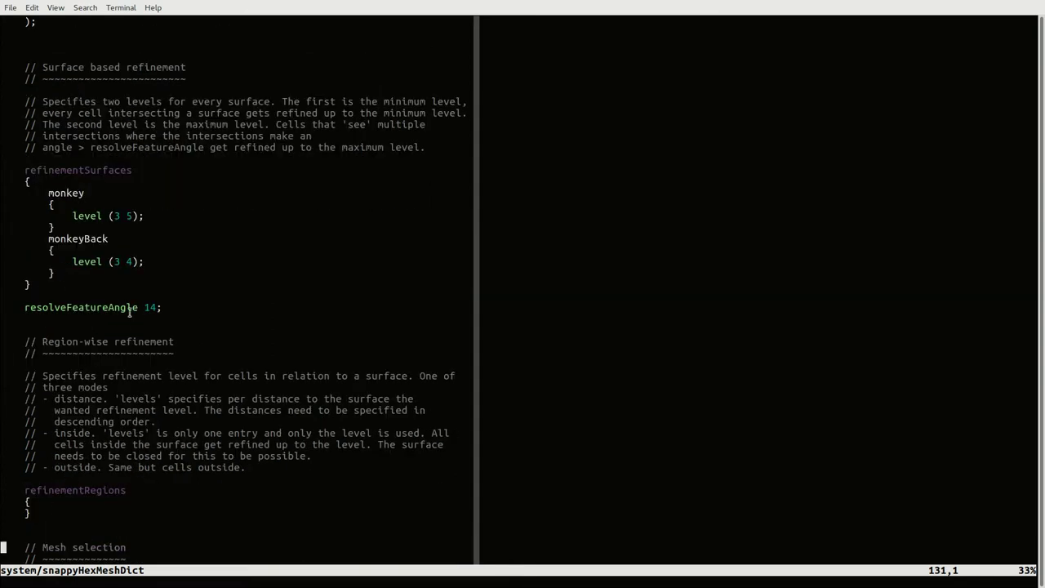
{"action": "key", "text": "j"}
{"action": "key", "text": "j"}
{"action": "key", "text": "j"}
{"action": "key", "text": "j"}
{"action": "key", "text": "j"}
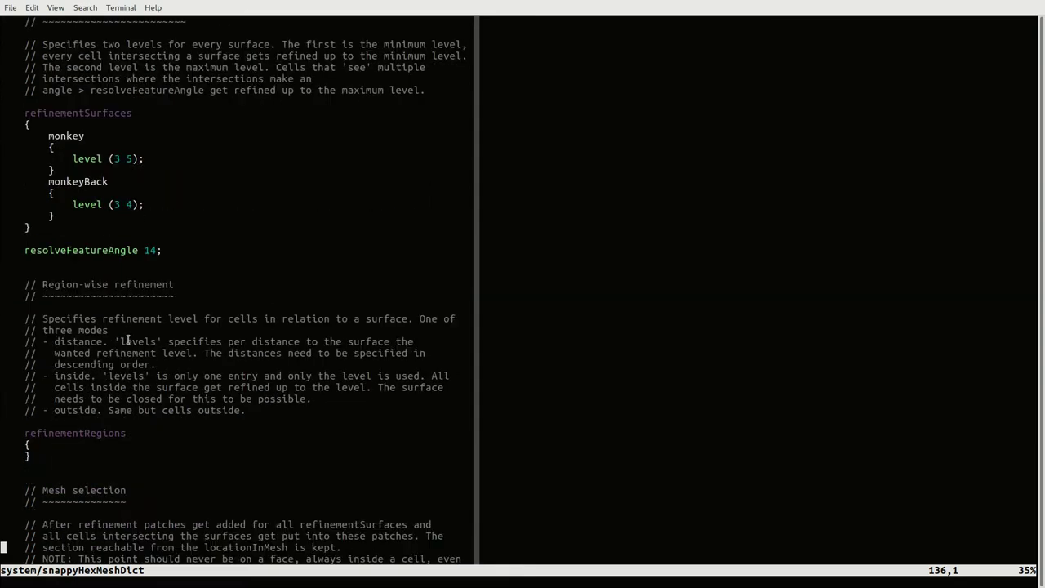
{"action": "key", "text": "j"}
{"action": "key", "text": "j"}
{"action": "key", "text": "j"}
{"action": "key", "text": "j"}
{"action": "key", "text": "j"}
{"action": "key", "text": "k"}
{"action": "key", "text": "k"}
{"action": "key", "text": "k"}
{"action": "key", "text": "k"}
{"action": "key", "text": "k"}
{"action": "key", "text": "k"}
{"action": "key", "text": "k"}
{"action": "key", "text": "k"}
{"action": "key", "text": "k"}
{"action": "key", "text": "k"}
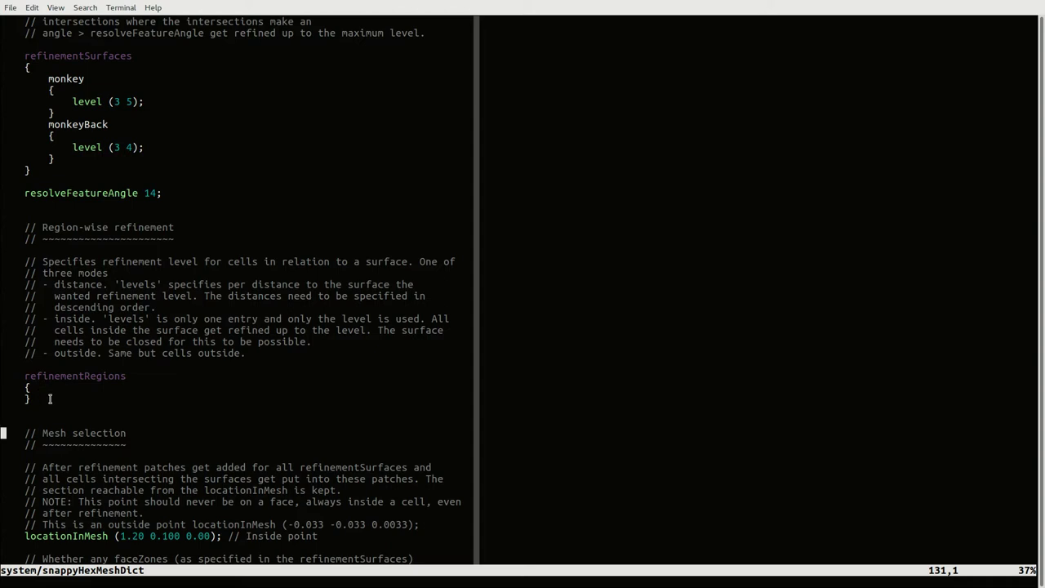
{"action": "key", "text": "Down"}
{"action": "key", "text": "Down"}
{"action": "key", "text": "Down"}
{"action": "key", "text": "Down"}
{"action": "key", "text": "Down"}
{"action": "key", "text": "Down"}
{"action": "key", "text": "Down"}
{"action": "key", "text": "Down"}
{"action": "key", "text": "Down"}
{"action": "key", "text": "Down"}
{"action": "key", "text": "Down"}
{"action": "key", "text": "Down"}
{"action": "key", "text": "Down"}
{"action": "key", "text": "Down"}
{"action": "key", "text": "Down"}
{"action": "key", "text": "Up"}
{"action": "key", "text": "Up"}
{"action": "key", "text": "Up"}
{"action": "key", "text": "Up"}
{"action": "key", "text": "Up"}
{"action": "key", "text": "Up"}
{"action": "key", "text": "Up"}
{"action": "key", "text": "Up"}
{"action": "key", "text": "Up"}
{"action": "key", "text": "Up"}
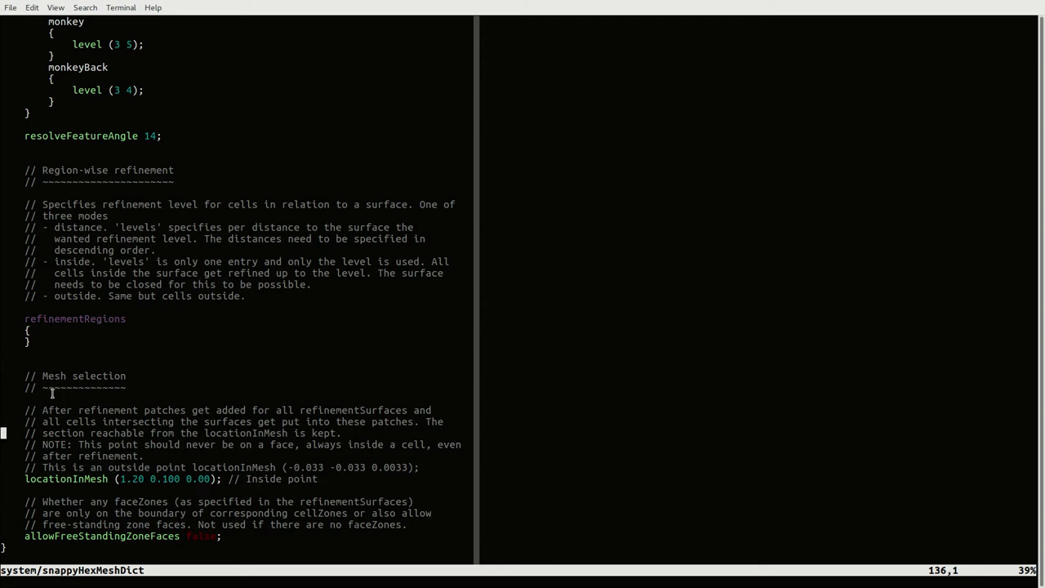
{"action": "key", "text": "Down"}
{"action": "key", "text": "Down"}
{"action": "key", "text": "Down"}
{"action": "key", "text": "Down"}
{"action": "key", "text": "Down"}
{"action": "key", "text": "Down"}
{"action": "key", "text": "Down"}
{"action": "key", "text": "Down"}
{"action": "key", "text": "Down"}
{"action": "key", "text": "Down"}
{"action": "key", "text": "Down"}
{"action": "key", "text": "Down"}
{"action": "key", "text": "Down"}
{"action": "key", "text": "Down"}
{"action": "key", "text": "Down"}
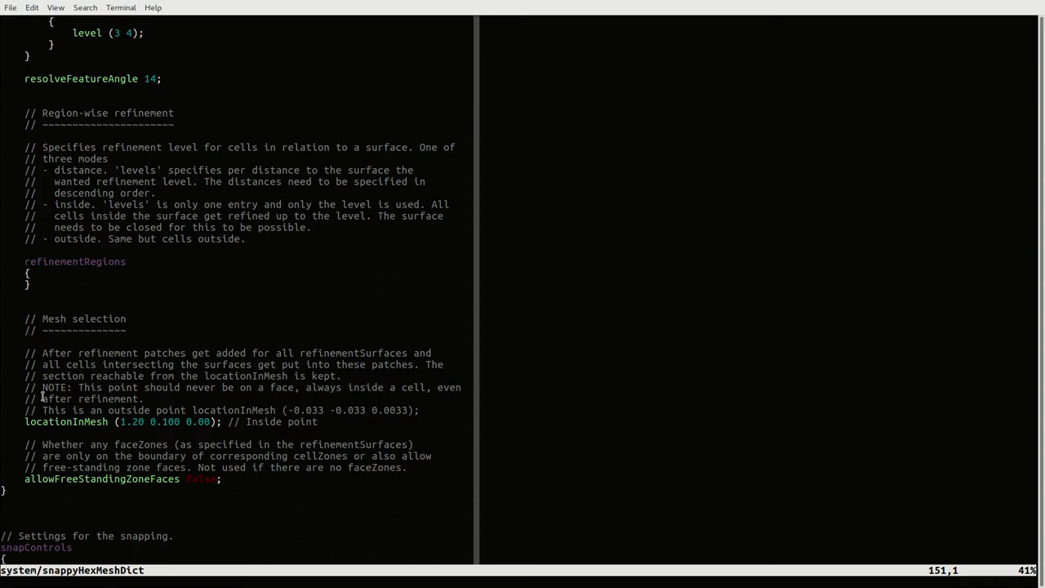
{"action": "key", "text": "Up"}
{"action": "key", "text": "Up"}
{"action": "key", "text": "Up"}
{"action": "key", "text": "Up"}
{"action": "key", "text": "Up"}
{"action": "key", "text": "Up"}
{"action": "key", "text": "Up"}
{"action": "key", "text": "Up"}
{"action": "key", "text": "Up"}
{"action": "key", "text": "Up"}
{"action": "key", "text": "Up"}
{"action": "key", "text": "Up"}
{"action": "key", "text": "Up"}
{"action": "key", "text": "Up"}
{"action": "key", "text": "Up"}
{"action": "key", "text": "Down"}
{"action": "key", "text": "Down"}
{"action": "key", "text": "Down"}
{"action": "key", "text": "Down"}
{"action": "key", "text": "Down"}
{"action": "key", "text": "Down"}
{"action": "key", "text": "Down"}
{"action": "key", "text": "Down"}
{"action": "key", "text": "Down"}
{"action": "key", "text": "Down"}
{"action": "key", "text": "Down"}
{"action": "key", "text": "Down"}
{"action": "key", "text": "Down"}
{"action": "key", "text": "Down"}
{"action": "key", "text": "Down"}
{"action": "key", "text": "Down"}
{"action": "key", "text": "Down"}
{"action": "key", "text": "Down"}
{"action": "key", "text": "Down"}
{"action": "key", "text": "Down"}
{"action": "key", "text": "Down"}
{"action": "key", "text": "Down"}
{"action": "key", "text": "Down"}
{"action": "key", "text": "Down"}
{"action": "key", "text": "Down"}
{"action": "key", "text": "Down"}
{"action": "key", "text": "Down"}
{"action": "key", "text": "Down"}
{"action": "key", "text": "Down"}
{"action": "key", "text": "Down"}
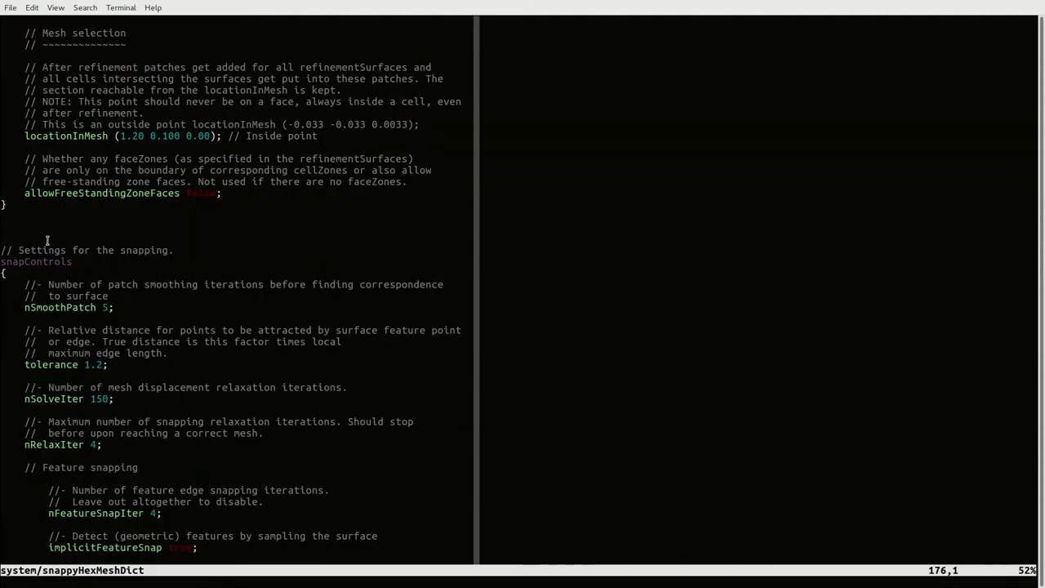
Review the snapControls feature snapping and implicitFeatureSnap settings, then the layer thickness setting
{"action": "key", "text": "Down"}
{"action": "key", "text": "Down"}
{"action": "key", "text": "Down"}
{"action": "key", "text": "Down"}
{"action": "key", "text": "Down"}
{"action": "key", "text": "Down"}
{"action": "key", "text": "Down"}
{"action": "key", "text": "Down"}
{"action": "key", "text": "Down"}
{"action": "key", "text": "Down"}
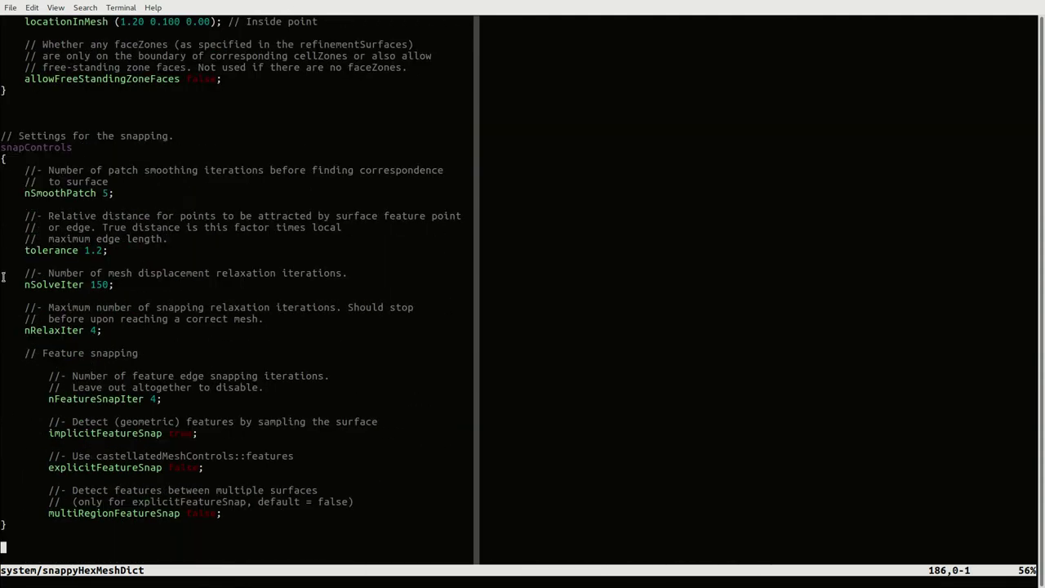
{"action": "key", "text": "Up"}
{"action": "key", "text": "Up"}
{"action": "key", "text": "Up"}
{"action": "key", "text": "Up"}
{"action": "key", "text": "Up"}
{"action": "key", "text": "Up"}
{"action": "key", "text": "Up"}
{"action": "key", "text": "Up"}
{"action": "key", "text": "Up"}
{"action": "key", "text": "Up"}
{"action": "key", "text": "Up"}
{"action": "key", "text": "Up"}
{"action": "key", "text": "Up"}
{"action": "key", "text": "Up"}
{"action": "key", "text": "Up"}
{"action": "double_click", "coordinate": [86, 434]}
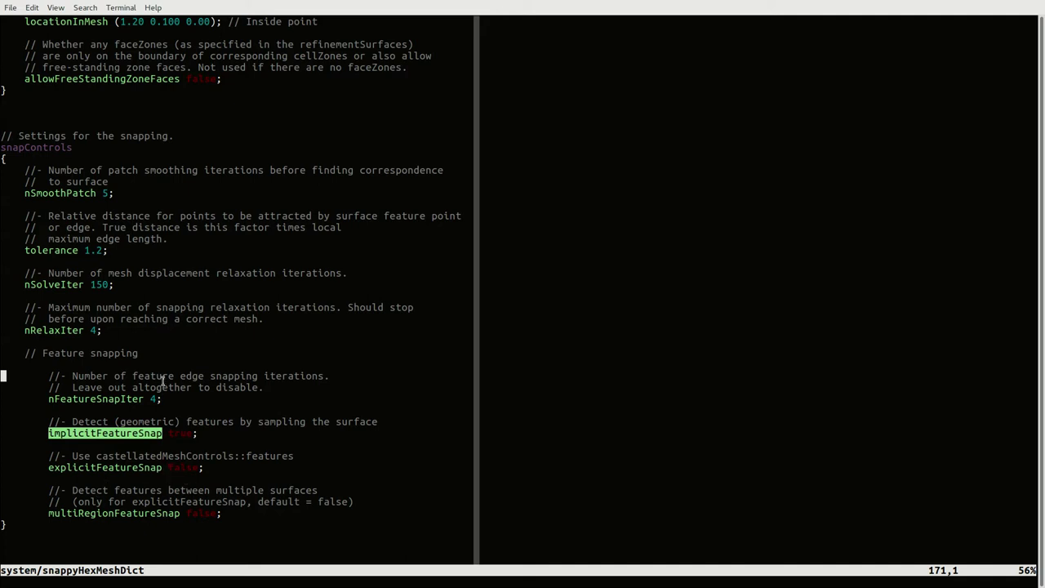
{"action": "scroll", "coordinate": [57, 472], "scroll_direction": "down", "scroll_amount": 10}
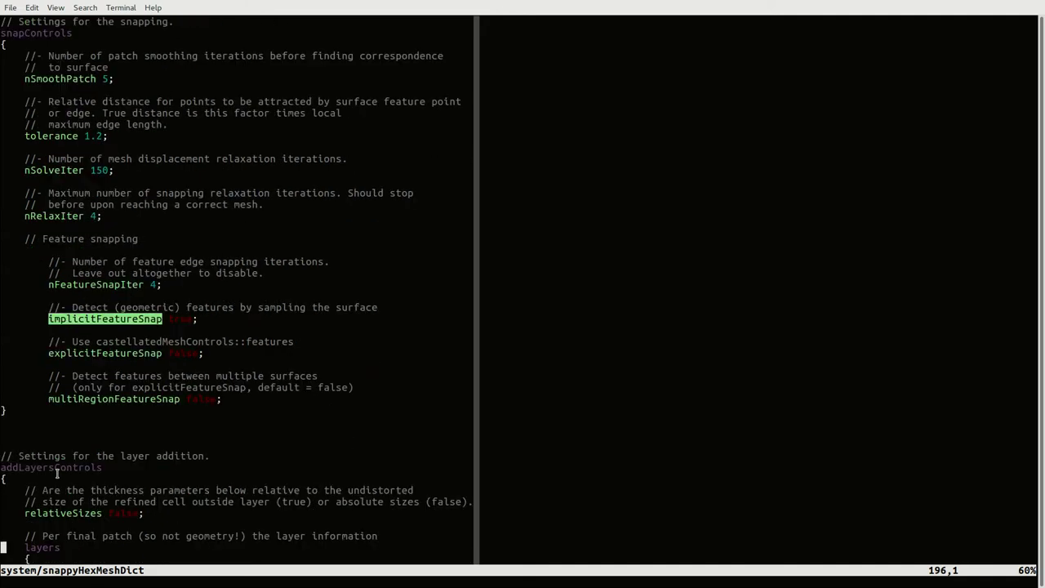
{"action": "left_click", "coordinate": [59, 441]}
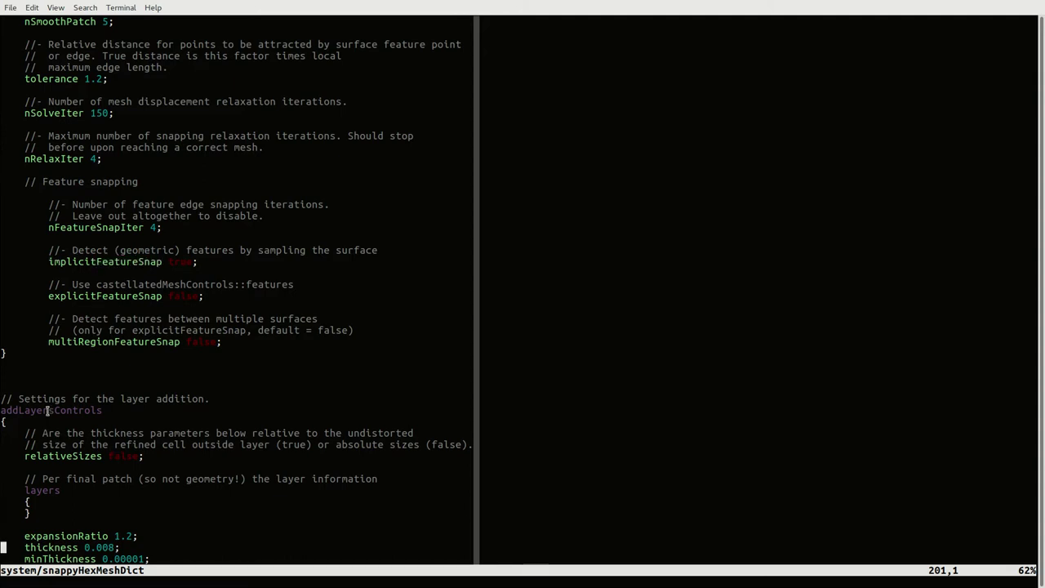
{"action": "scroll", "coordinate": [149, 474], "scroll_direction": "down", "scroll_amount": 4}
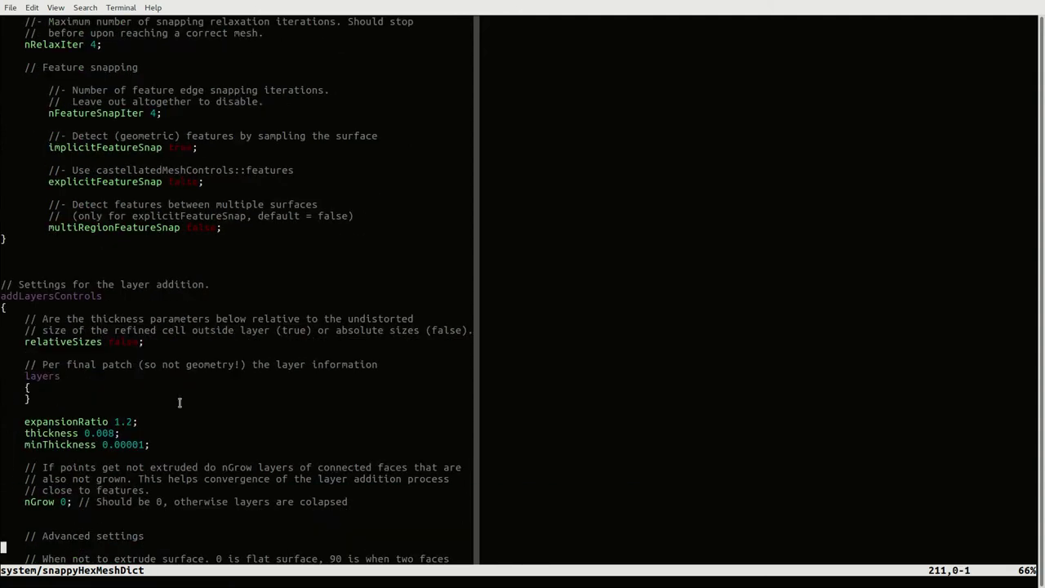
{"action": "key", "text": "k"}
{"action": "key", "text": "k"}
{"action": "key", "text": "k"}
{"action": "key", "text": "k"}
{"action": "key", "text": "k"}
{"action": "key", "text": "k"}
{"action": "key", "text": "k"}
{"action": "key", "text": "k"}
{"action": "key", "text": "k"}
{"action": "key", "text": "k"}
{"action": "key", "text": "k"}
{"action": "key", "text": "k"}
{"action": "key", "text": "k"}
{"action": "key", "text": "k"}
{"action": "key", "text": "k"}
{"action": "key", "text": "k"}
{"action": "key", "text": "k"}
{"action": "key", "text": "k"}
{"action": "key", "text": "k"}
{"action": "key", "text": "k"}
{"action": "key", "text": "k"}
{"action": "key", "text": "k"}
{"action": "key", "text": "k"}
{"action": "key", "text": "k"}
{"action": "key", "text": "k"}
{"action": "key", "text": "k"}
{"action": "key", "text": "k"}
{"action": "key", "text": "k"}
{"action": "key", "text": "k"}
{"action": "key", "text": "k"}
{"action": "key", "text": "k"}
{"action": "key", "text": "k"}
{"action": "key", "text": "k"}
{"action": "key", "text": "k"}
{"action": "key", "text": "k"}
{"action": "key", "text": "k"}
{"action": "key", "text": "k"}
{"action": "key", "text": "k"}
{"action": "key", "text": "k"}
{"action": "key", "text": "k"}
{"action": "key", "text": "k"}
{"action": "key", "text": "k"}
{"action": "key", "text": "k"}
{"action": "key", "text": "k"}
{"action": "key", "text": "k"}
{"action": "key", "text": "k"}
{"action": "key", "text": "k"}
{"action": "key", "text": "k"}
{"action": "key", "text": "k"}
{"action": "key", "text": "k"}
Jump to the file top, point out addLayers false, move to castellatedMeshControls, and exit fullscreen
{"action": "key", "text": "g"}
{"action": "key", "text": "g"}
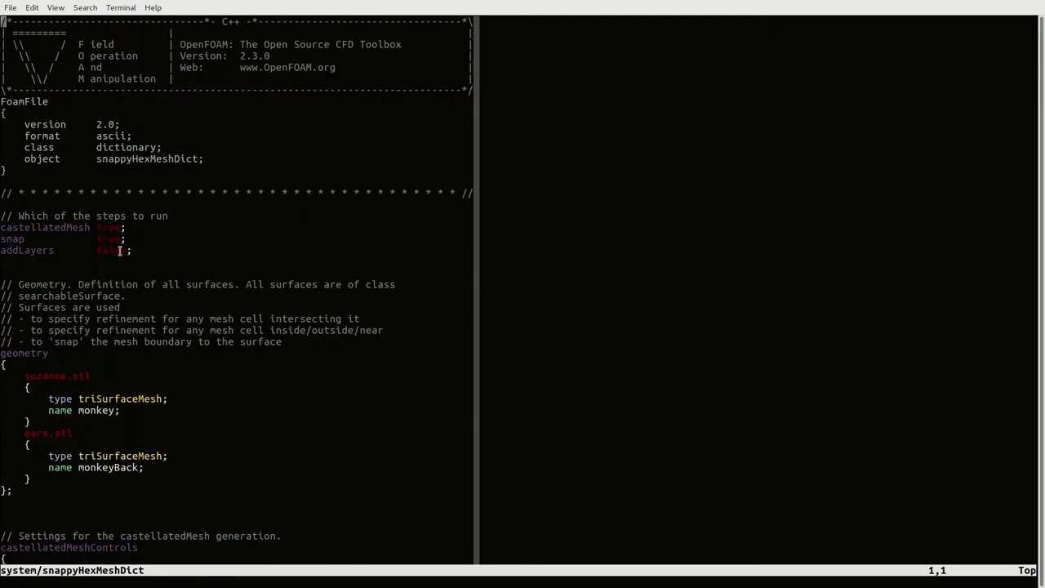
{"action": "left_click_drag", "start_coordinate": [157, 251], "coordinate": [1, 252]}
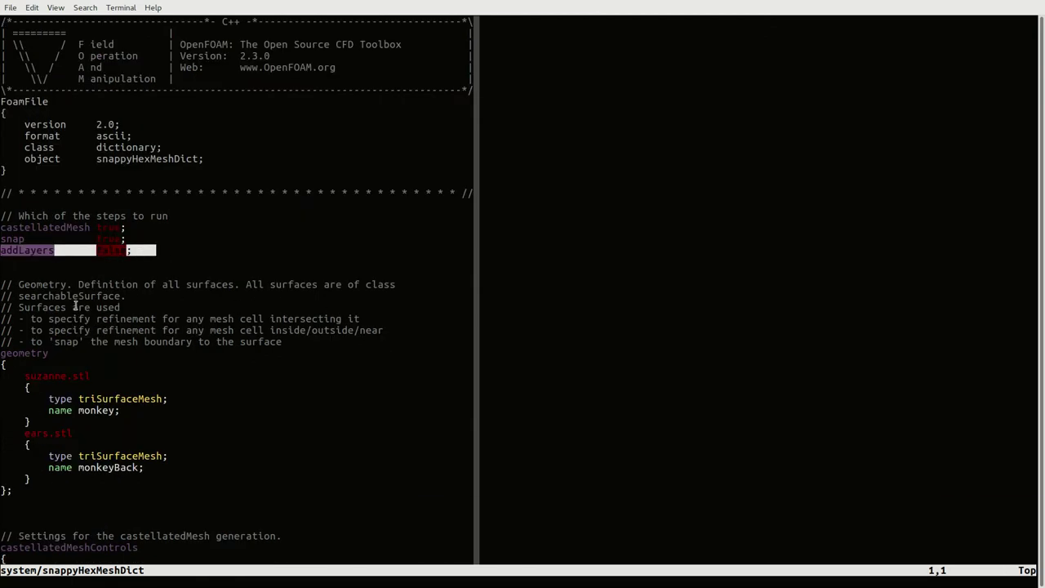
{"action": "left_click", "coordinate": [168, 259]}
{"action": "key", "text": "j"}
{"action": "key", "text": "j"}
{"action": "key", "text": "j"}
{"action": "key", "text": "j"}
{"action": "key", "text": "j"}
{"action": "key", "text": "j"}
{"action": "key", "text": "j"}
{"action": "key", "text": "j"}
{"action": "key", "text": "j"}
{"action": "key", "text": "j"}
{"action": "key", "text": "j"}
{"action": "key", "text": "j"}
{"action": "key", "text": "j"}
{"action": "key", "text": "j"}
{"action": "key", "text": "j"}
{"action": "key", "text": "j"}
{"action": "key", "text": "j"}
{"action": "key", "text": "j"}
{"action": "key", "text": "j"}
{"action": "key", "text": "j"}
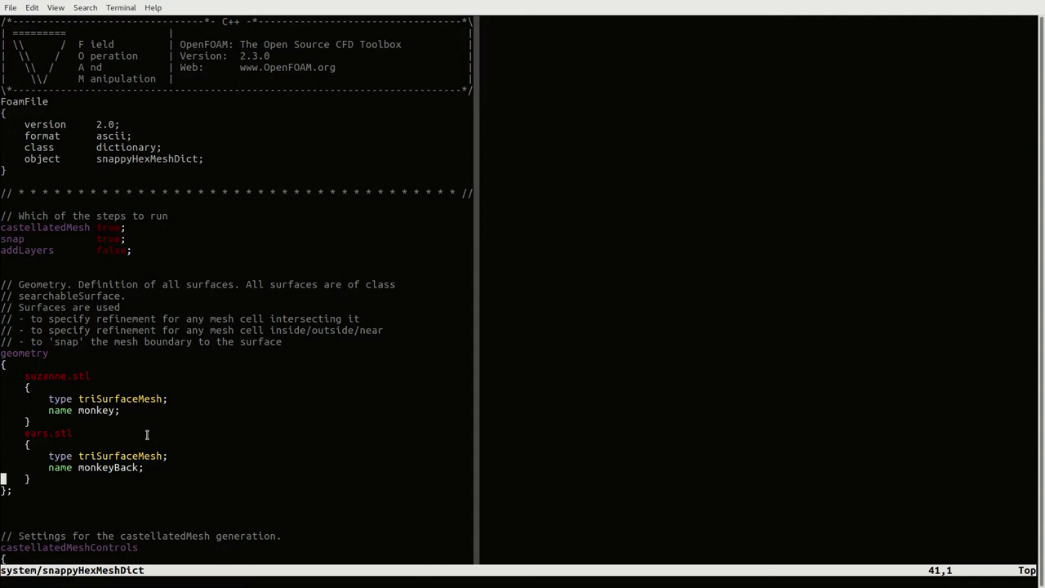
{"action": "key", "text": "j"}
{"action": "key", "text": "j"}
{"action": "key", "text": "j"}
{"action": "key", "text": "j"}
{"action": "key", "text": "j"}
{"action": "key", "text": "j"}
{"action": "key", "text": "j"}
{"action": "key", "text": "j"}
{"action": "key", "text": "j"}
{"action": "key", "text": "j"}
{"action": "key", "text": "j"}
{"action": "key", "text": "j"}
{"action": "key", "text": "j"}
{"action": "key", "text": "j"}
{"action": "key", "text": "j"}
{"action": "key", "text": "j"}
{"action": "key", "text": "j"}
{"action": "key", "text": "j"}
{"action": "key", "text": "j"}
{"action": "key", "text": "j"}
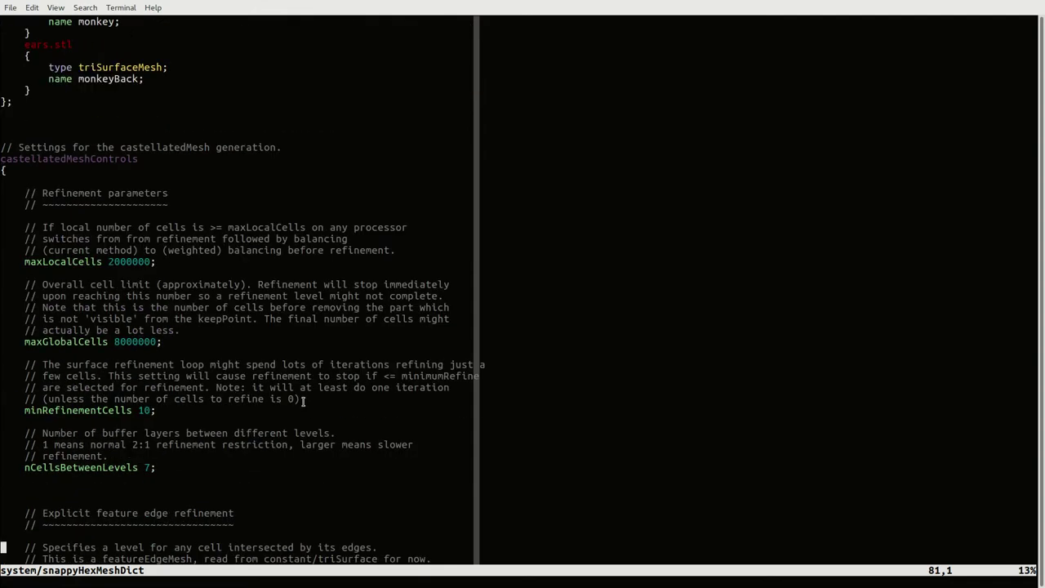
{"action": "key", "text": "F11"}
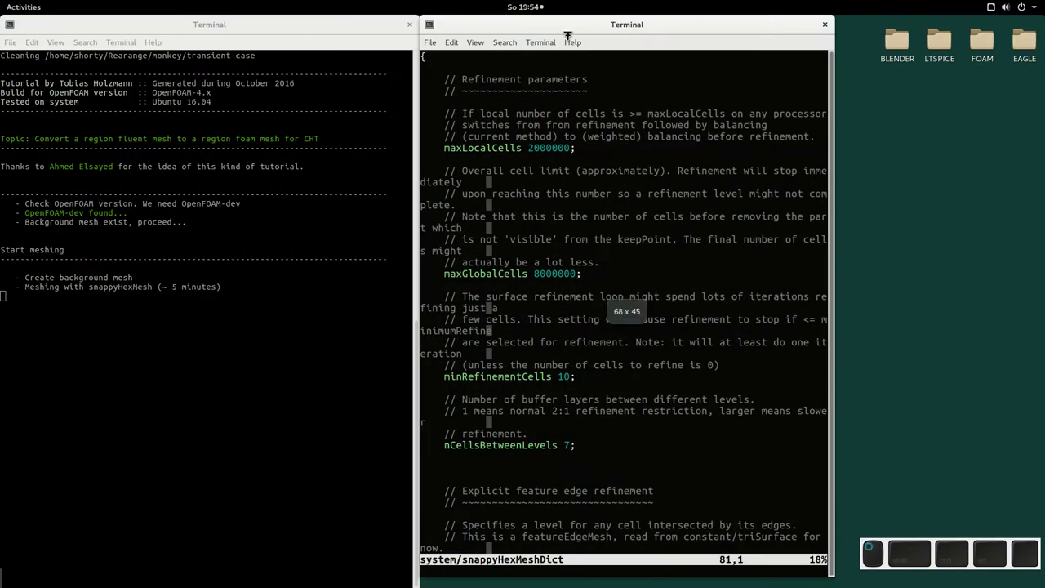
Open the trashed 790 × 798 JPEG of the refined Suzanne mesh from Files' Trash folder
{"action": "mouse_move", "coordinate": [637, 14]}
{"action": "left_mouse_down"}
{"action": "mouse_move", "coordinate": [525, 14]}
{"action": "mouse_move", "coordinate": [642, 10]}
{"action": "left_mouse_up"}
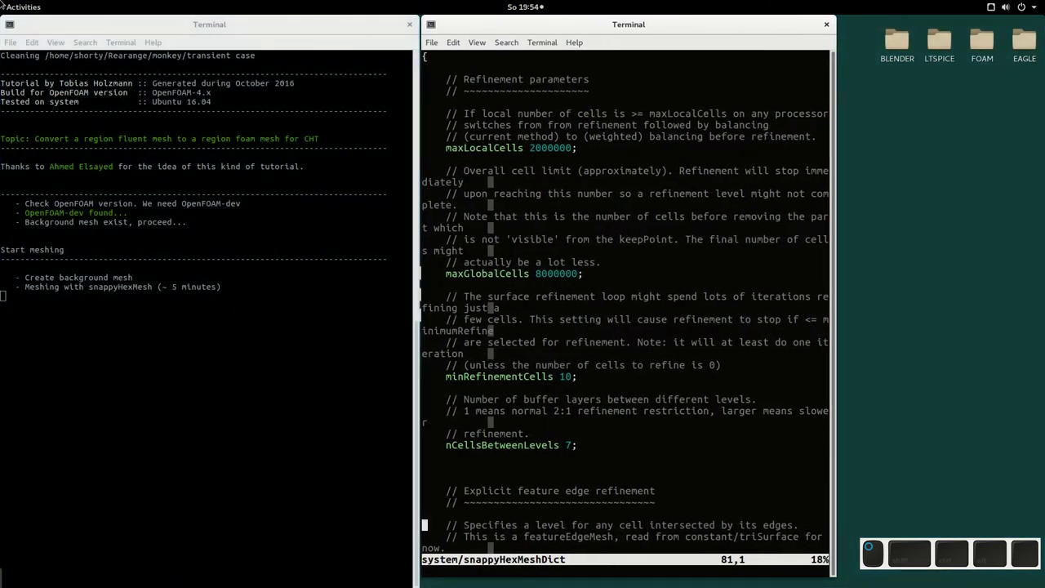
{"action": "mouse_move", "coordinate": [1, 3]}
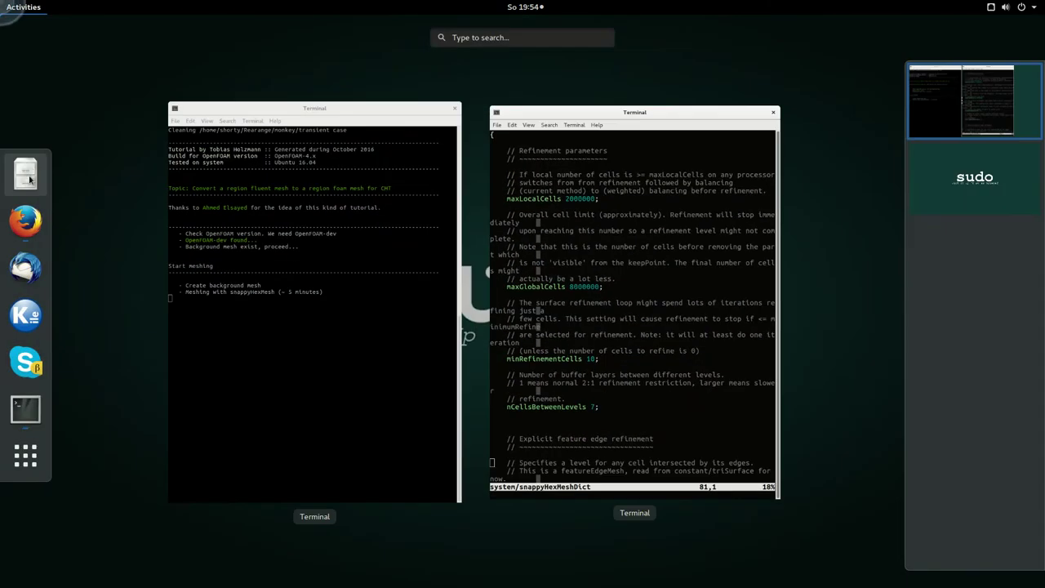
{"action": "left_click", "coordinate": [25, 173]}
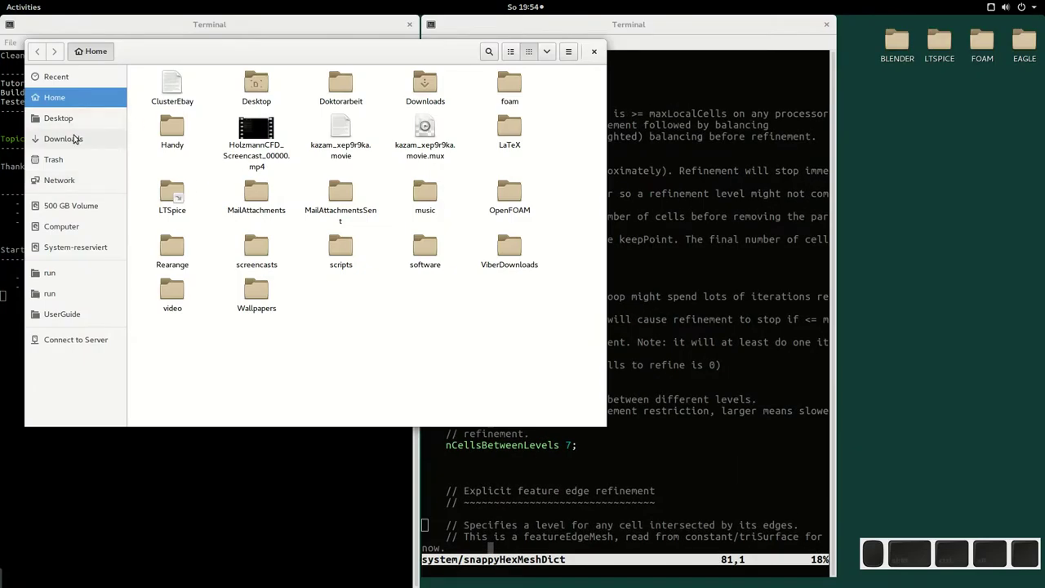
{"action": "left_click", "coordinate": [61, 162]}
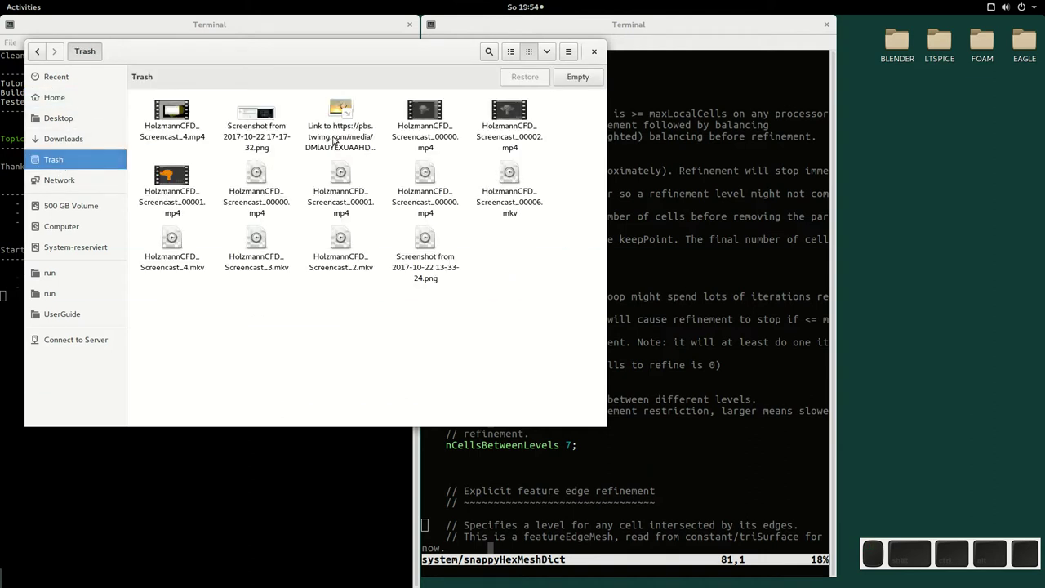
{"action": "right_click", "coordinate": [334, 141]}
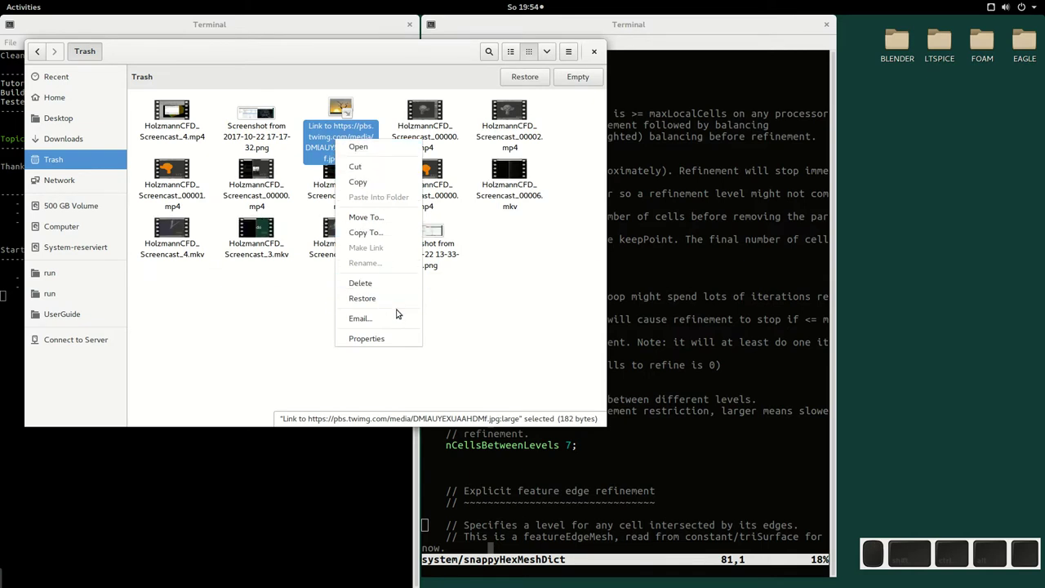
{"action": "left_click", "coordinate": [380, 147]}
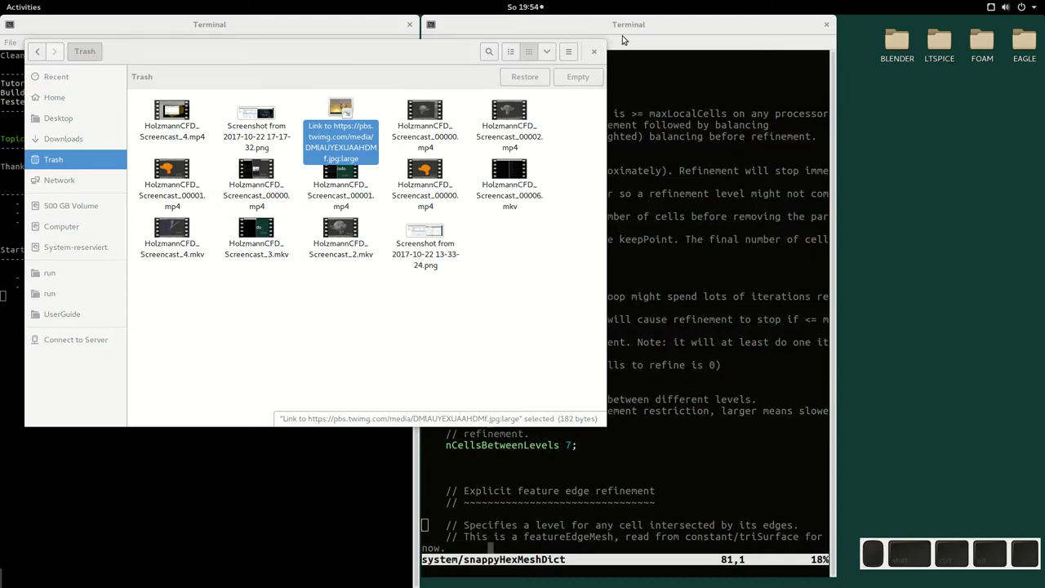
{"action": "left_click", "coordinate": [604, 53]}
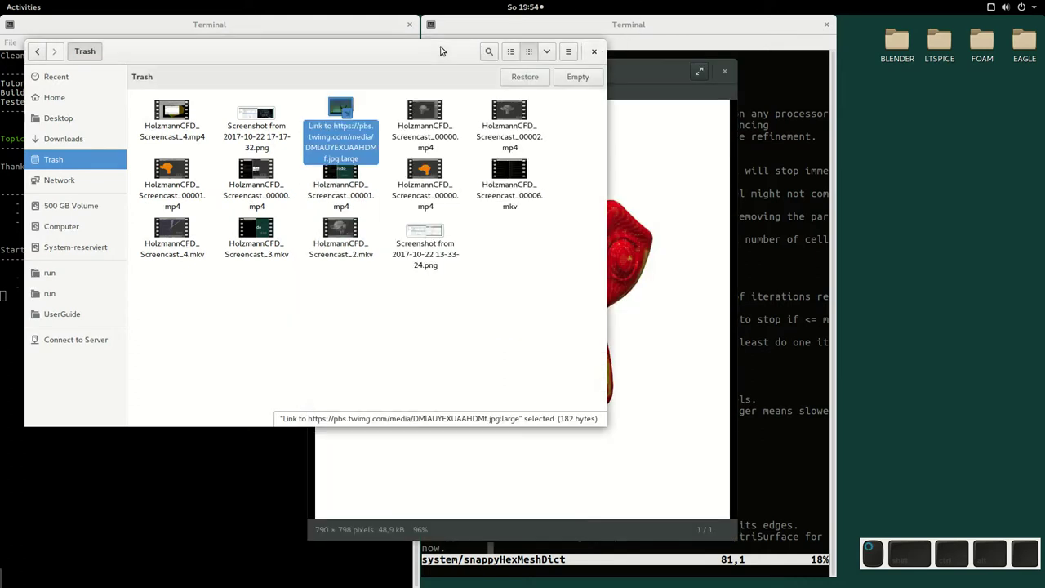
Close Files, place the vim terminal on the left half and the Suzanne image on the right
{"action": "left_click", "coordinate": [592, 52]}
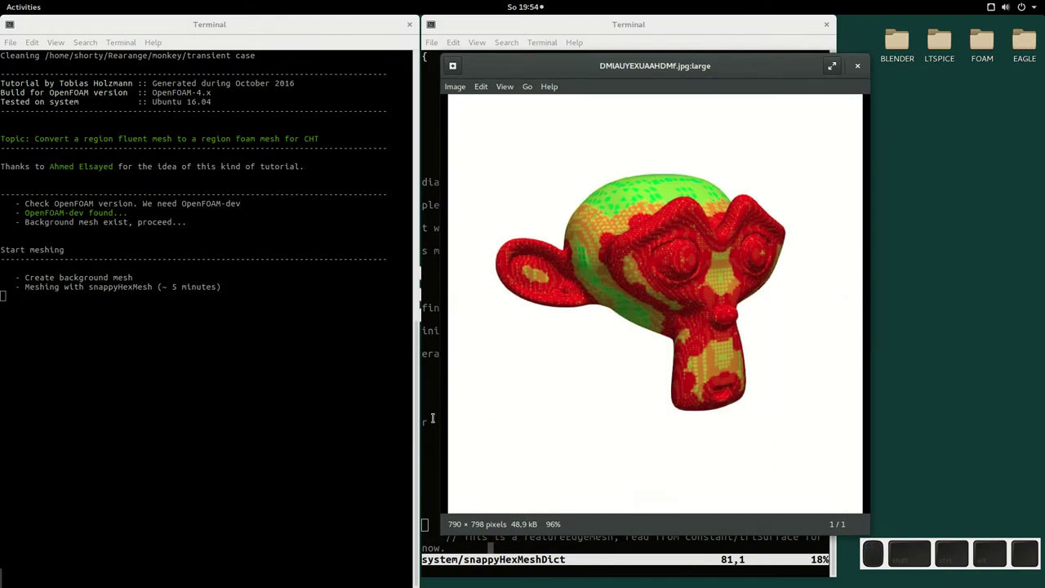
{"action": "left_click", "coordinate": [433, 419]}
{"action": "left_click_drag", "start_coordinate": [564, 26], "coordinate": [156, 26]}
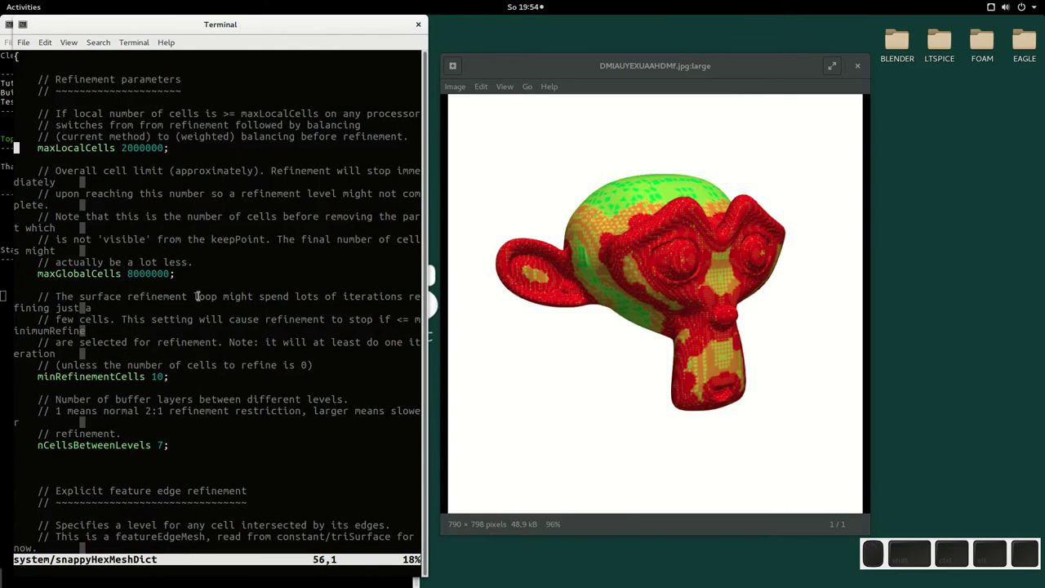
{"action": "scroll", "coordinate": [304, 384], "scroll_direction": "up", "scroll_amount": 8}
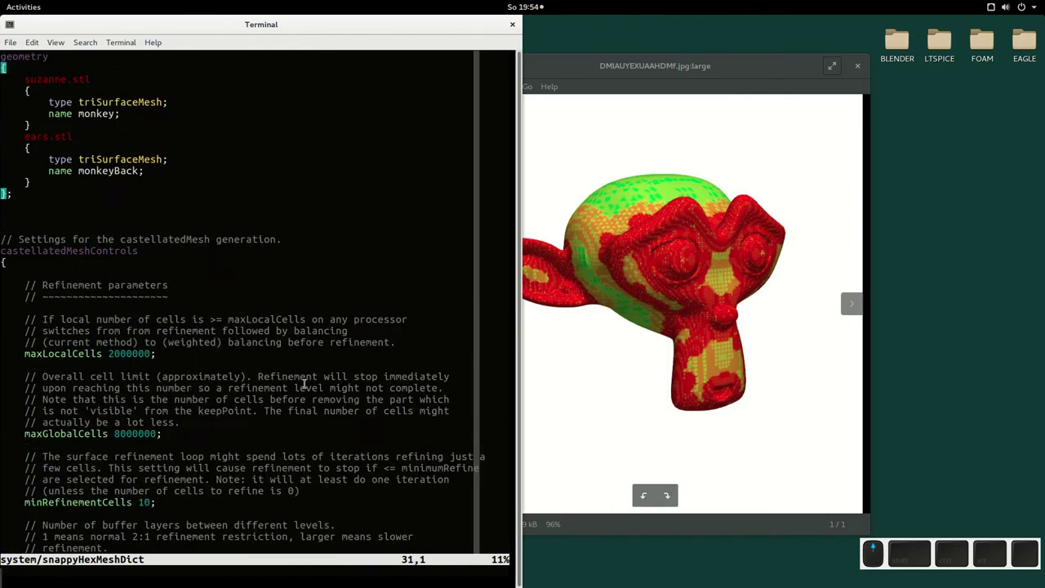
{"action": "scroll", "coordinate": [303, 384], "scroll_direction": "up", "scroll_amount": 2}
{"action": "scroll", "coordinate": [299, 388], "scroll_direction": "down", "scroll_amount": 18}
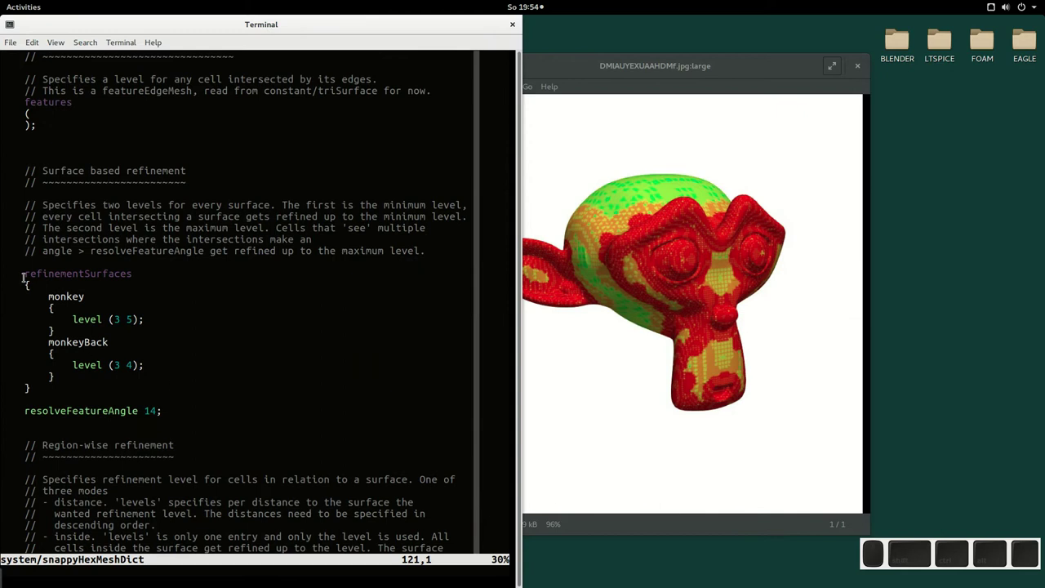
{"action": "left_click_drag", "start_coordinate": [668, 70], "coordinate": [748, 67]}
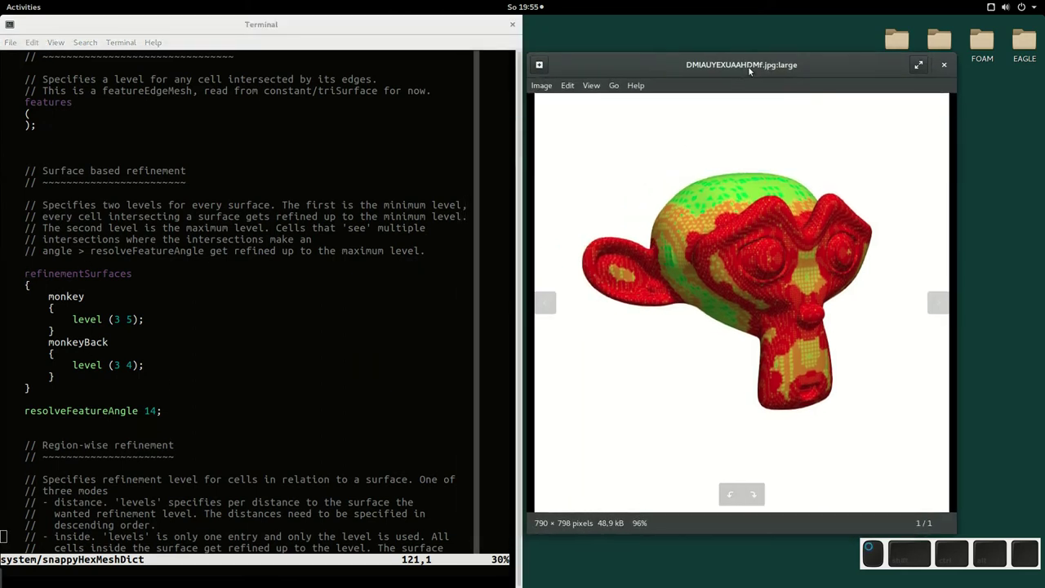
Scroll vim to refinementSurfaces and highlight the monkey surface entry beside the image
{"action": "left_click_drag", "start_coordinate": [49, 297], "coordinate": [79, 305]}
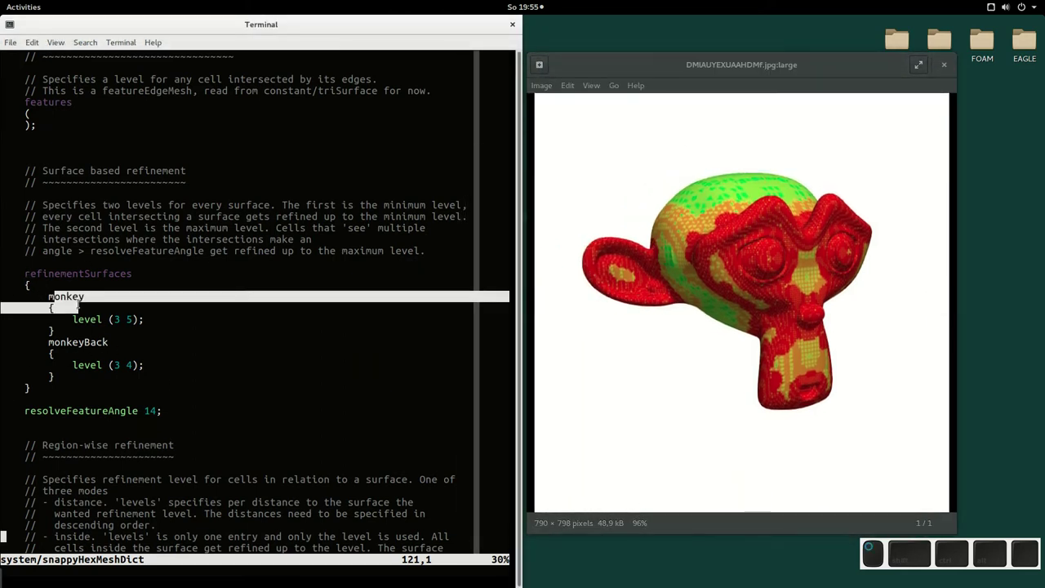
{"action": "triple_click", "coordinate": [69, 297]}
{"action": "double_click", "coordinate": [70, 297]}
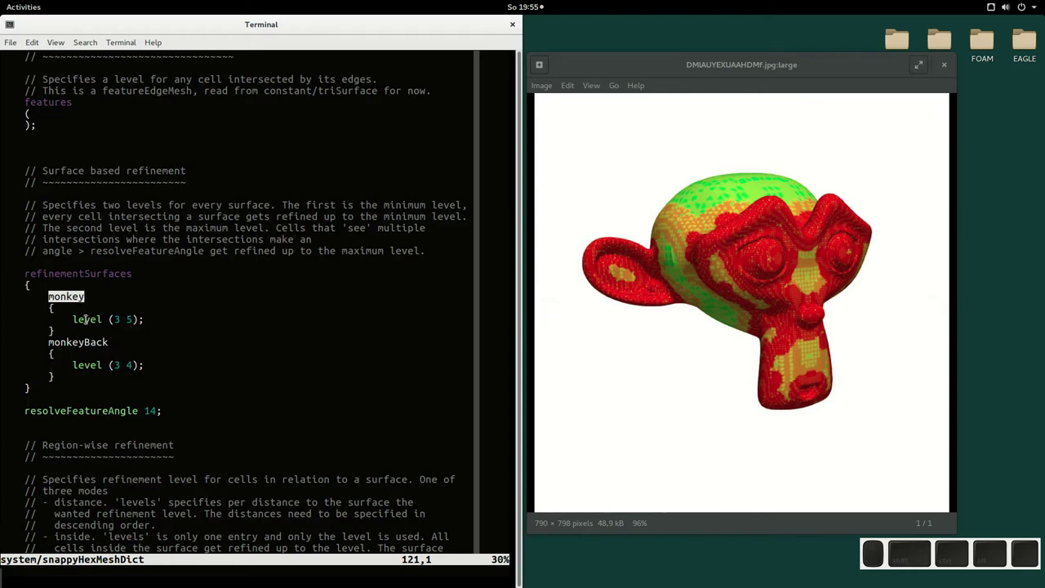
{"action": "key", "text": "9"}
{"action": "key", "text": "6"}
{"action": "key", "text": "shift+g"}
{"action": "scroll", "coordinate": [73, 261], "scroll_direction": "up", "scroll_amount": 20}
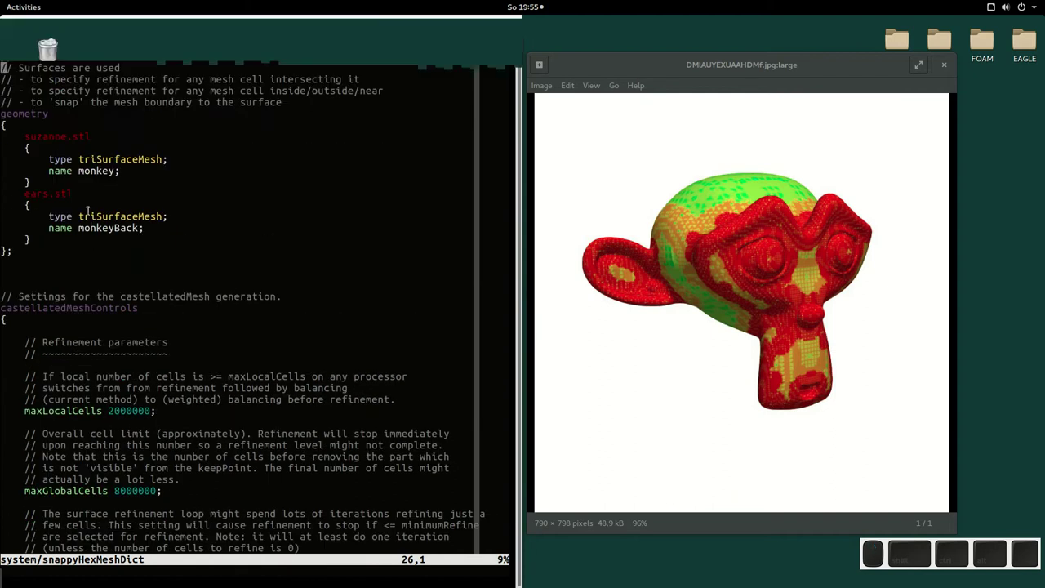
{"action": "scroll", "coordinate": [106, 346], "scroll_direction": "down", "scroll_amount": 18}
{"action": "scroll", "coordinate": [106, 346], "scroll_direction": "down", "scroll_amount": 12}
{"action": "double_click", "coordinate": [69, 354]}
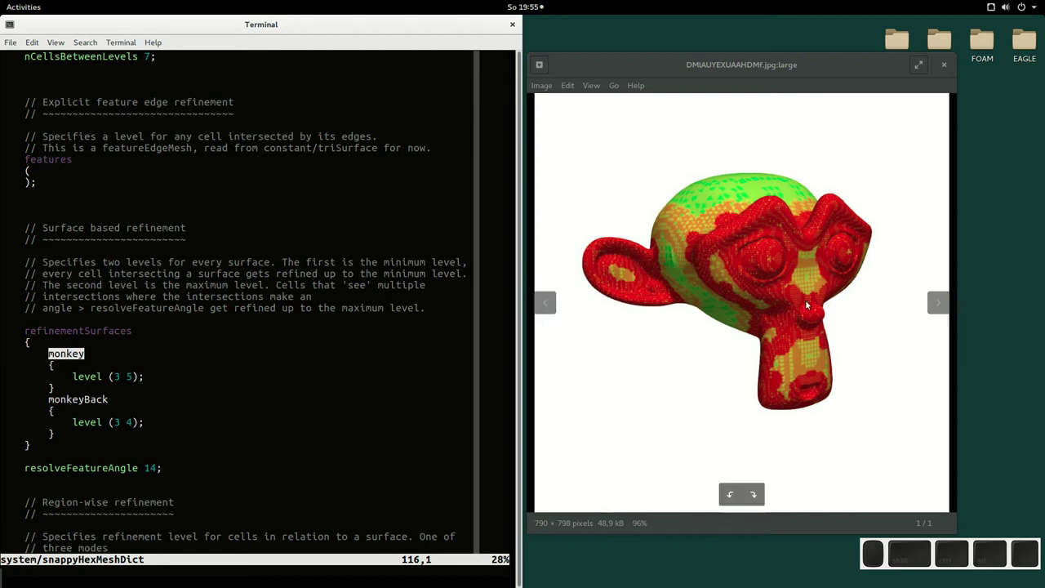
{"action": "left_click", "coordinate": [118, 377]}
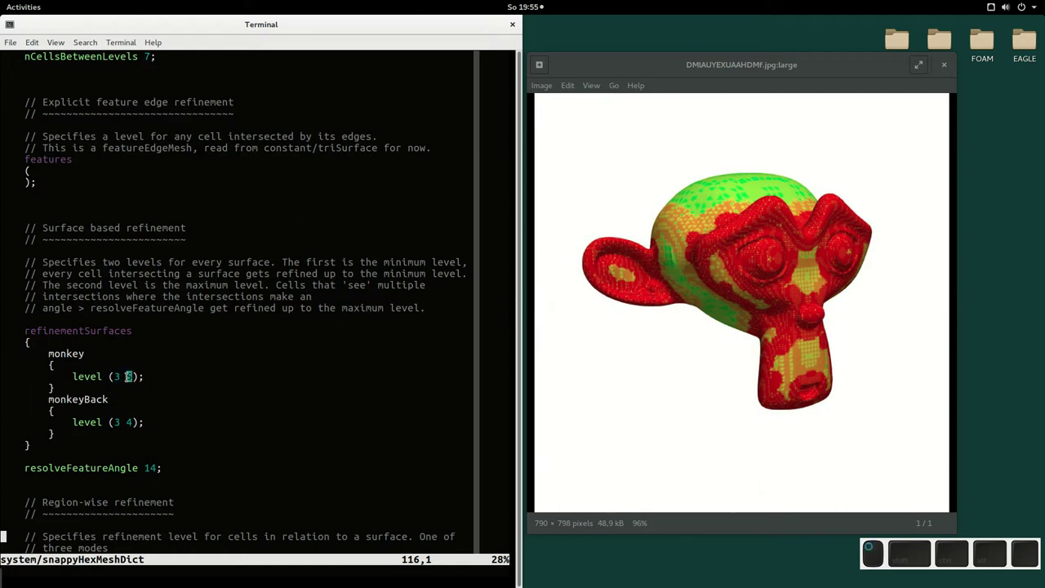
{"action": "left_click", "coordinate": [122, 399]}
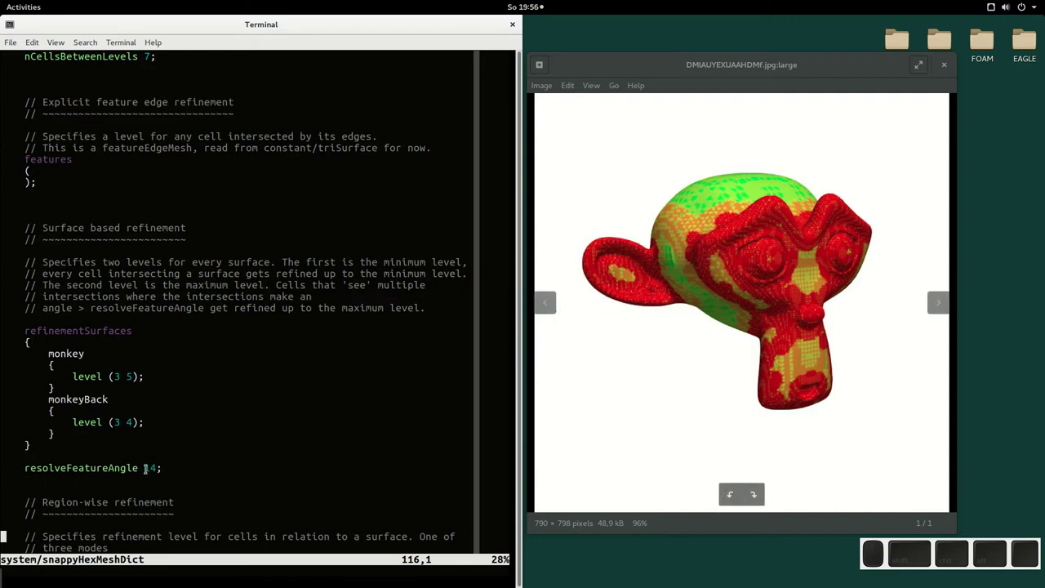
{"action": "left_click_drag", "start_coordinate": [146, 468], "coordinate": [161, 468]}
{"action": "left_click", "coordinate": [129, 376]}
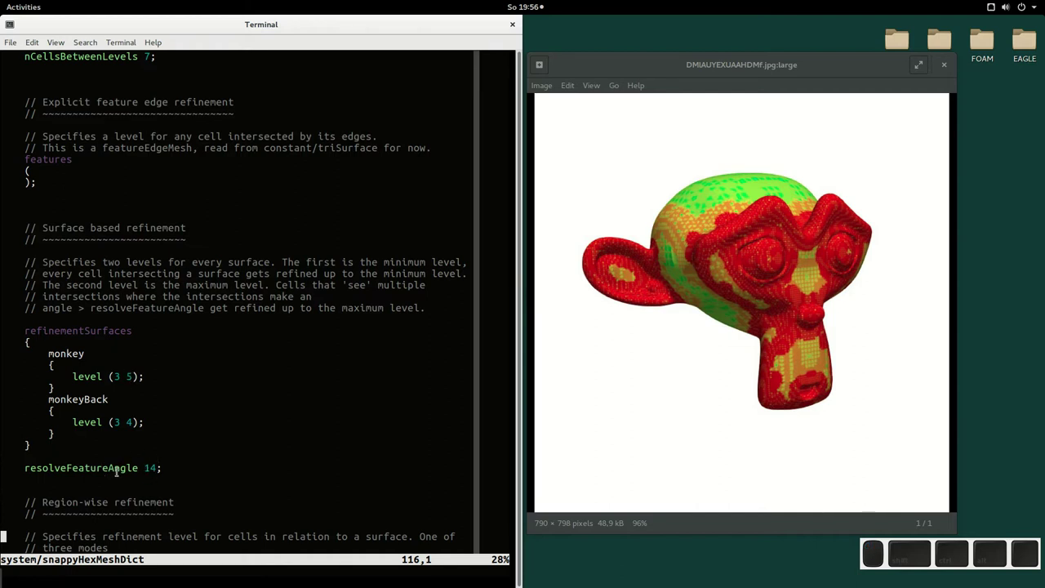
{"action": "double_click", "coordinate": [128, 377]}
Try changing monkey's minimum level to 5, undo it, and save with :w keeping (3 5)
{"action": "key", "text": "Up"}
{"action": "key", "text": "Up"}
{"action": "key", "text": "Up"}
{"action": "key", "text": "Up"}
{"action": "key", "text": "Up"}
{"action": "key", "text": "Up"}
{"action": "key", "text": "Up"}
{"action": "key", "text": "Up"}
{"action": "key", "text": "Up"}
{"action": "key", "text": "Up"}
{"action": "key", "text": "Up"}
{"action": "key", "text": "Up"}
{"action": "key", "text": "Up"}
{"action": "key", "text": "Up"}
{"action": "key", "text": "w"}
{"action": "key", "text": "w"}
{"action": "key", "text": "w"}
{"action": "key", "text": "w"}
{"action": "key", "text": "r"}
{"action": "key", "text": "5"}
{"action": "type", "text": "u:w"}
{"action": "key", "text": "Return"}
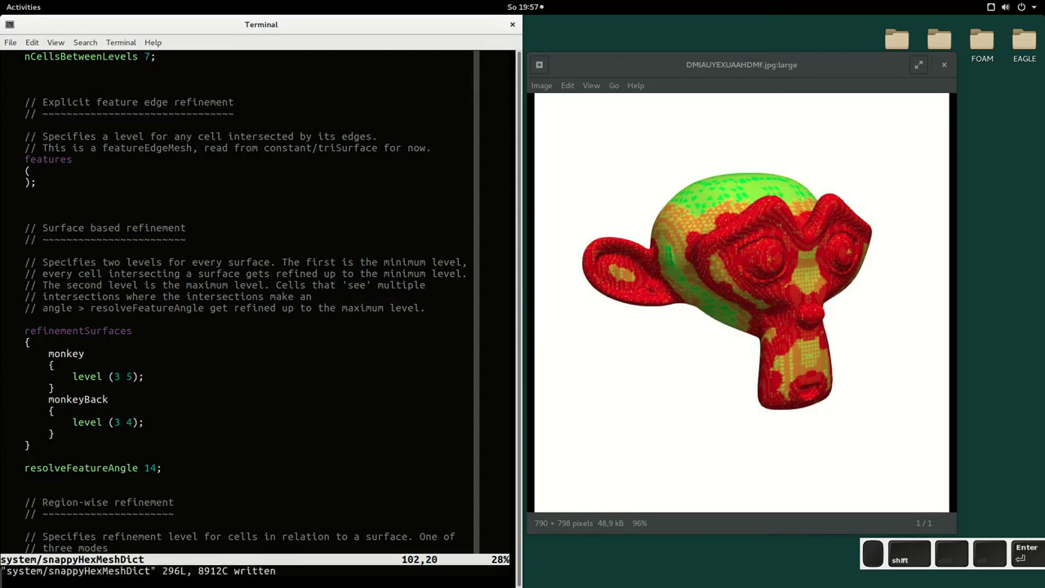
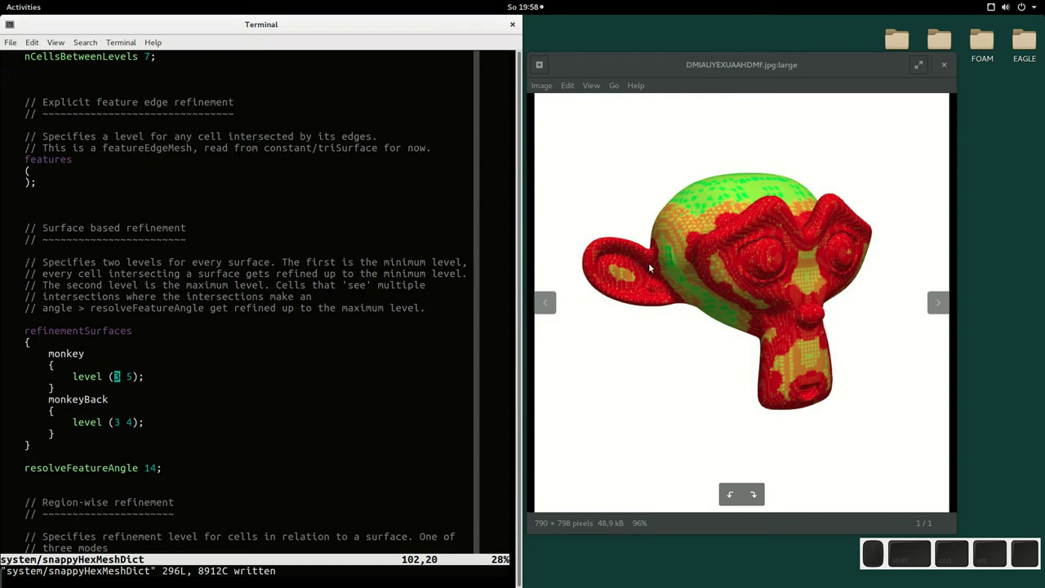
Review snappyHexMeshDict, save and quit vim with :wq, then list the case folder with ls
{"action": "key", "text": "Up"}
{"action": "key", "text": "Up"}
{"action": "key", "text": "Up"}
{"action": "key", "text": "Up"}
{"action": "key", "text": "Up"}
{"action": "key", "text": "Up"}
{"action": "key", "text": "Up"}
{"action": "key", "text": "Up"}
{"action": "key", "text": "Up"}
{"action": "key", "text": "Up"}
{"action": "key", "text": "Up"}
{"action": "key", "text": "Up"}
{"action": "key", "text": "Up"}
{"action": "key", "text": "Up"}
{"action": "key", "text": "Up"}
{"action": "key", "text": "Up"}
{"action": "key", "text": "Up"}
{"action": "key", "text": "Up"}
{"action": "key", "text": "Up"}
{"action": "key", "text": "Up"}
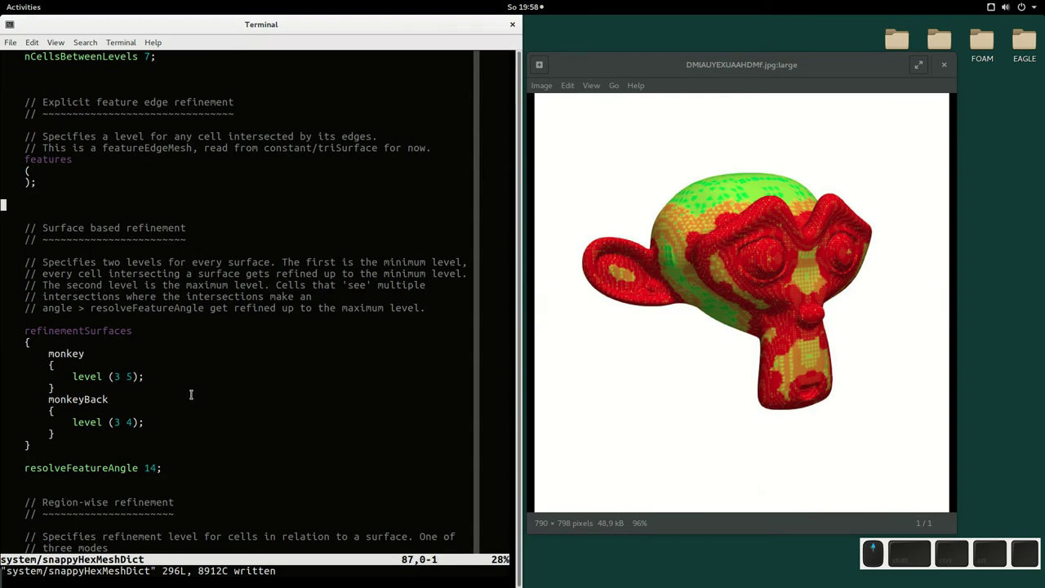
{"action": "key", "text": "Up"}
{"action": "key", "text": "Up"}
{"action": "key", "text": "Up"}
{"action": "key", "text": "Up"}
{"action": "key", "text": "Up"}
{"action": "key", "text": "Up"}
{"action": "key", "text": "Up"}
{"action": "key", "text": "Up"}
{"action": "key", "text": "Up"}
{"action": "key", "text": "Up"}
{"action": "key", "text": "Up"}
{"action": "key", "text": "Up"}
{"action": "key", "text": "Up"}
{"action": "key", "text": "Up"}
{"action": "key", "text": "Up"}
{"action": "key", "text": "Up"}
{"action": "key", "text": "Up"}
{"action": "key", "text": "Up"}
{"action": "key", "text": "Up"}
{"action": "key", "text": "Up"}
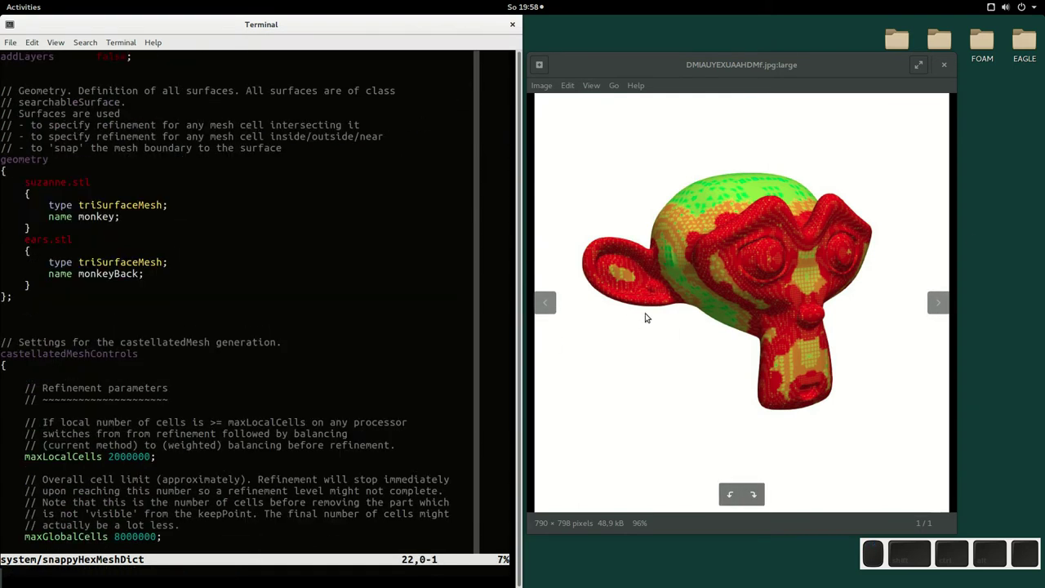
{"action": "key", "text": "Up"}
{"action": "key", "text": "Up"}
{"action": "key", "text": "Up"}
{"action": "key", "text": "Up"}
{"action": "key", "text": "Up"}
{"action": "key", "text": "Up"}
{"action": "key", "text": "Up"}
{"action": "key", "text": "Up"}
{"action": "key", "text": "Up"}
{"action": "key", "text": "Up"}
{"action": "key", "text": "Up"}
{"action": "key", "text": "Up"}
{"action": "key", "text": "Up"}
{"action": "key", "text": "Up"}
{"action": "key", "text": "Up"}
{"action": "key", "text": "Up"}
{"action": "key", "text": "Up"}
{"action": "key", "text": "Up"}
{"action": "key", "text": "Up"}
{"action": "key", "text": "Up"}
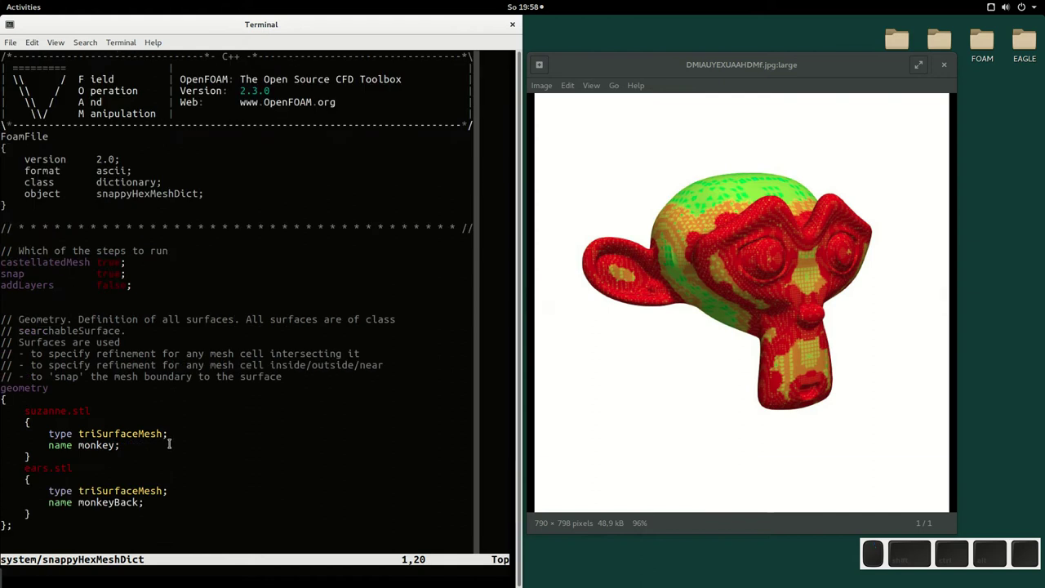
{"action": "key", "text": "Down"}
{"action": "key", "text": "Down"}
{"action": "key", "text": "Down"}
{"action": "key", "text": "Down"}
{"action": "key", "text": "Down"}
{"action": "key", "text": "Down"}
{"action": "key", "text": "Down"}
{"action": "key", "text": "Down"}
{"action": "key", "text": "Down"}
{"action": "key", "text": "Down"}
{"action": "key", "text": "Down"}
{"action": "key", "text": "Down"}
{"action": "key", "text": "Down"}
{"action": "key", "text": "Down"}
{"action": "key", "text": "Down"}
{"action": "key", "text": "Down"}
{"action": "key", "text": "Down"}
{"action": "key", "text": "Down"}
{"action": "key", "text": "Down"}
{"action": "key", "text": "Down"}
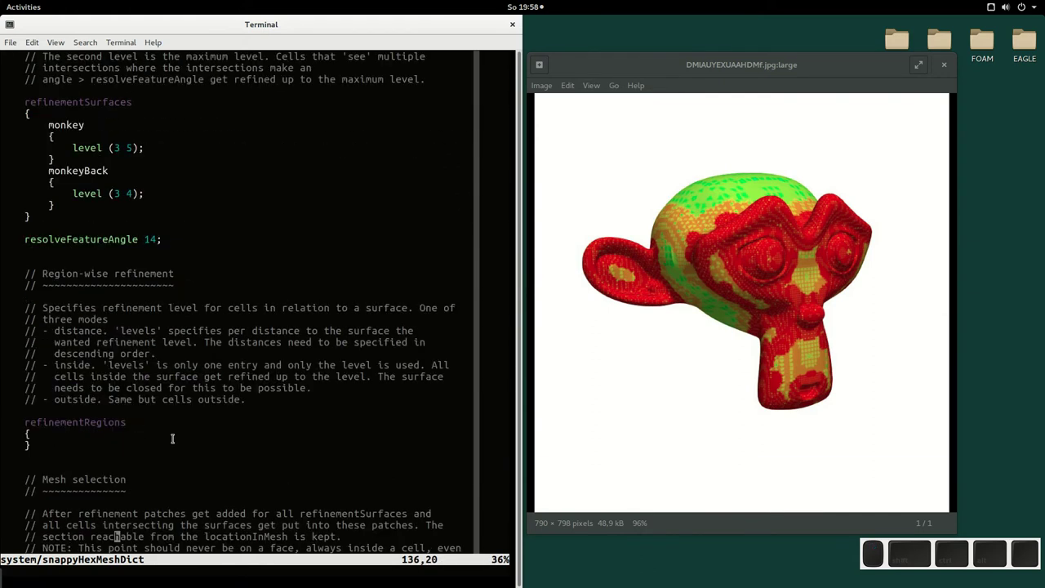
{"action": "type", "text": ":wq"}
{"action": "key", "text": "Return"}
{"action": "type", "text": "ls"}
{"action": "key", "text": "Return"}
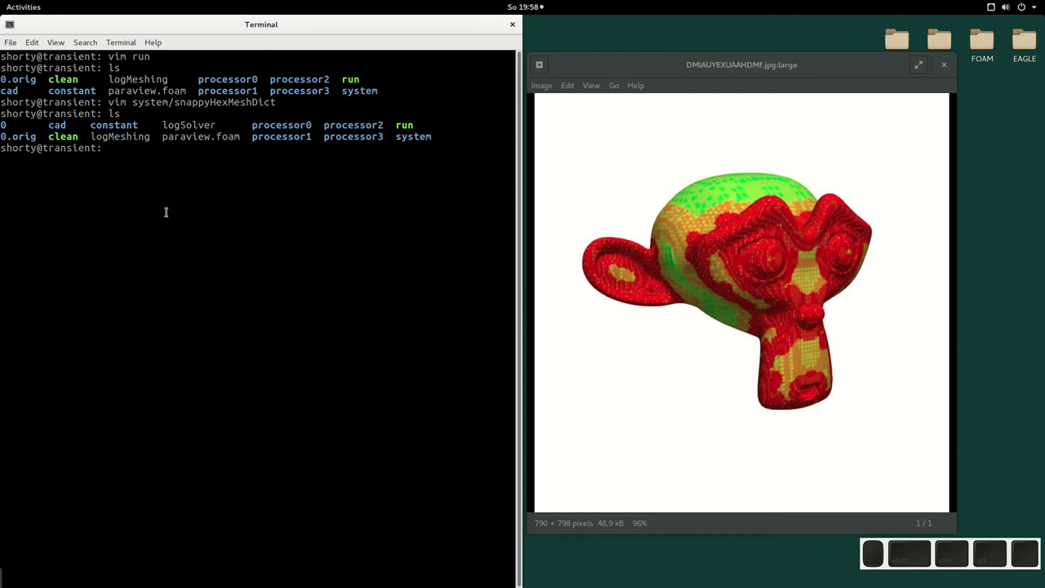
Follow logMeshing with tail -f until it reaches End, then stop it with Ctrl+C
{"action": "double_click", "coordinate": [404, 125]}
{"action": "double_click", "coordinate": [63, 136]}
{"action": "type", "text": "vim"}
{"action": "key", "text": "BackSpace"}
{"action": "key", "text": "BackSpace"}
{"action": "key", "text": "BackSpace"}
{"action": "key", "text": "BackSpace"}
{"action": "type", "text": "tail "}
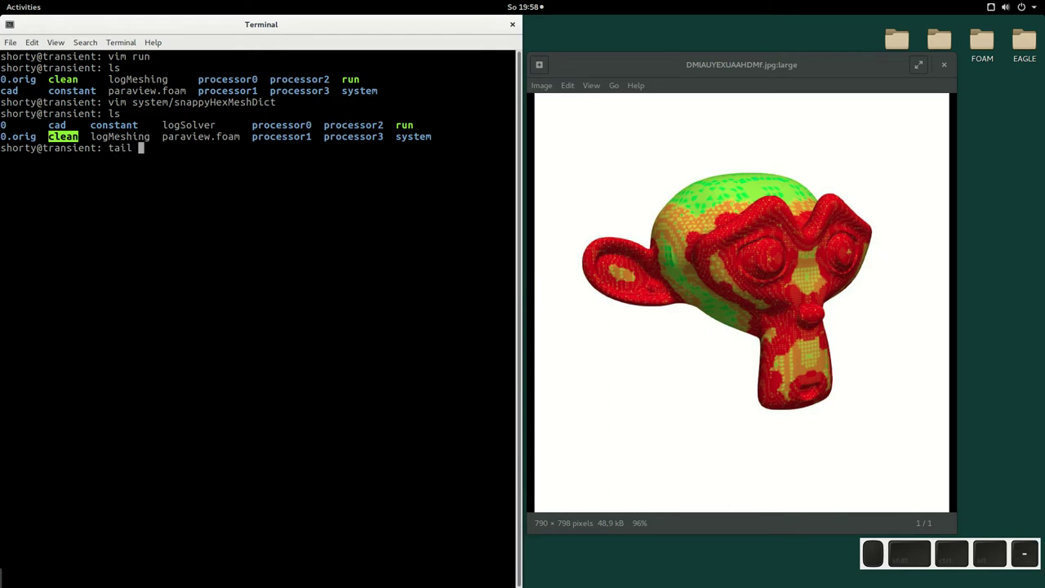
{"action": "type", "text": "-f logM"}
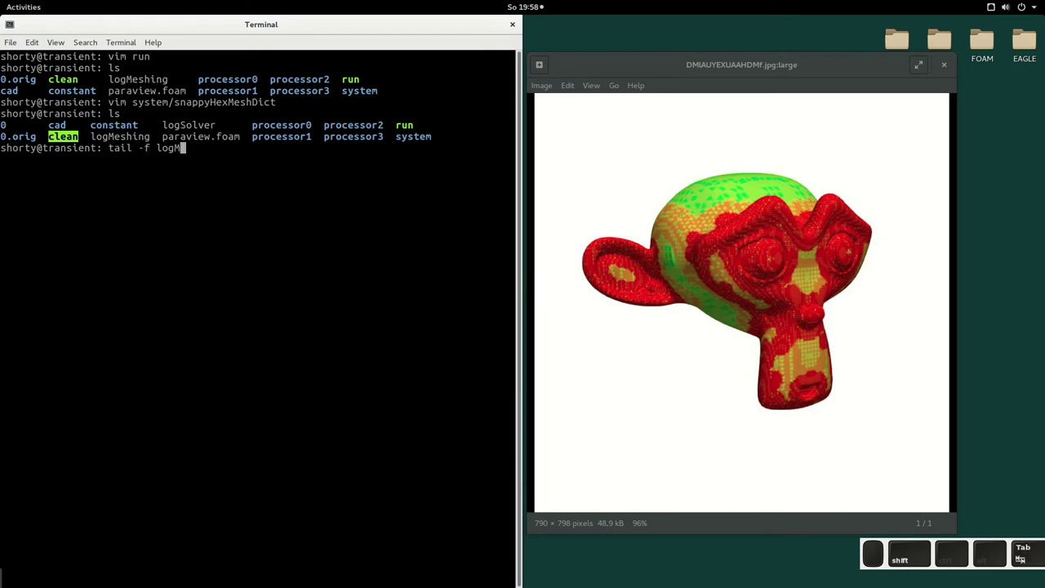
{"action": "key", "text": "Tab"}
{"action": "key", "text": "Return"}
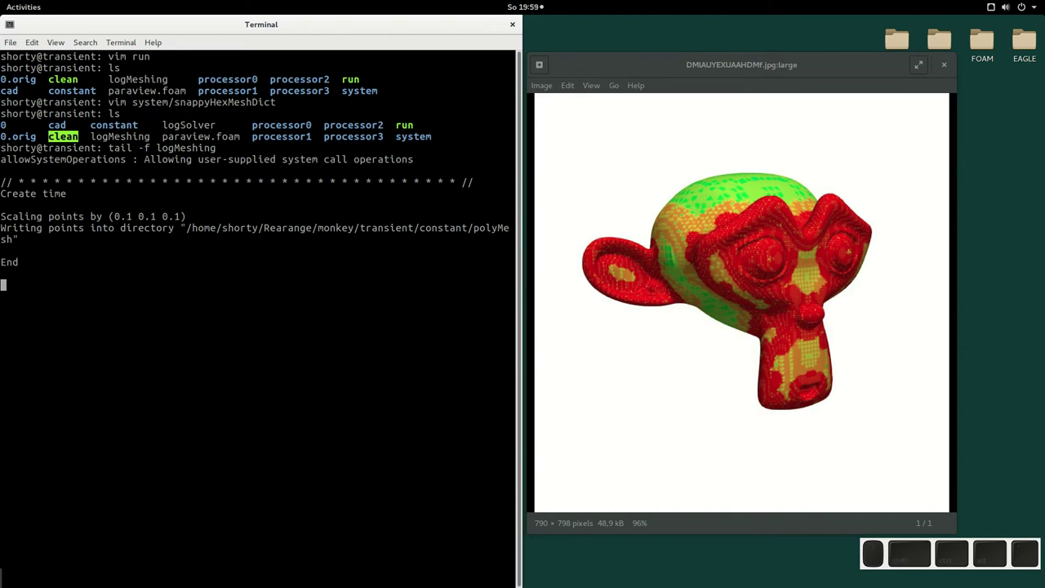
{"action": "key", "text": "ctrl+c"}
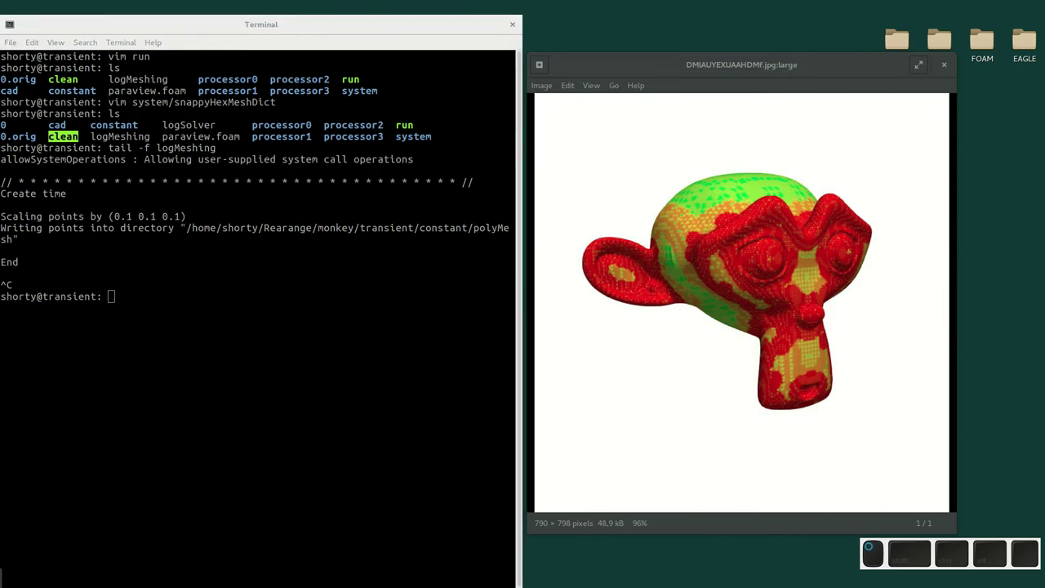
Launch ParaView on paraview.foam from the terminal
{"action": "left_click", "coordinate": [299, 287]}
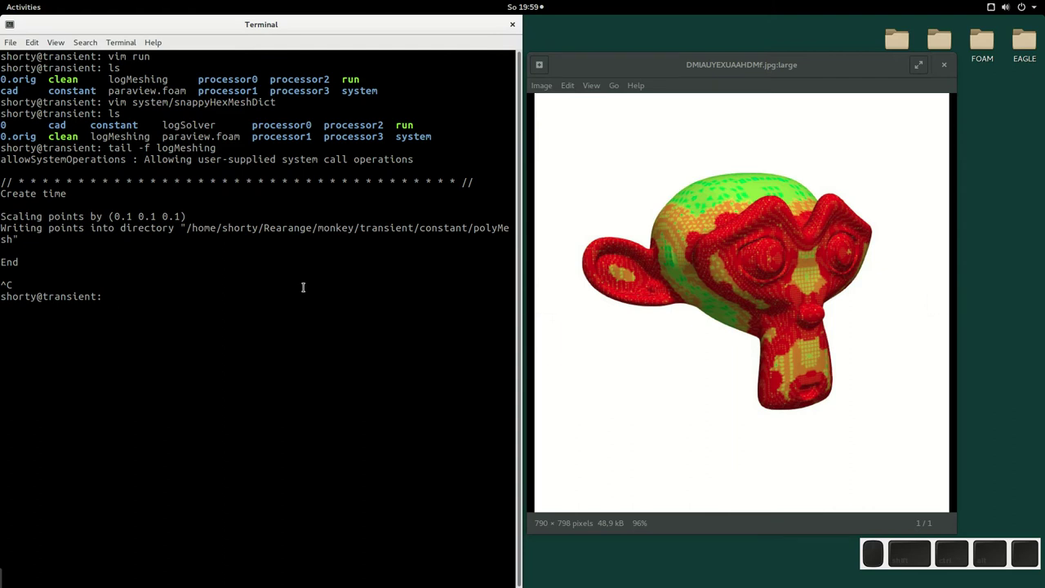
{"action": "type", "text": "paraview paraview.foam"}
{"action": "key", "text": "Return"}
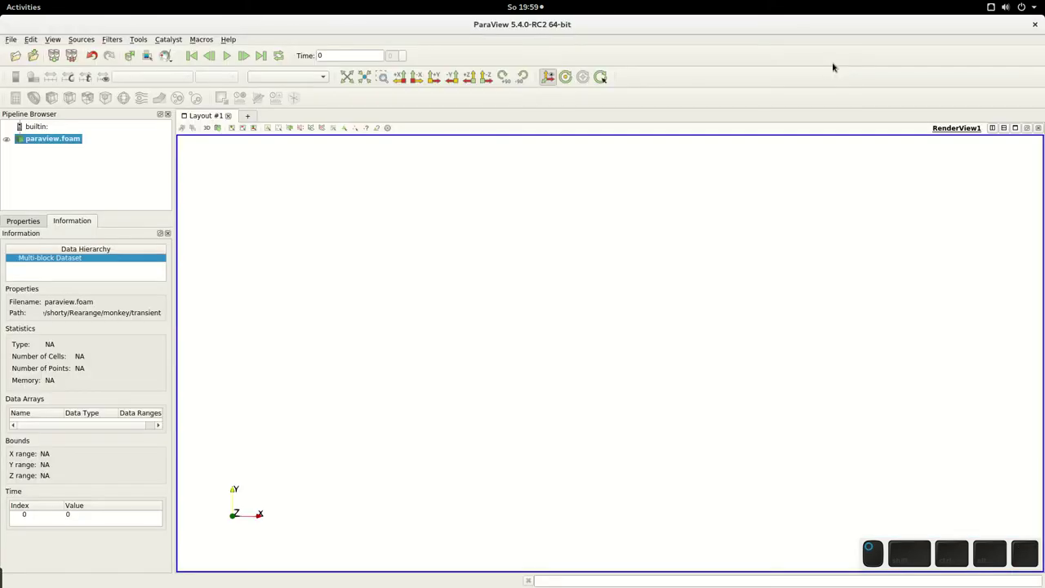
Apply the paraview.foam reader to load the mesh and dismiss Output Messages
{"action": "left_click", "coordinate": [24, 222]}
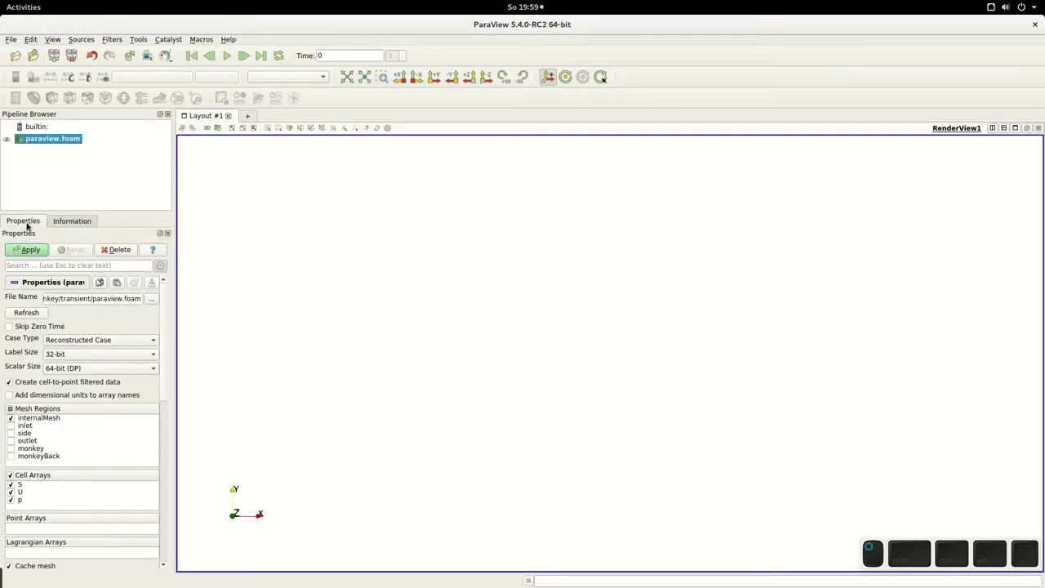
{"action": "left_click", "coordinate": [26, 250]}
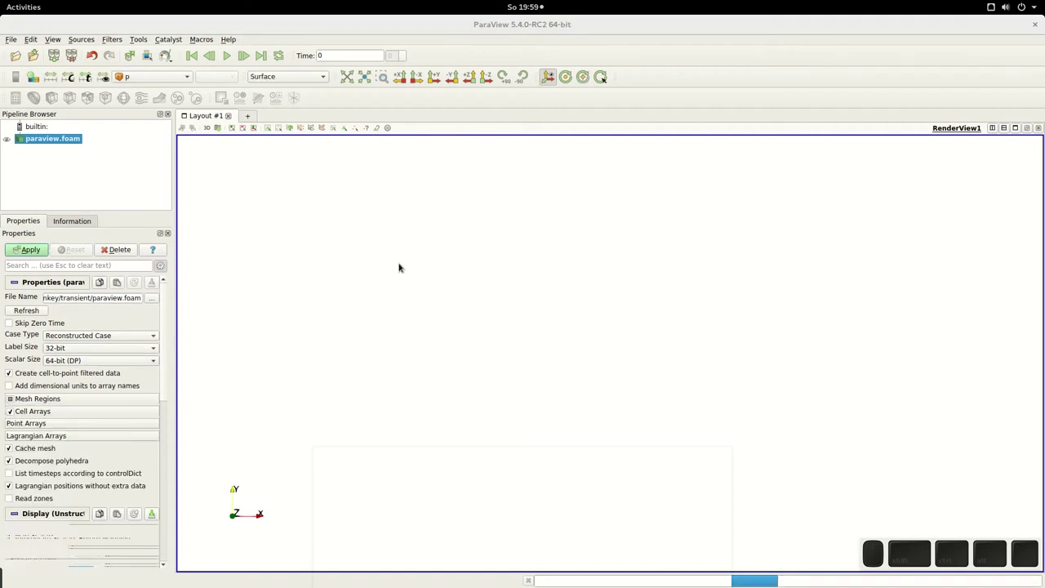
{"action": "left_click_drag", "start_coordinate": [508, 339], "coordinate": [605, 359]}
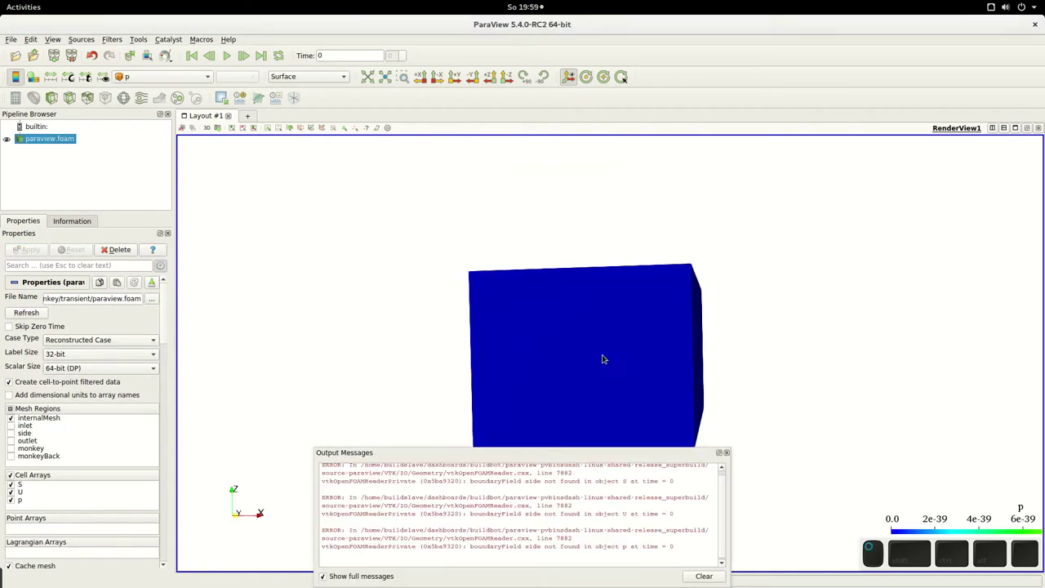
{"action": "left_click", "coordinate": [727, 453]}
Colour the mesh with Solid Color and orbit it to a side-on view
{"action": "left_click", "coordinate": [152, 76]}
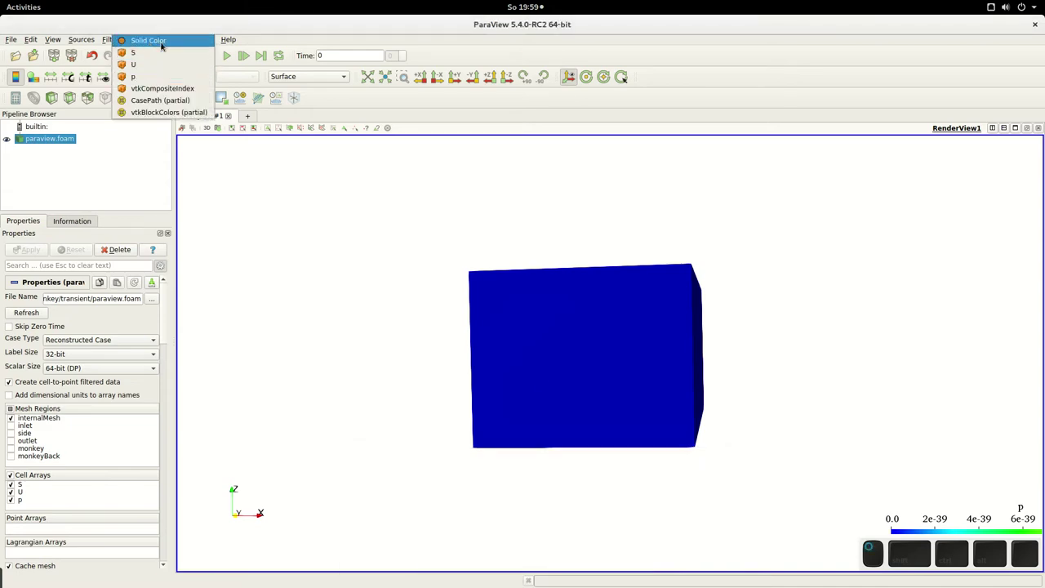
{"action": "left_click", "coordinate": [143, 38]}
{"action": "scroll", "coordinate": [309, 76], "scroll_direction": "down", "scroll_amount": 1}
{"action": "left_click_drag", "start_coordinate": [727, 376], "coordinate": [626, 309]}
{"action": "left_click_drag", "start_coordinate": [625, 407], "coordinate": [27, 356]}
Turn off Decompose polyhedra, reapply the mesh, and rotate the box
{"action": "scroll", "coordinate": [162, 298], "scroll_direction": "down", "scroll_amount": 4}
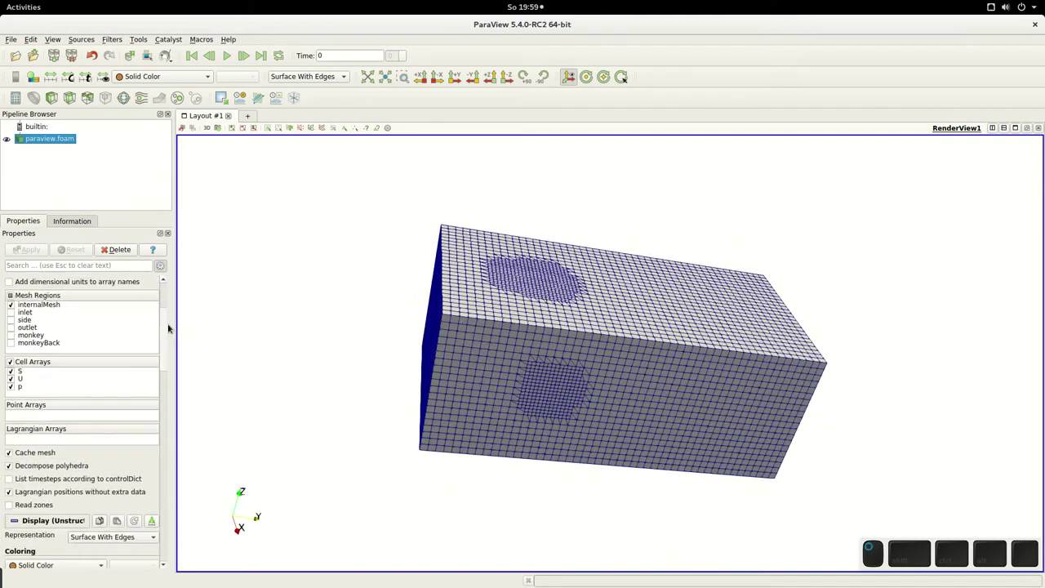
{"action": "left_click", "coordinate": [65, 402]}
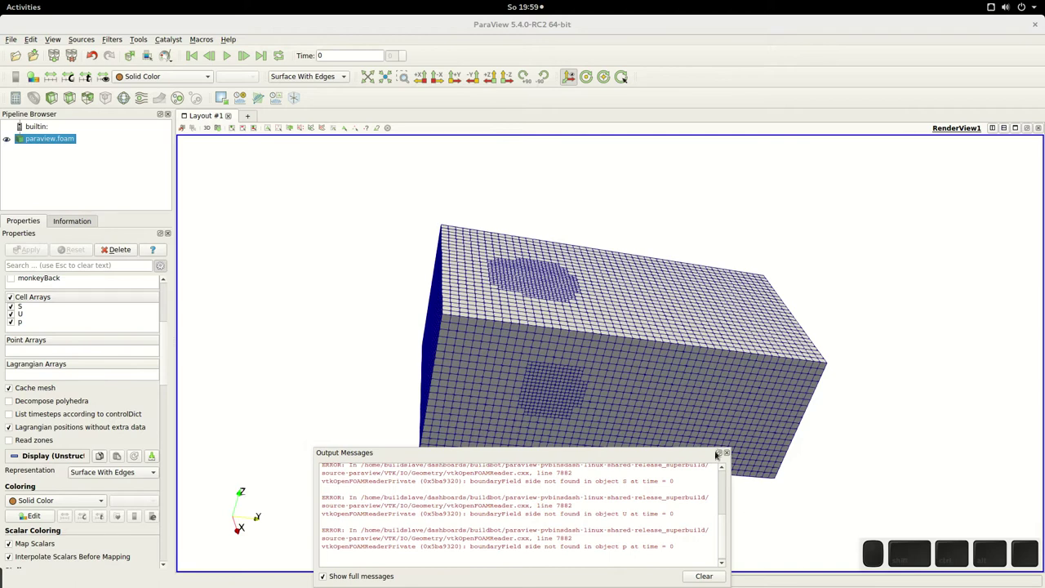
{"action": "left_click", "coordinate": [726, 453]}
{"action": "left_click_drag", "start_coordinate": [669, 457], "coordinate": [479, 417]}
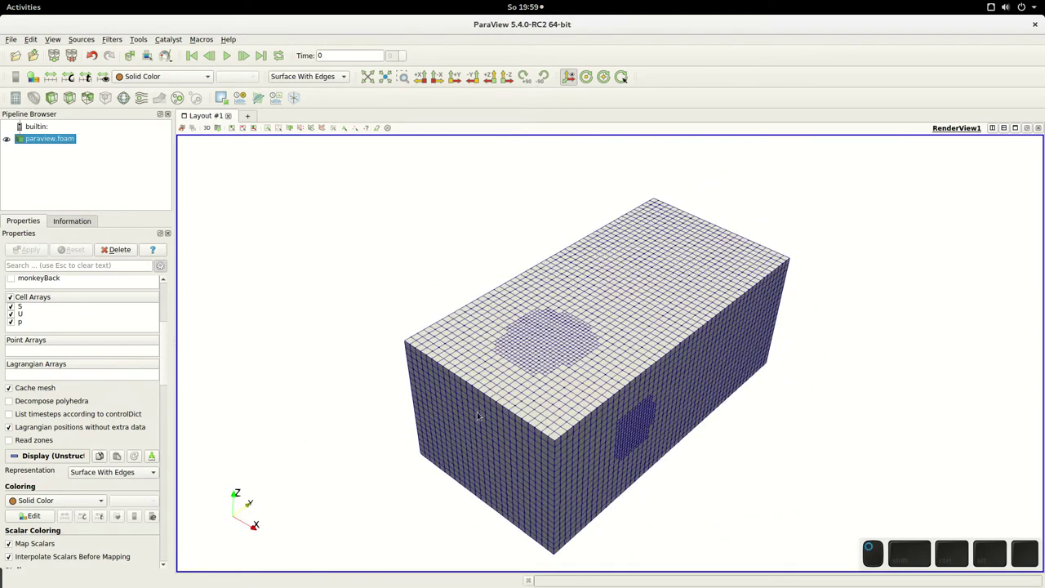
Add a Slice filter through the mesh and compute it
{"action": "left_click", "coordinate": [70, 97]}
{"action": "left_click", "coordinate": [8, 304]}
{"action": "left_click", "coordinate": [29, 249]}
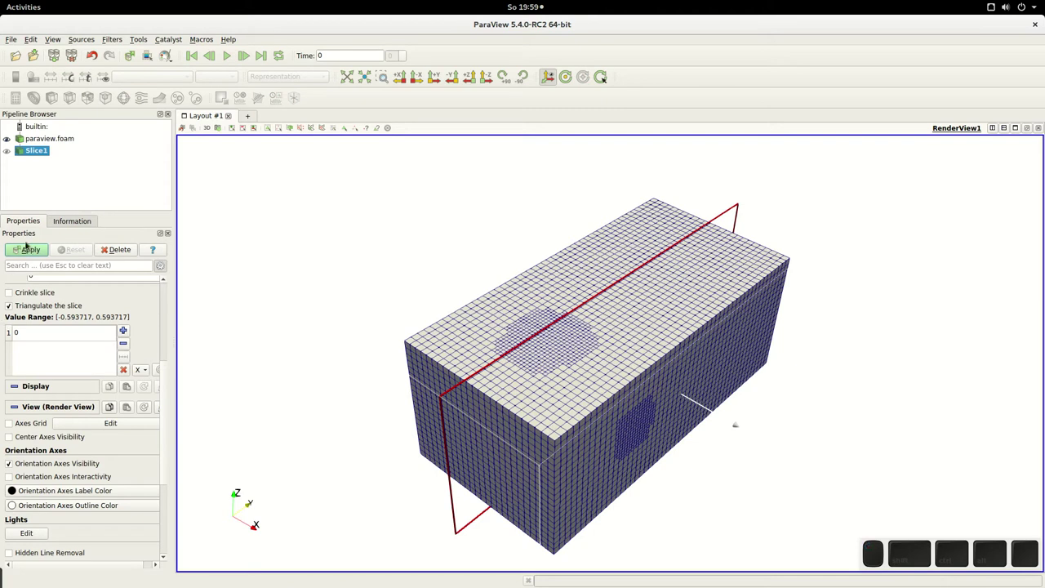
{"action": "left_click_drag", "start_coordinate": [437, 331], "coordinate": [383, 278]}
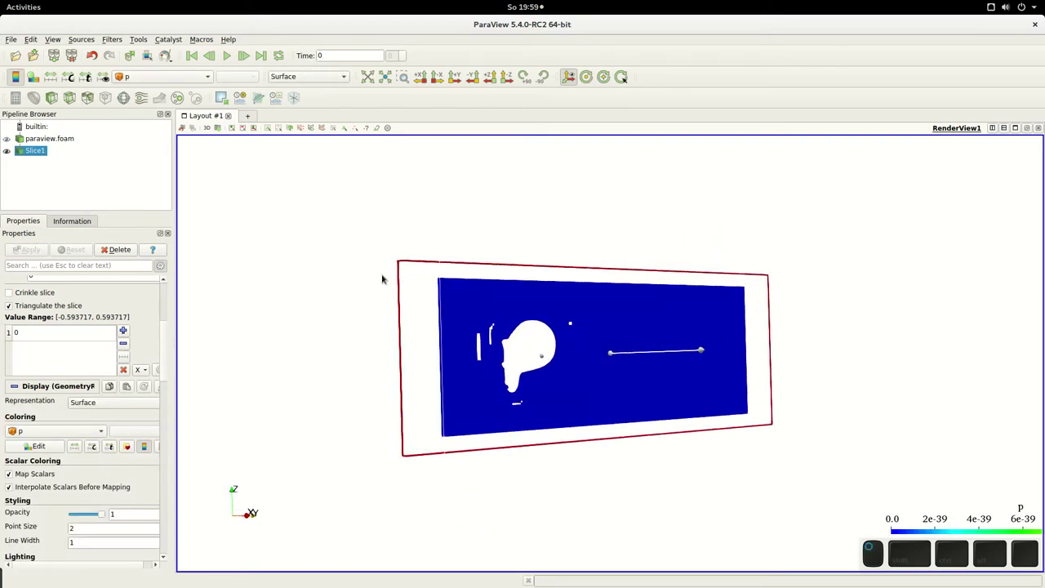
{"action": "scroll", "coordinate": [270, 303], "scroll_direction": "up", "scroll_amount": 3}
{"action": "scroll", "coordinate": [309, 79], "scroll_direction": "down", "scroll_amount": 1}
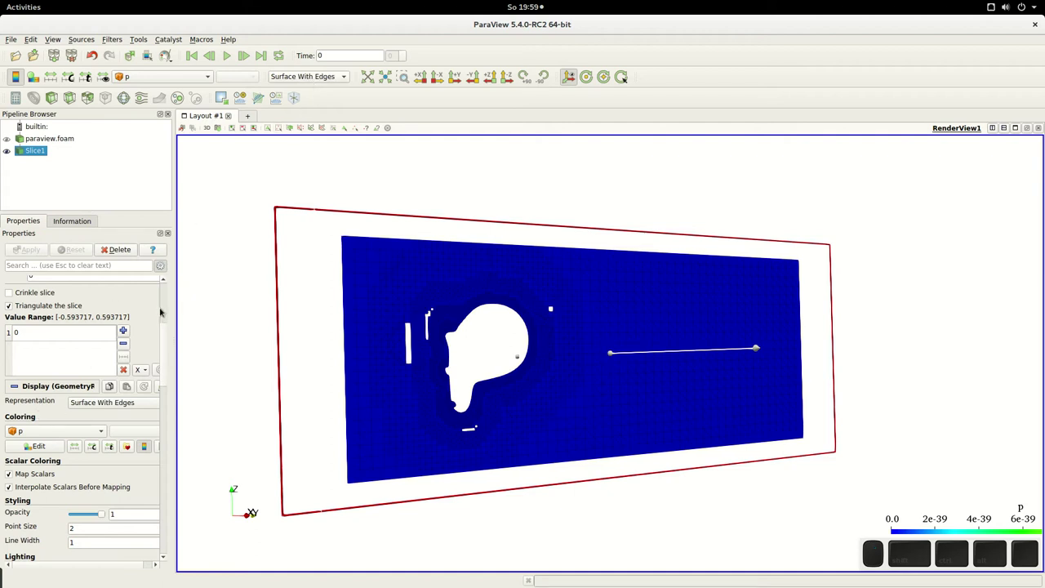
{"action": "scroll", "coordinate": [106, 384], "scroll_direction": "up", "scroll_amount": 3}
Make it a crinkle slice without triangulation, set its representation, and reapply at a shifted plane
{"action": "left_click", "coordinate": [35, 461]}
{"action": "left_click", "coordinate": [9, 473]}
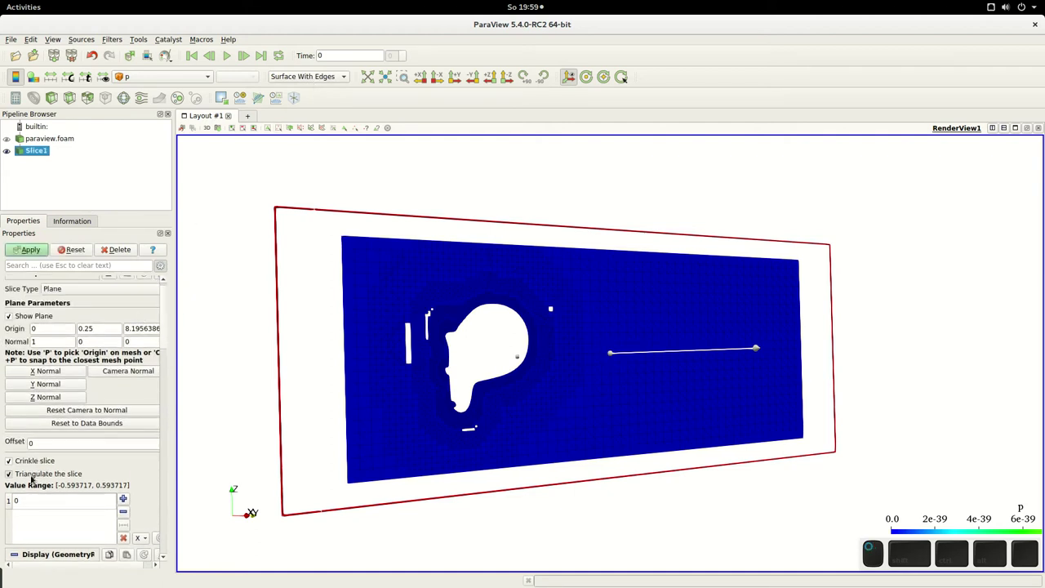
{"action": "left_click", "coordinate": [33, 249]}
{"action": "left_click_drag", "start_coordinate": [327, 294], "coordinate": [327, 299]}
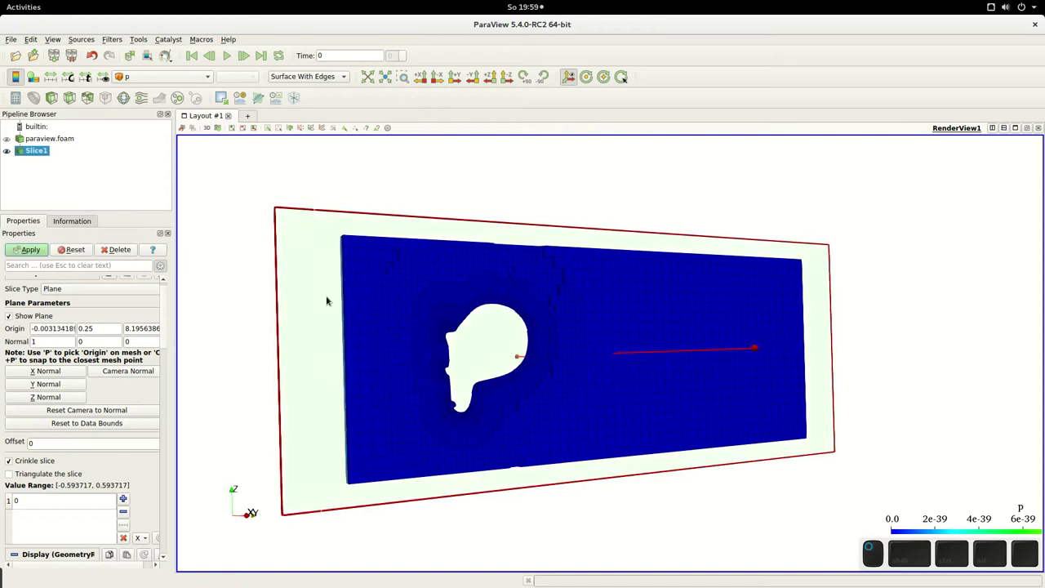
{"action": "left_click", "coordinate": [292, 77]}
{"action": "left_click", "coordinate": [310, 69]}
{"action": "left_click_drag", "start_coordinate": [324, 263], "coordinate": [402, 326]}
{"action": "left_click", "coordinate": [31, 249]}
Colour the slice with Solid Color and reapply it with the plane nudged along x
{"action": "left_click", "coordinate": [159, 76]}
{"action": "left_click", "coordinate": [148, 40]}
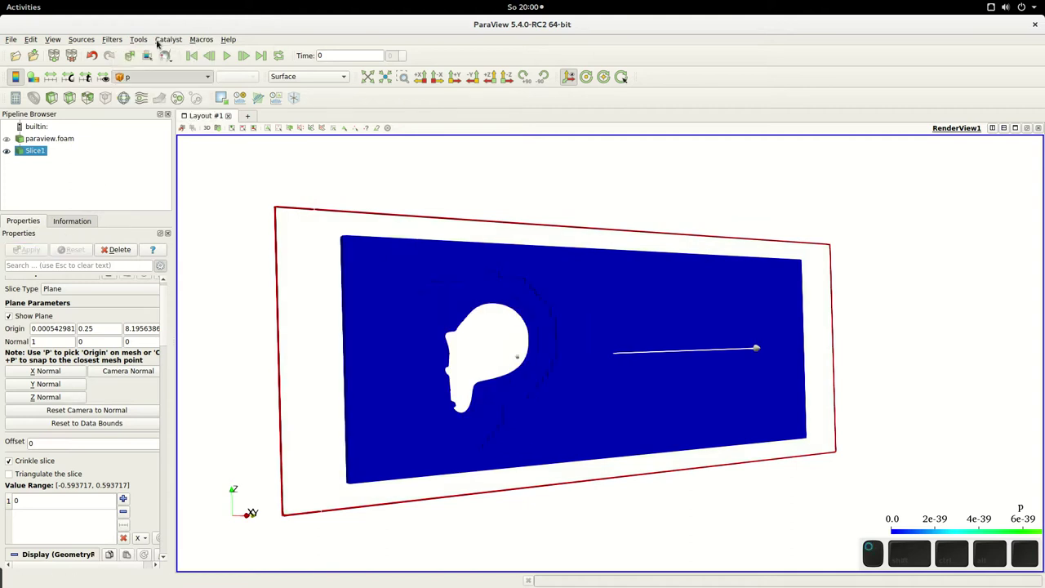
{"action": "left_click_drag", "start_coordinate": [299, 285], "coordinate": [297, 331]}
{"action": "left_click_drag", "start_coordinate": [244, 308], "coordinate": [395, 329]}
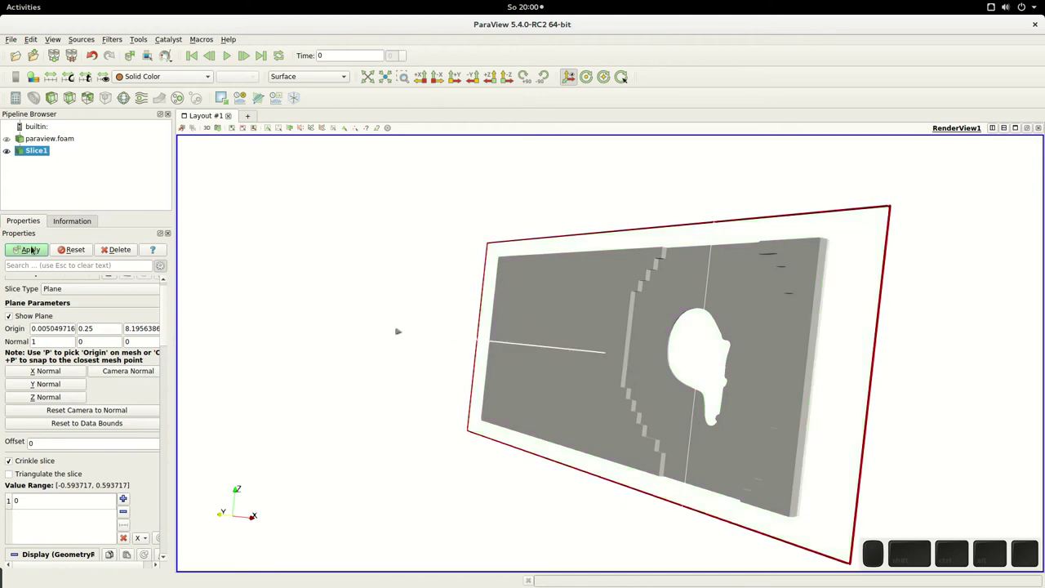
{"action": "mouse_move", "coordinate": [602, 362]}
{"action": "left_mouse_down"}
{"action": "mouse_move", "coordinate": [585, 364]}
{"action": "mouse_move", "coordinate": [597, 362]}
{"action": "left_mouse_up"}
{"action": "left_click", "coordinate": [31, 250]}
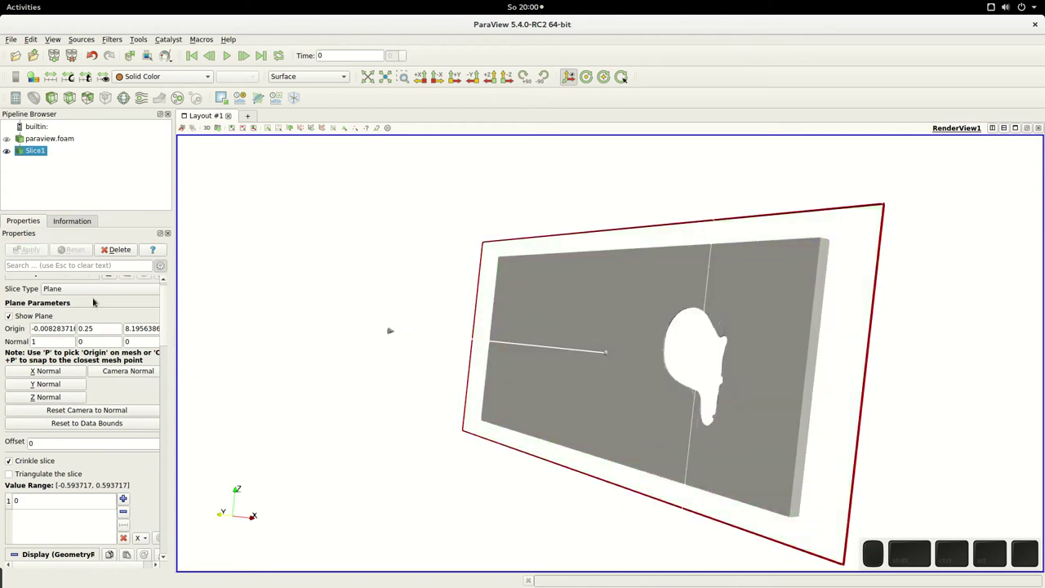
Orbit, pan and zoom onto the refined cells around the monkey in the slice
{"action": "scroll", "coordinate": [302, 77], "scroll_direction": "down", "scroll_amount": 1}
{"action": "left_click_drag", "start_coordinate": [397, 349], "coordinate": [470, 350]}
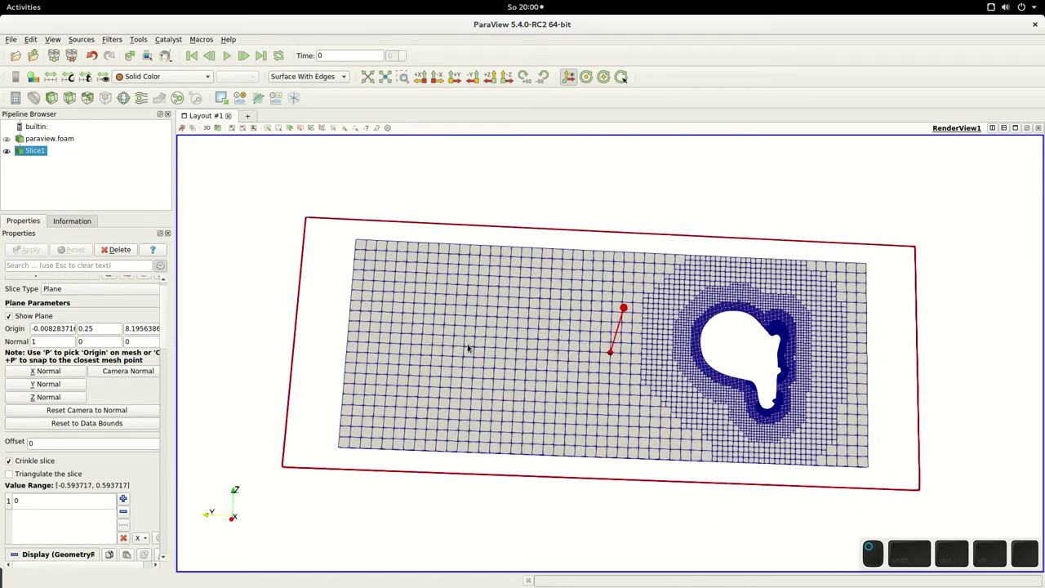
{"action": "middle_click_drag", "start_coordinate": [983, 300], "coordinate": [754, 244]}
{"action": "scroll", "coordinate": [921, 302], "scroll_direction": "up", "scroll_amount": 3}
{"action": "scroll", "coordinate": [921, 302], "scroll_direction": "up", "scroll_amount": 1}
{"action": "left_click_drag", "start_coordinate": [942, 308], "coordinate": [896, 306]}
Bring the terminal to the front and clear its screen
{"action": "mouse_move", "coordinate": [1, 1]}
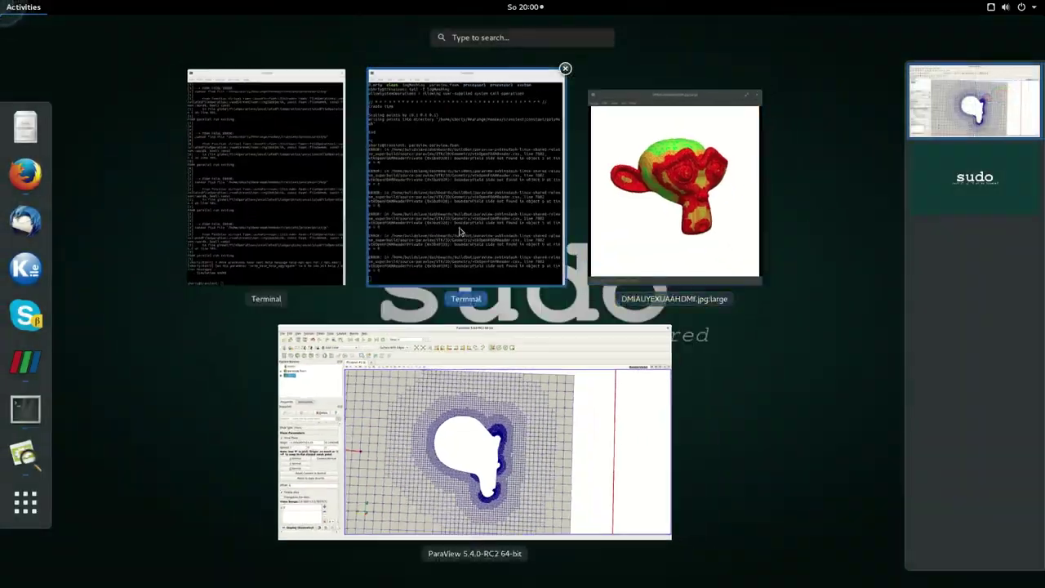
{"action": "left_click", "coordinate": [466, 180]}
{"action": "left_click", "coordinate": [621, 412]}
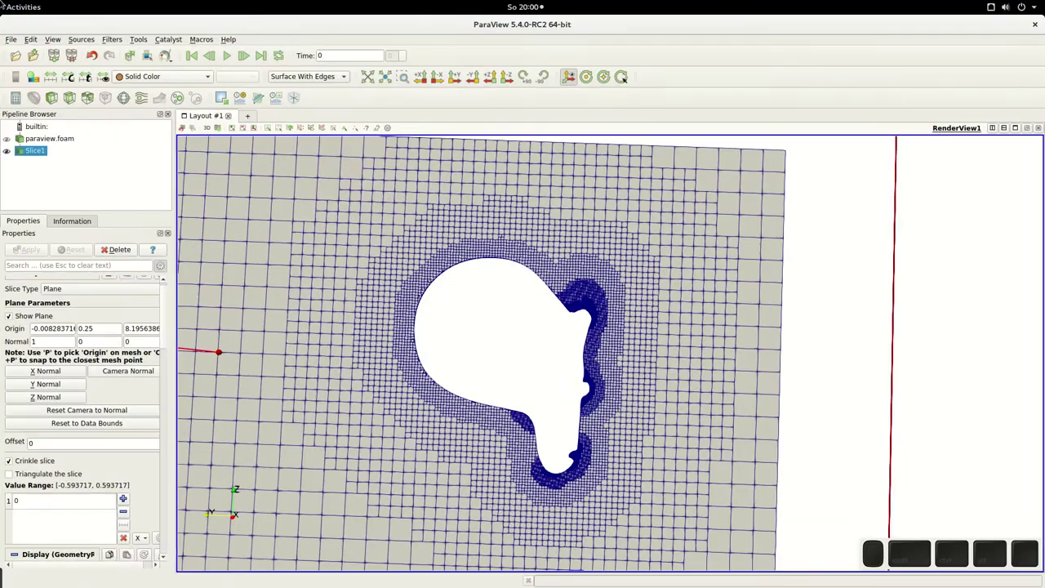
{"action": "left_click", "coordinate": [212, 229]}
{"action": "type", "text": "clear"}
{"action": "key", "text": "Return"}
Open system/snappyHexMeshDict in vim and page down to the nCellsBetweenLevels setting
{"action": "type", "text": "vim sy"}
{"action": "key", "text": "Tab"}
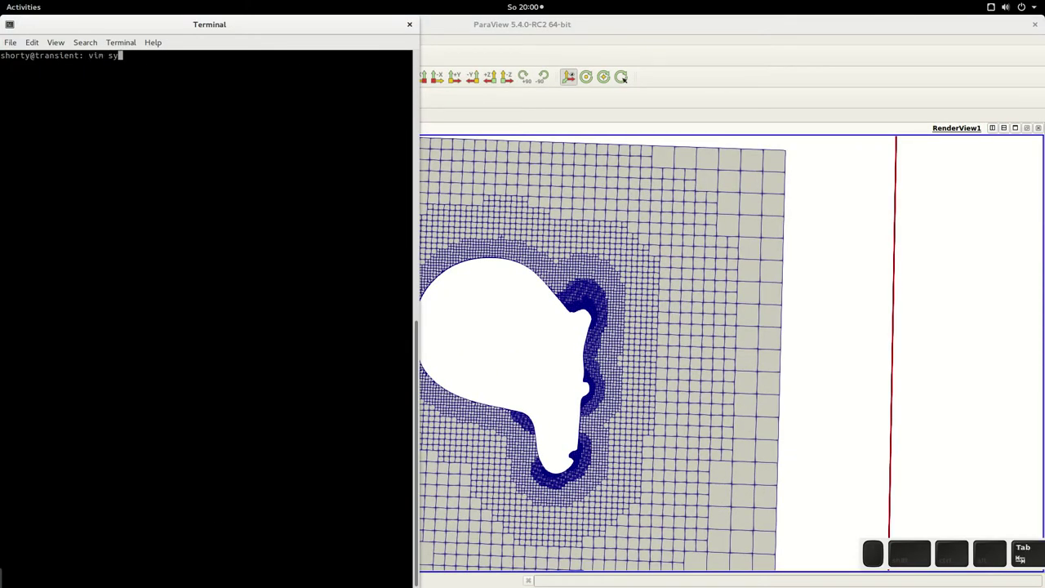
{"action": "type", "text": "s"}
{"action": "key", "text": "Tab"}
{"action": "key", "text": "Return"}
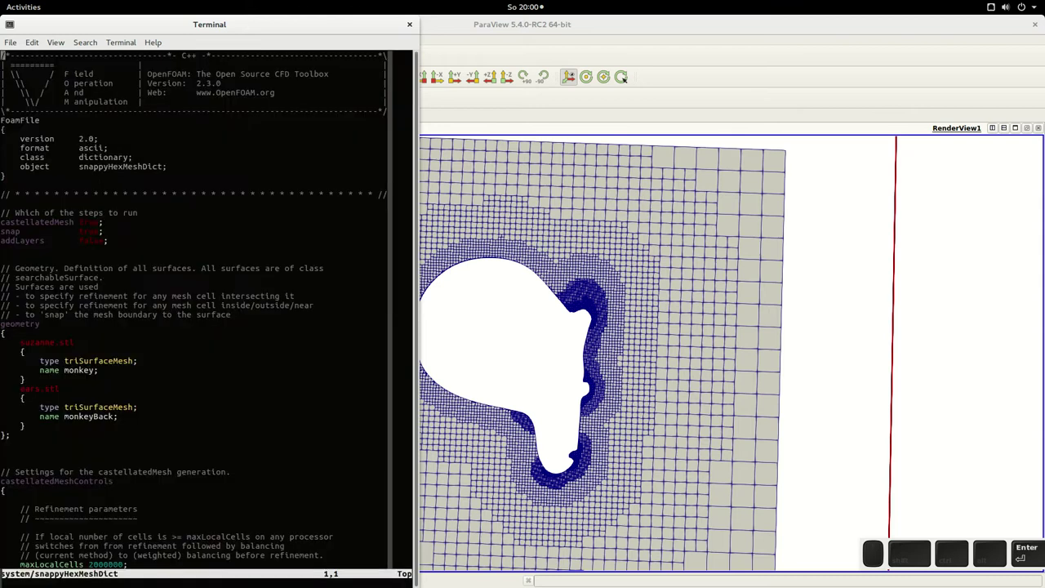
{"action": "key", "text": "ctrl+f"}
{"action": "left_click_drag", "start_coordinate": [123, 231], "coordinate": [20, 203]}
{"action": "left_click", "coordinate": [162, 296]}
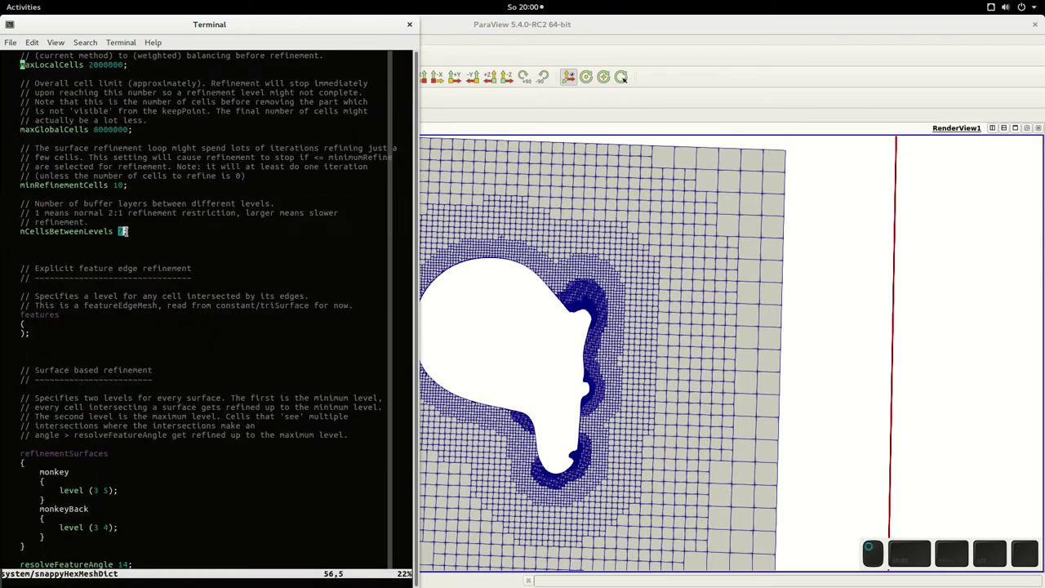
Return to ParaView and tilt the crinkled slice to an oblique view
{"action": "left_click", "coordinate": [928, 328]}
{"action": "left_click_drag", "start_coordinate": [917, 329], "coordinate": [874, 339]}
{"action": "left_click_drag", "start_coordinate": [298, 359], "coordinate": [287, 360]}
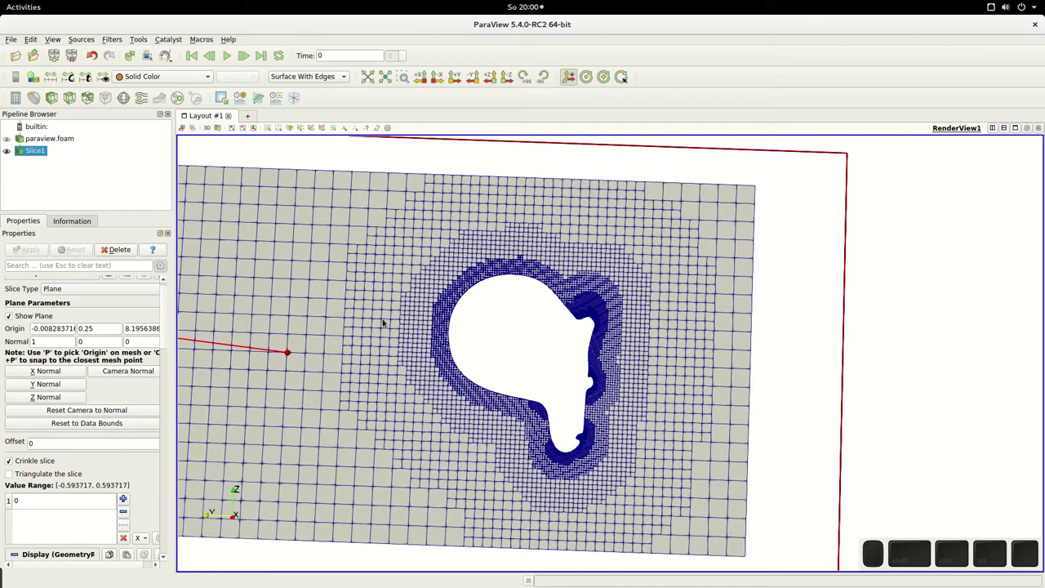
{"action": "scroll", "coordinate": [455, 373], "scroll_direction": "up", "scroll_amount": 3}
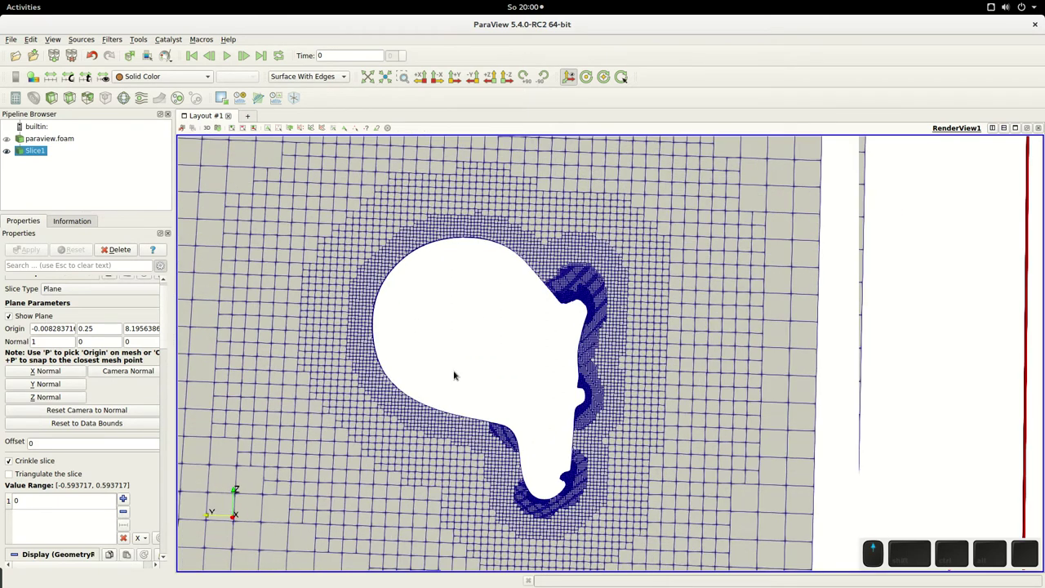
{"action": "scroll", "coordinate": [505, 380], "scroll_direction": "down", "scroll_amount": 1}
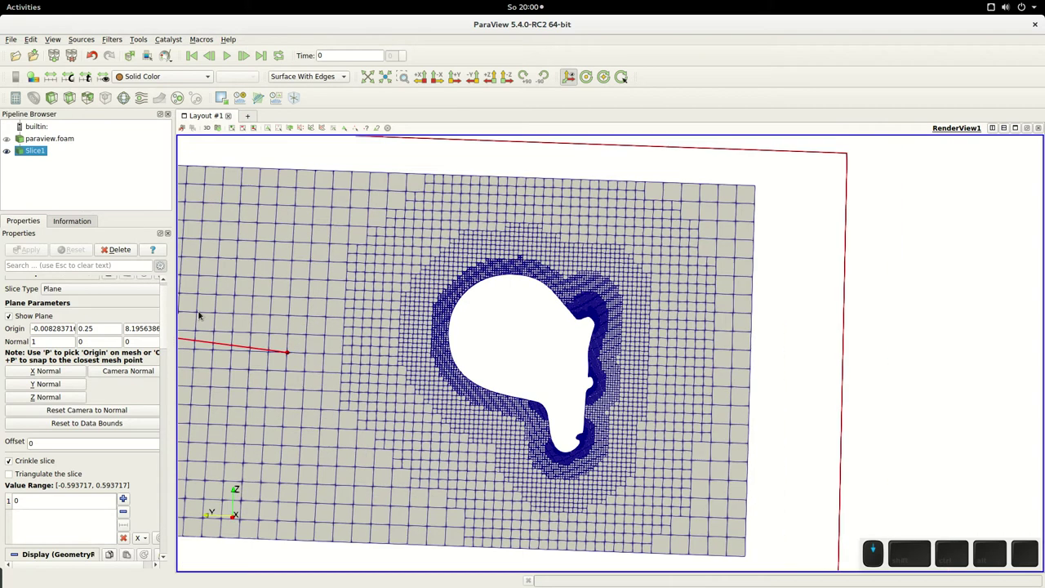
{"action": "left_click", "coordinate": [272, 333]}
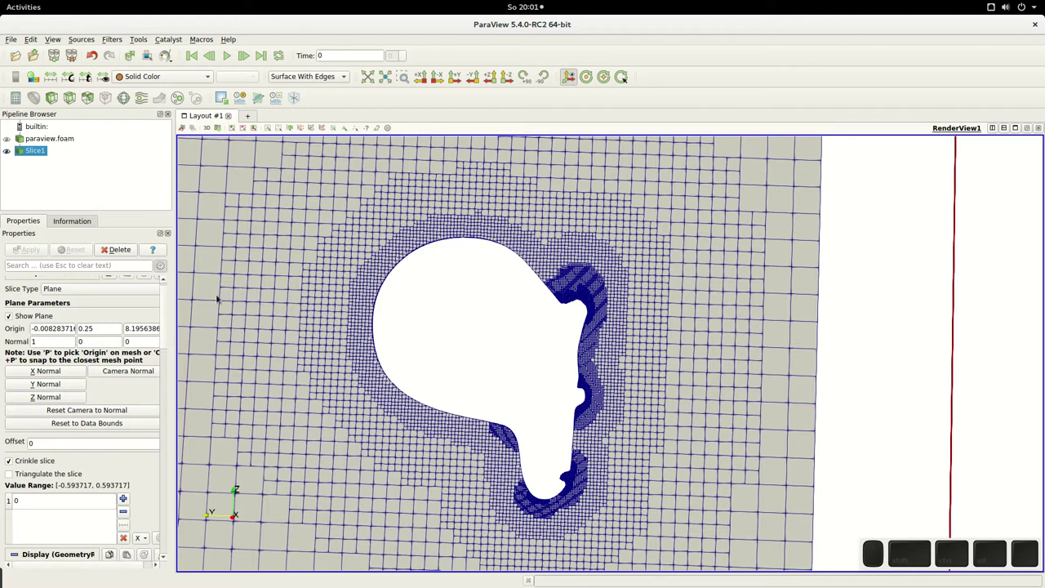
{"action": "scroll", "coordinate": [253, 341], "scroll_direction": "up", "scroll_amount": 2}
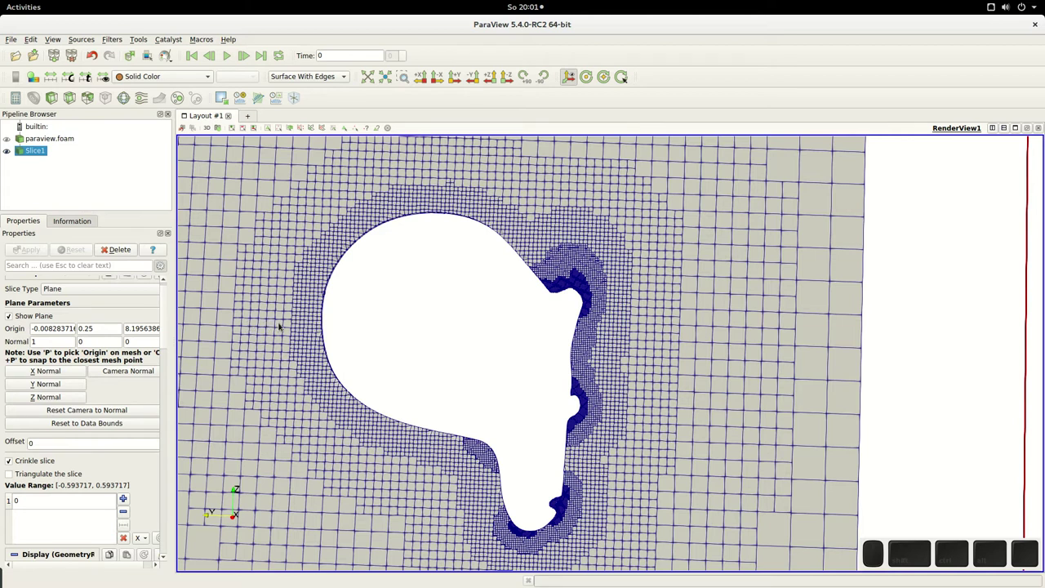
Hide the slice plane widget and pan and zoom along the monkey outline in the slice mesh
{"action": "scroll", "coordinate": [285, 331], "scroll_direction": "up", "scroll_amount": 3}
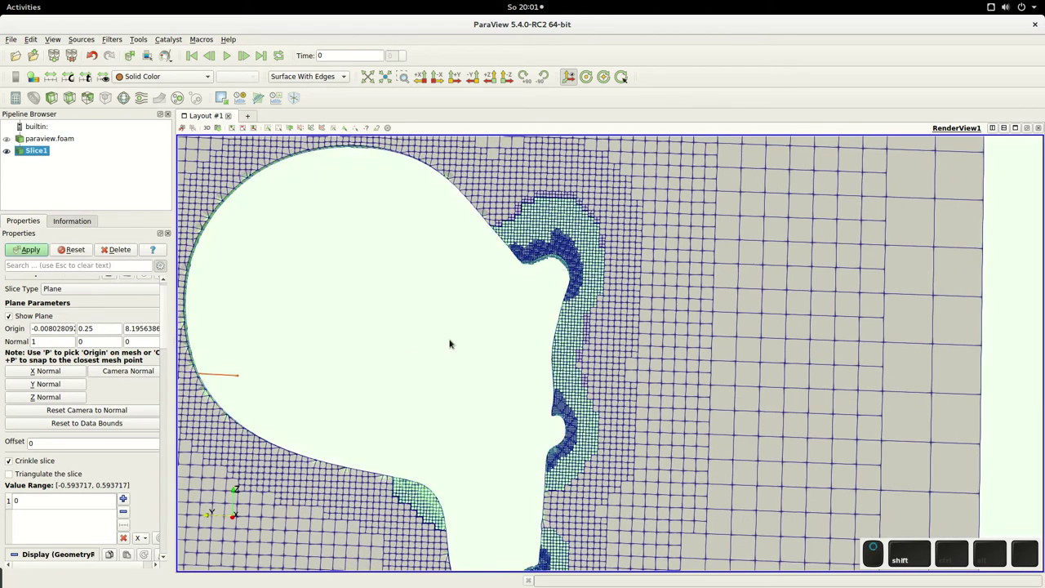
{"action": "scroll", "coordinate": [290, 344], "scroll_direction": "down", "scroll_amount": 2}
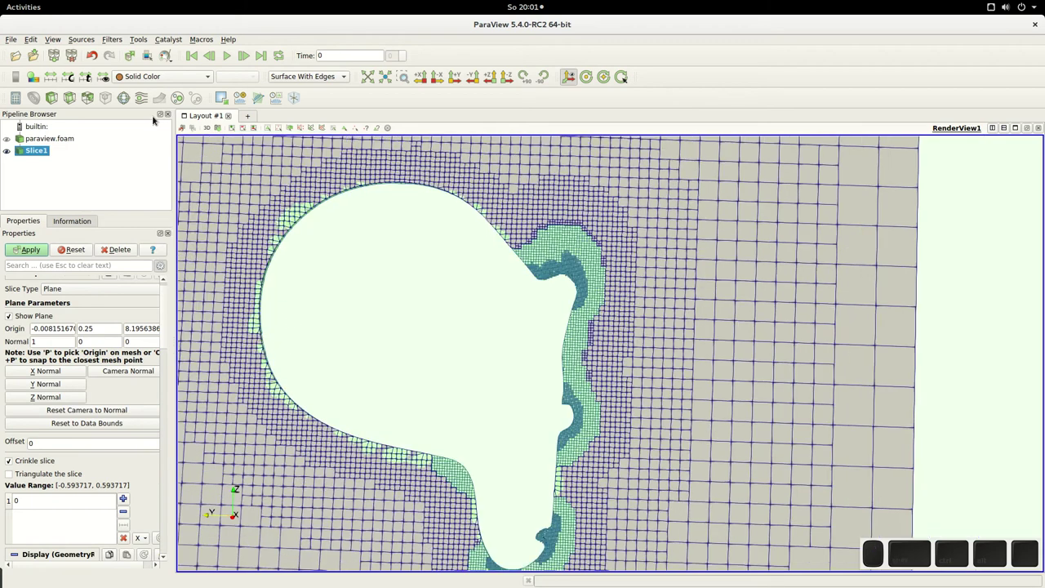
{"action": "scroll", "coordinate": [162, 291], "scroll_direction": "up", "scroll_amount": 1}
{"action": "left_click", "coordinate": [8, 325]}
{"action": "left_click_drag", "start_coordinate": [321, 305], "coordinate": [522, 291]}
{"action": "scroll", "coordinate": [322, 273], "scroll_direction": "up", "scroll_amount": 5}
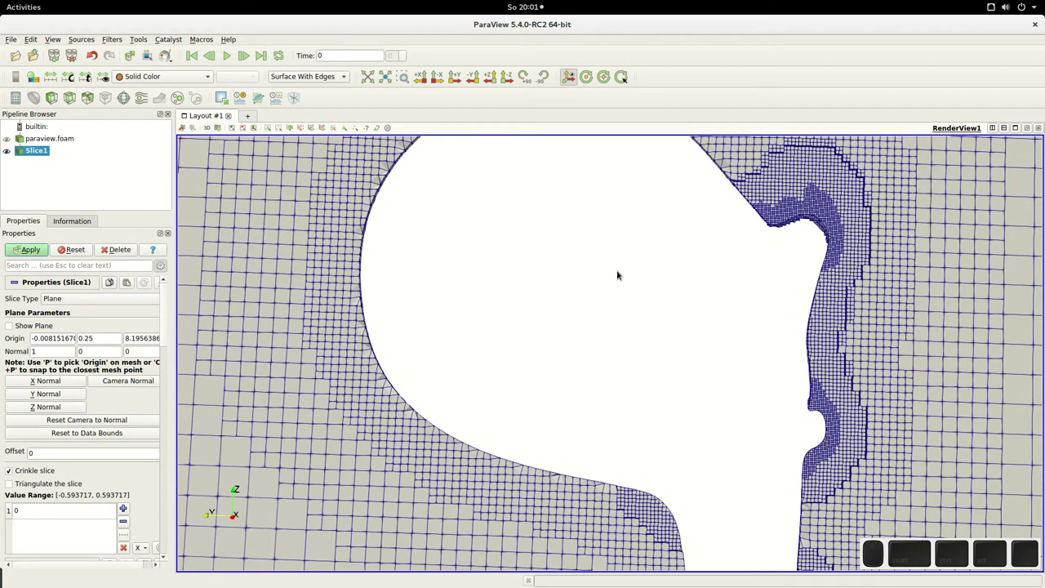
{"action": "left_click_drag", "start_coordinate": [617, 272], "coordinate": [357, 327]}
{"action": "scroll", "coordinate": [339, 343], "scroll_direction": "up", "scroll_amount": 3}
{"action": "left_click_drag", "start_coordinate": [321, 357], "coordinate": [466, 259]}
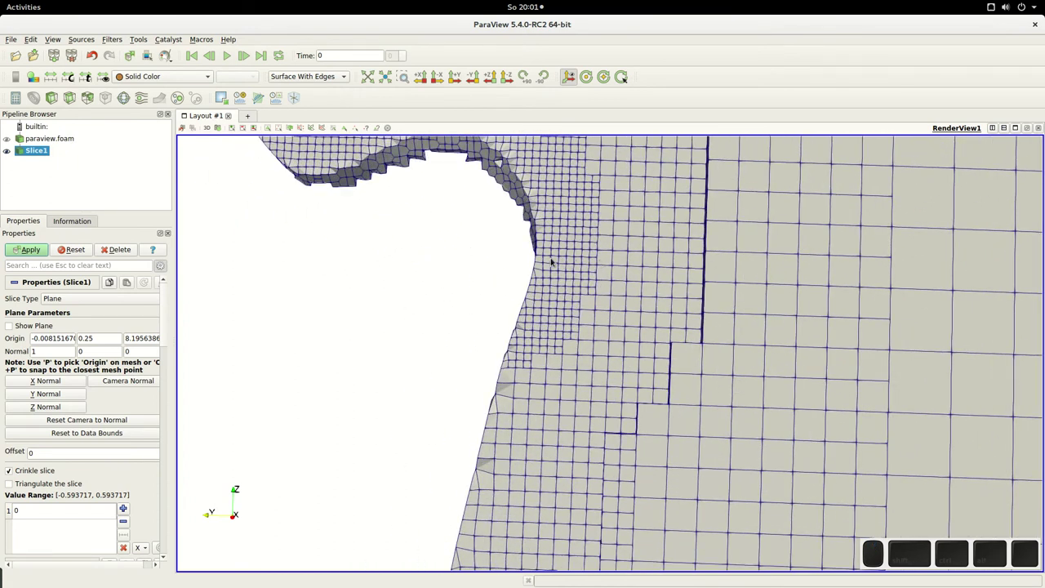
{"action": "left_click_drag", "start_coordinate": [537, 258], "coordinate": [503, 297]}
{"action": "left_click_drag", "start_coordinate": [431, 389], "coordinate": [448, 330]}
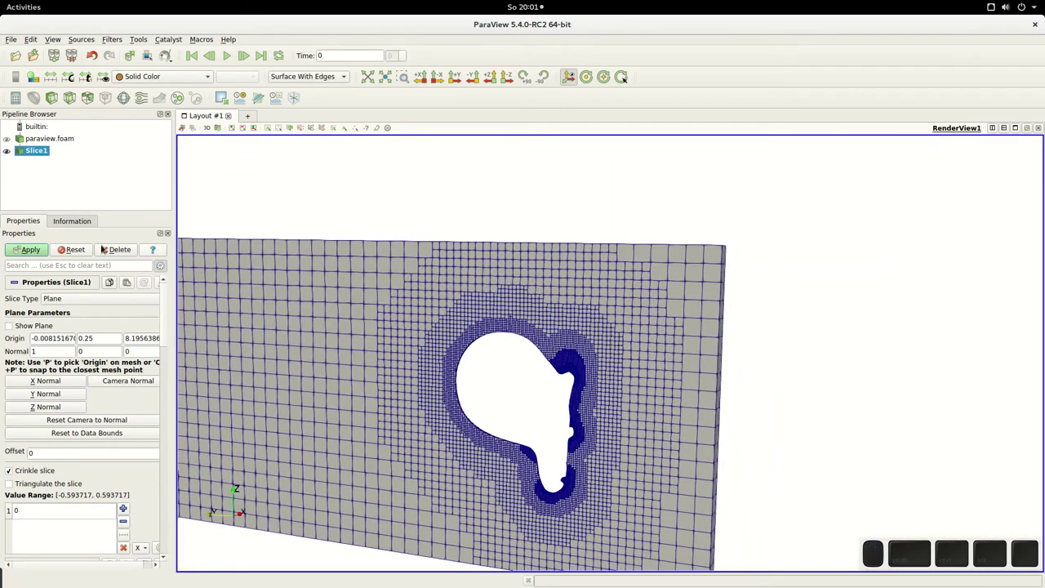
Hide Slice1 and reapply paraview.foam with the monkey and monkeyBack mesh regions included
{"action": "left_click", "coordinate": [36, 140]}
{"action": "left_click", "coordinate": [6, 151]}
{"action": "left_click", "coordinate": [11, 456]}
{"action": "left_click", "coordinate": [11, 448]}
{"action": "left_click", "coordinate": [27, 251]}
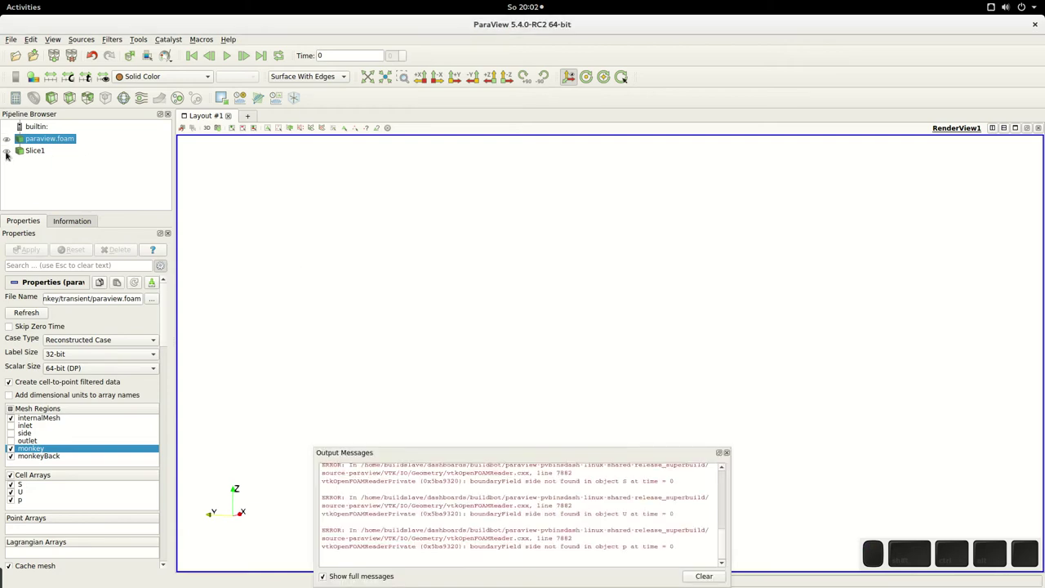
{"action": "left_click", "coordinate": [7, 153]}
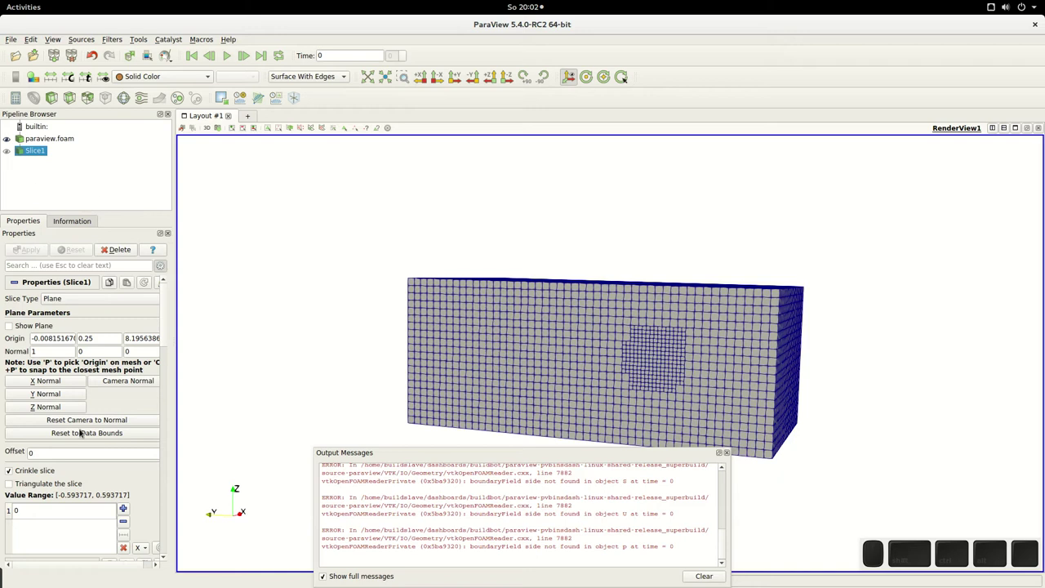
Uncheck internalMesh and other patches, keeping monkey and monkeyBack, apply, and close Output Messages
{"action": "left_click", "coordinate": [59, 139]}
{"action": "left_click", "coordinate": [11, 418]}
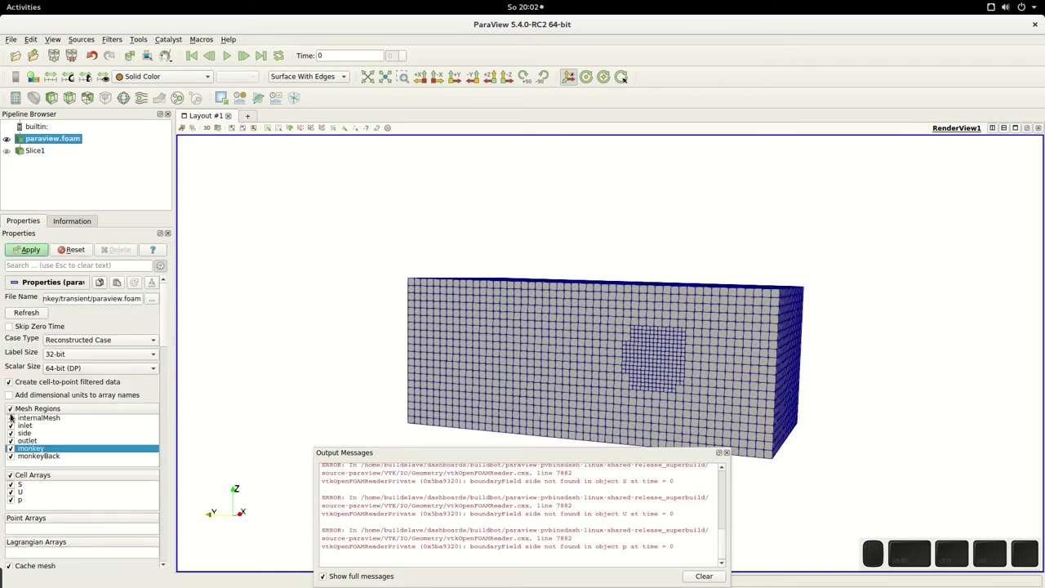
{"action": "left_click", "coordinate": [10, 449]}
{"action": "left_click", "coordinate": [10, 450]}
{"action": "left_click", "coordinate": [10, 456]}
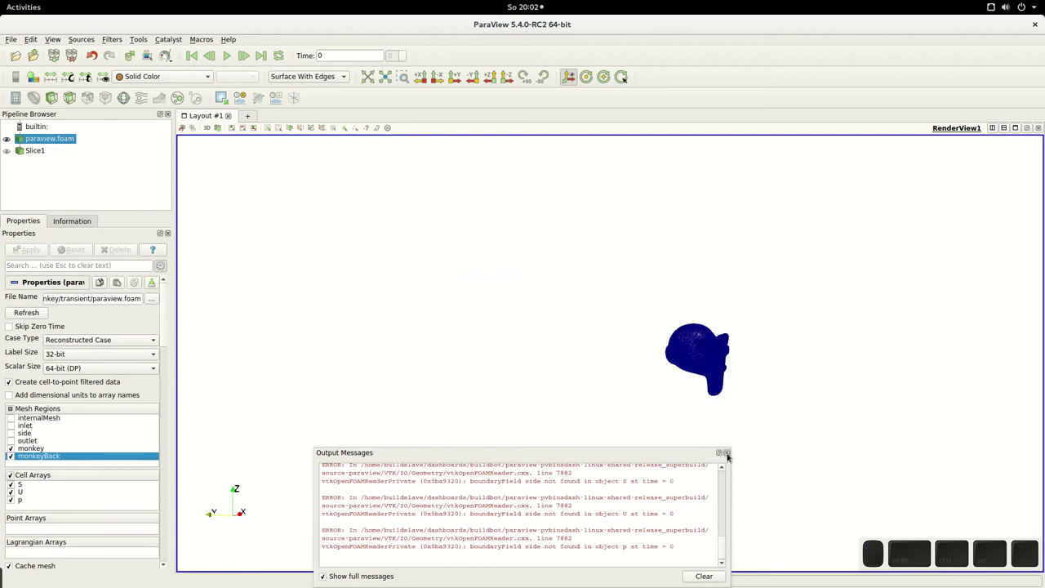
{"action": "left_click", "coordinate": [727, 453]}
Orbit and zoom the monkey surface mesh to view it from below
{"action": "left_click_drag", "start_coordinate": [648, 387], "coordinate": [659, 280]}
{"action": "scroll", "coordinate": [585, 253], "scroll_direction": "up", "scroll_amount": 10}
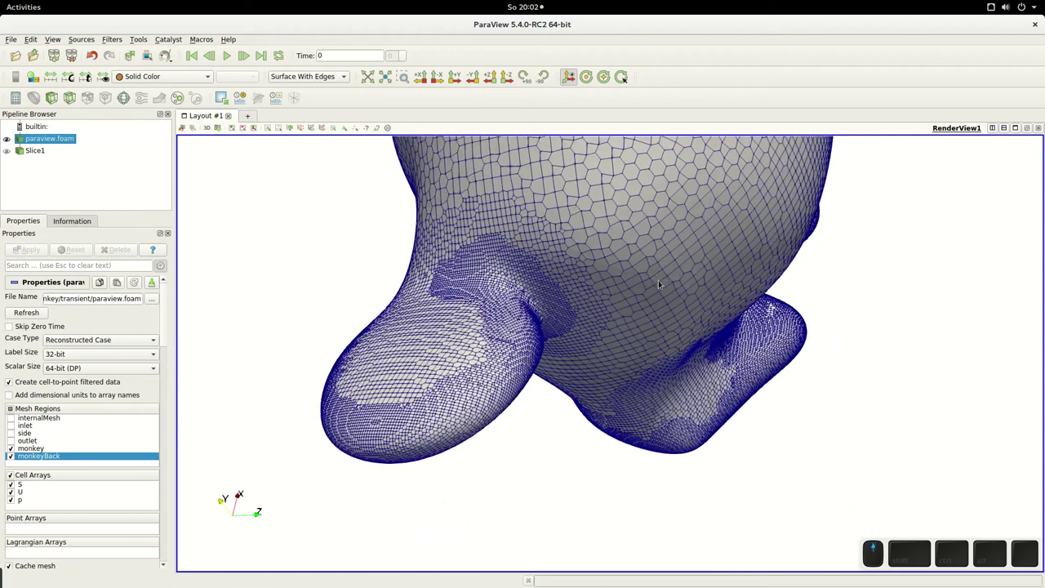
{"action": "scroll", "coordinate": [658, 284], "scroll_direction": "up", "scroll_amount": 3}
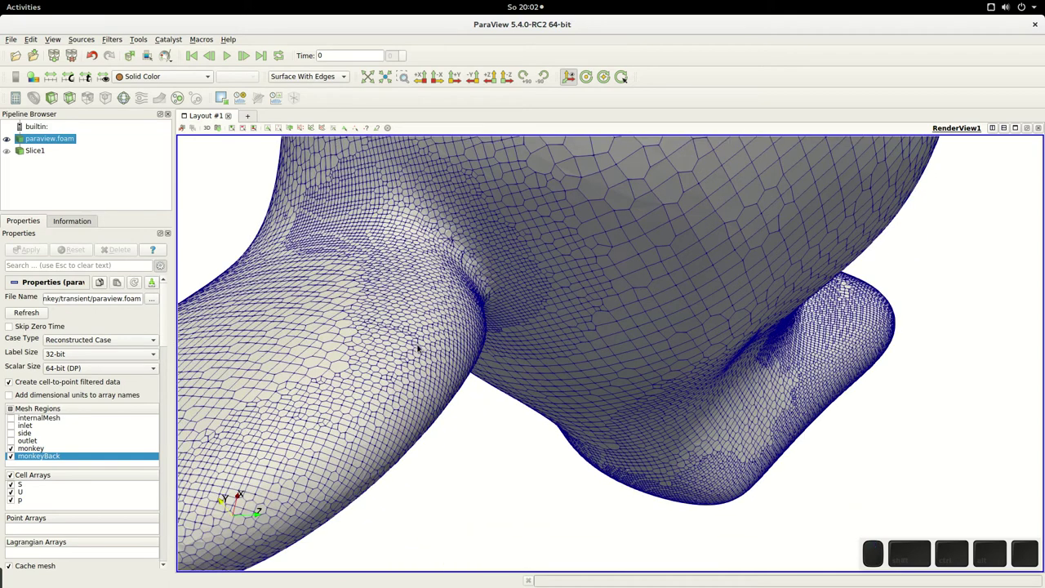
{"action": "scroll", "coordinate": [346, 429], "scroll_direction": "down", "scroll_amount": 2}
{"action": "left_click_drag", "start_coordinate": [338, 411], "coordinate": [588, 437]}
{"action": "middle_click_drag", "start_coordinate": [588, 437], "coordinate": [503, 373]}
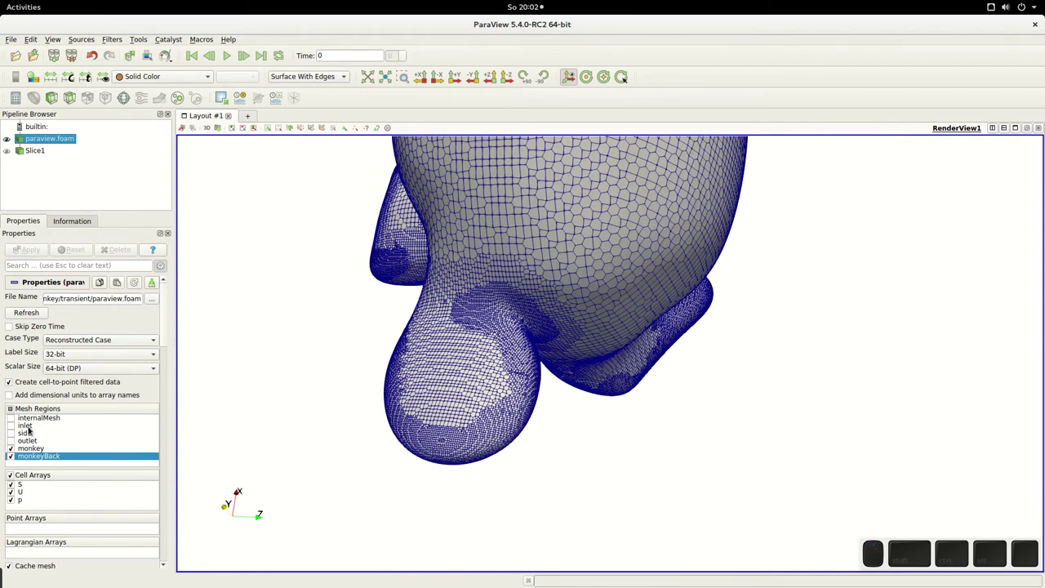
Set the monkey's representation to Surface and colour it by vtkBlockColors
{"action": "left_click", "coordinate": [294, 77]}
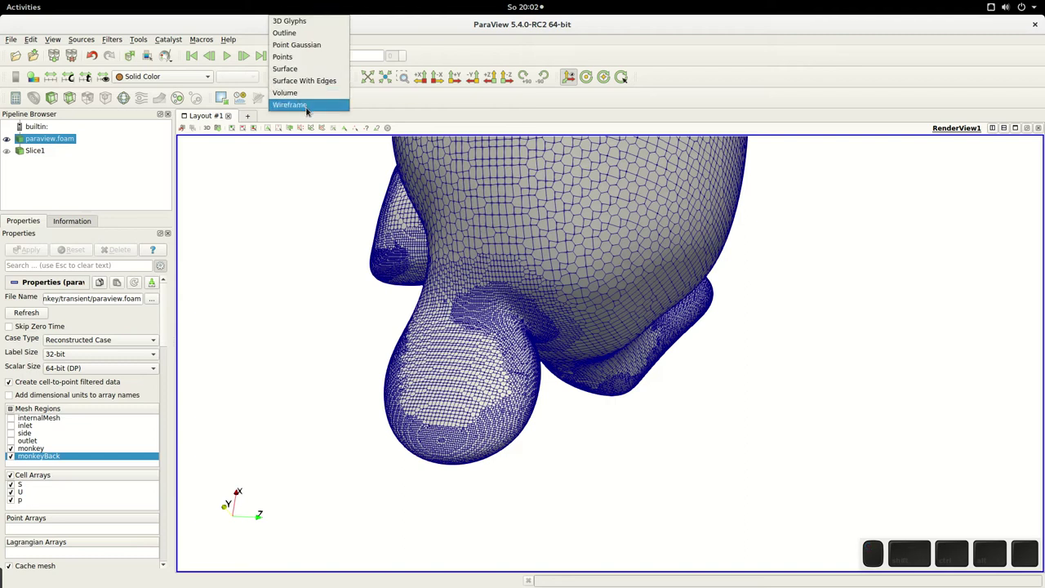
{"action": "left_click", "coordinate": [304, 80]}
{"action": "left_click", "coordinate": [198, 76]}
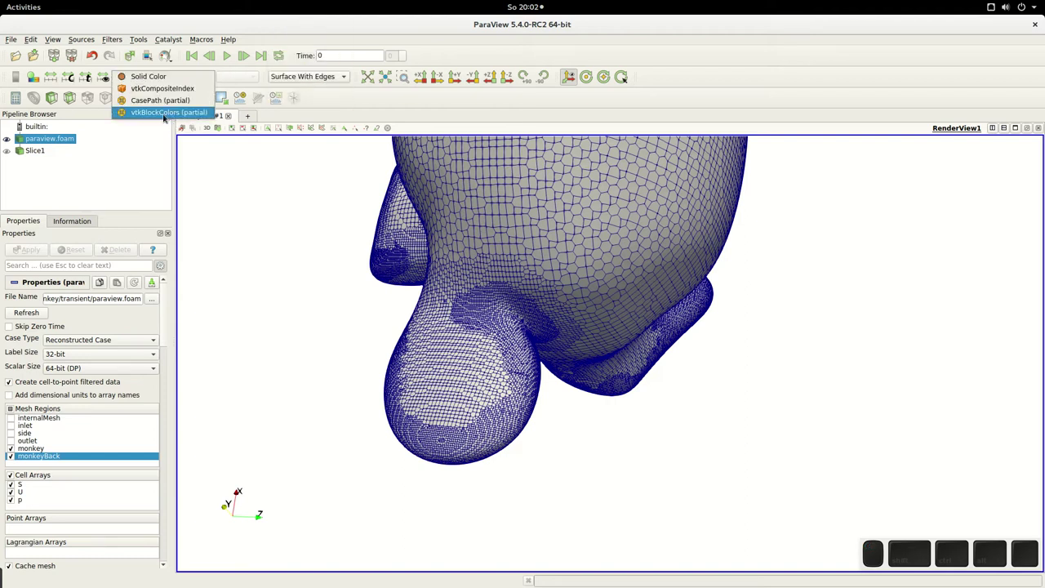
{"action": "left_click", "coordinate": [163, 114]}
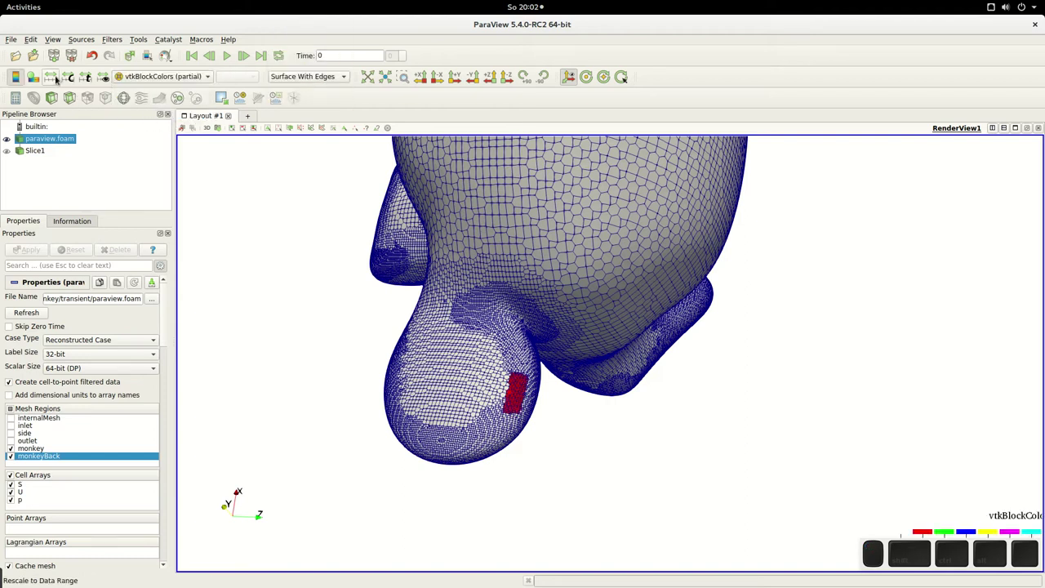
Rotate and zoom the monkey to show both red monkeyBack patches
{"action": "scroll", "coordinate": [294, 76], "scroll_direction": "up", "scroll_amount": 1}
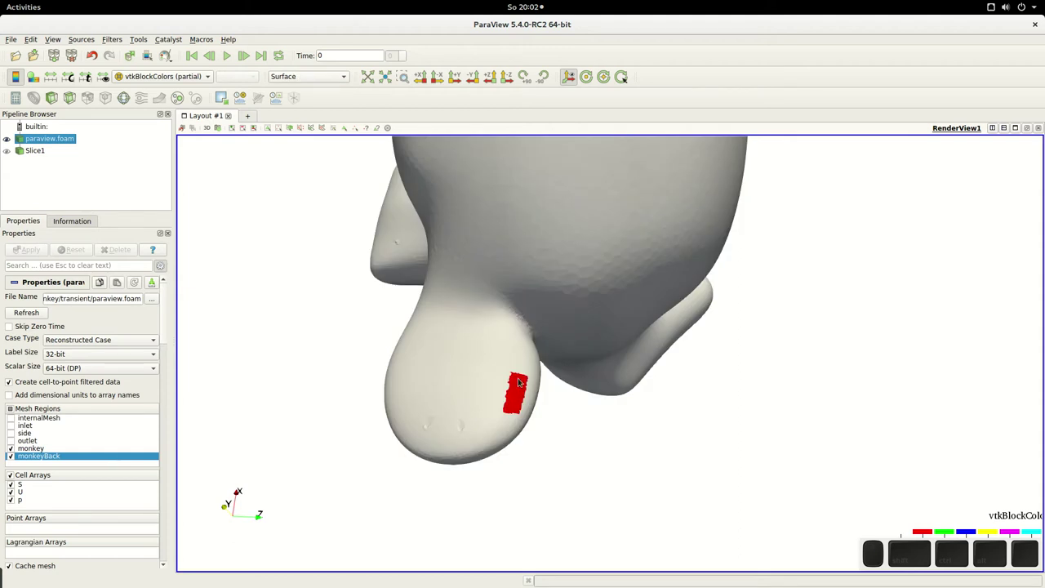
{"action": "left_click_drag", "start_coordinate": [514, 385], "coordinate": [707, 258]}
{"action": "left_click_drag", "start_coordinate": [594, 275], "coordinate": [564, 332]}
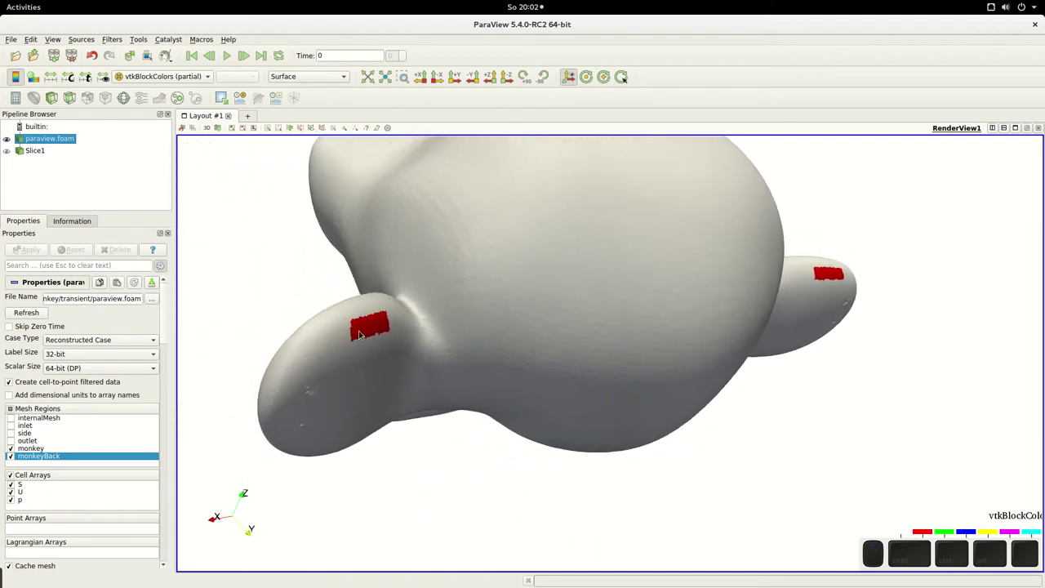
{"action": "left_click_drag", "start_coordinate": [359, 335], "coordinate": [397, 293]}
{"action": "scroll", "coordinate": [416, 352], "scroll_direction": "down", "scroll_amount": 5}
{"action": "scroll", "coordinate": [512, 281], "scroll_direction": "up", "scroll_amount": 8}
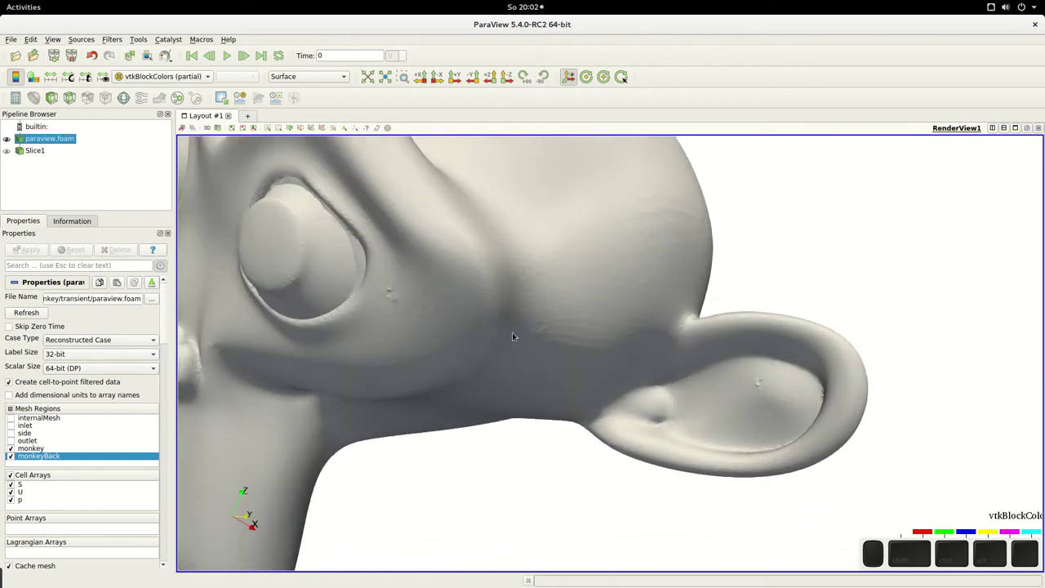
Zoom in on the monkey's face and eye to inspect the surface mesh
{"action": "left_click_drag", "start_coordinate": [387, 265], "coordinate": [602, 328]}
{"action": "scroll", "coordinate": [525, 236], "scroll_direction": "up", "scroll_amount": 10}
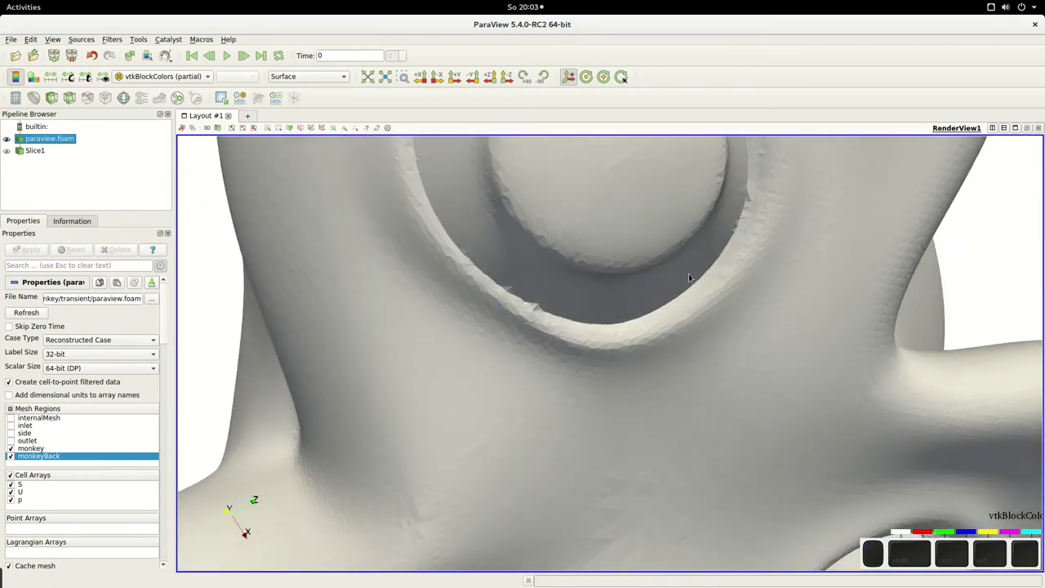
{"action": "scroll", "coordinate": [678, 272], "scroll_direction": "down", "scroll_amount": 8}
{"action": "left_click_drag", "start_coordinate": [659, 265], "coordinate": [486, 330]}
{"action": "scroll", "coordinate": [595, 238], "scroll_direction": "up", "scroll_amount": 8}
{"action": "scroll", "coordinate": [534, 284], "scroll_direction": "up", "scroll_amount": 3}
{"action": "scroll", "coordinate": [530, 387], "scroll_direction": "down", "scroll_amount": 6}
{"action": "left_click_drag", "start_coordinate": [462, 341], "coordinate": [490, 367]}
{"action": "scroll", "coordinate": [490, 367], "scroll_direction": "up", "scroll_amount": 3}
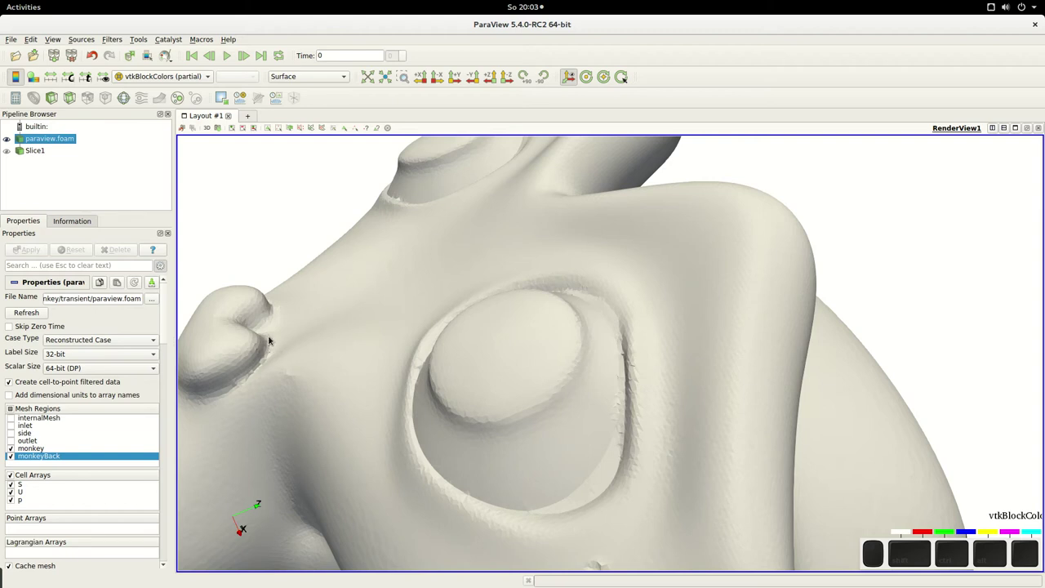
{"action": "scroll", "coordinate": [436, 362], "scroll_direction": "up", "scroll_amount": 5}
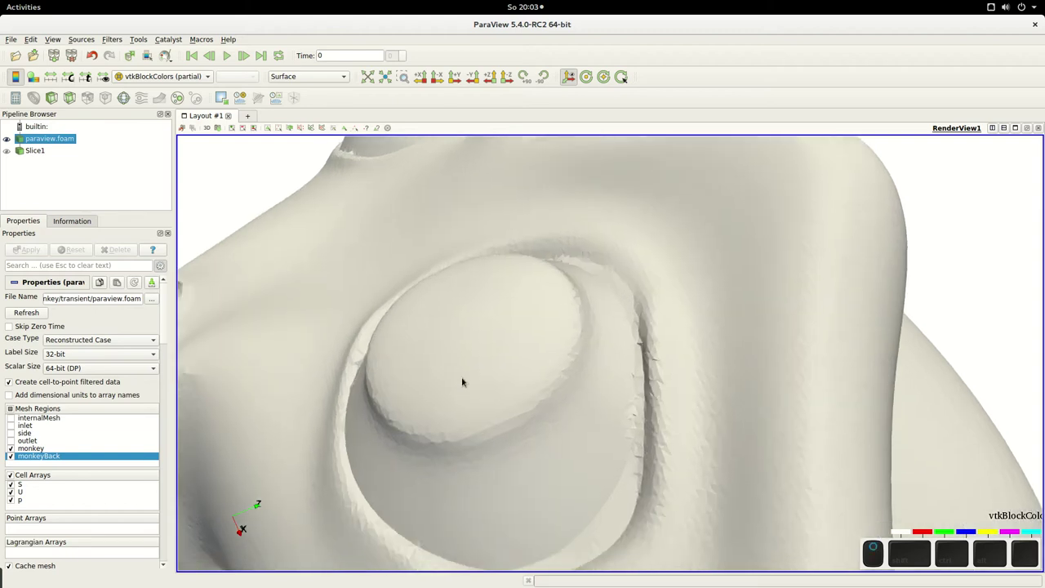
Orbit around the eye socket and ears to view the mesh from other angles
{"action": "left_click_drag", "start_coordinate": [468, 351], "coordinate": [399, 322]}
{"action": "scroll", "coordinate": [376, 317], "scroll_direction": "down", "scroll_amount": 5}
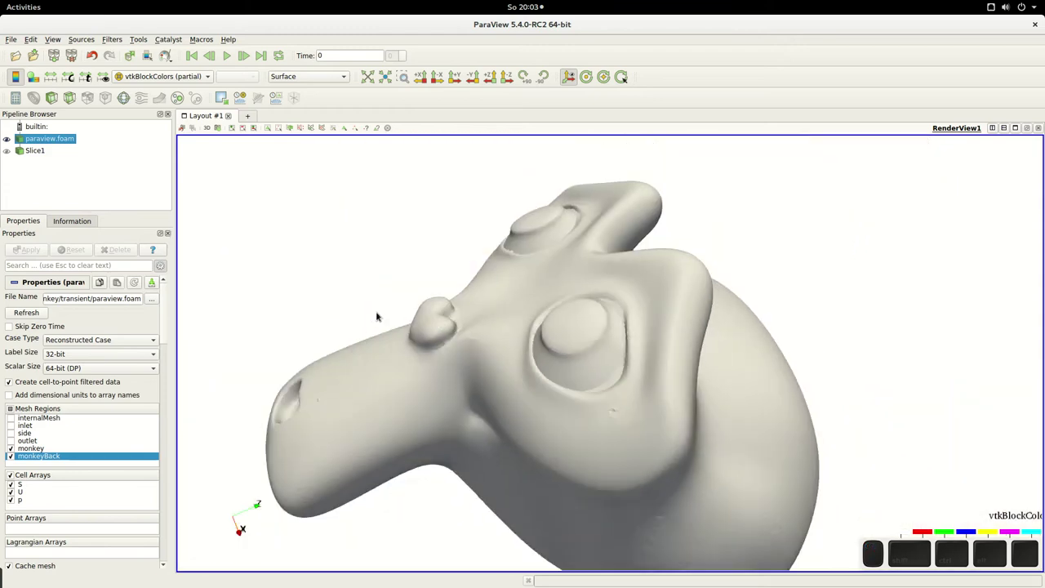
{"action": "scroll", "coordinate": [513, 409], "scroll_direction": "up", "scroll_amount": 5}
{"action": "left_click_drag", "start_coordinate": [482, 405], "coordinate": [639, 303]}
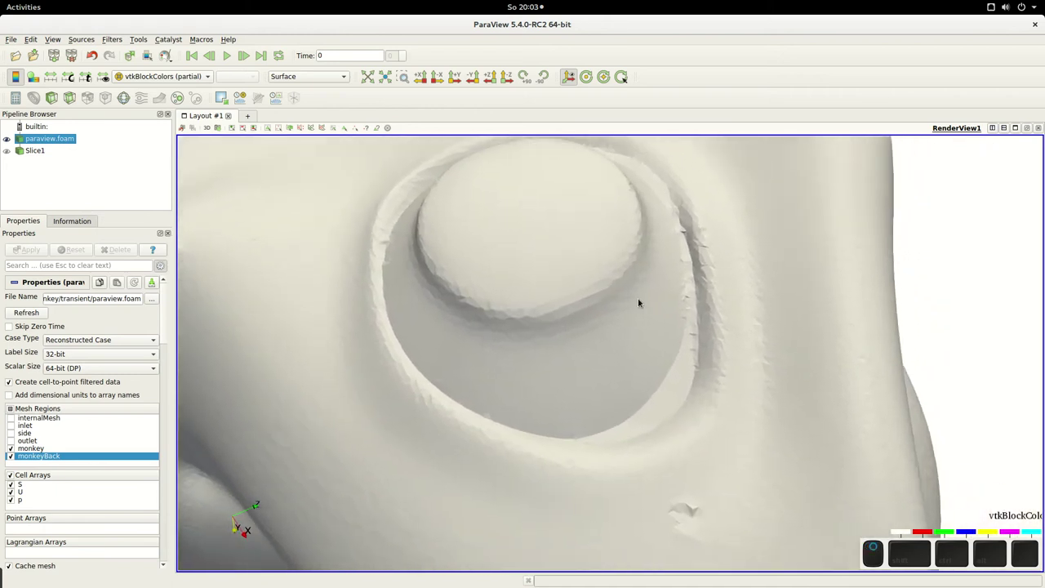
{"action": "scroll", "coordinate": [638, 303], "scroll_direction": "up", "scroll_amount": 2}
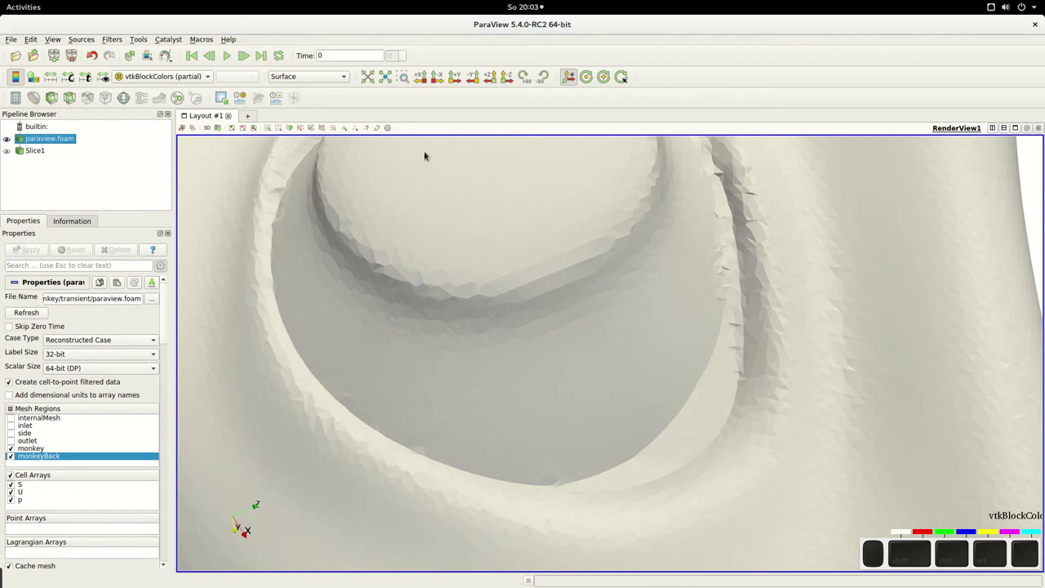
{"action": "scroll", "coordinate": [317, 77], "scroll_direction": "down", "scroll_amount": 1}
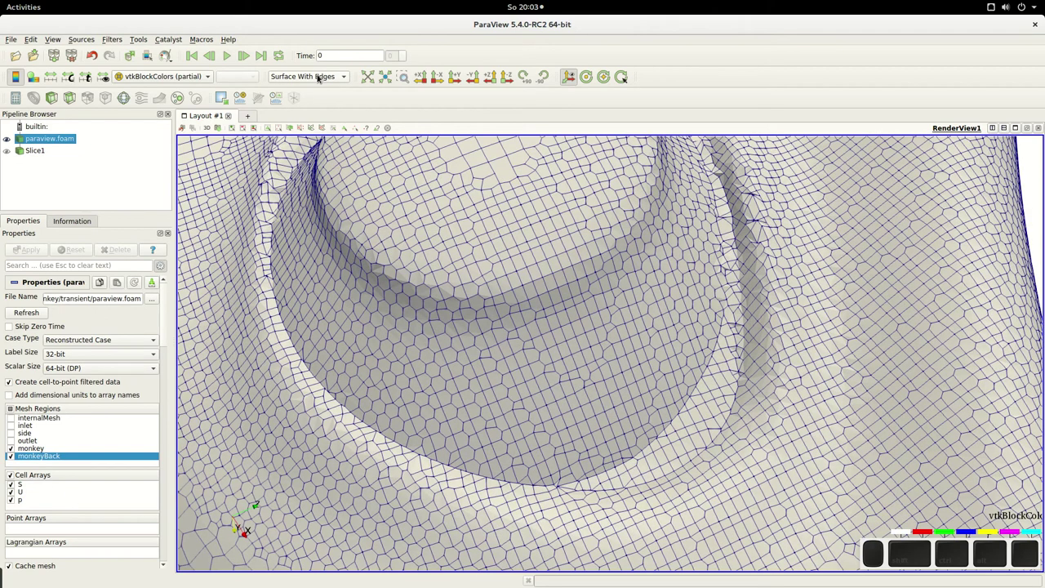
{"action": "scroll", "coordinate": [318, 77], "scroll_direction": "up", "scroll_amount": 1}
{"action": "scroll", "coordinate": [681, 384], "scroll_direction": "down", "scroll_amount": 5}
{"action": "left_click_drag", "start_coordinate": [627, 406], "coordinate": [451, 397]}
{"action": "left_click_drag", "start_coordinate": [370, 315], "coordinate": [509, 414]}
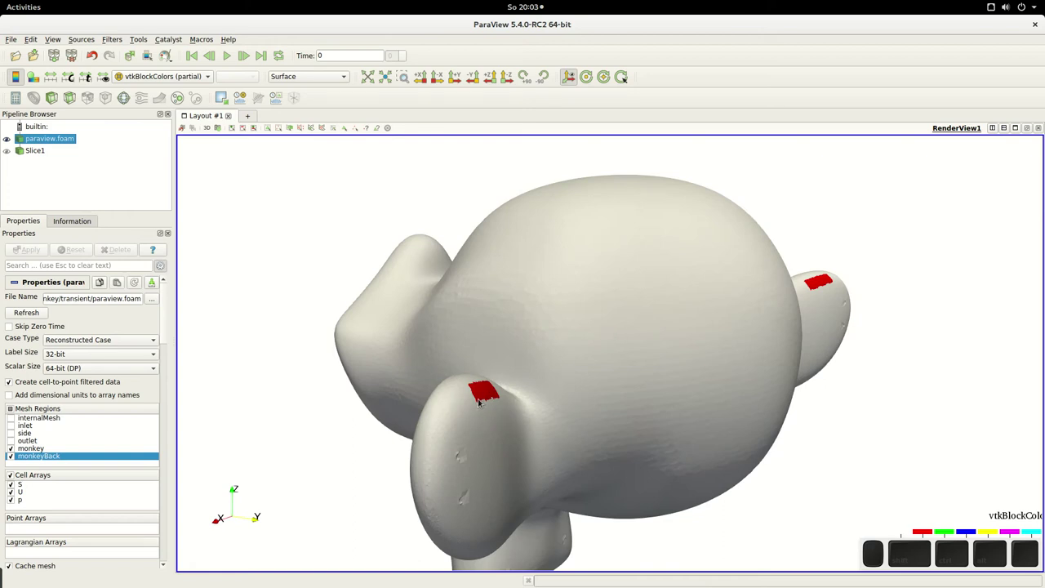
{"action": "left_click_drag", "start_coordinate": [480, 400], "coordinate": [438, 399]}
Hide the monkey region so only monkeyBack remains, then exit ParaView
{"action": "left_click", "coordinate": [10, 448]}
{"action": "left_click", "coordinate": [38, 249]}
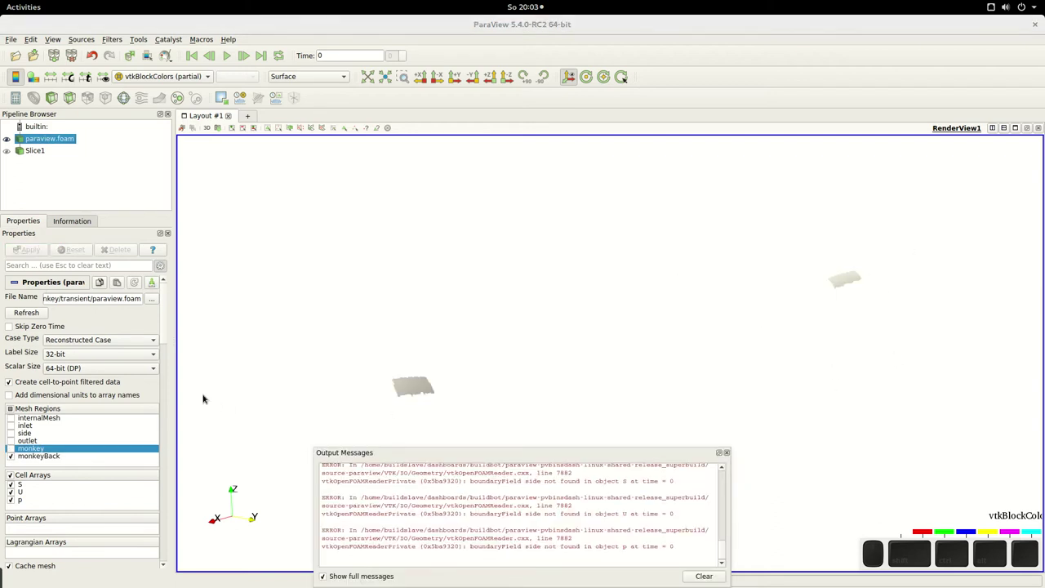
{"action": "left_click", "coordinate": [10, 39]}
{"action": "left_click", "coordinate": [47, 236]}
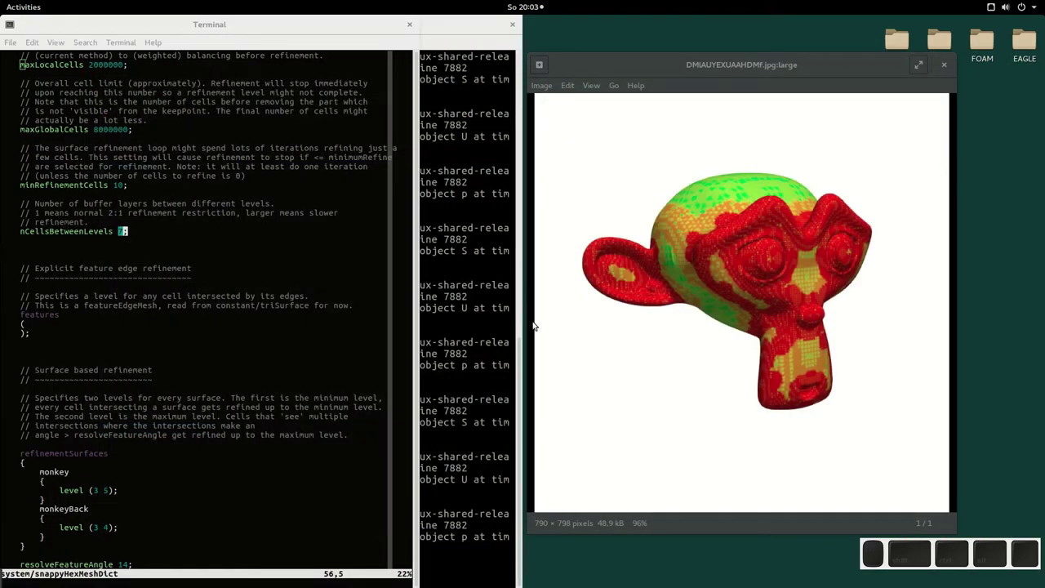
Close the image viewer, quit the snappyHexMeshDict editor and exit the extra shell
{"action": "left_click", "coordinate": [943, 66]}
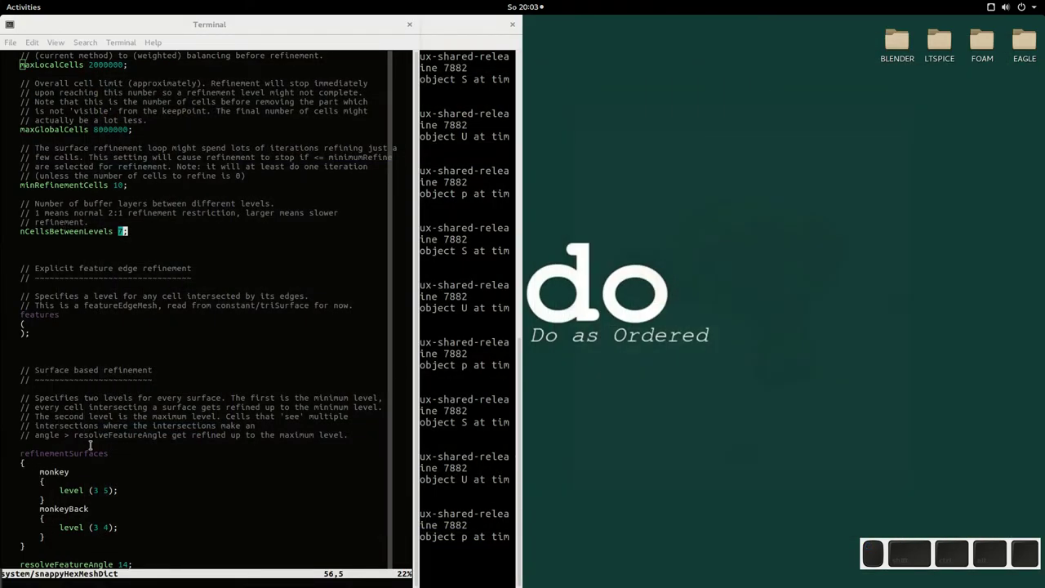
{"action": "type", "text": ":q"}
{"action": "key", "text": "Return"}
{"action": "type", "text": "exit"}
{"action": "key", "text": "Return"}
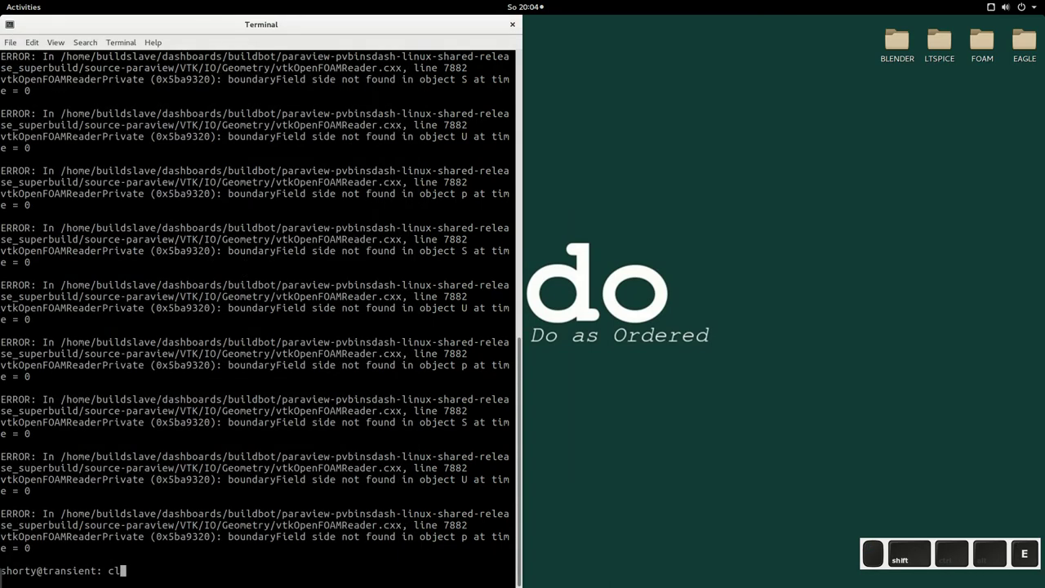
Clear the terminal, readjust the text size and list the case directory
{"action": "key", "text": "ctrl+l"}
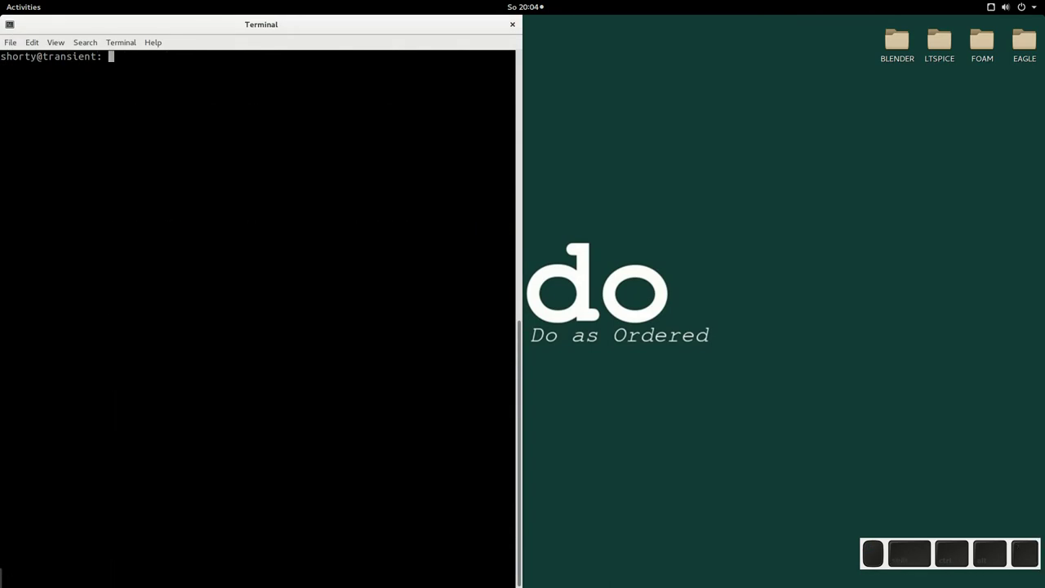
{"action": "key", "text": "ctrl+minus"}
{"action": "key", "text": "ctrl+plus"}
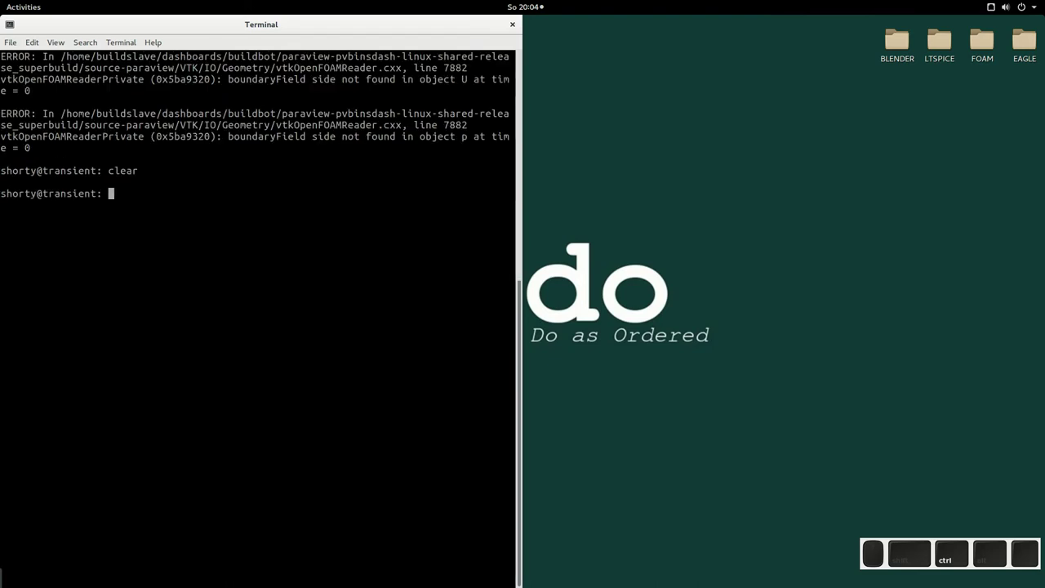
{"action": "type", "text": "ls"}
{"action": "key", "text": "Return"}
Begin the vim system/controlDict command, correcting the typed path with Tab completion
{"action": "type", "text": "vim system/"}
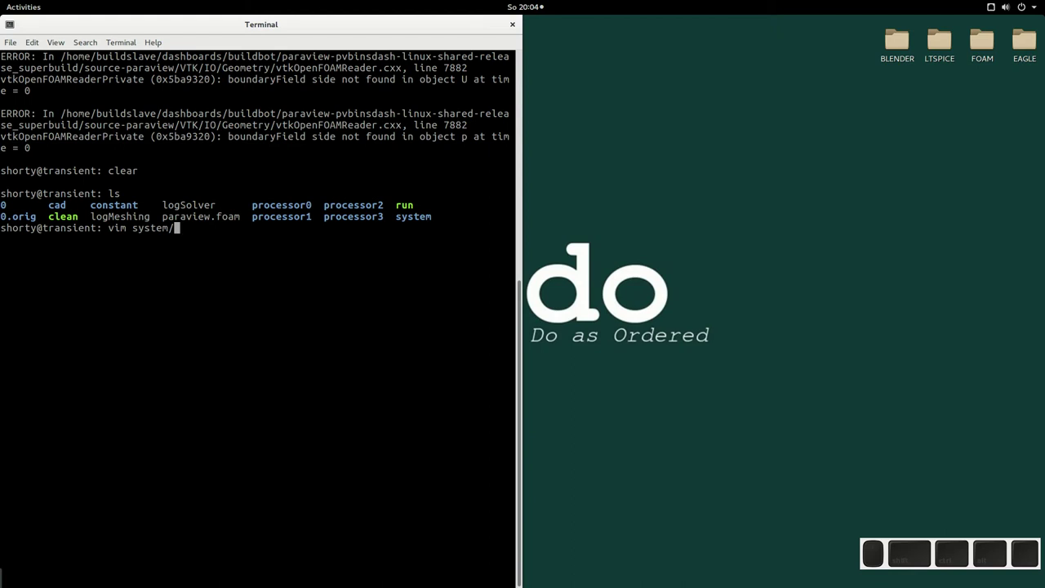
{"action": "key", "text": "BackSpace"}
{"action": "key", "text": "BackSpace"}
{"action": "key", "text": "BackSpace"}
{"action": "key", "text": "BackSpace"}
{"action": "key", "text": "BackSpace"}
{"action": "key", "text": "BackSpace"}
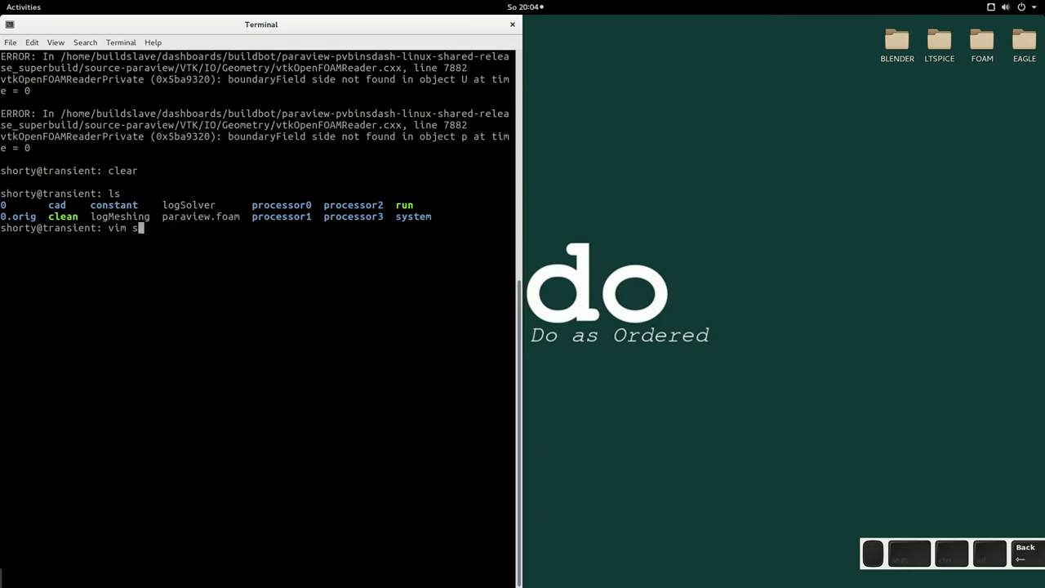
{"action": "type", "text": "y"}
{"action": "key", "text": "Tab"}
Open system/controlDict in vim and scroll to the S scalar-transport function
{"action": "type", "text": "c"}
{"action": "key", "text": "Tab"}
{"action": "key", "text": "Return"}
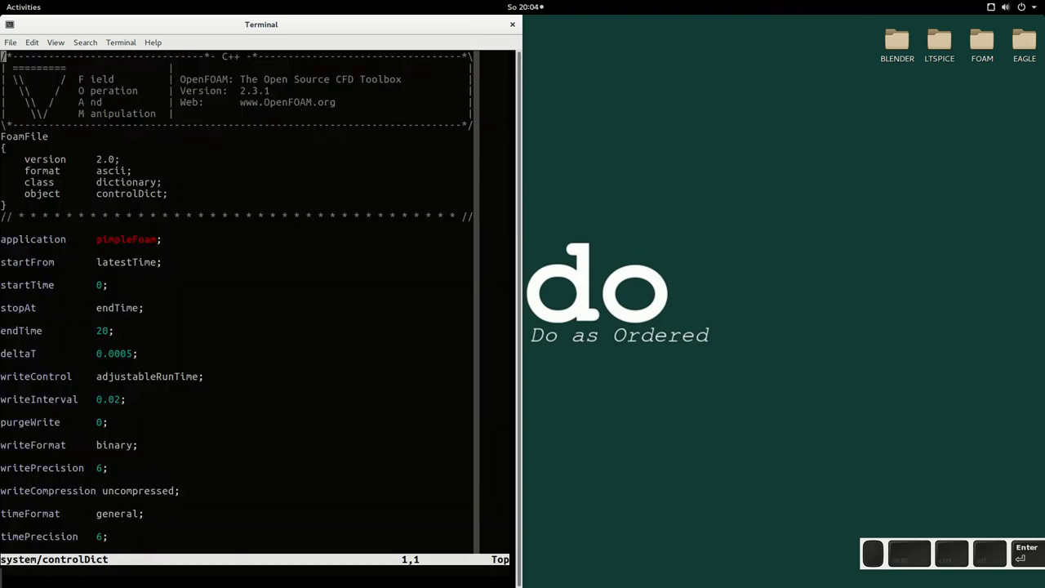
{"action": "key", "text": "ctrl+f"}
{"action": "left_click_drag", "start_coordinate": [49, 331], "coordinate": [4, 228]}
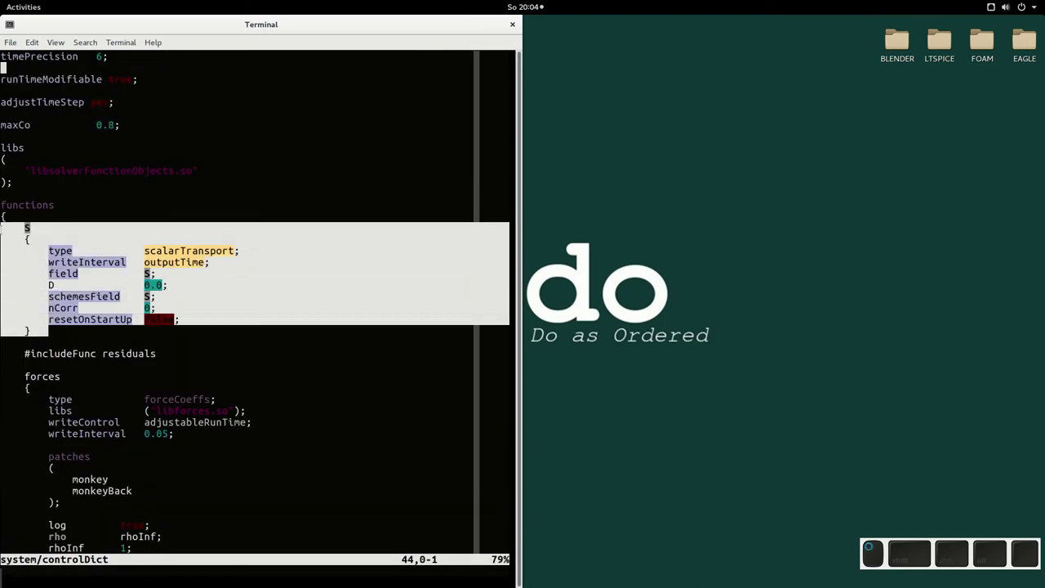
{"action": "left_click", "coordinate": [58, 242]}
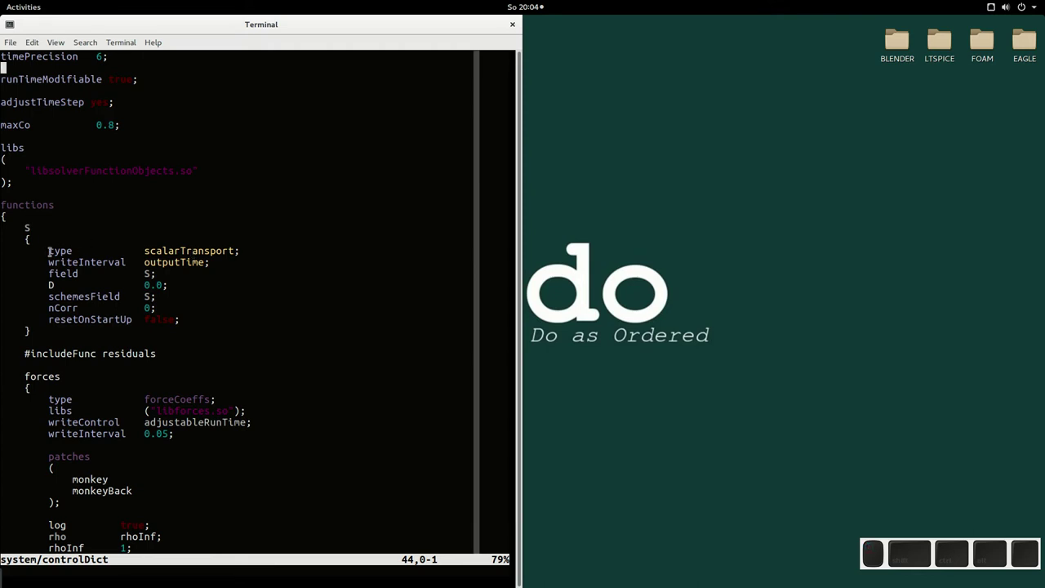
{"action": "scroll", "coordinate": [152, 285], "scroll_direction": "down", "scroll_amount": 3}
{"action": "scroll", "coordinate": [152, 285], "scroll_direction": "down", "scroll_amount": 2}
Change the S function's diffusivity D to 0.0 and save controlDict
{"action": "key", "text": "i"}
{"action": "key", "text": "Escape"}
{"action": "key", "text": "k"}
{"action": "key", "text": "shift+a"}
{"action": "key", "text": "Escape"}
{"action": "type", "text": ":w"}
{"action": "key", "text": "Return"}
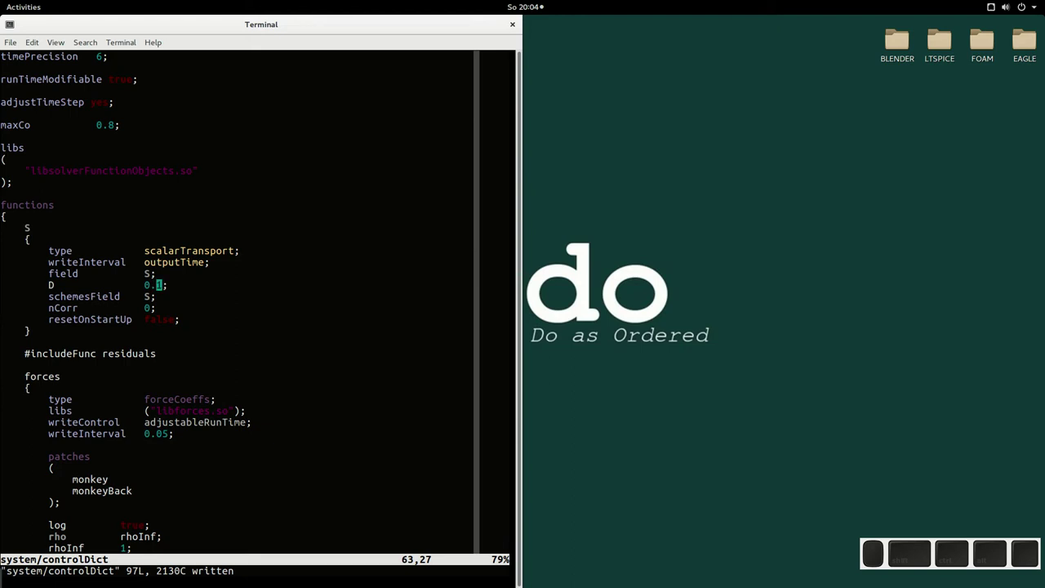
{"action": "type", "text": "0:w"}
{"action": "key", "text": "Return"}
Inspect the whole S function block, then save and quit controlDict
{"action": "type", "text": ":wq"}
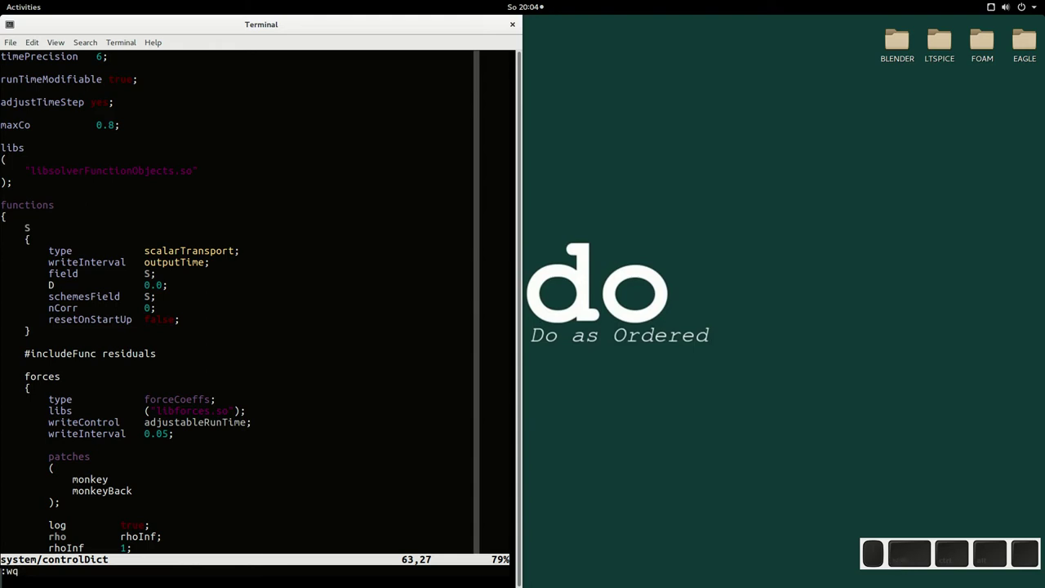
{"action": "key", "text": "BackSpace"}
{"action": "key", "text": "BackSpace"}
{"action": "key", "text": "BackSpace"}
{"action": "key", "text": "j"}
{"action": "key", "text": "j"}
{"action": "key", "text": "shift+v"}
{"action": "key", "text": "percent"}
{"action": "key", "text": "k"}
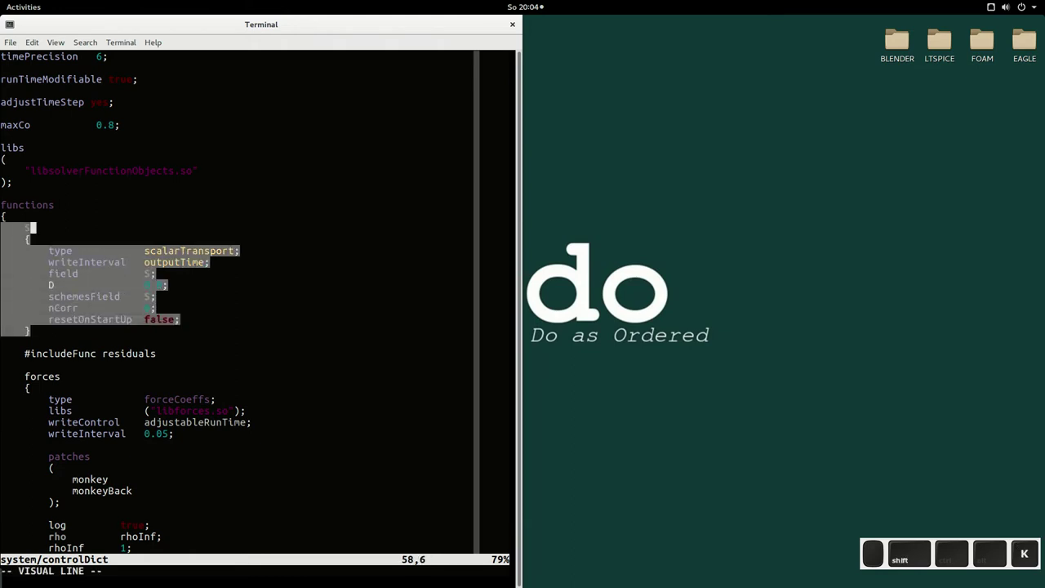
{"action": "key", "text": "Escape"}
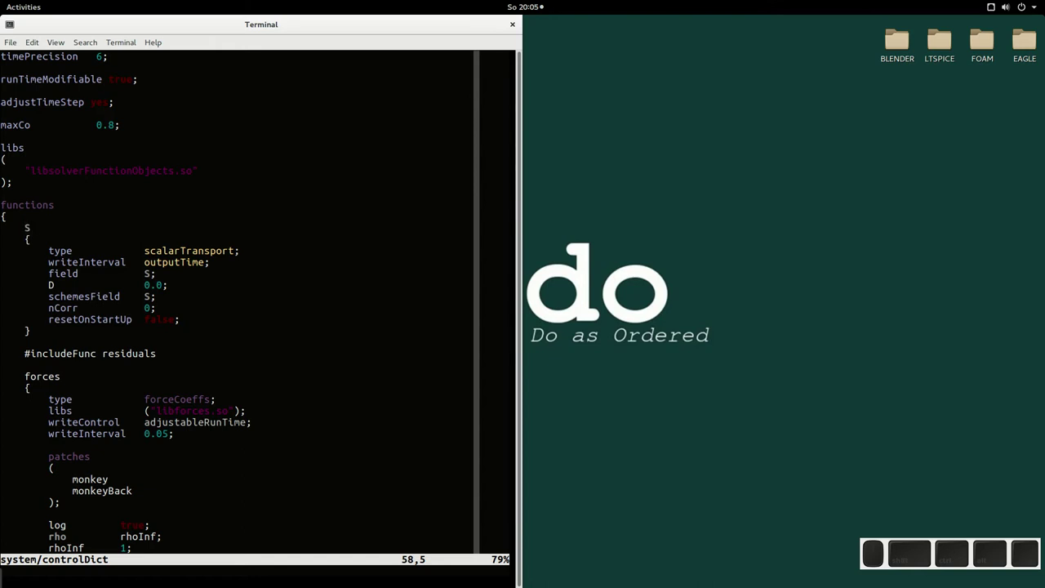
{"action": "type", "text": ":wq"}
{"action": "key", "text": "Return"}
Open the scalar field file 0.orig/S in vim
{"action": "type", "text": "vim sy"}
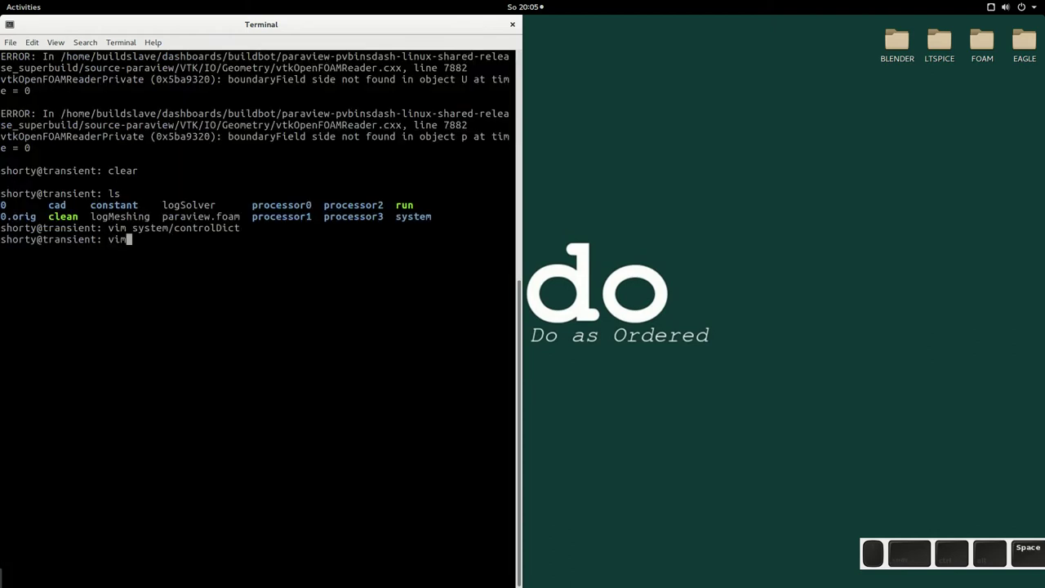
{"action": "key", "text": "BackSpace"}
{"action": "key", "text": "BackSpace"}
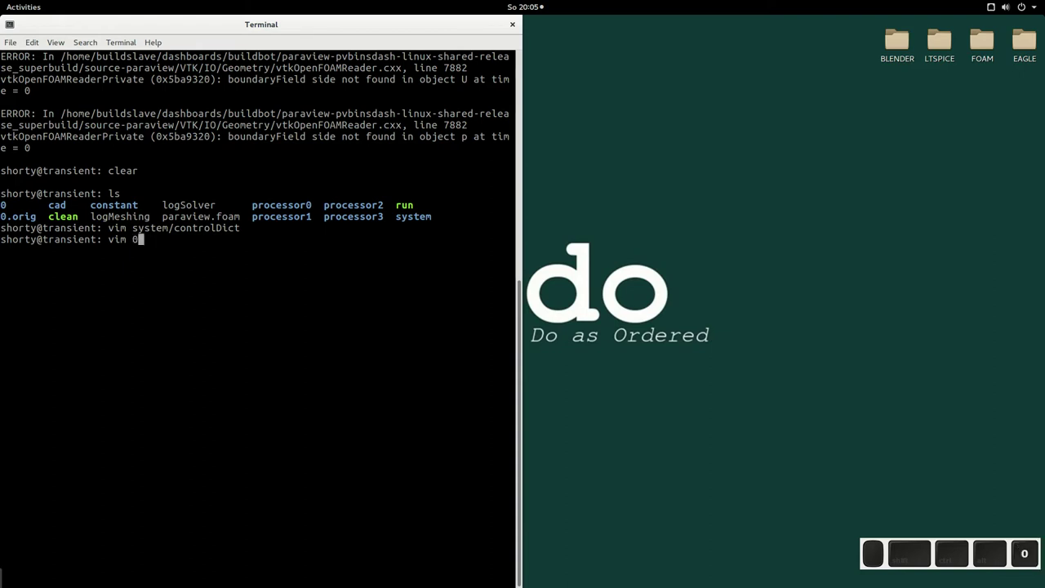
{"action": "type", "text": "0."}
{"action": "key", "text": "Tab"}
{"action": "type", "text": "S"}
{"action": "key", "text": "Return"}
Review the S boundary entries: inlet fixedValue and monkeyBack at uniform 1, then exit vim
{"action": "key", "text": "j"}
{"action": "key", "text": "j"}
{"action": "key", "text": "j"}
{"action": "key", "text": "j"}
{"action": "key", "text": "j"}
{"action": "key", "text": "j"}
{"action": "key", "text": "j"}
{"action": "key", "text": "j"}
{"action": "key", "text": "j"}
{"action": "key", "text": "j"}
{"action": "key", "text": "j"}
{"action": "key", "text": "j"}
{"action": "key", "text": "j"}
{"action": "key", "text": "j"}
{"action": "key", "text": "j"}
{"action": "key", "text": "j"}
{"action": "key", "text": "j"}
{"action": "key", "text": "j"}
{"action": "key", "text": "j"}
{"action": "key", "text": "j"}
{"action": "key", "text": "j"}
{"action": "key", "text": "j"}
{"action": "key", "text": "j"}
{"action": "key", "text": "j"}
{"action": "key", "text": "j"}
{"action": "key", "text": "j"}
{"action": "key", "text": "j"}
{"action": "key", "text": "j"}
{"action": "key", "text": "j"}
{"action": "key", "text": "j"}
{"action": "key", "text": "j"}
{"action": "key", "text": "j"}
{"action": "key", "text": "j"}
{"action": "key", "text": "j"}
{"action": "key", "text": "j"}
{"action": "key", "text": "j"}
{"action": "key", "text": "j"}
{"action": "key", "text": "j"}
{"action": "key", "text": "j"}
{"action": "key", "text": "j"}
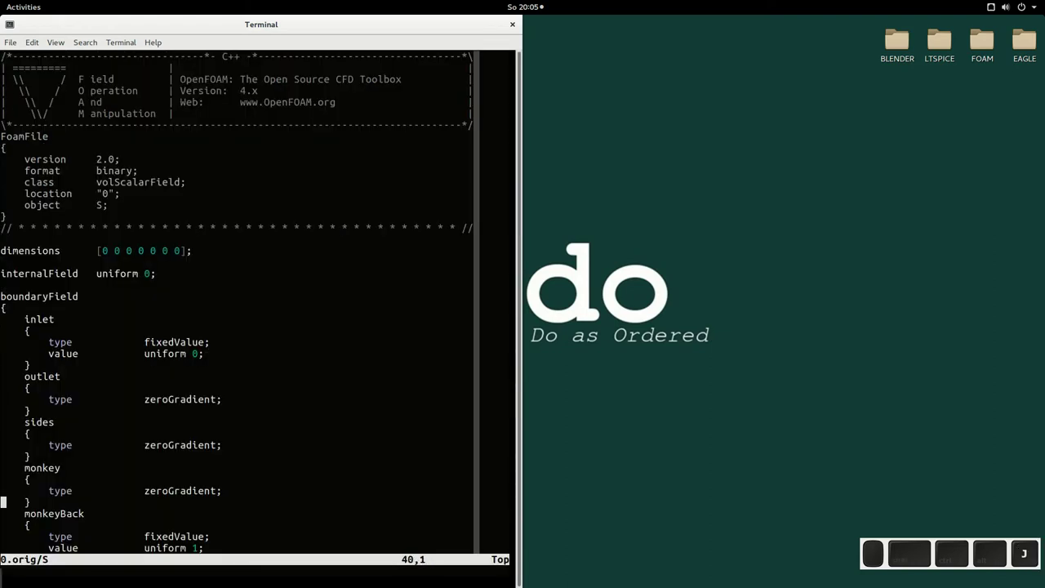
{"action": "key", "text": "k"}
{"action": "key", "text": "k"}
{"action": "key", "text": "k"}
{"action": "key", "text": "k"}
{"action": "key", "text": "k"}
{"action": "key", "text": "k"}
{"action": "key", "text": "k"}
{"action": "key", "text": "k"}
{"action": "key", "text": "k"}
{"action": "key", "text": "k"}
{"action": "key", "text": "k"}
{"action": "key", "text": "k"}
{"action": "key", "text": "k"}
{"action": "key", "text": "k"}
{"action": "key", "text": "k"}
{"action": "key", "text": "k"}
{"action": "key", "text": "k"}
{"action": "key", "text": "k"}
{"action": "key", "text": "k"}
{"action": "key", "text": "k"}
{"action": "key", "text": "w"}
{"action": "key", "text": "w"}
{"action": "key", "text": "w"}
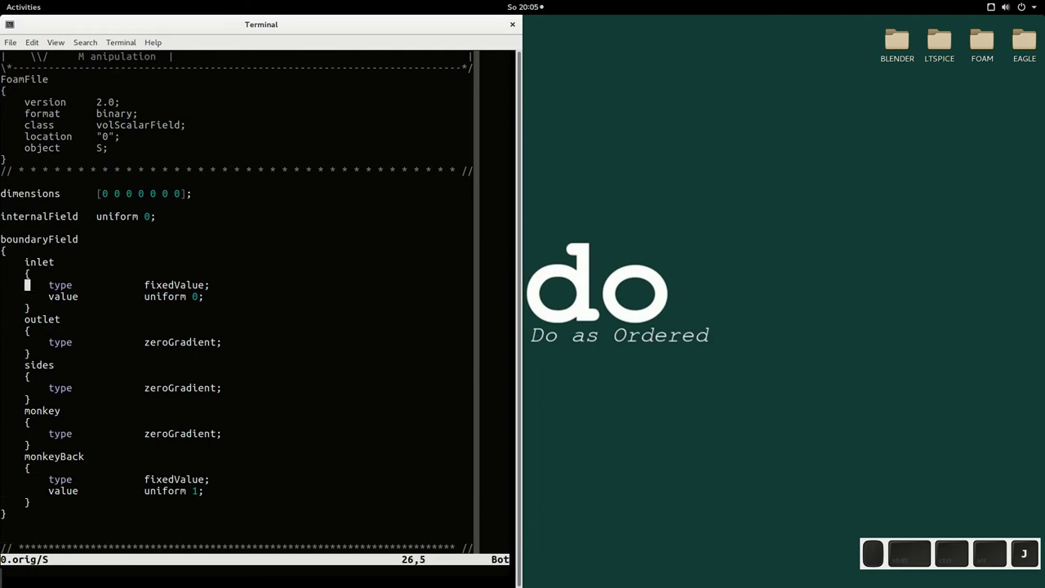
{"action": "key", "text": "j"}
{"action": "key", "text": "k"}
{"action": "key", "text": "j"}
{"action": "key", "text": "j"}
{"action": "key", "text": "j"}
{"action": "key", "text": "j"}
{"action": "key", "text": "j"}
{"action": "key", "text": "j"}
{"action": "key", "text": "j"}
{"action": "key", "text": "j"}
{"action": "key", "text": "j"}
{"action": "key", "text": "j"}
{"action": "key", "text": "j"}
{"action": "key", "text": "j"}
{"action": "key", "text": "j"}
{"action": "key", "text": "j"}
{"action": "key", "text": "j"}
{"action": "key", "text": "j"}
{"action": "key", "text": "j"}
{"action": "key", "text": "j"}
{"action": "key", "text": "k"}
{"action": "key", "text": "k"}
{"action": "key", "text": "k"}
{"action": "key", "text": "j"}
{"action": "key", "text": "j"}
{"action": "key", "text": "j"}
{"action": "type", "text": "w:w"}
{"action": "key", "text": "Return"}
Launch ParaView on paraview.foam
{"action": "type", "text": "paraview"}
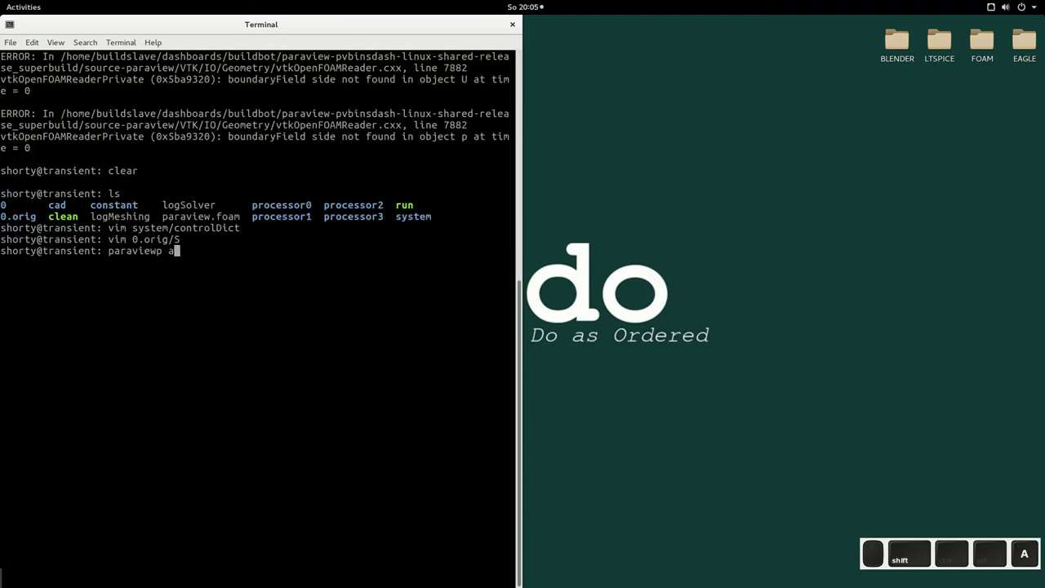
{"action": "type", "text": " pa"}
{"action": "key", "text": "Tab"}
{"action": "key", "text": "Return"}
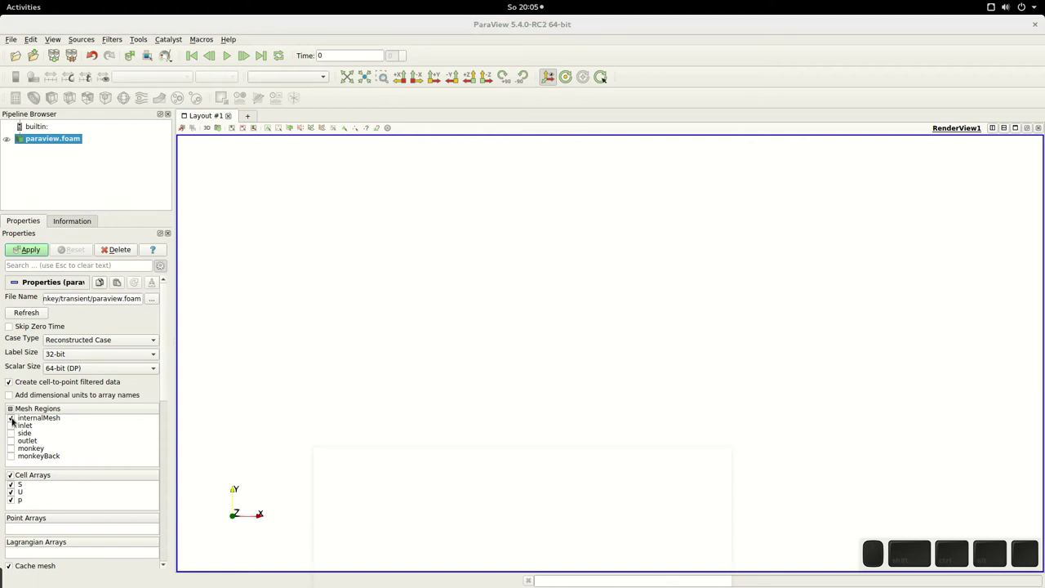
Load paraview.foam with the monkey and monkeyBack regions included, then open Filters > Alphabetical
{"action": "left_click", "coordinate": [10, 456]}
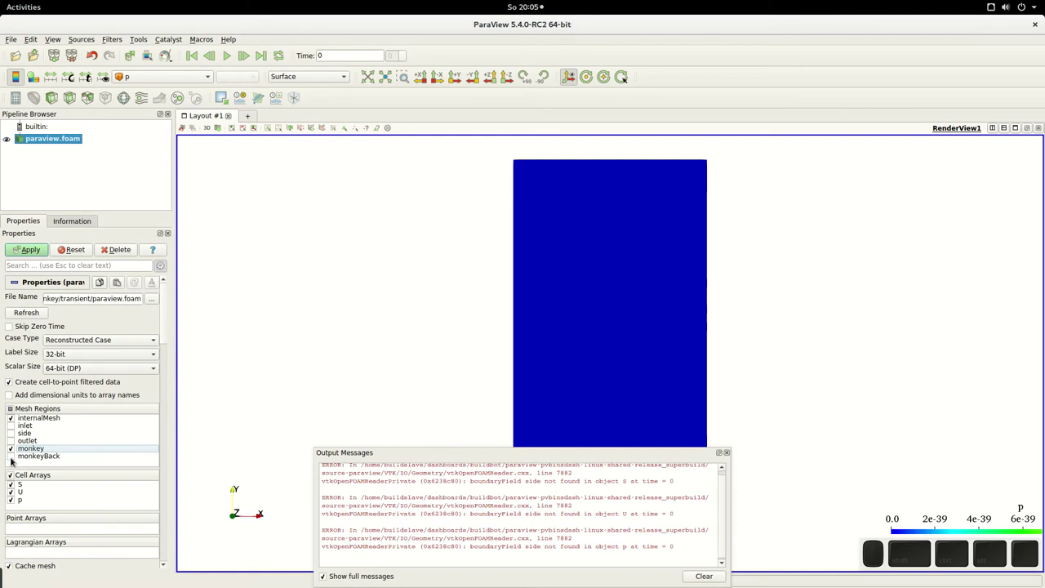
{"action": "left_click", "coordinate": [11, 457]}
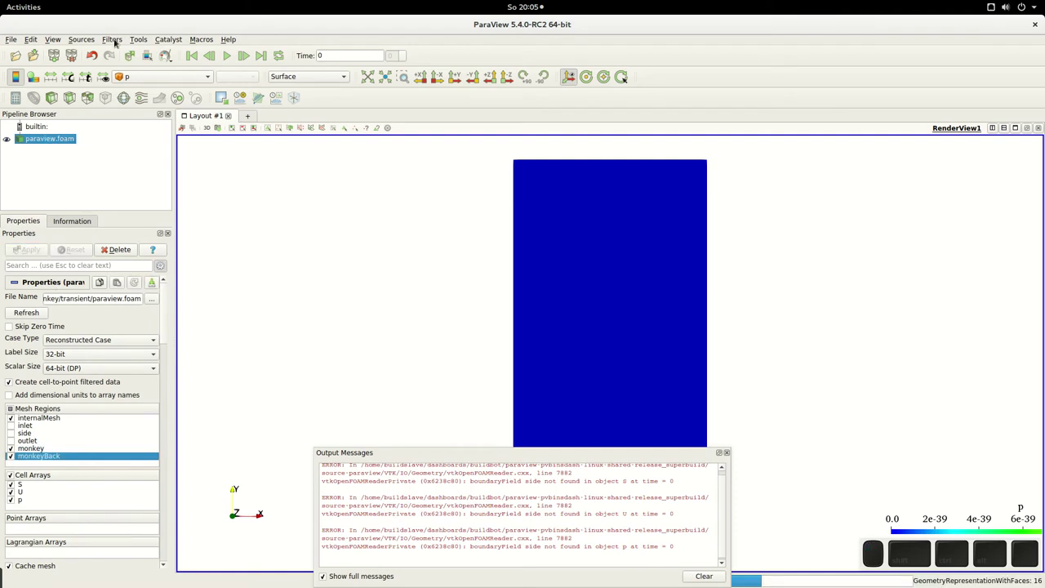
{"action": "left_click", "coordinate": [114, 42]}
{"action": "mouse_move", "coordinate": [220, 207]}
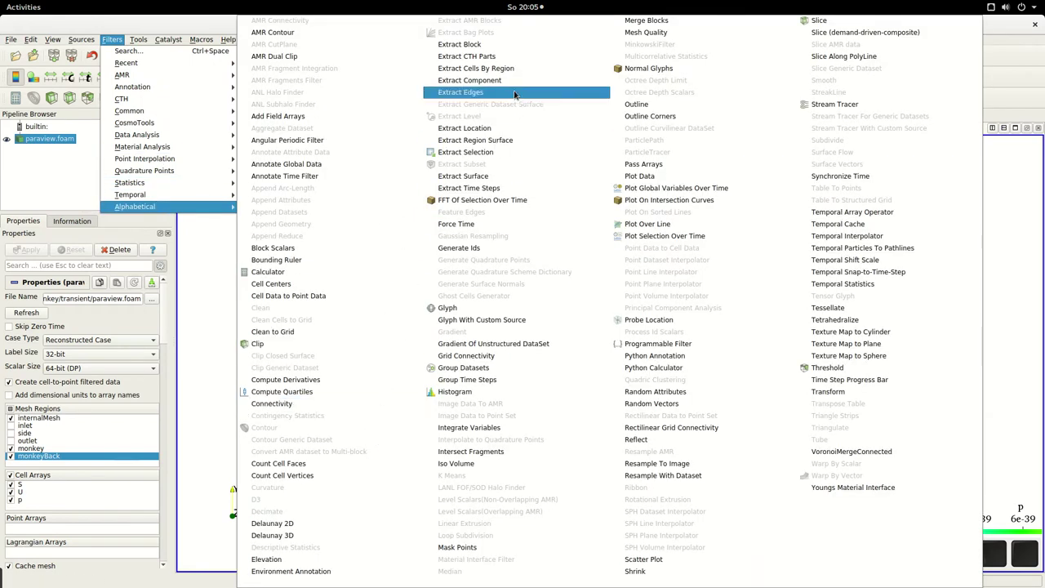
Add an Extract Block filter keeping only the monkey and monkeyBack patches
{"action": "left_click", "coordinate": [494, 44]}
{"action": "left_click", "coordinate": [33, 321]}
{"action": "left_click", "coordinate": [30, 249]}
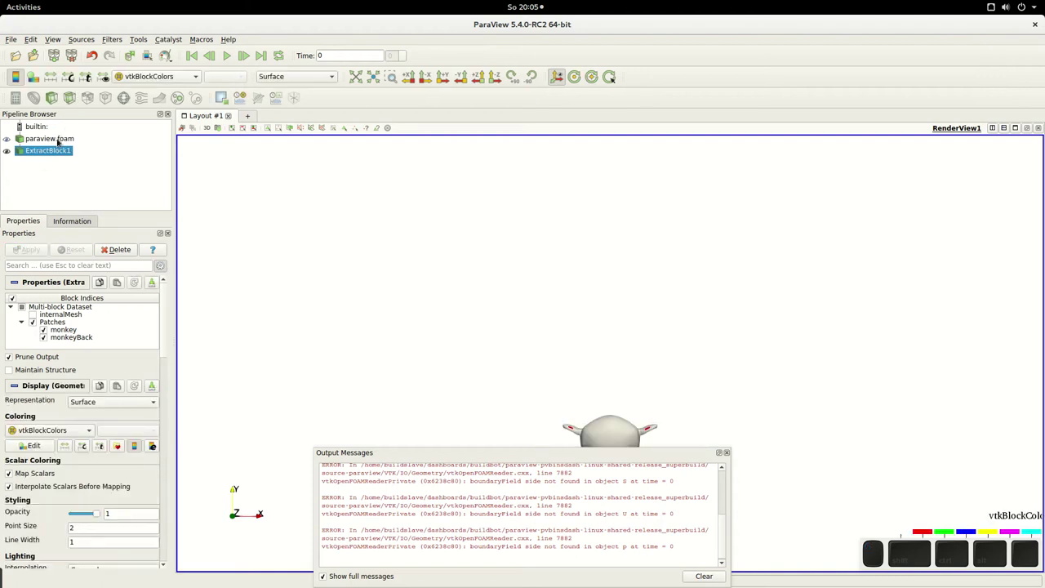
Add an X-normal Slice with Triangulate off and Crinkle slice on
{"action": "left_click", "coordinate": [68, 98]}
{"action": "left_click", "coordinate": [50, 394]}
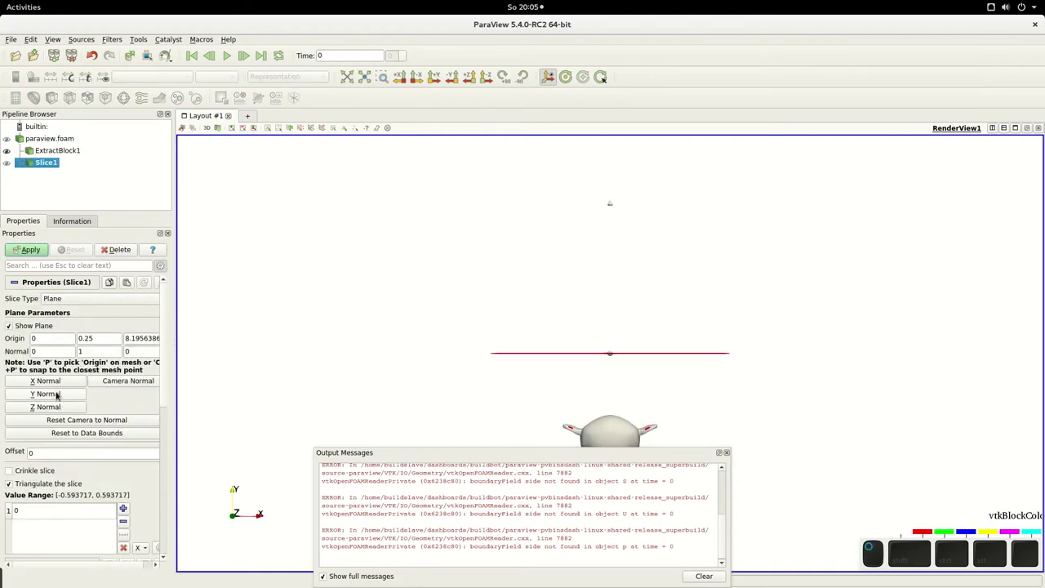
{"action": "left_click", "coordinate": [57, 408]}
{"action": "left_click", "coordinate": [64, 381]}
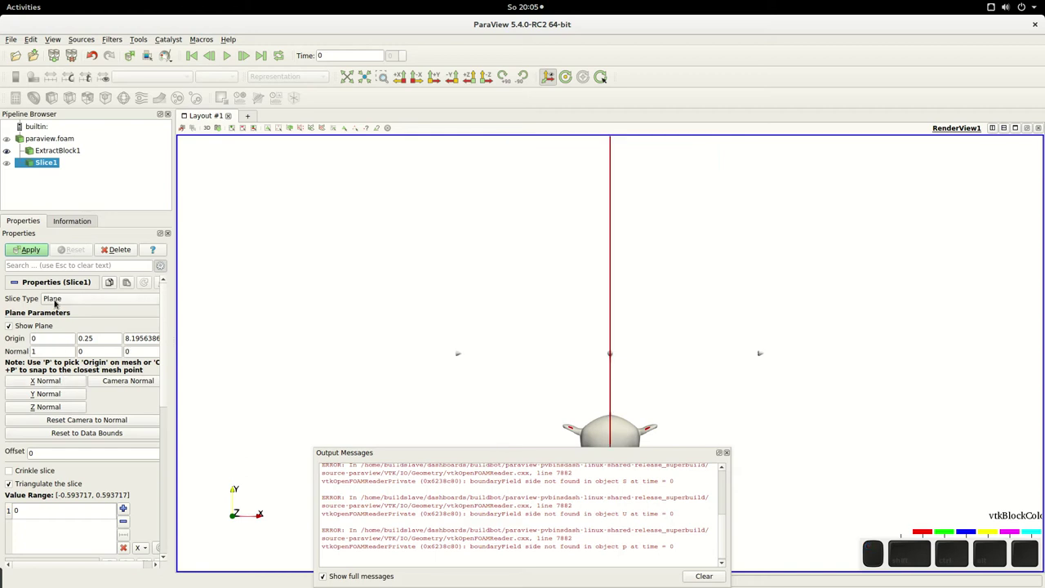
{"action": "left_click", "coordinate": [30, 249]}
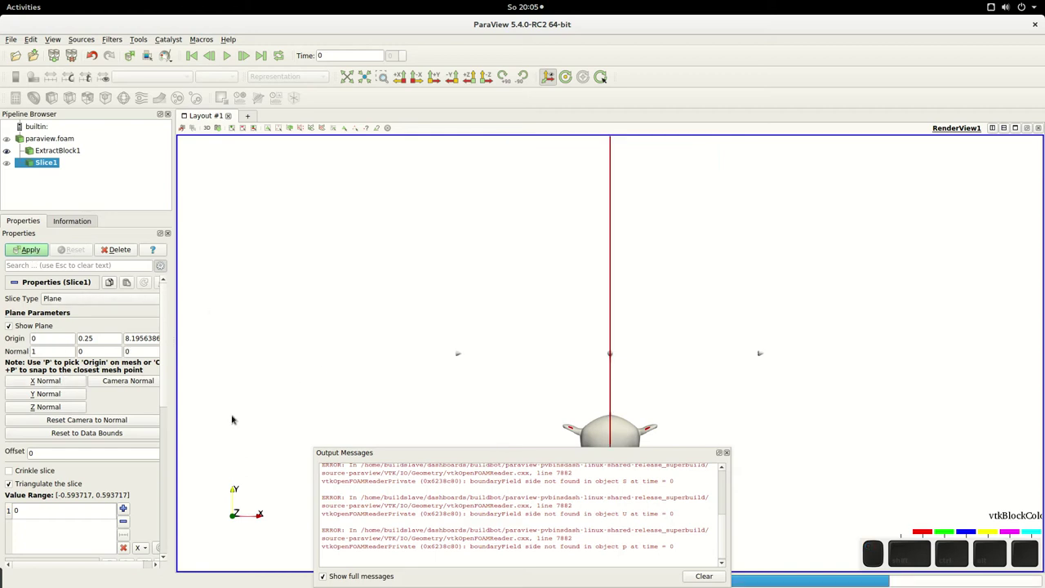
{"action": "scroll", "coordinate": [86, 449], "scroll_direction": "down", "scroll_amount": 3}
{"action": "left_click", "coordinate": [41, 427]}
{"action": "left_click", "coordinate": [42, 414]}
Apply the crinkled slice and close the output messages panel
{"action": "left_click", "coordinate": [30, 249]}
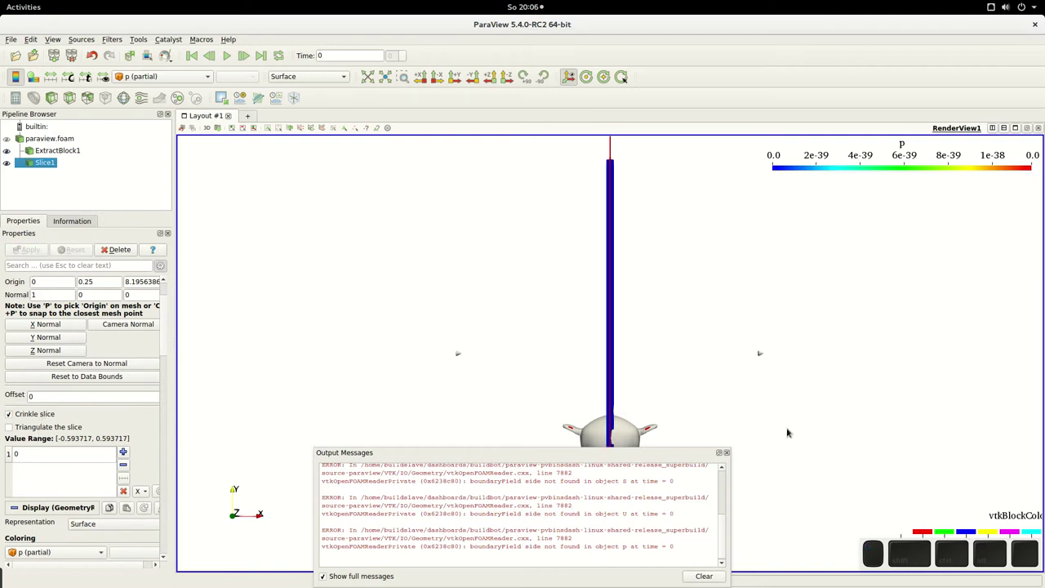
{"action": "left_click", "coordinate": [727, 453]}
{"action": "left_click_drag", "start_coordinate": [455, 384], "coordinate": [597, 395]}
{"action": "left_click", "coordinate": [30, 249]}
Nudge the slice plane along x to about x=0.108 and reapply
{"action": "left_click_drag", "start_coordinate": [539, 424], "coordinate": [811, 448]}
{"action": "left_click_drag", "start_coordinate": [602, 381], "coordinate": [602, 378]}
{"action": "left_click", "coordinate": [33, 256]}
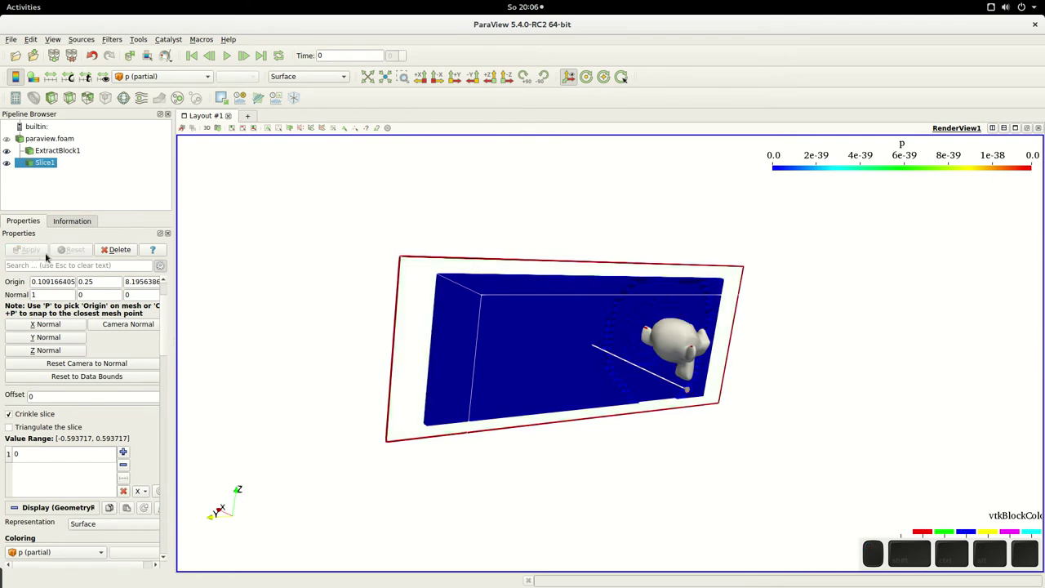
{"action": "left_click_drag", "start_coordinate": [518, 367], "coordinate": [515, 366]}
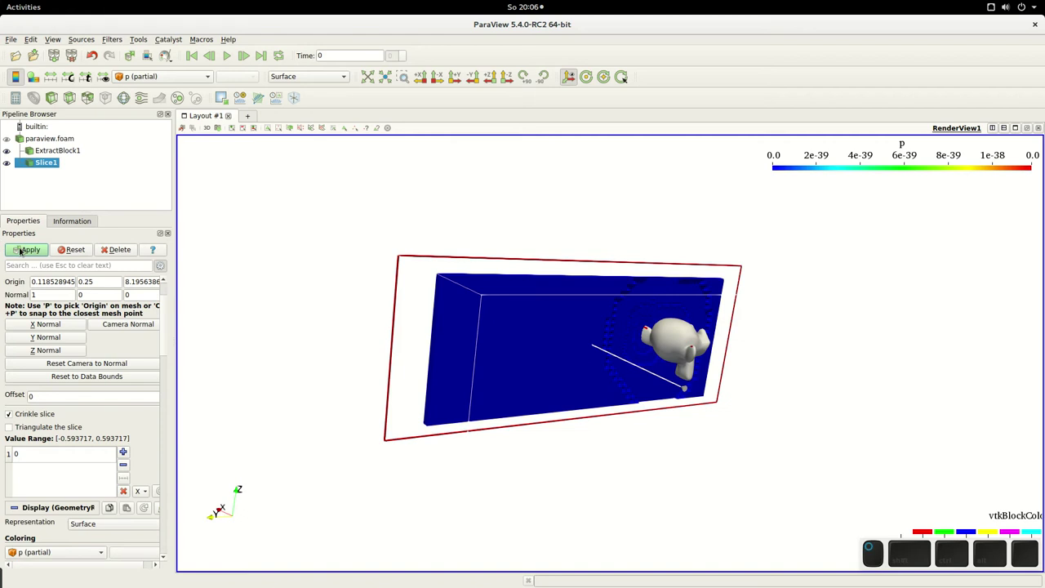
{"action": "left_click", "coordinate": [20, 252]}
{"action": "scroll", "coordinate": [740, 464], "scroll_direction": "up", "scroll_amount": 5}
{"action": "left_click_drag", "start_coordinate": [884, 427], "coordinate": [737, 450]}
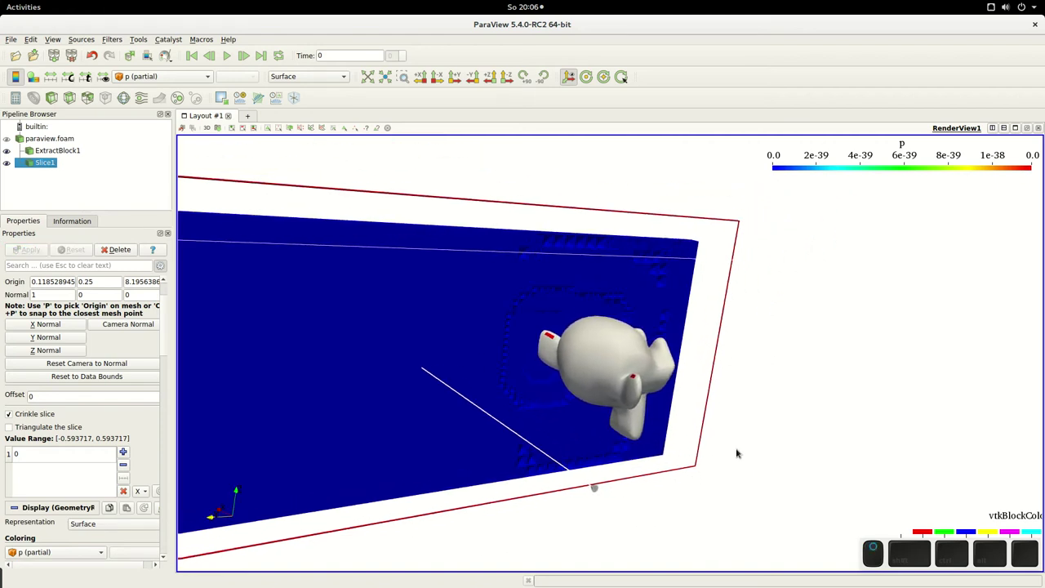
{"action": "scroll", "coordinate": [737, 450], "scroll_direction": "up", "scroll_amount": 5}
{"action": "left_click_drag", "start_coordinate": [373, 314], "coordinate": [401, 346]}
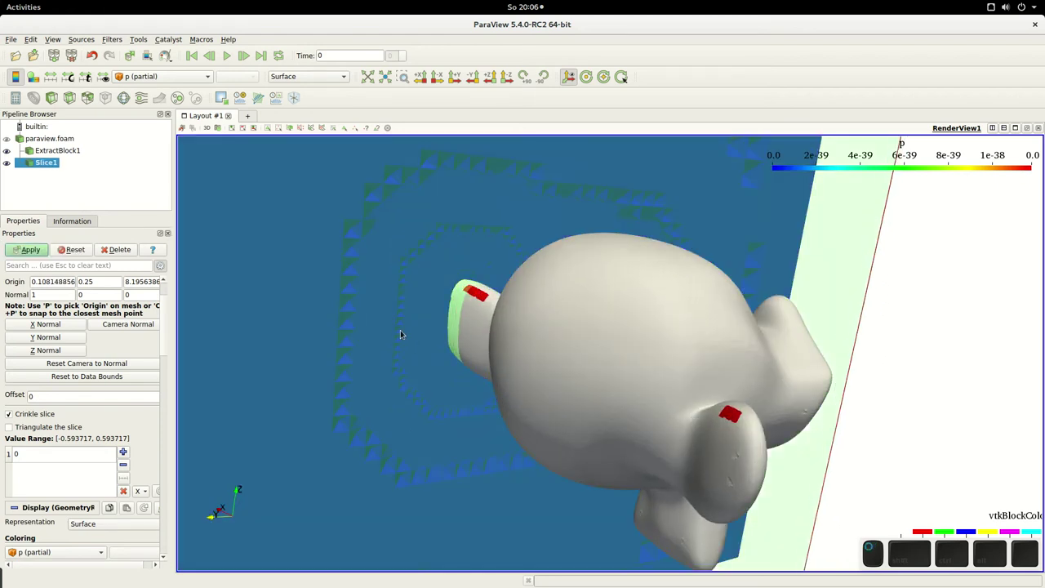
{"action": "left_click", "coordinate": [34, 251]}
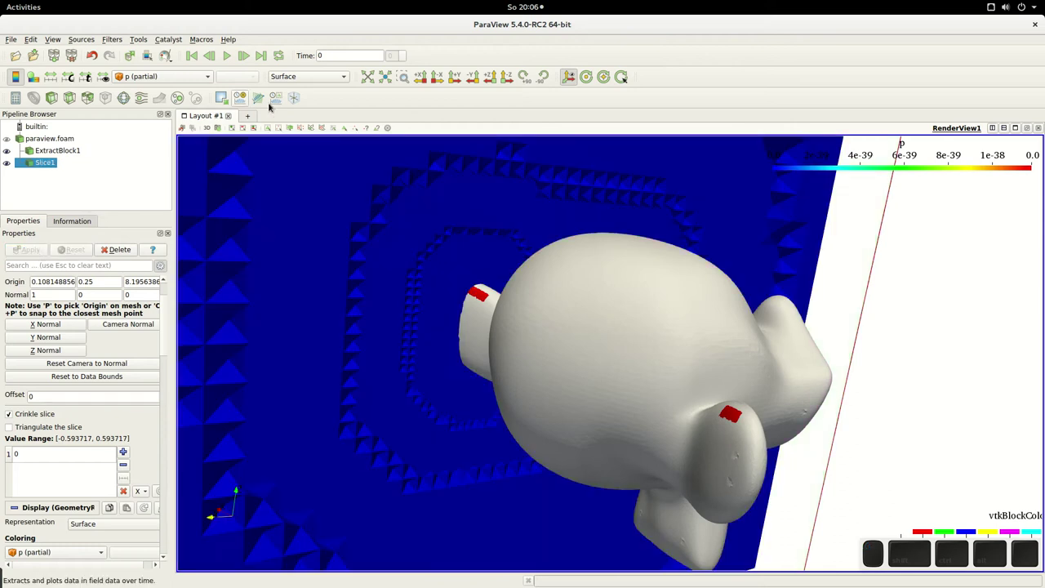
Colour the slice with Solid Color and select the paraview.foam reader
{"action": "left_click", "coordinate": [167, 76]}
{"action": "left_click", "coordinate": [148, 40]}
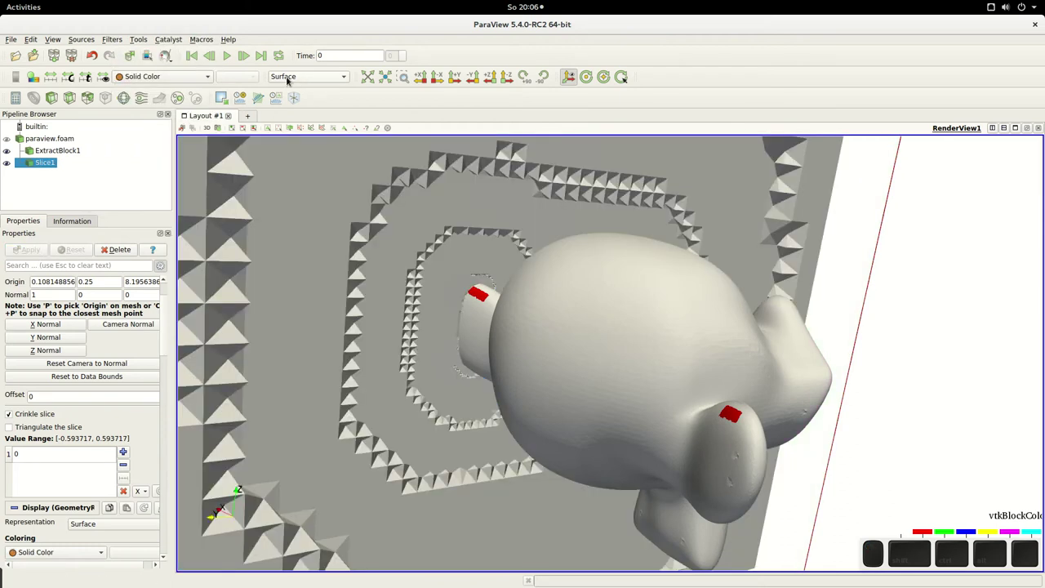
{"action": "scroll", "coordinate": [287, 79], "scroll_direction": "down", "scroll_amount": 1}
{"action": "scroll", "coordinate": [505, 303], "scroll_direction": "up", "scroll_amount": 3}
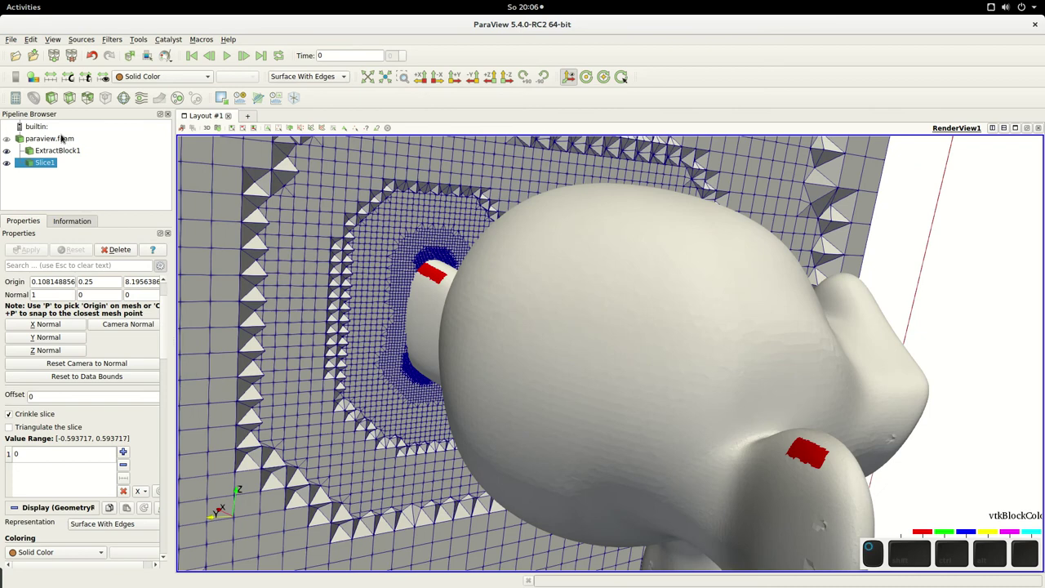
{"action": "left_click", "coordinate": [61, 138]}
{"action": "scroll", "coordinate": [367, 258], "scroll_direction": "up", "scroll_amount": 2}
{"action": "scroll", "coordinate": [366, 258], "scroll_direction": "up", "scroll_amount": 3}
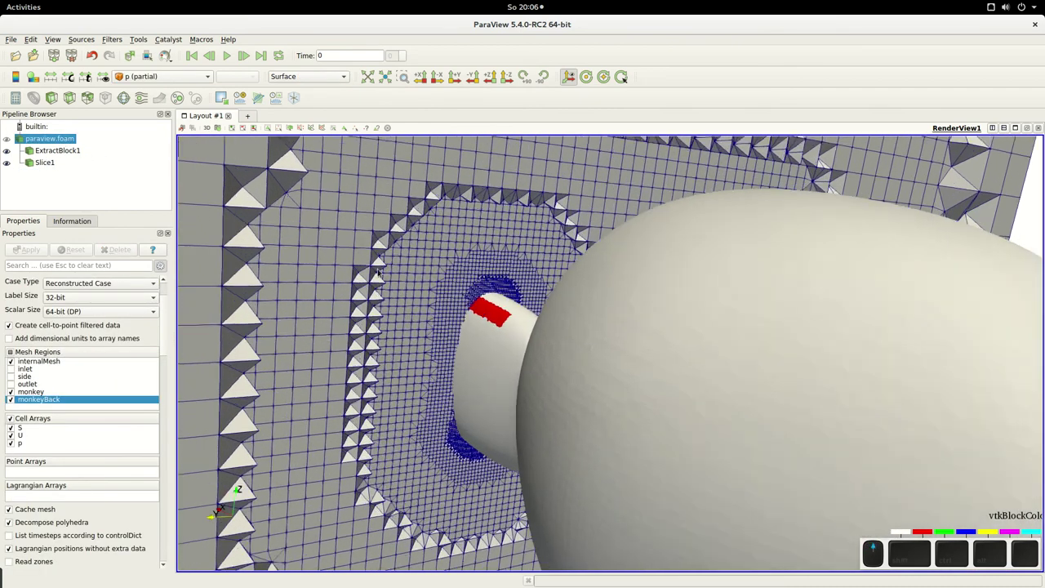
{"action": "left_click", "coordinate": [55, 151]}
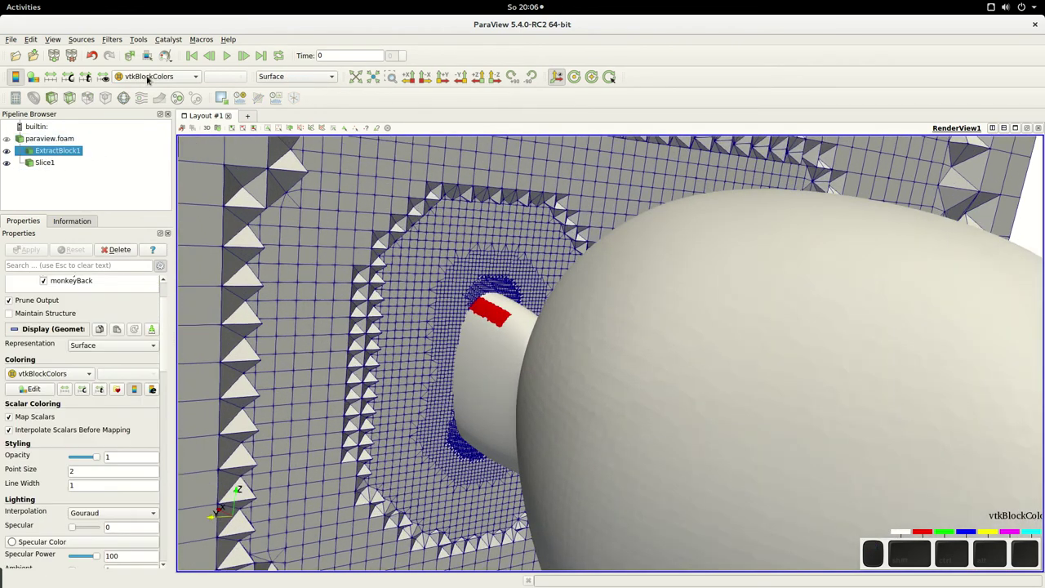
{"action": "left_click", "coordinate": [45, 139]}
{"action": "scroll", "coordinate": [468, 307], "scroll_direction": "down", "scroll_amount": 6}
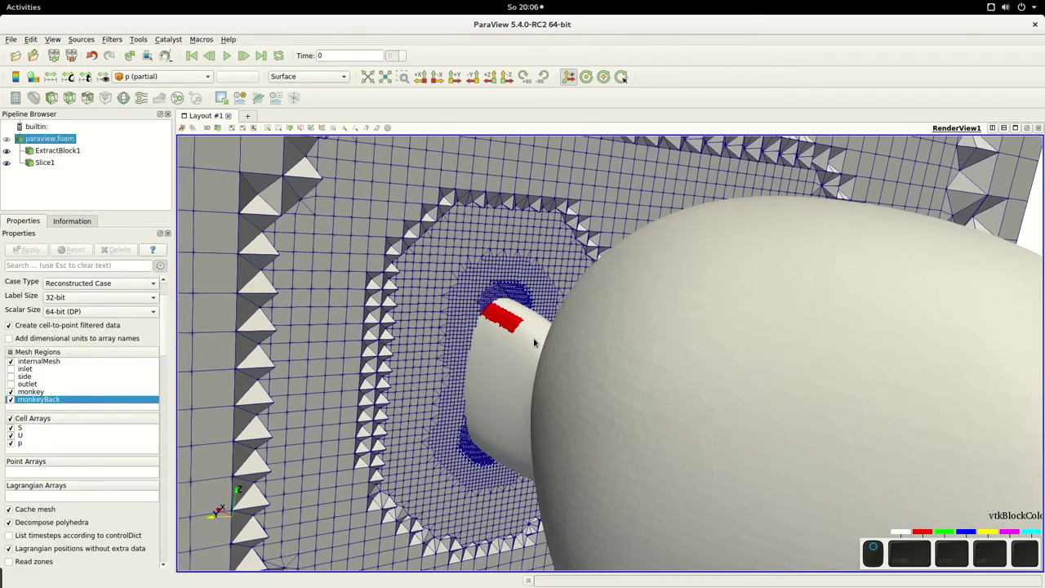
{"action": "scroll", "coordinate": [484, 378], "scroll_direction": "down", "scroll_amount": 2}
{"action": "scroll", "coordinate": [482, 392], "scroll_direction": "up", "scroll_amount": 4}
{"action": "scroll", "coordinate": [478, 416], "scroll_direction": "up", "scroll_amount": 2}
{"action": "scroll", "coordinate": [487, 400], "scroll_direction": "down", "scroll_amount": 2}
{"action": "scroll", "coordinate": [488, 400], "scroll_direction": "down", "scroll_amount": 2}
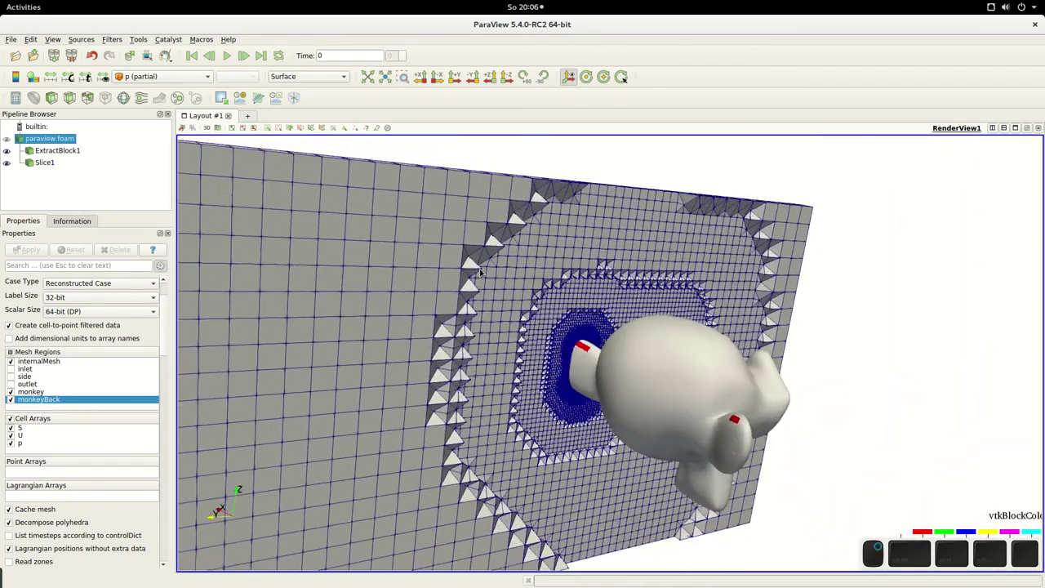
{"action": "scroll", "coordinate": [480, 268], "scroll_direction": "up", "scroll_amount": 4}
{"action": "scroll", "coordinate": [517, 356], "scroll_direction": "up", "scroll_amount": 1}
{"action": "scroll", "coordinate": [517, 356], "scroll_direction": "down", "scroll_amount": 1}
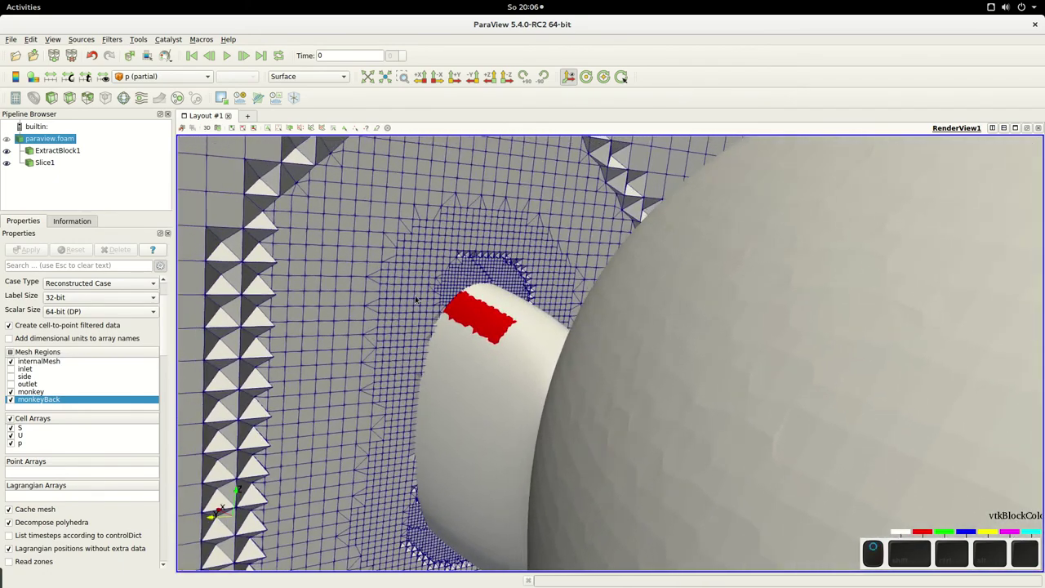
{"action": "scroll", "coordinate": [571, 344], "scroll_direction": "down", "scroll_amount": 2}
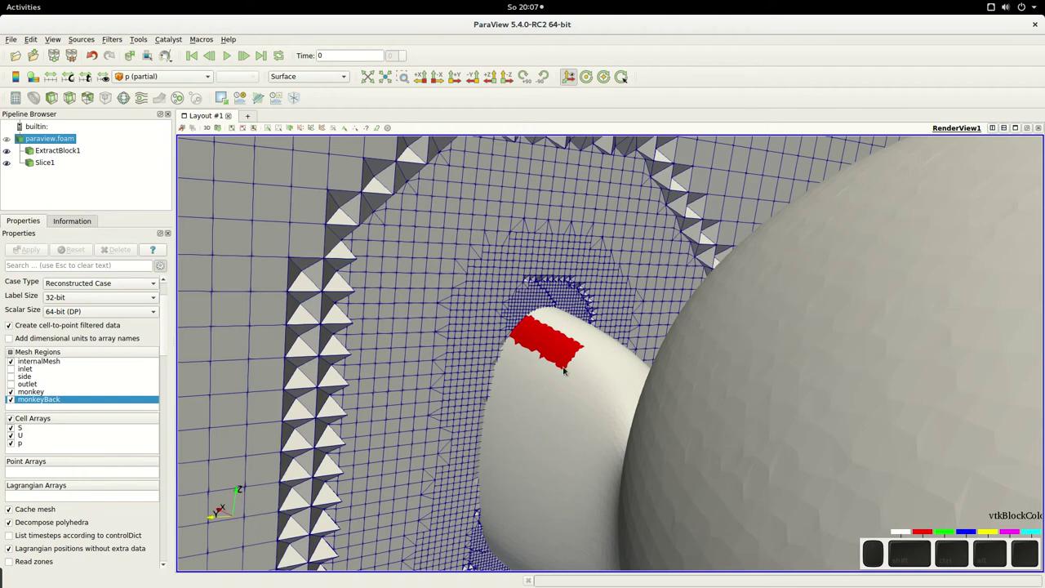
{"action": "scroll", "coordinate": [476, 341], "scroll_direction": "up", "scroll_amount": 5}
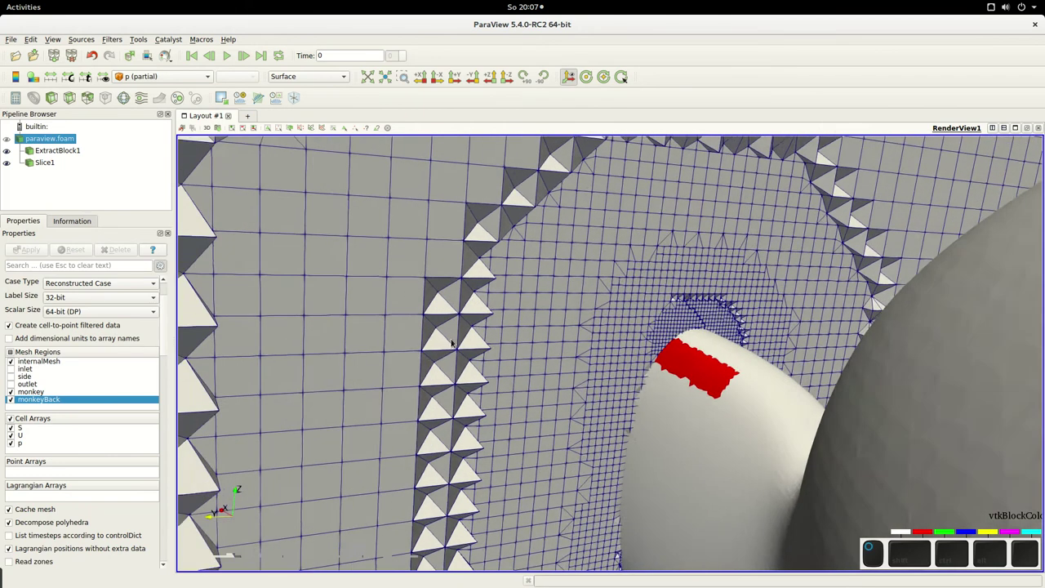
{"action": "scroll", "coordinate": [804, 382], "scroll_direction": "down", "scroll_amount": 5}
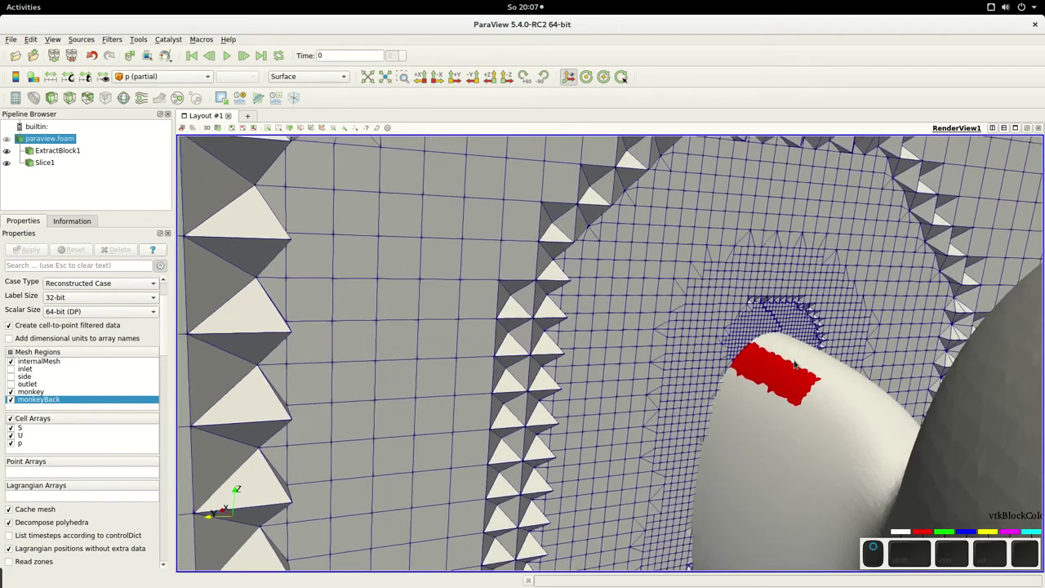
{"action": "scroll", "coordinate": [520, 318], "scroll_direction": "up", "scroll_amount": 5}
{"action": "scroll", "coordinate": [594, 343], "scroll_direction": "down", "scroll_amount": 3}
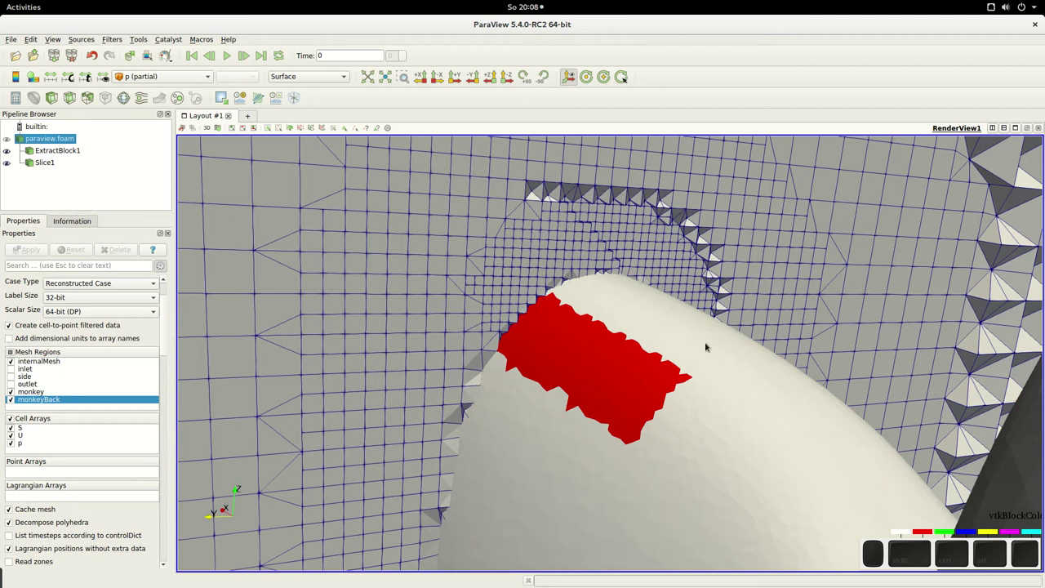
{"action": "scroll", "coordinate": [462, 262], "scroll_direction": "down", "scroll_amount": 5}
{"action": "scroll", "coordinate": [477, 261], "scroll_direction": "up", "scroll_amount": 3}
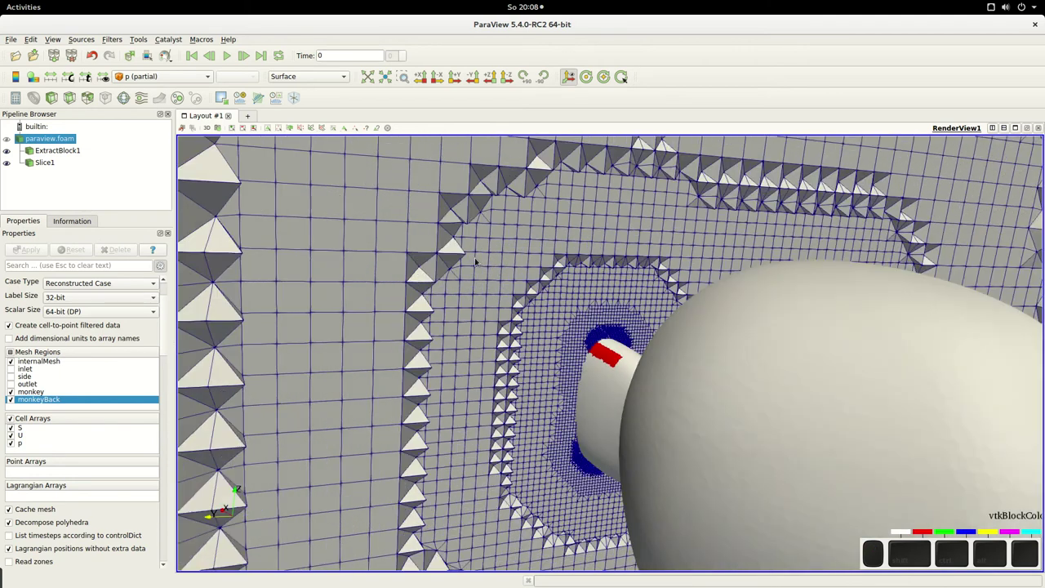
{"action": "left_click_drag", "start_coordinate": [503, 308], "coordinate": [510, 356]}
Close ParaView, reopen the S initial-conditions file and inspect the monkeyBack value
{"action": "left_click", "coordinate": [1035, 24]}
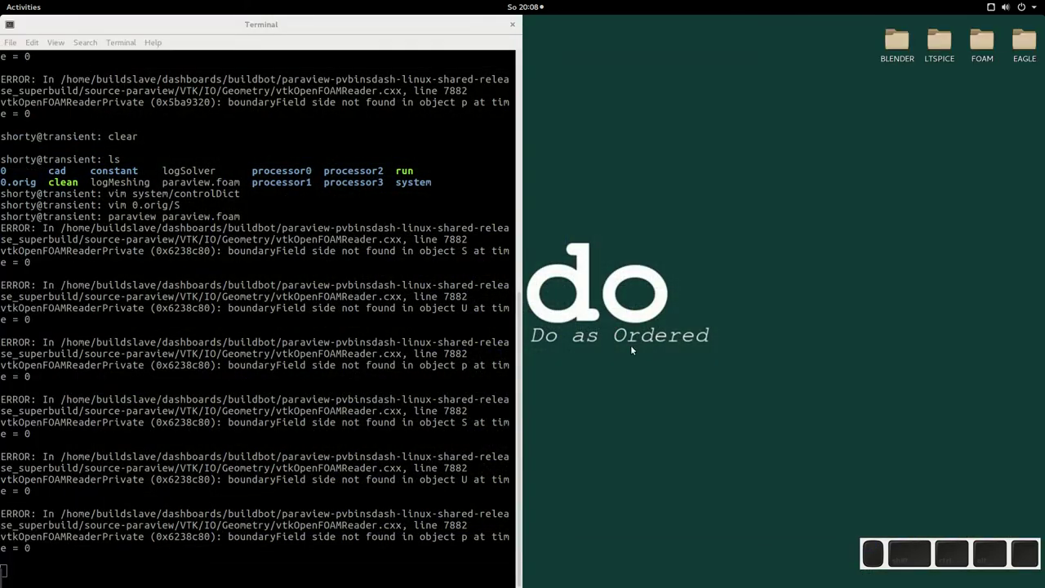
{"action": "key", "text": "Up"}
{"action": "key", "text": "Up"}
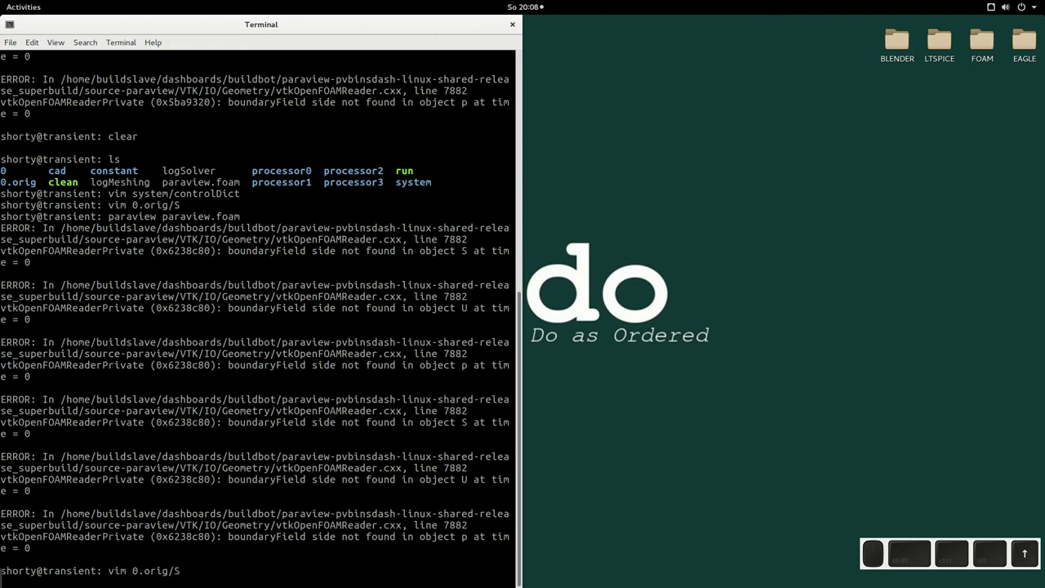
{"action": "key", "text": "Return"}
{"action": "scroll", "coordinate": [49, 450], "scroll_direction": "down", "scroll_amount": 16}
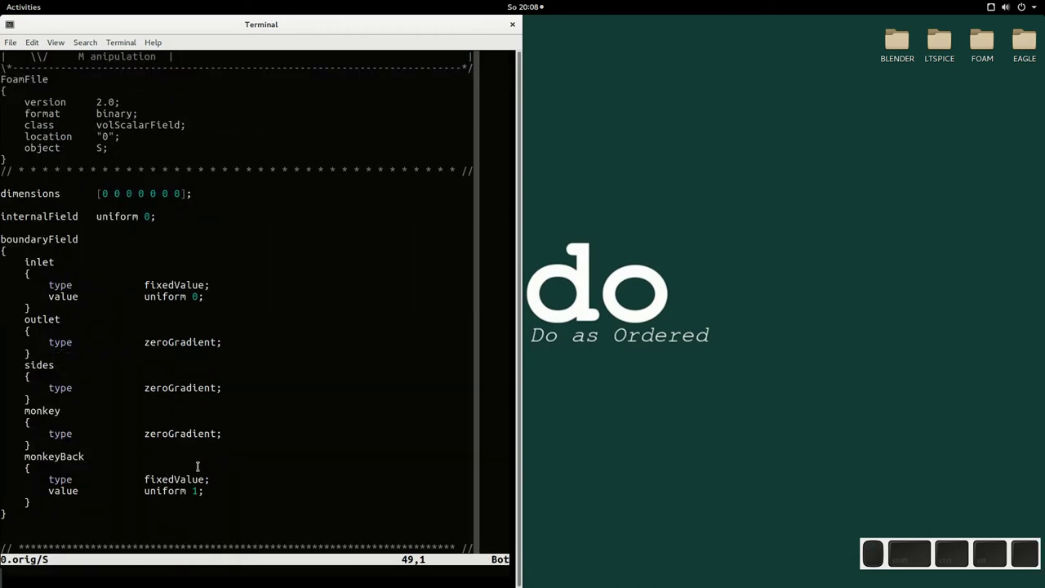
{"action": "left_click_drag", "start_coordinate": [216, 491], "coordinate": [20, 491]}
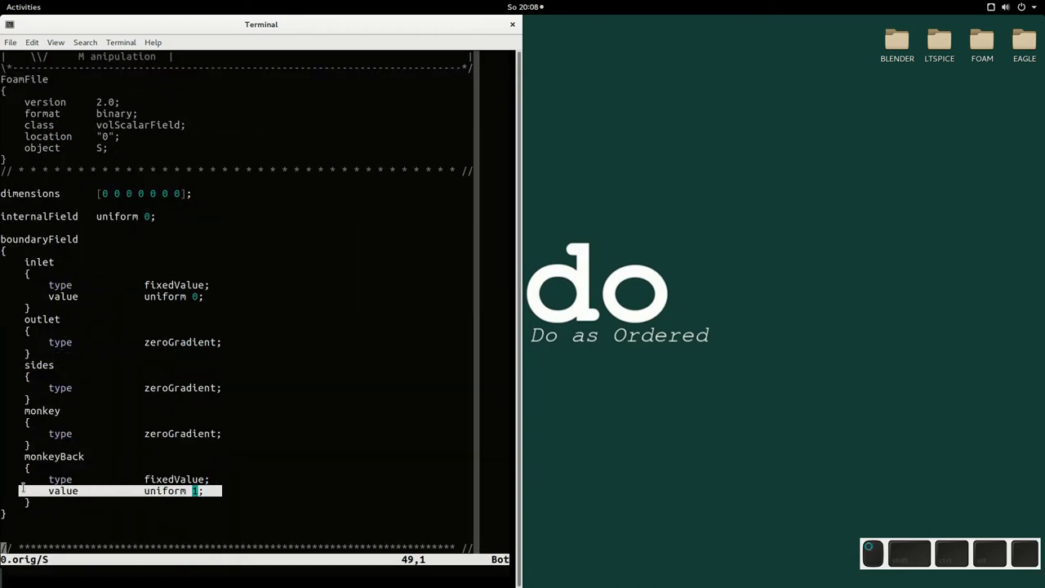
{"action": "left_click", "coordinate": [302, 354]}
{"action": "scroll", "coordinate": [220, 400], "scroll_direction": "up", "scroll_amount": 5}
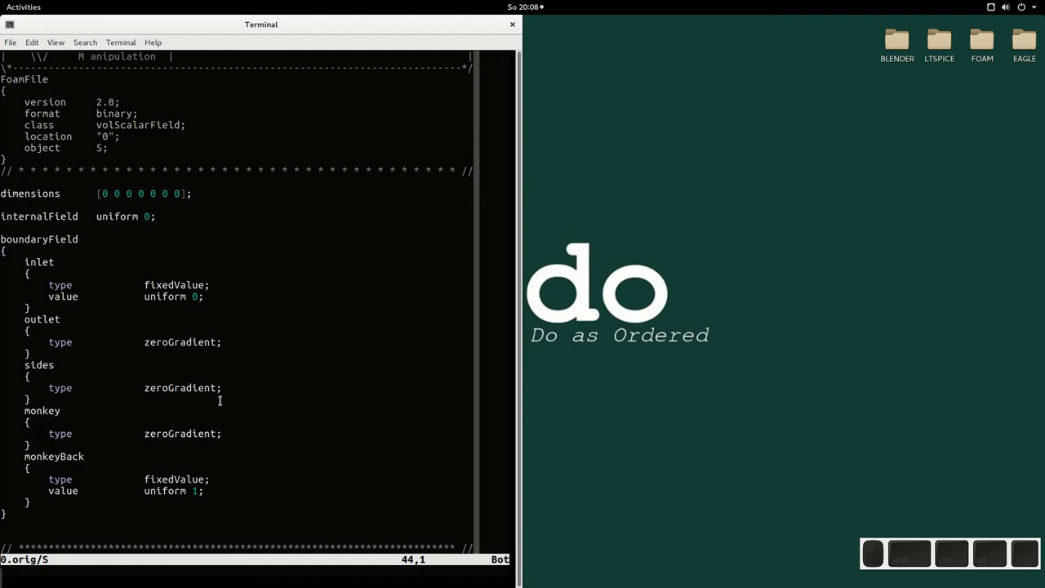
{"action": "scroll", "coordinate": [220, 400], "scroll_direction": "up", "scroll_amount": 11}
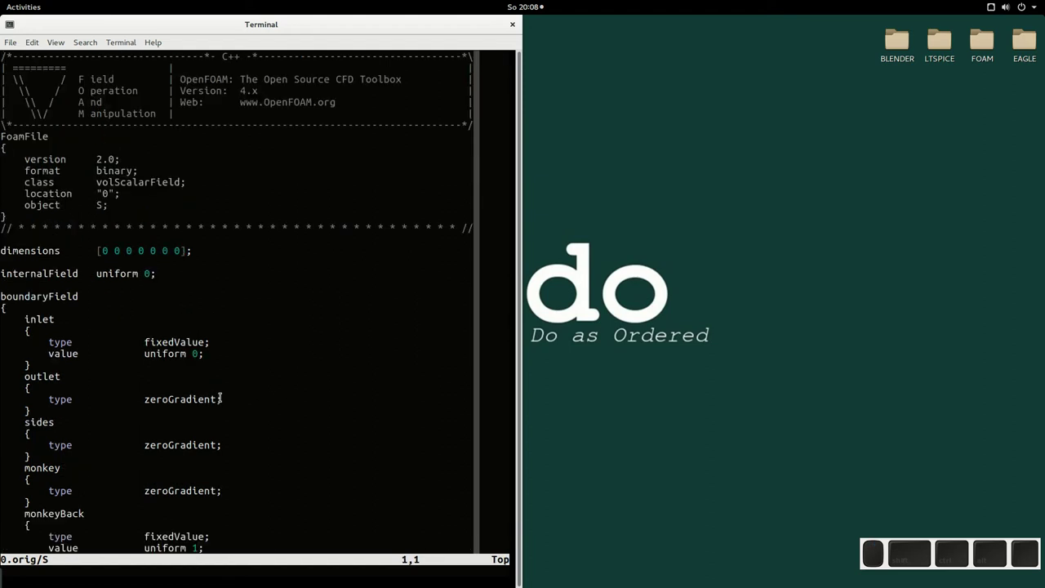
{"action": "scroll", "coordinate": [216, 391], "scroll_direction": "down", "scroll_amount": 5}
{"action": "scroll", "coordinate": [213, 343], "scroll_direction": "down", "scroll_amount": 8}
{"action": "scroll", "coordinate": [212, 341], "scroll_direction": "down", "scroll_amount": 2}
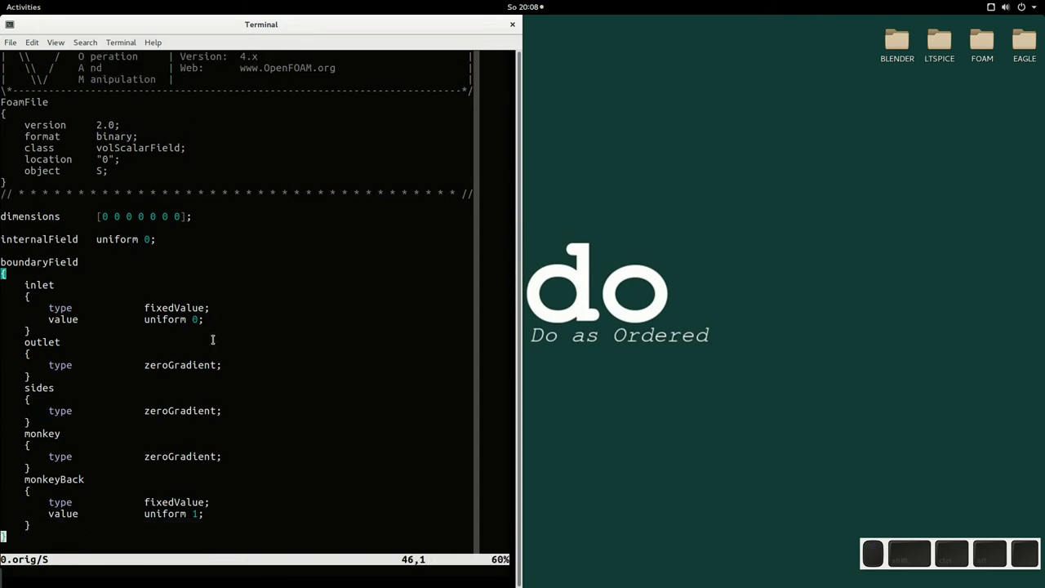
Quit the S file and open system/controlDict in vim
{"action": "type", "text": ":wq"}
{"action": "key", "text": "Return"}
{"action": "type", "text": "vim s"}
{"action": "key", "text": "Tab"}
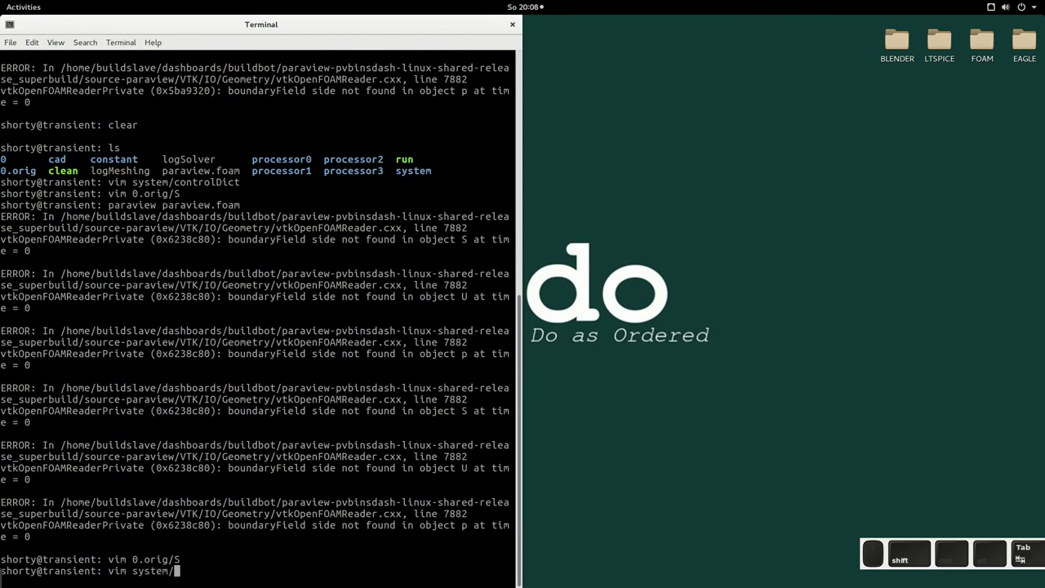
{"action": "type", "text": "c"}
{"action": "key", "text": "Tab"}
{"action": "key", "text": "Return"}
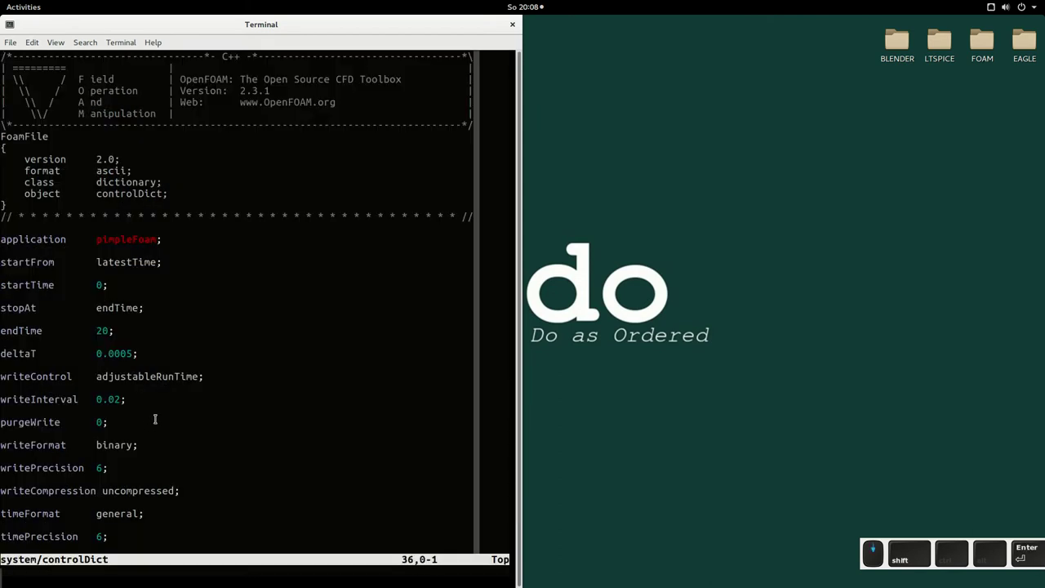
Scroll to the S function object and highlight its D value of 0.0
{"action": "scroll", "coordinate": [155, 419], "scroll_direction": "down", "scroll_amount": 11}
{"action": "left_click_drag", "start_coordinate": [167, 388], "coordinate": [0, 388]}
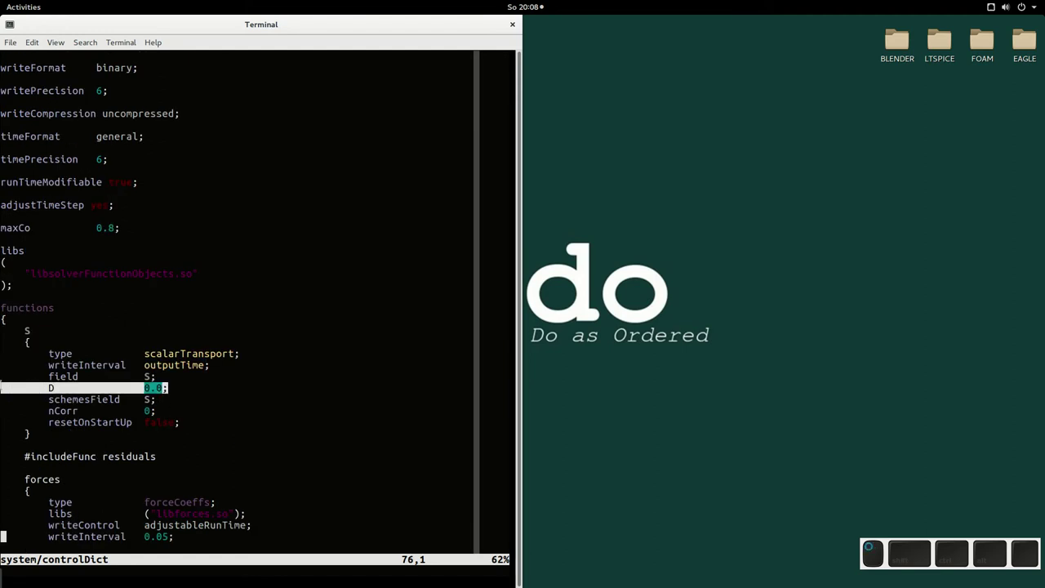
{"action": "left_click", "coordinate": [166, 388]}
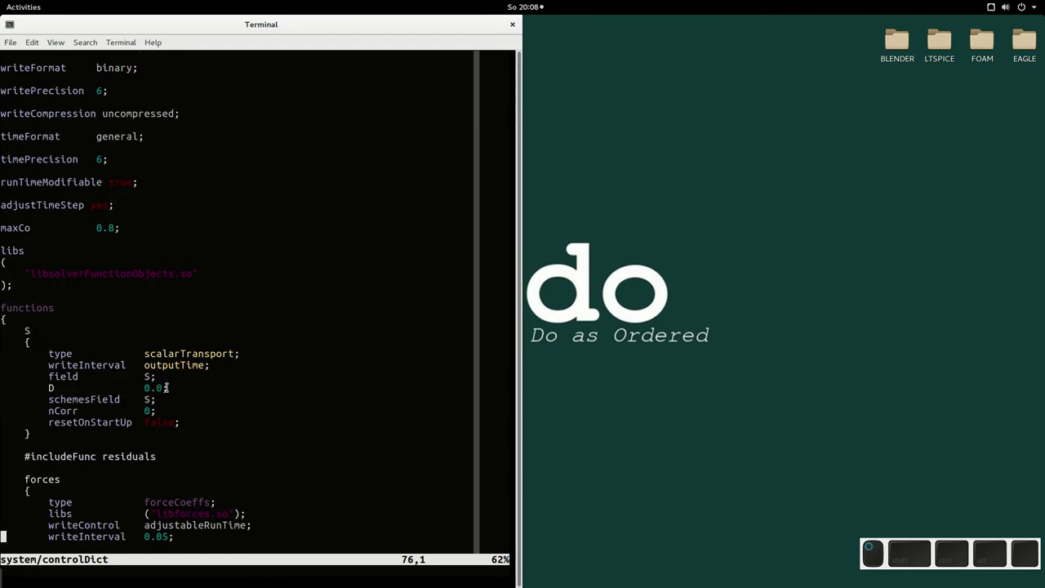
{"action": "left_click_drag", "start_coordinate": [138, 388], "coordinate": [173, 388]}
{"action": "left_click", "coordinate": [171, 388]}
{"action": "double_click", "coordinate": [146, 388]}
Save and close controlDict, then list the case directory
{"action": "type", "text": ":wq"}
{"action": "key", "text": "Return"}
{"action": "type", "text": "ls"}
{"action": "key", "text": "Return"}
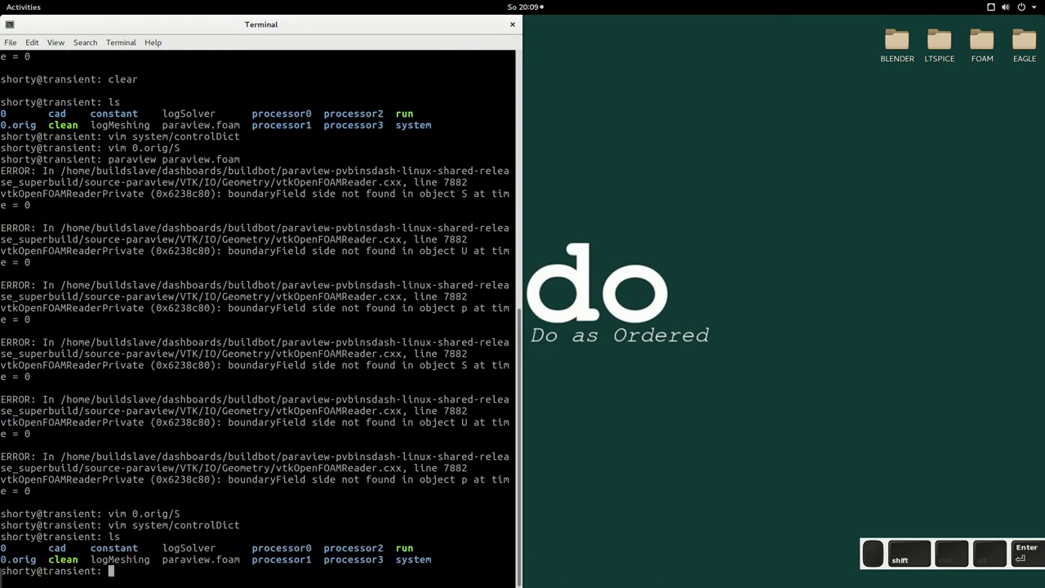
Load the fodev environment, run pimpleFoam and read the missing 'side' patchField error
{"action": "type", "text": "pimpleFo"}
{"action": "key", "text": "Return"}
{"action": "type", "text": "fo"}
{"action": "type", "text": "dev"}
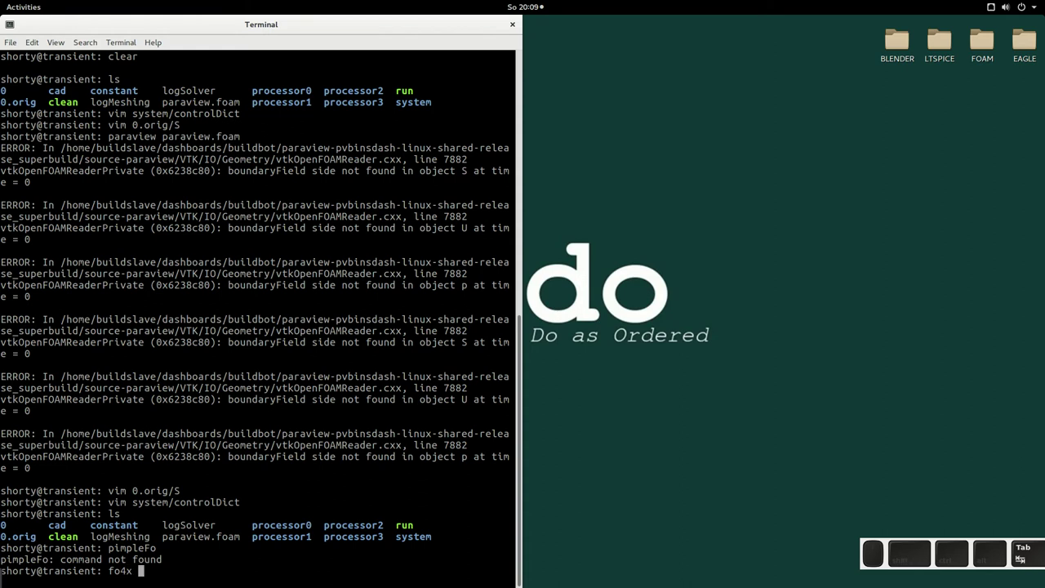
{"action": "key", "text": "Return"}
{"action": "type", "text": "pimpleFoam"}
{"action": "key", "text": "Return"}
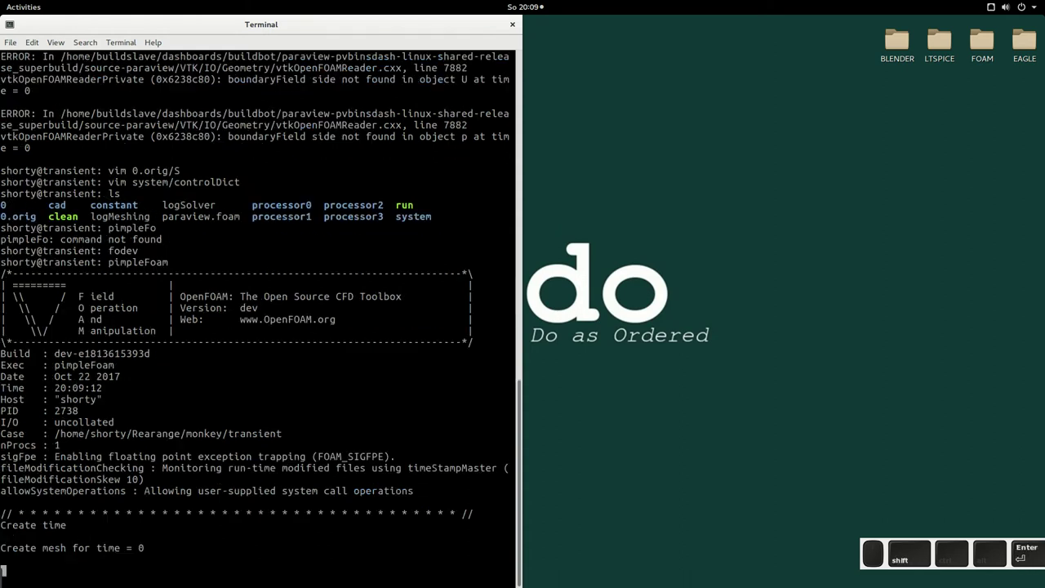
{"action": "double_click", "coordinate": [153, 423]}
{"action": "left_click", "coordinate": [209, 448]}
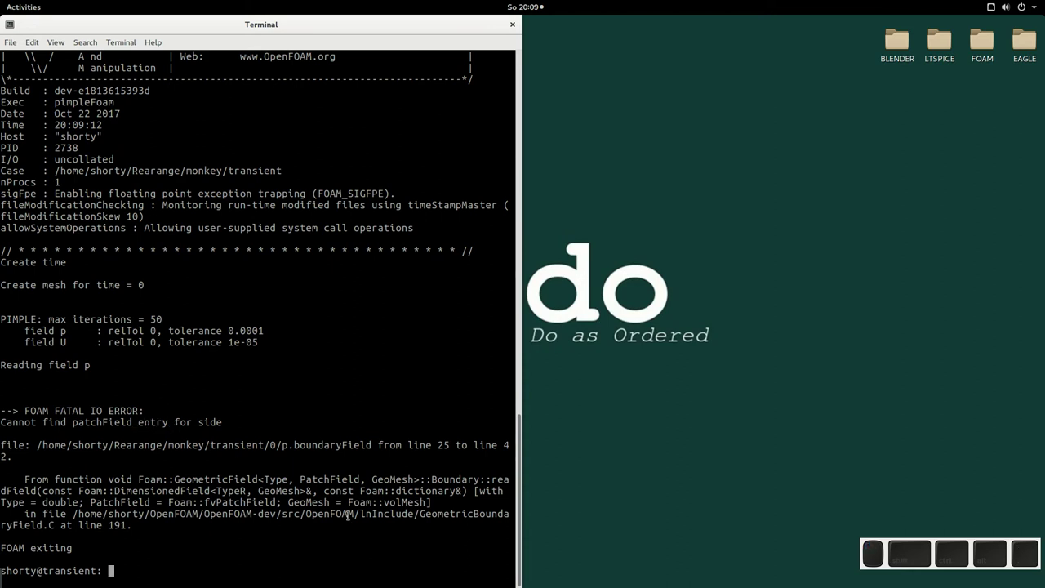
Inspect the 0/p pressure field file and quit without changes
{"action": "type", "text": "vi 0/p"}
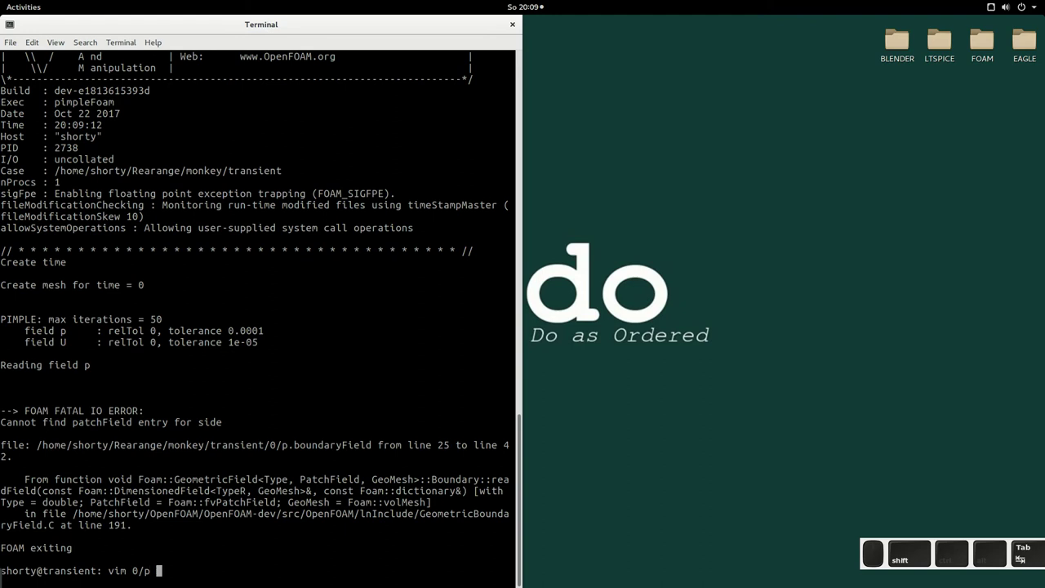
{"action": "key", "text": "Return"}
{"action": "type", "text": ":q"}
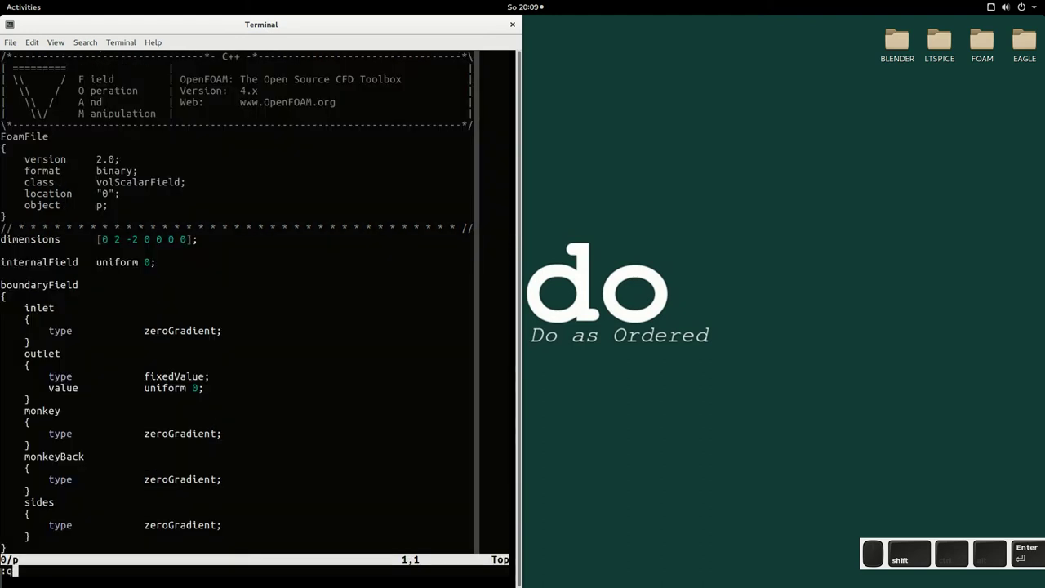
{"action": "key", "text": "Return"}
Rename the side patch to sides in constant/polyMesh/boundary and save the file
{"action": "type", "text": "vim constant/p"}
{"action": "key", "text": "Tab"}
{"action": "type", "text": "b"}
{"action": "key", "text": "Tab"}
{"action": "key", "text": "Return"}
{"action": "key", "text": "j"}
{"action": "key", "text": "j"}
{"action": "key", "text": "j"}
{"action": "key", "text": "j"}
{"action": "key", "text": "j"}
{"action": "key", "text": "j"}
{"action": "key", "text": "j"}
{"action": "key", "text": "j"}
{"action": "key", "text": "j"}
{"action": "key", "text": "j"}
{"action": "key", "text": "j"}
{"action": "key", "text": "j"}
{"action": "key", "text": "j"}
{"action": "key", "text": "j"}
{"action": "key", "text": "j"}
{"action": "key", "text": "j"}
{"action": "key", "text": "j"}
{"action": "key", "text": "j"}
{"action": "key", "text": "j"}
{"action": "key", "text": "j"}
{"action": "key", "text": "j"}
{"action": "key", "text": "k"}
{"action": "key", "text": "k"}
{"action": "type", "text": "as"}
{"action": "key", "text": "Escape"}
{"action": "type", "text": ":w"}
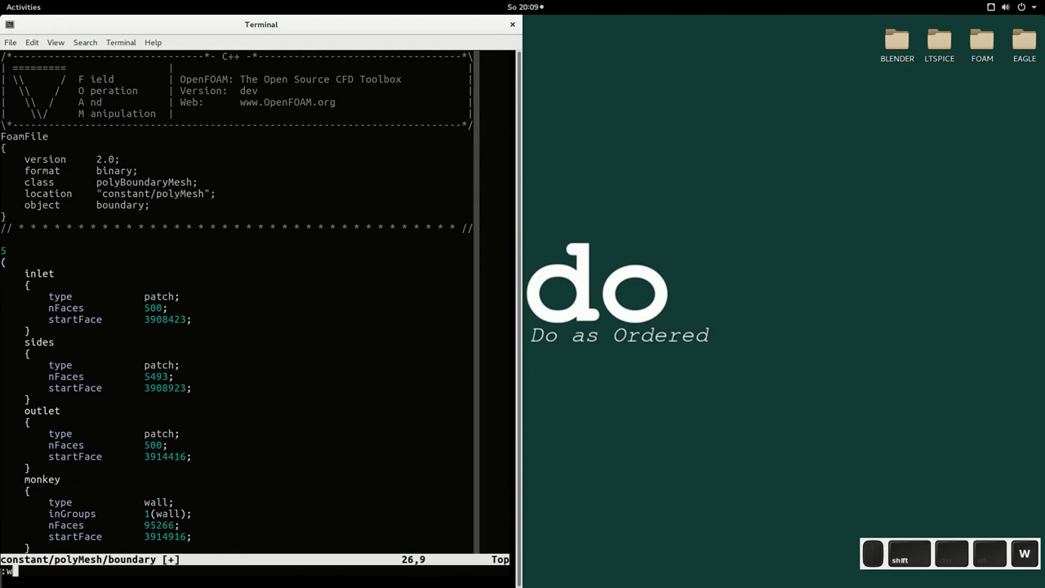
{"action": "type", "text": "q"}
{"action": "key", "text": "Return"}
List the case directory and rerun pimpleFoam
{"action": "type", "text": "ls"}
{"action": "key", "text": "Return"}
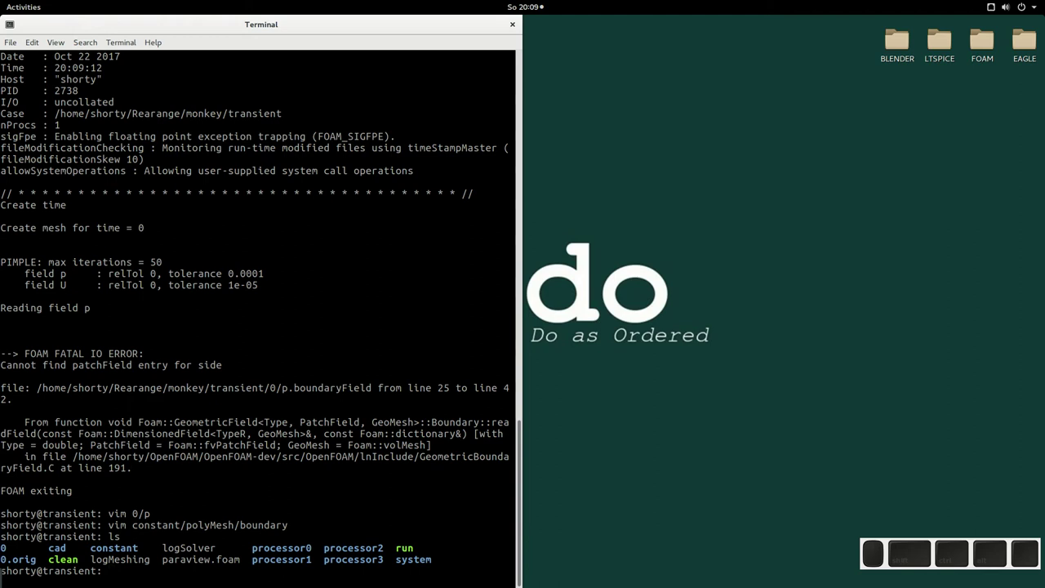
{"action": "type", "text": "pimpleFoam"}
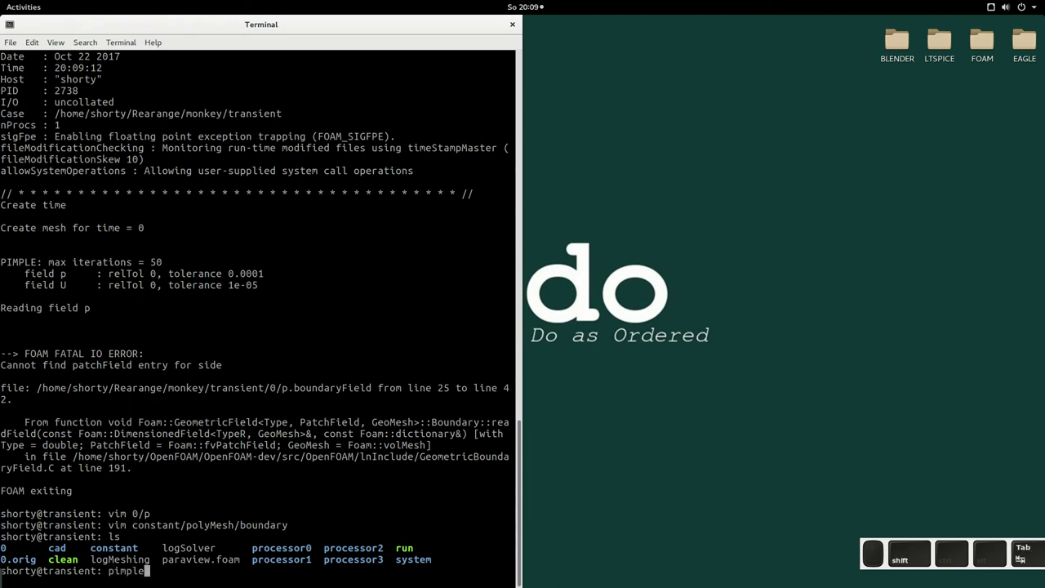
{"action": "key", "text": "Return"}
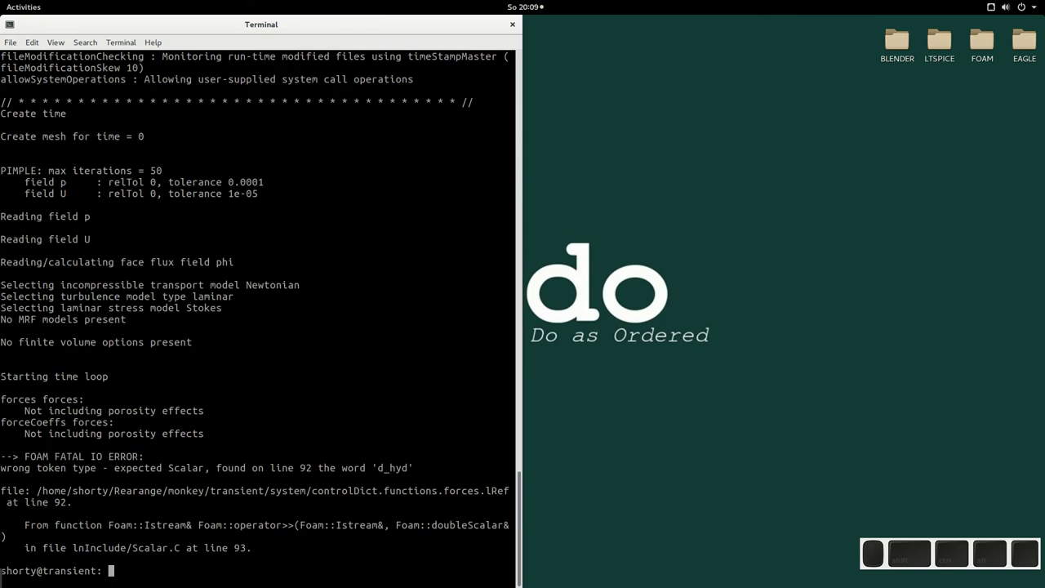
Add a closing */ comment mark after the forces block in system/controlDict
{"action": "type", "text": "vim c"}
{"action": "key", "text": "Tab"}
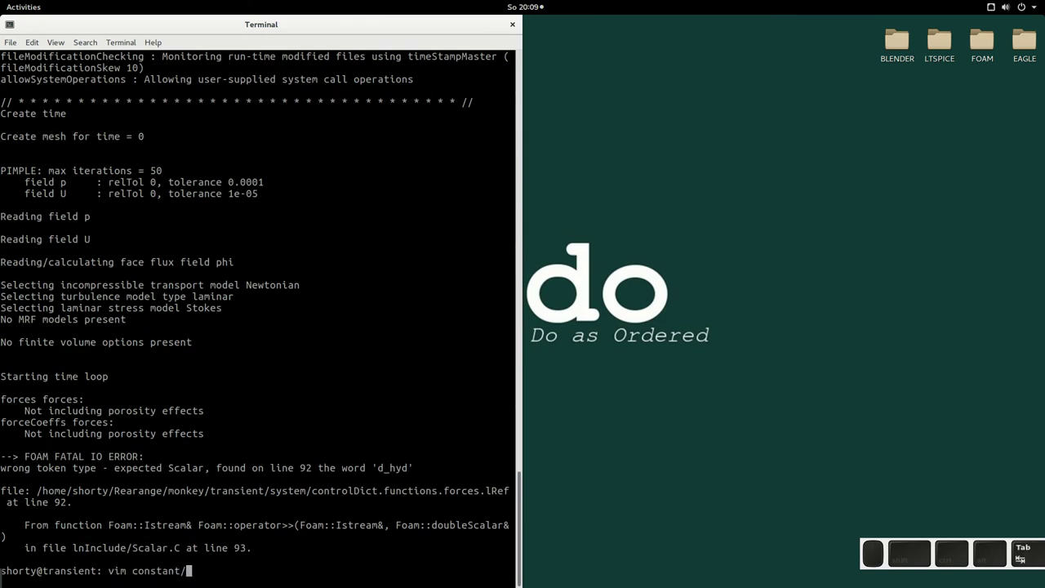
{"action": "key", "text": "BackSpace"}
{"action": "key", "text": "BackSpace"}
{"action": "key", "text": "BackSpace"}
{"action": "key", "text": "BackSpace"}
{"action": "key", "text": "BackSpace"}
{"action": "key", "text": "BackSpace"}
{"action": "key", "text": "BackSpace"}
{"action": "key", "text": "BackSpace"}
{"action": "key", "text": "BackSpace"}
{"action": "type", "text": "sy"}
{"action": "key", "text": "Tab"}
{"action": "key", "text": "Return"}
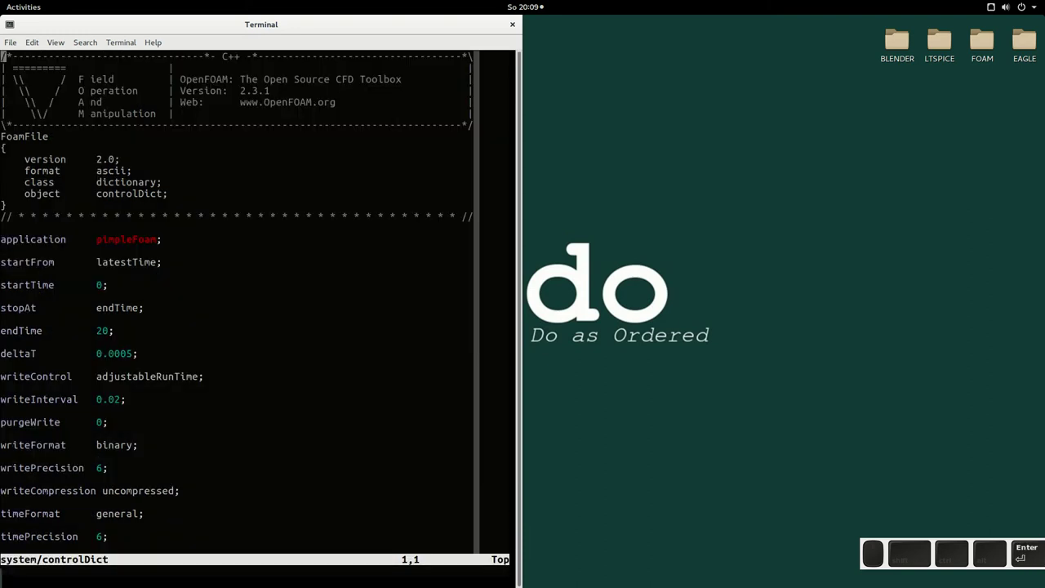
{"action": "key", "text": "shift+g"}
{"action": "key", "text": "k"}
{"action": "key", "text": "k"}
{"action": "key", "text": "k"}
{"action": "type", "text": "o*/"}
{"action": "key", "text": "Escape"}
Add the opening /* before forces, save controlDict and rerun pimpleFoam
{"action": "key", "text": "k"}
{"action": "key", "text": "k"}
{"action": "key", "text": "k"}
{"action": "key", "text": "k"}
{"action": "key", "text": "k"}
{"action": "key", "text": "k"}
{"action": "key", "text": "k"}
{"action": "key", "text": "k"}
{"action": "key", "text": "k"}
{"action": "key", "text": "k"}
{"action": "key", "text": "k"}
{"action": "key", "text": "k"}
{"action": "key", "text": "k"}
{"action": "key", "text": "k"}
{"action": "key", "text": "k"}
{"action": "key", "text": "k"}
{"action": "key", "text": "k"}
{"action": "key", "text": "k"}
{"action": "key", "text": "k"}
{"action": "key", "text": "k"}
{"action": "key", "text": "k"}
{"action": "key", "text": "k"}
{"action": "key", "text": "k"}
{"action": "key", "text": "k"}
{"action": "key", "text": "k"}
{"action": "key", "text": "k"}
{"action": "key", "text": "j"}
{"action": "key", "text": "j"}
{"action": "type", "text": "hi/*"}
{"action": "key", "text": "Escape"}
{"action": "key", "text": "k"}
{"action": "key", "text": "k"}
{"action": "key", "text": "k"}
{"action": "key", "text": "k"}
{"action": "key", "text": "k"}
{"action": "key", "text": "k"}
{"action": "key", "text": "k"}
{"action": "key", "text": "k"}
{"action": "key", "text": "shift+v"}
{"action": "key", "text": "Escape"}
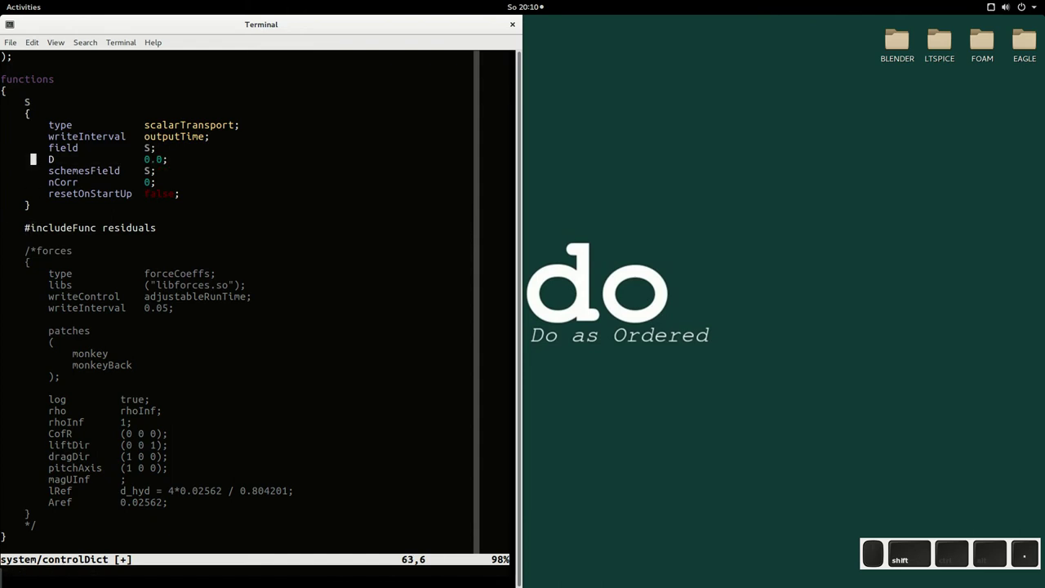
{"action": "type", "text": ":wq"}
{"action": "key", "text": "Return"}
{"action": "key", "text": "Up"}
{"action": "key", "text": "Up"}
{"action": "key", "text": "Return"}
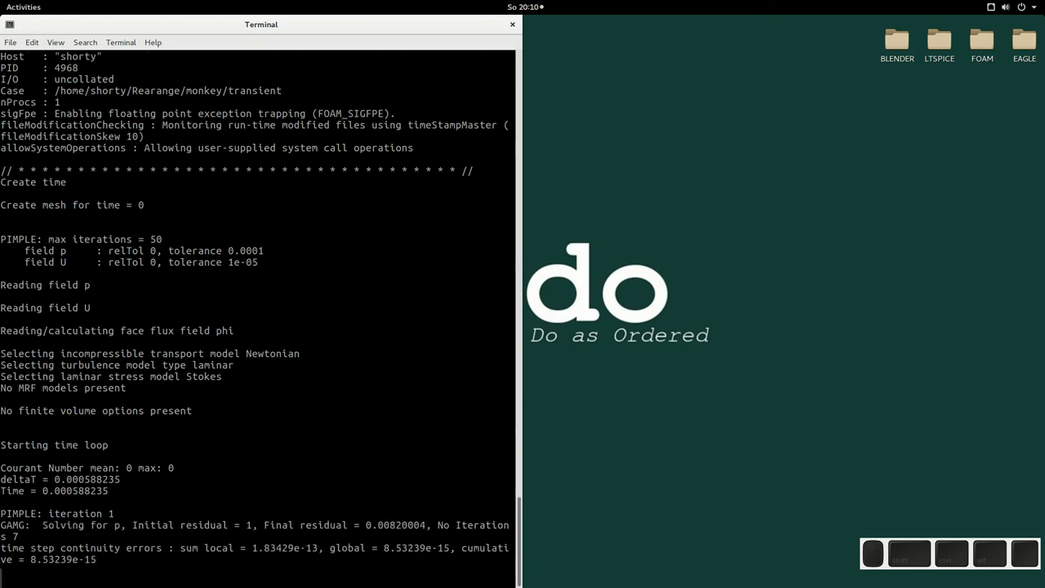
Watch the serial pimpleFoam output full screen until PIMPLE iteration 2 begins
{"action": "key", "text": "F11"}
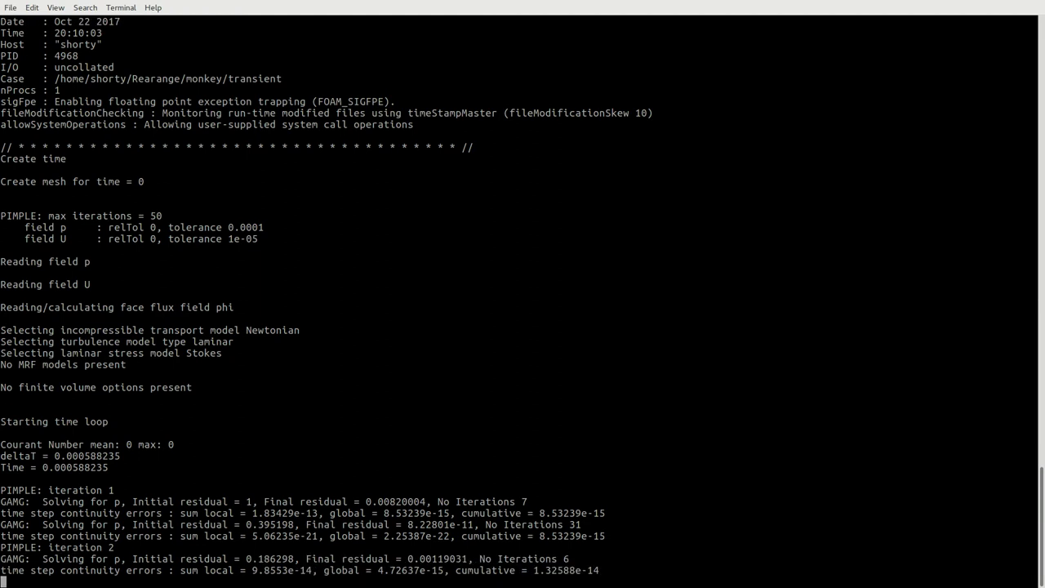
{"action": "key", "text": "F11"}
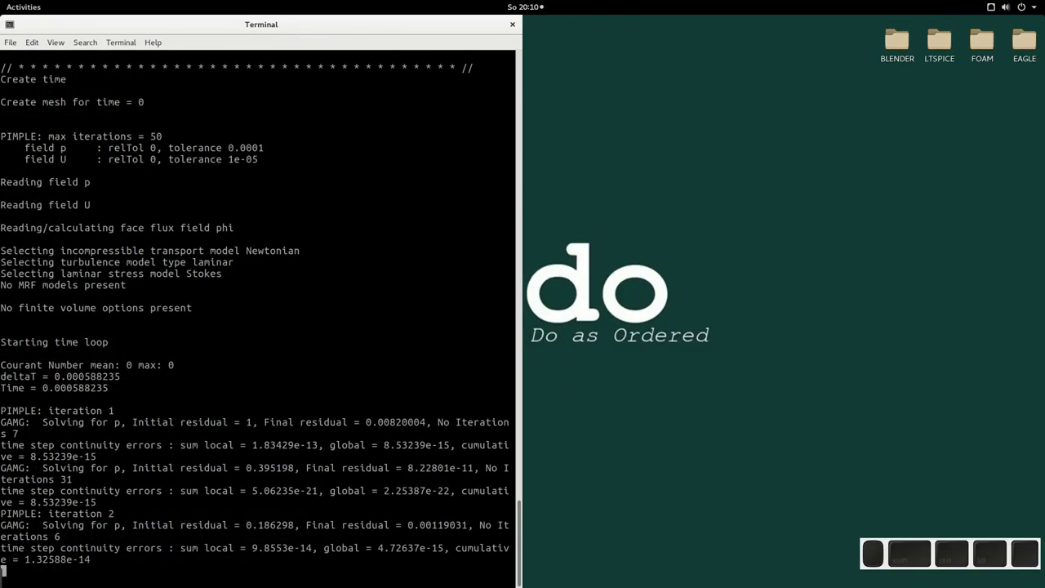
Stop the serial solver and view system/controlDict without changes
{"action": "key", "text": "F11"}
{"action": "key", "text": "ctrl+c"}
{"action": "type", "text": "vim system/controlDict"}
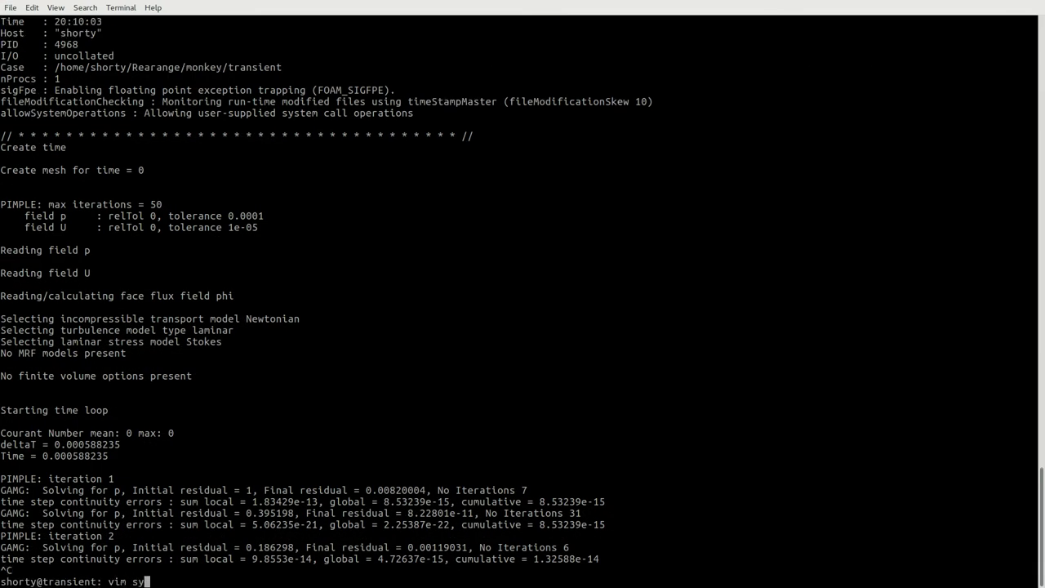
{"action": "key", "text": "Return"}
{"action": "type", "text": ":q"}
{"action": "key", "text": "Return"}
Change nOuterCorrectors from 50 to 1 in system/fvSolution and save
{"action": "type", "text": "vim system/fvo"}
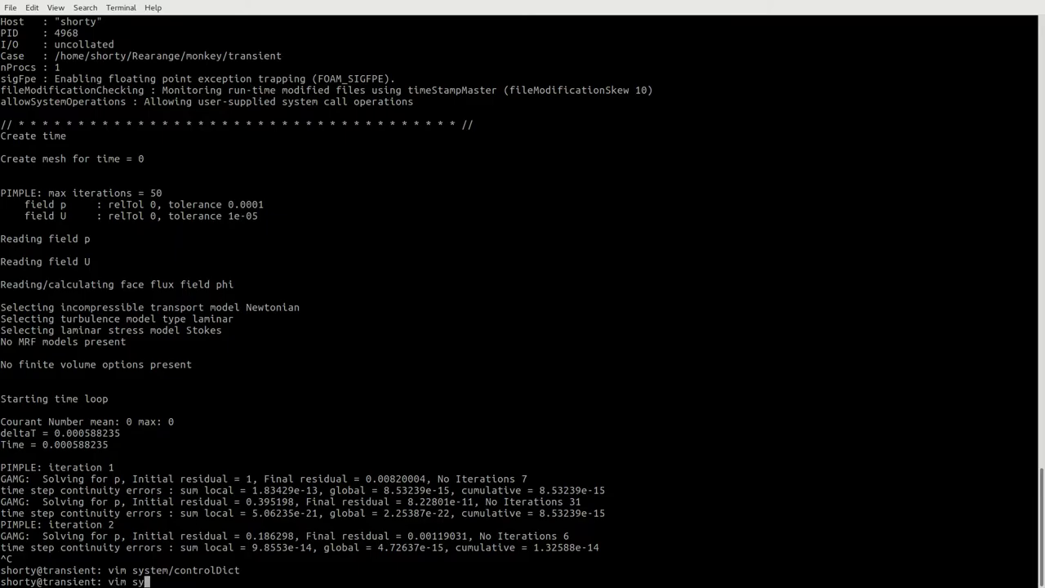
{"action": "key", "text": "BackSpace"}
{"action": "type", "text": "S"}
{"action": "key", "text": "Tab"}
{"action": "key", "text": "Return"}
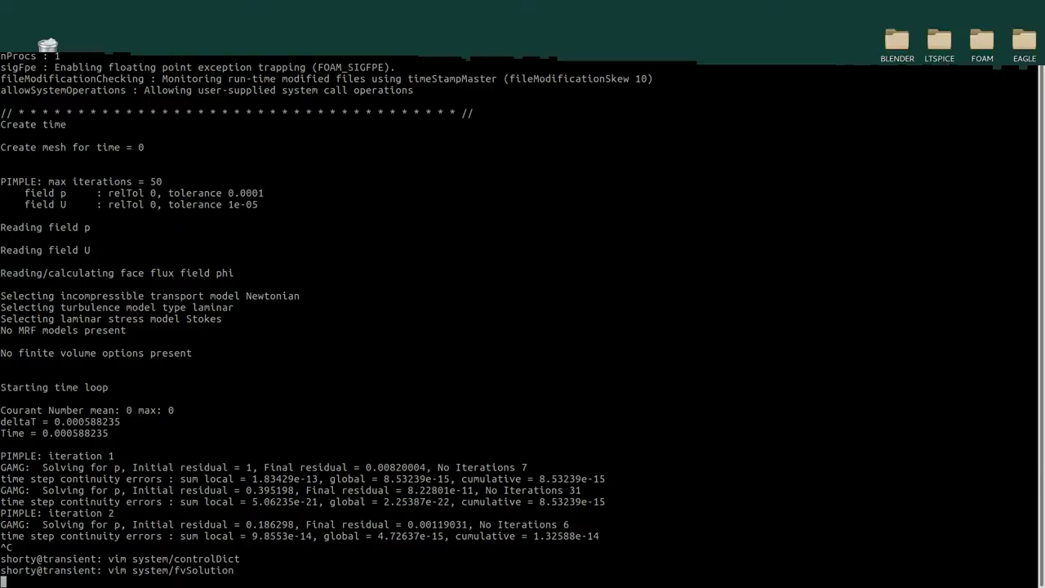
{"action": "key", "text": "k"}
{"action": "key", "text": "ctrl+b"}
{"action": "key", "text": "k"}
{"action": "key", "text": "k"}
{"action": "key", "text": "k"}
{"action": "key", "text": "k"}
{"action": "key", "text": "k"}
{"action": "key", "text": "k"}
{"action": "key", "text": "k"}
{"action": "key", "text": "k"}
{"action": "key", "text": "k"}
{"action": "key", "text": "k"}
{"action": "key", "text": "k"}
{"action": "key", "text": "k"}
{"action": "key", "text": "k"}
{"action": "key", "text": "k"}
{"action": "key", "text": "k"}
{"action": "key", "text": "k"}
{"action": "key", "text": "k"}
{"action": "key", "text": "k"}
{"action": "key", "text": "k"}
{"action": "key", "text": "k"}
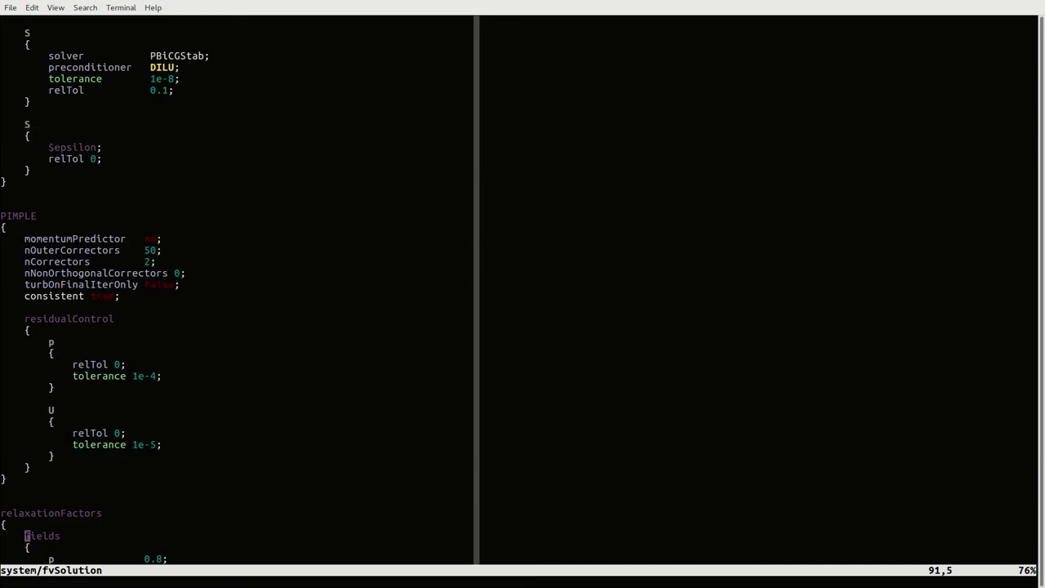
{"action": "type", "text": "wcw1"}
{"action": "key", "text": "Escape"}
{"action": "type", "text": "j:wq"}
{"action": "key", "text": "Return"}
Launch mpirun -np 4 pimpleFoam -parallel
{"action": "type", "text": "mpirun -np"}
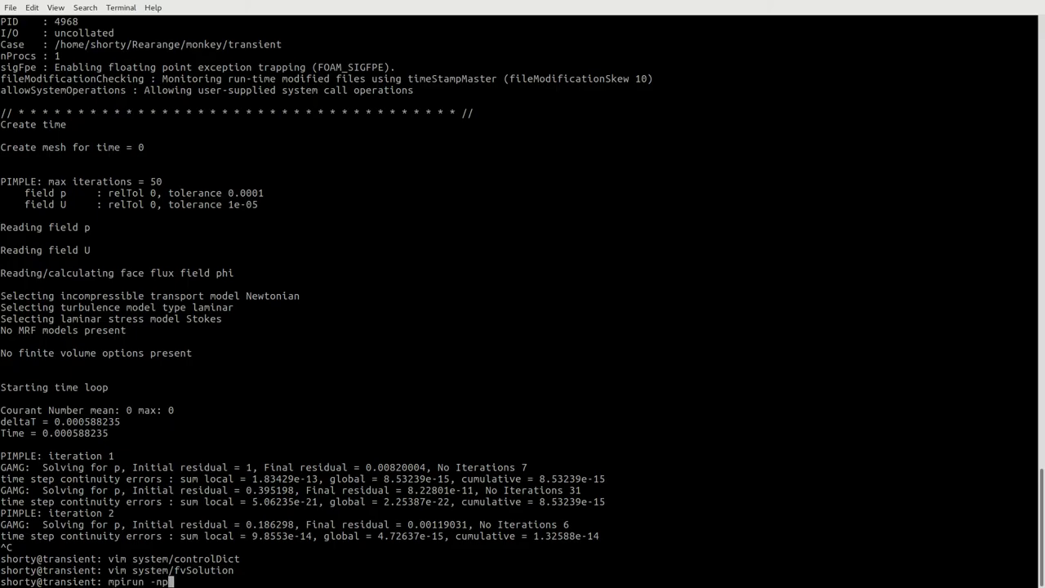
{"action": "type", "text": " 4 pimpleFoam -parallel"}
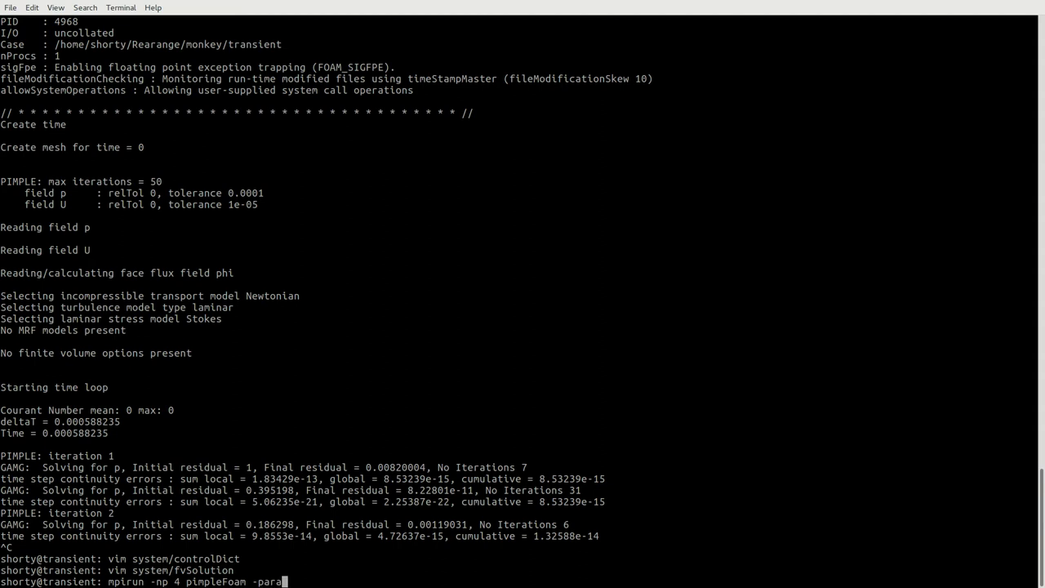
{"action": "key", "text": "Return"}
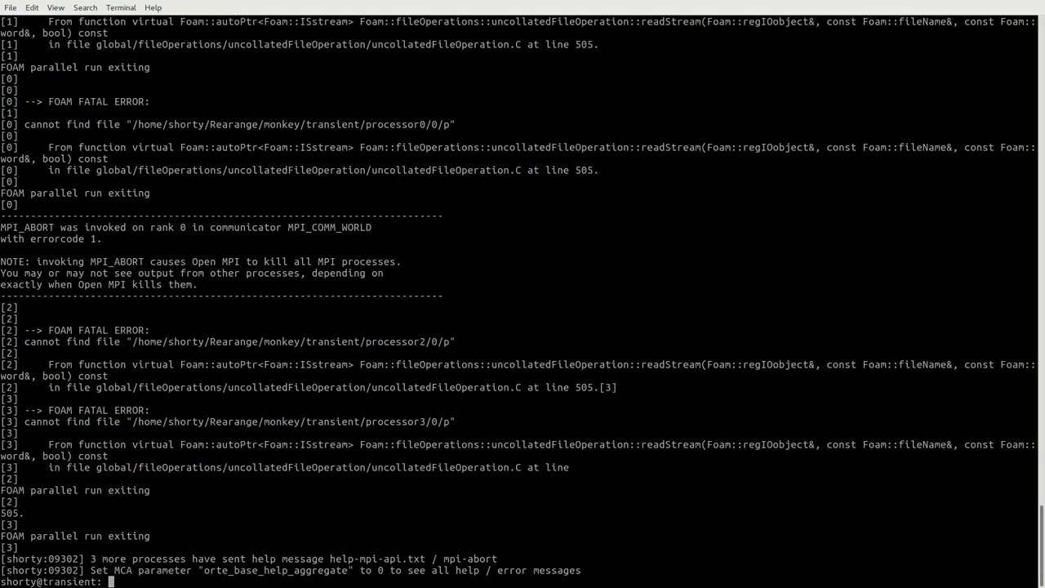
Decompose the mesh into 4 processor domains with decomposePar -force
{"action": "type", "text": "deocm"}
{"action": "key", "text": "BackSpace"}
{"action": "key", "text": "BackSpace"}
{"action": "key", "text": "BackSpace"}
{"action": "type", "text": "composePar -force"}
{"action": "key", "text": "Return"}
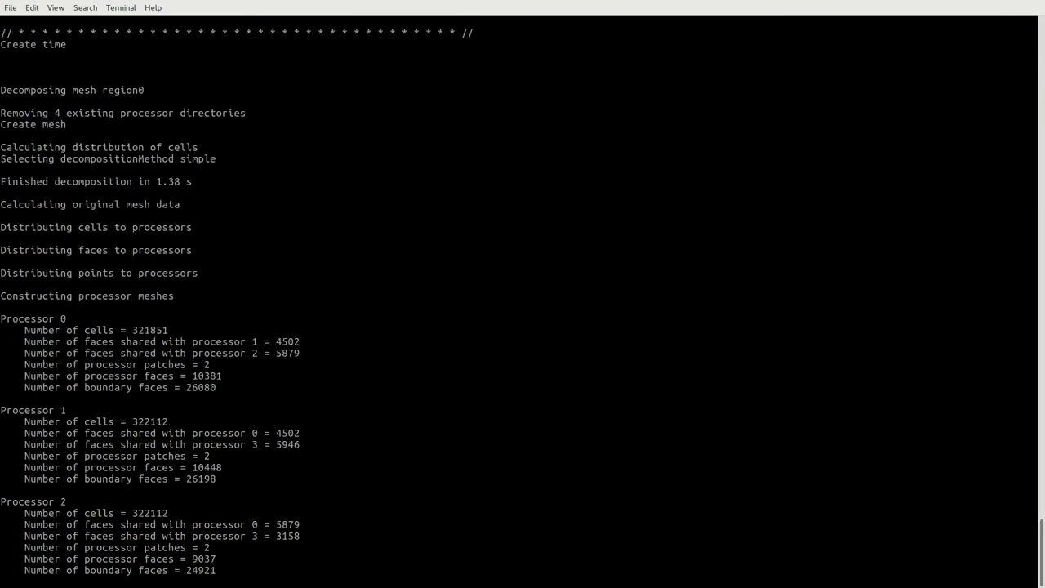
Rerun the 4-process parallel pimpleFoam and review the decomposition statistics
{"action": "key", "text": "Up"}
{"action": "key", "text": "Up"}
{"action": "key", "text": "Return"}
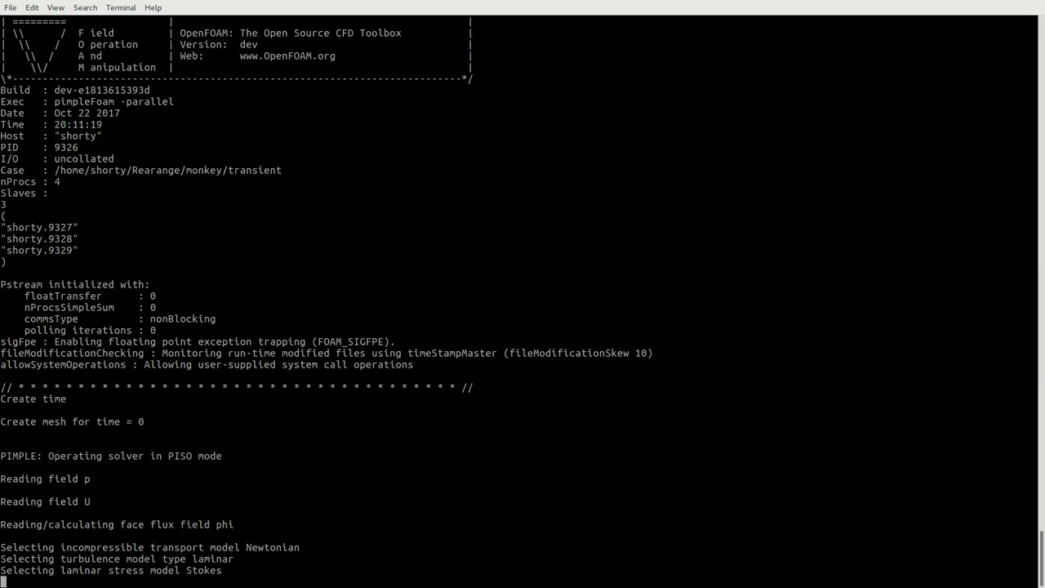
{"action": "scroll", "coordinate": [329, 354], "scroll_direction": "up", "scroll_amount": 15}
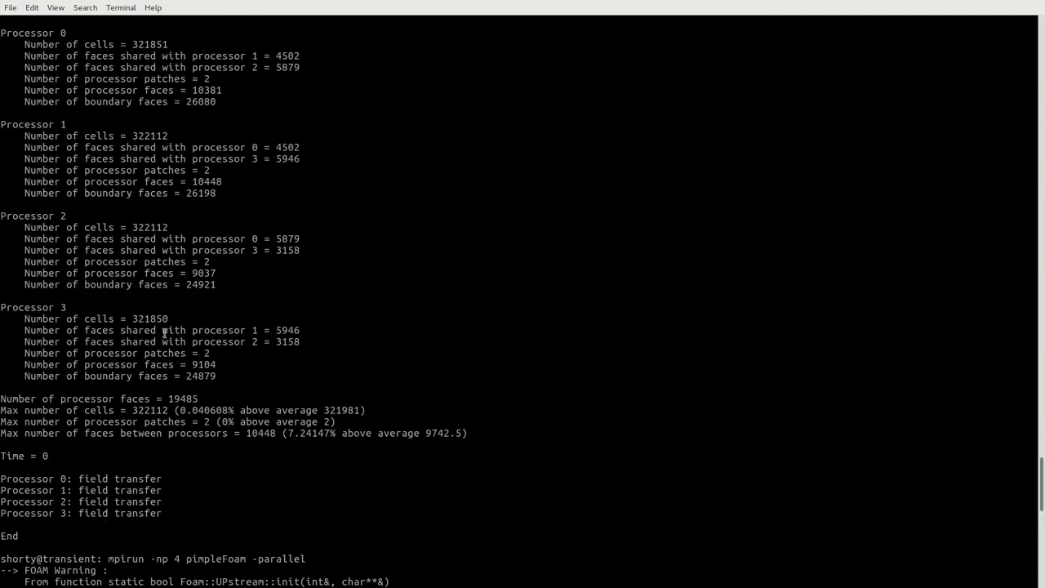
{"action": "scroll", "coordinate": [115, 288], "scroll_direction": "up", "scroll_amount": 3}
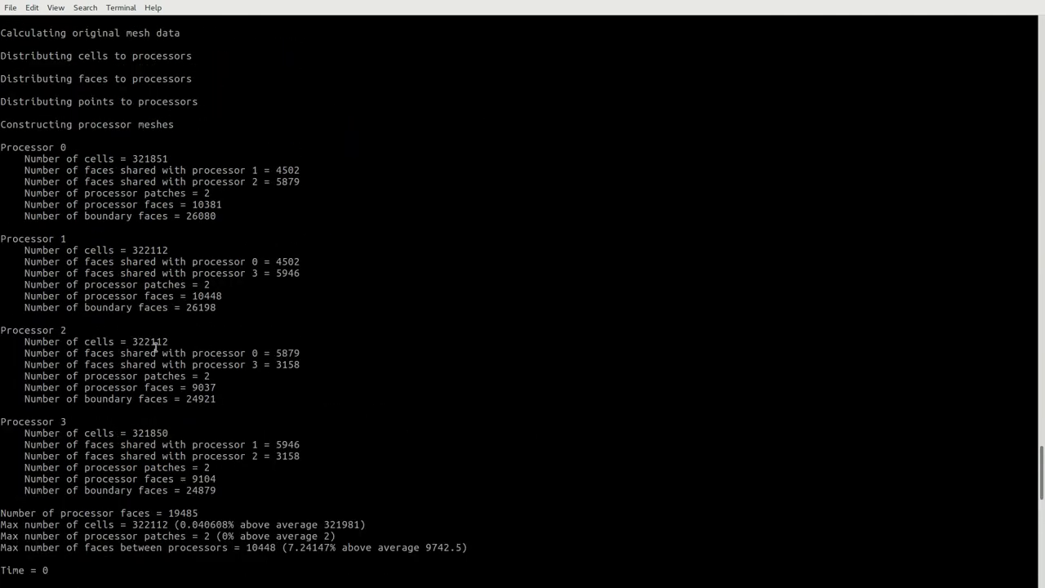
{"action": "scroll", "coordinate": [137, 454], "scroll_direction": "down", "scroll_amount": 20}
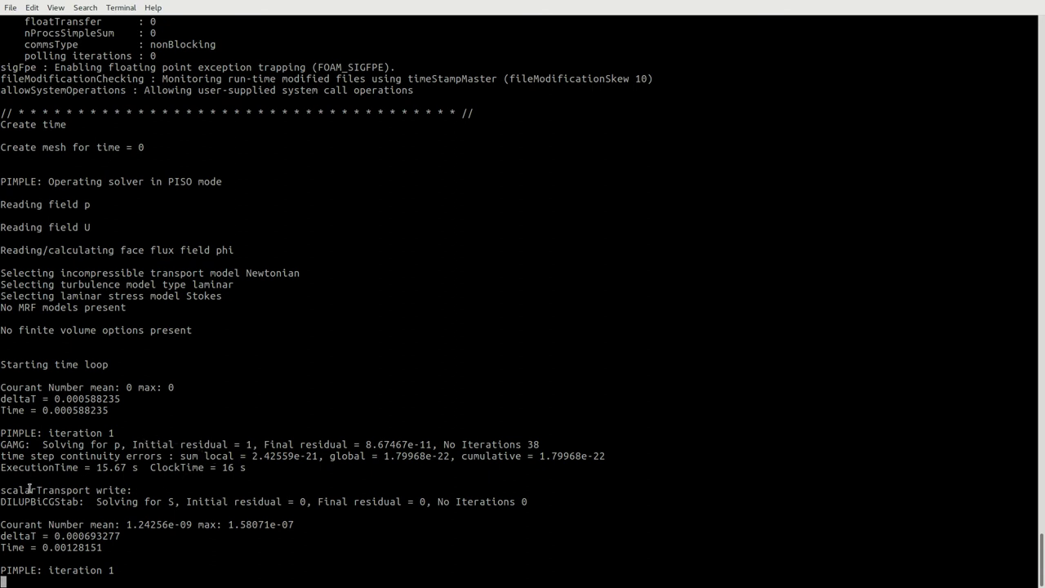
Stop the parallel run and highlight the zero initial and final S residuals
{"action": "key", "text": "ctrl+c"}
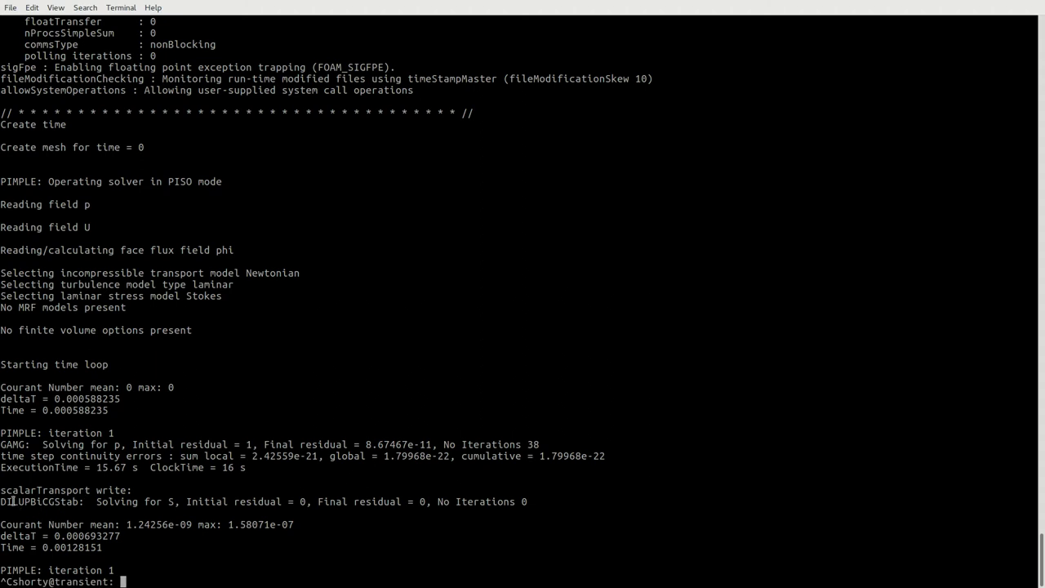
{"action": "left_click_drag", "start_coordinate": [5, 488], "coordinate": [30, 501]}
{"action": "left_click", "coordinate": [99, 501]}
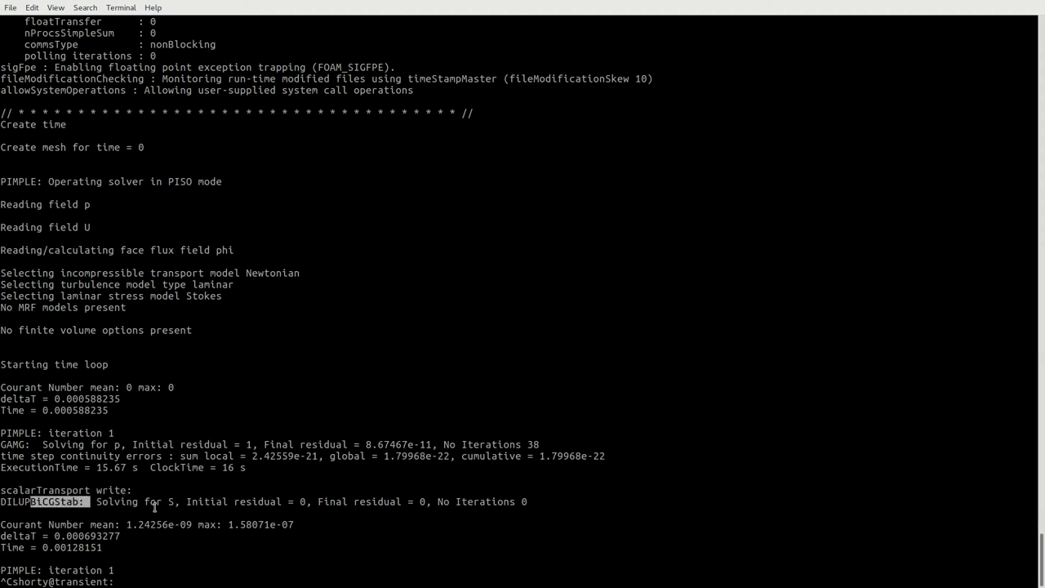
{"action": "left_click", "coordinate": [304, 501]}
{"action": "double_click", "coordinate": [302, 501]}
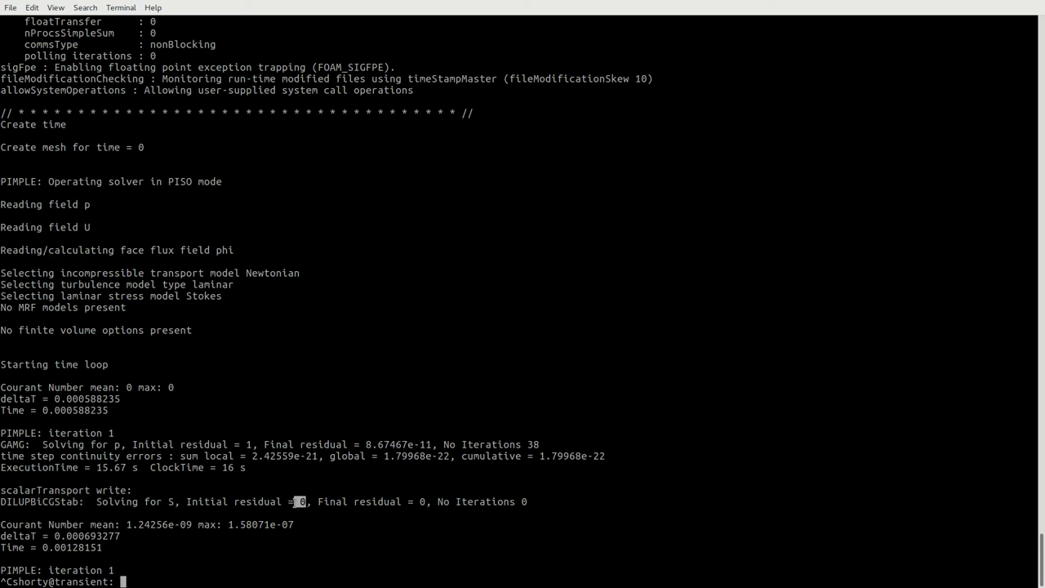
{"action": "mouse_move", "coordinate": [419, 502]}
{"action": "left_mouse_down"}
{"action": "mouse_move", "coordinate": [437, 502]}
{"action": "mouse_move", "coordinate": [425, 501]}
{"action": "left_mouse_up"}
{"action": "left_click_drag", "start_coordinate": [525, 502], "coordinate": [553, 507]}
{"action": "left_click", "coordinate": [553, 506]}
{"action": "type", "text": "vim"}
Set the diffusivity D to 0.01 in system/controlDict and save
{"action": "type", "text": "sy"}
{"action": "key", "text": "Tab"}
{"action": "type", "text": "co"}
{"action": "key", "text": "Tab"}
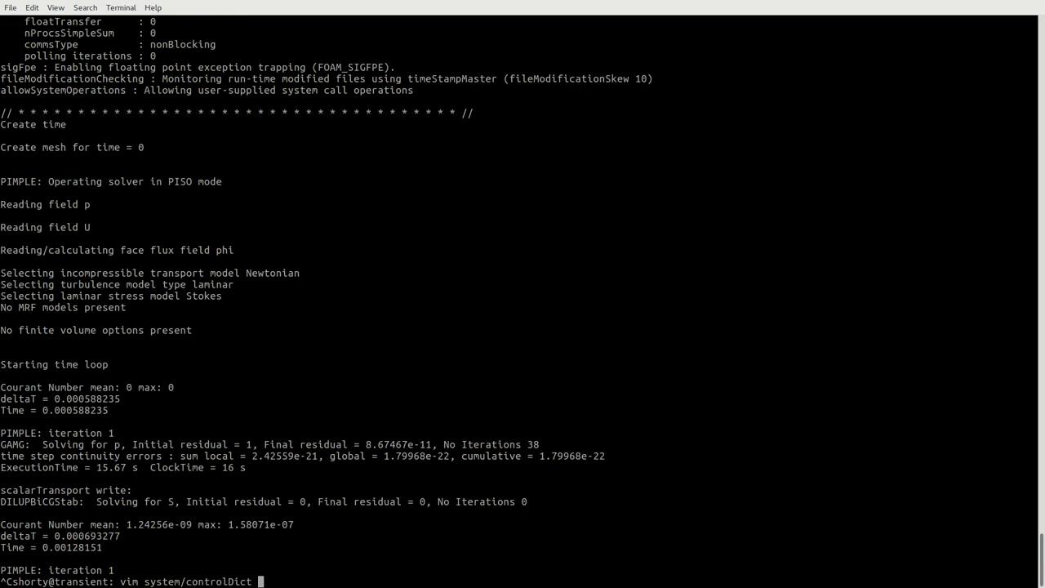
{"action": "key", "text": "Return"}
{"action": "key", "text": "j"}
{"action": "key", "text": "j"}
{"action": "key", "text": "j"}
{"action": "key", "text": "j"}
{"action": "key", "text": "j"}
{"action": "key", "text": "j"}
{"action": "key", "text": "j"}
{"action": "key", "text": "j"}
{"action": "key", "text": "j"}
{"action": "key", "text": "j"}
{"action": "key", "text": "j"}
{"action": "key", "text": "j"}
{"action": "key", "text": "j"}
{"action": "key", "text": "j"}
{"action": "key", "text": "j"}
{"action": "key", "text": "j"}
{"action": "key", "text": "w"}
{"action": "key", "text": "k"}
{"action": "key", "text": "l"}
{"action": "key", "text": "l"}
{"action": "type", "text": "a1"}
{"action": "key", "text": "Escape"}
{"action": "type", "text": ":wq"}
{"action": "key", "text": "Return"}
Rerun the parallel solver, confirm S converges in 6 iterations, then stop it
{"action": "key", "text": "Up"}
{"action": "key", "text": "Up"}
{"action": "key", "text": "Return"}
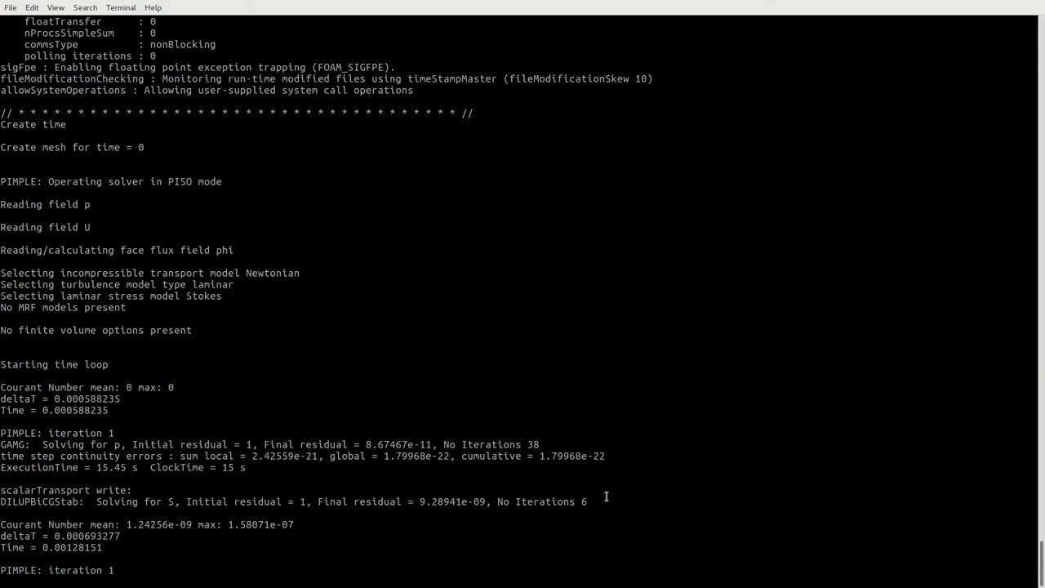
{"action": "triple_click", "coordinate": [343, 500]}
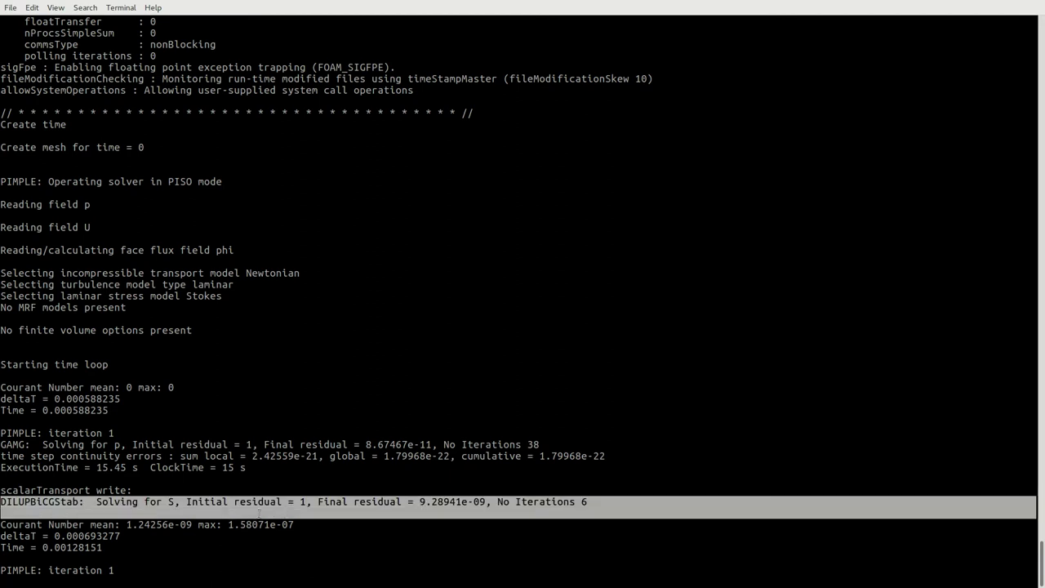
{"action": "key", "text": "ctrl+c"}
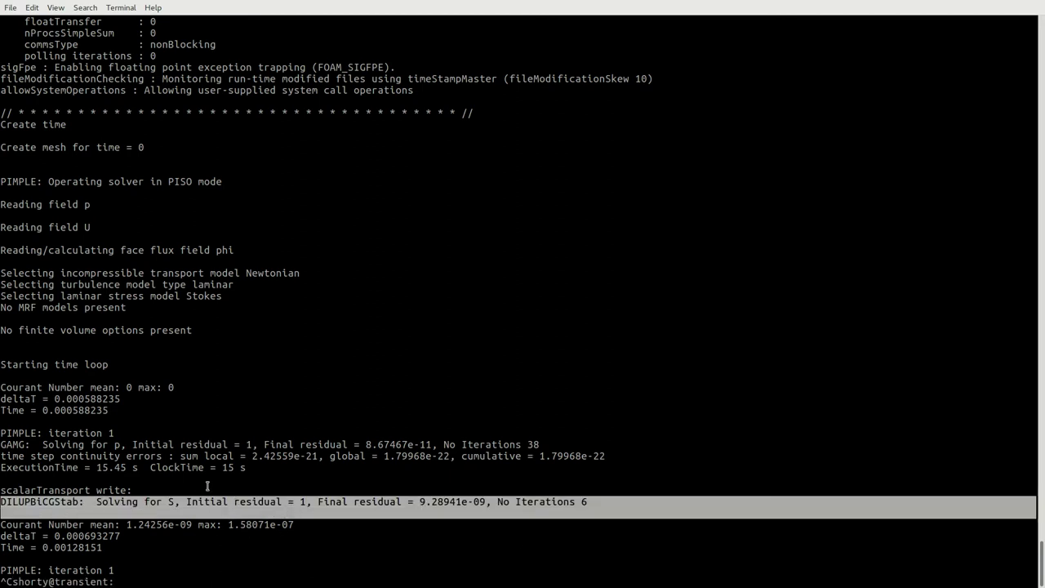
{"action": "left_click", "coordinate": [462, 513]}
{"action": "left_click_drag", "start_coordinate": [517, 504], "coordinate": [495, 504]}
{"action": "left_click", "coordinate": [513, 522]}
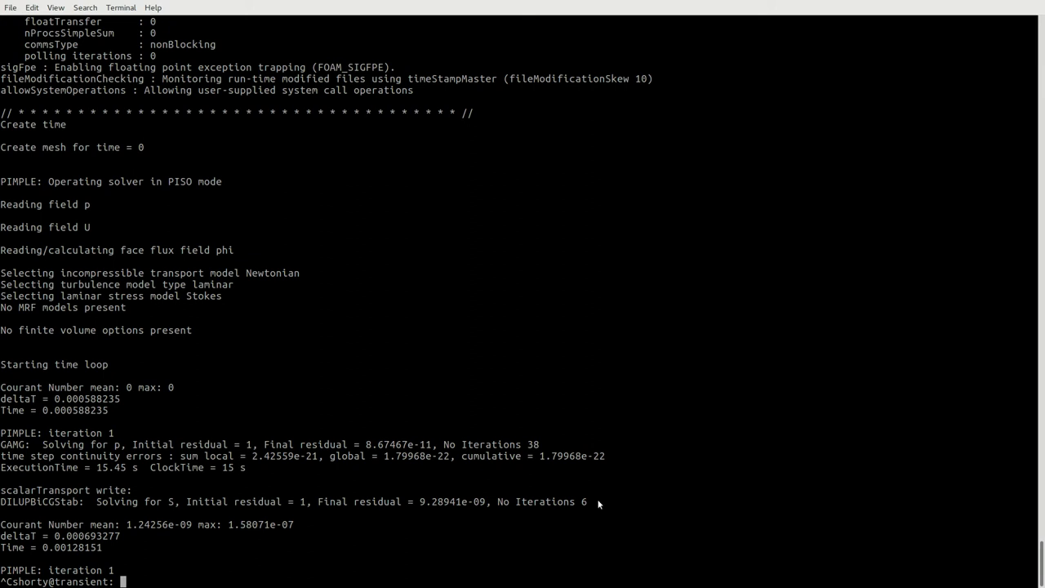
{"action": "key", "text": "F11"}
{"action": "key", "text": "F11"}
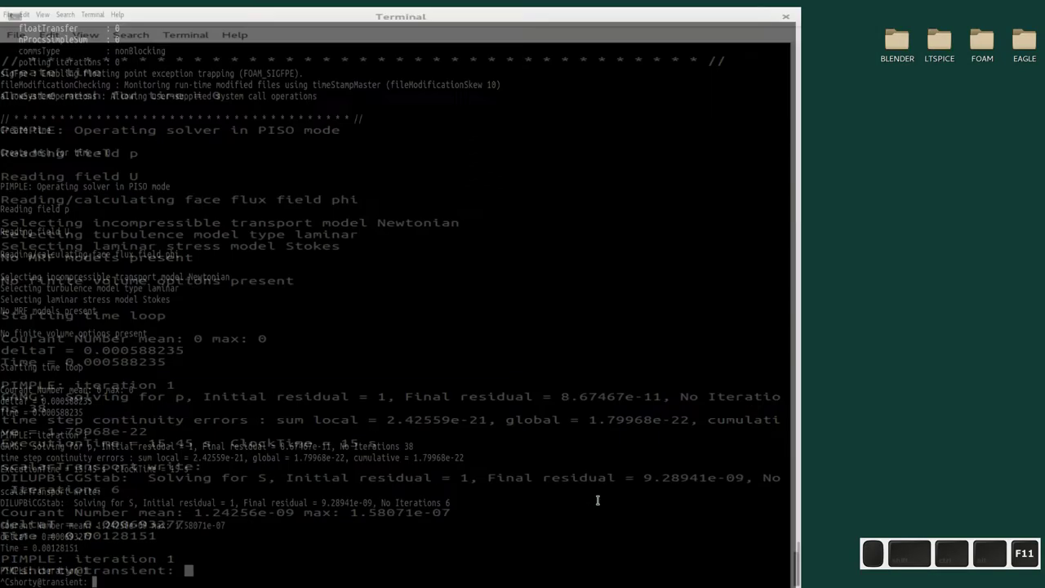
List the case folder and review constant/turbulenceProperties
{"action": "type", "text": "ls"}
{"action": "key", "text": "Return"}
{"action": "type", "text": "vim constant/tru"}
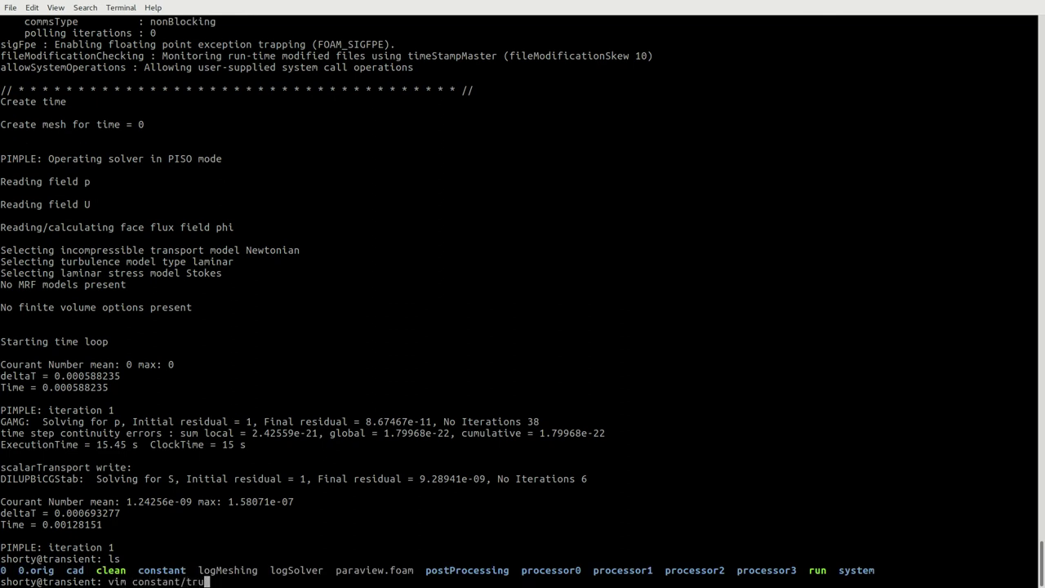
{"action": "key", "text": "BackSpace"}
{"action": "type", "text": "u"}
{"action": "key", "text": "Tab"}
{"action": "key", "text": "Return"}
{"action": "key", "text": "Down"}
{"action": "key", "text": "Down"}
{"action": "key", "text": "Down"}
{"action": "key", "text": "Down"}
{"action": "key", "text": "Down"}
{"action": "key", "text": "Down"}
{"action": "key", "text": "Down"}
{"action": "key", "text": "Down"}
{"action": "key", "text": "Down"}
{"action": "key", "text": "Down"}
{"action": "key", "text": "Down"}
{"action": "key", "text": "Down"}
{"action": "key", "text": "Down"}
{"action": "key", "text": "Down"}
{"action": "key", "text": "Down"}
{"action": "key", "text": "Down"}
{"action": "key", "text": "Down"}
{"action": "key", "text": "Down"}
{"action": "key", "text": "Down"}
{"action": "key", "text": "Down"}
{"action": "type", "text": ":wq"}
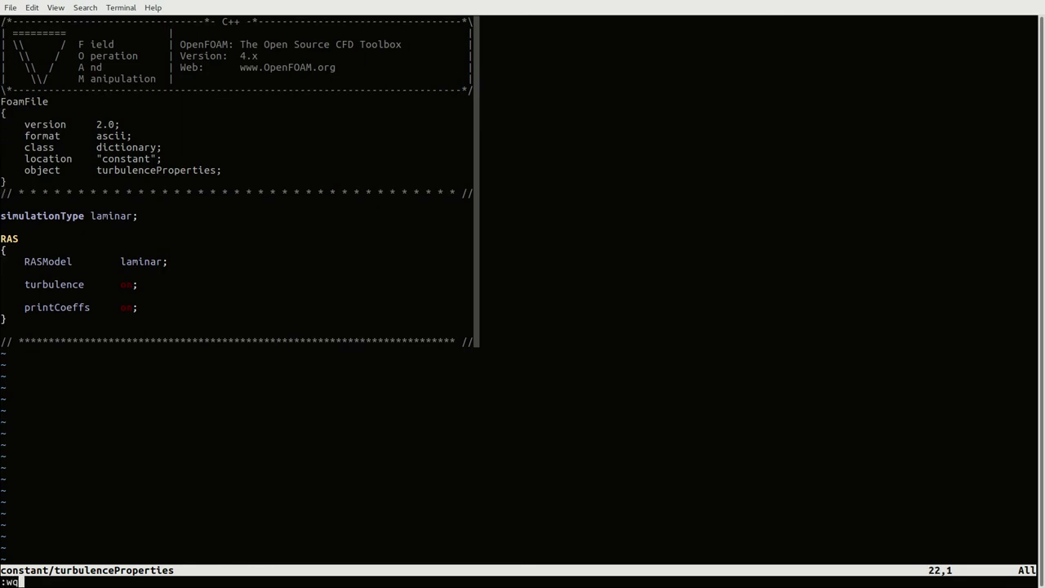
{"action": "key", "text": "Return"}
Review the outlet type and value lines in 0/p and save the file
{"action": "key", "text": "Up"}
{"action": "key", "text": "BackSpace"}
{"action": "key", "text": "BackSpace"}
{"action": "key", "text": "BackSpace"}
{"action": "key", "text": "BackSpace"}
{"action": "key", "text": "BackSpace"}
{"action": "key", "text": "BackSpace"}
{"action": "key", "text": "BackSpace"}
{"action": "key", "text": "BackSpace"}
{"action": "key", "text": "BackSpace"}
{"action": "key", "text": "BackSpace"}
{"action": "key", "text": "BackSpace"}
{"action": "key", "text": "BackSpace"}
{"action": "key", "text": "BackSpace"}
{"action": "key", "text": "BackSpace"}
{"action": "key", "text": "BackSpace"}
{"action": "key", "text": "BackSpace"}
{"action": "key", "text": "BackSpace"}
{"action": "key", "text": "BackSpace"}
{"action": "key", "text": "BackSpace"}
{"action": "key", "text": "BackSpace"}
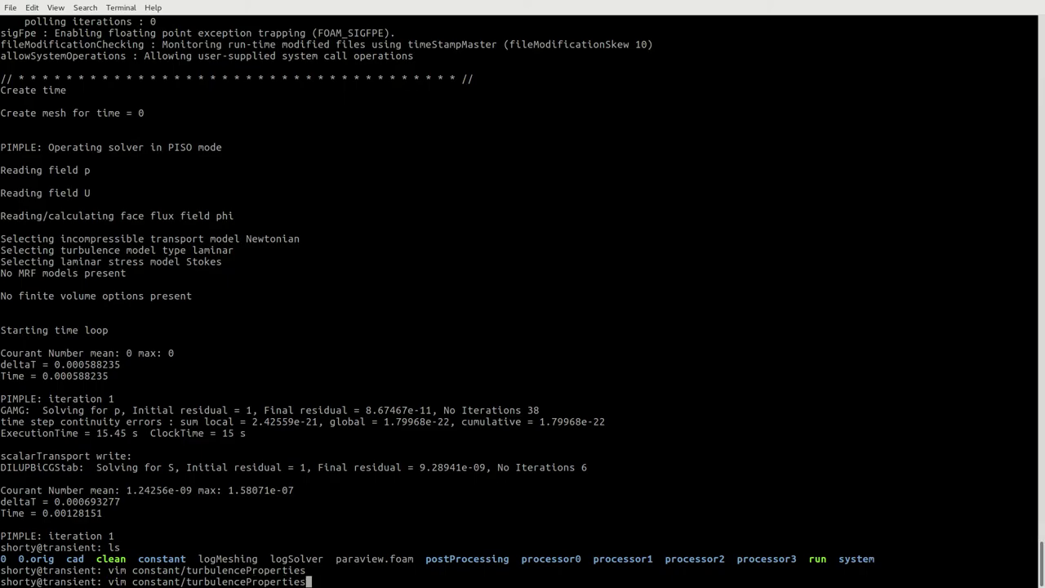
{"action": "key", "text": "BackSpace"}
{"action": "key", "text": "BackSpace"}
{"action": "key", "text": "BackSpace"}
{"action": "key", "text": "BackSpace"}
{"action": "key", "text": "BackSpace"}
{"action": "key", "text": "BackSpace"}
{"action": "key", "text": "BackSpace"}
{"action": "key", "text": "BackSpace"}
{"action": "type", "text": "0/"}
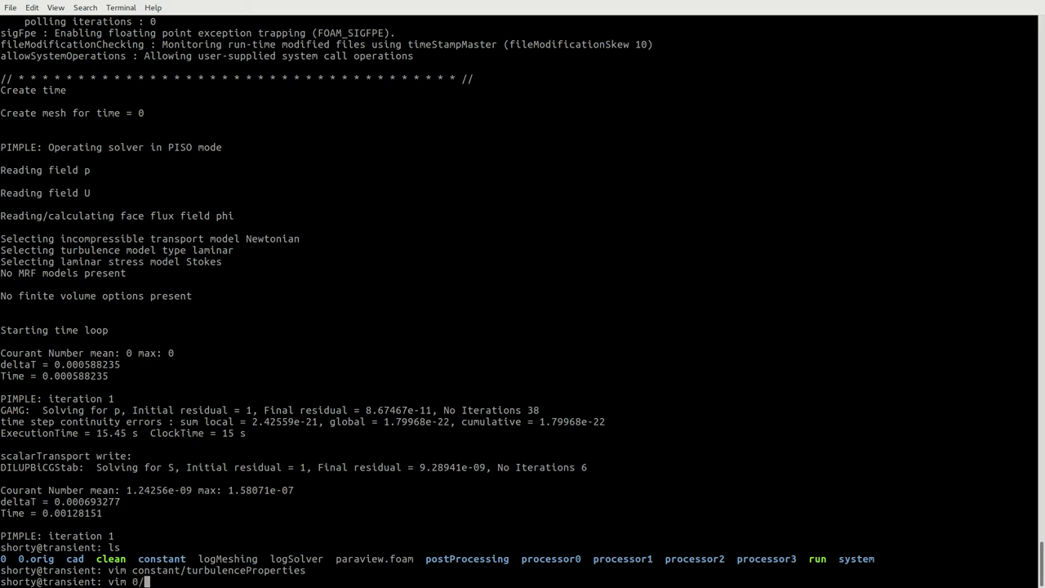
{"action": "type", "text": "p"}
{"action": "key", "text": "Return"}
{"action": "key", "text": "j"}
{"action": "key", "text": "j"}
{"action": "key", "text": "j"}
{"action": "key", "text": "j"}
{"action": "key", "text": "j"}
{"action": "key", "text": "j"}
{"action": "key", "text": "j"}
{"action": "key", "text": "j"}
{"action": "key", "text": "j"}
{"action": "key", "text": "j"}
{"action": "key", "text": "j"}
{"action": "key", "text": "j"}
{"action": "key", "text": "j"}
{"action": "key", "text": "j"}
{"action": "key", "text": "j"}
{"action": "key", "text": "j"}
{"action": "key", "text": "j"}
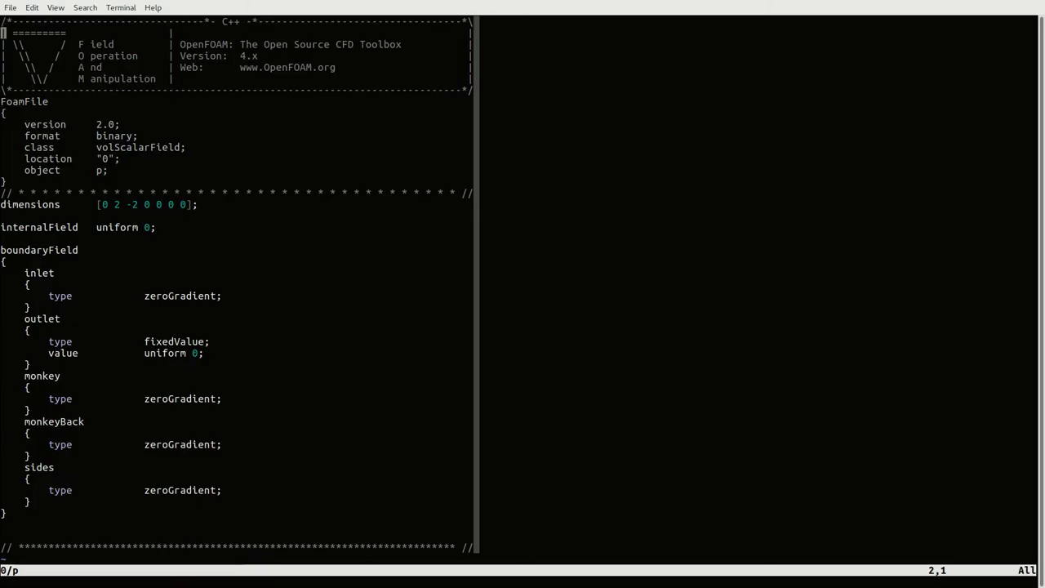
{"action": "key", "text": "j"}
{"action": "key", "text": "j"}
{"action": "key", "text": "j"}
{"action": "key", "text": "j"}
{"action": "key", "text": "j"}
{"action": "key", "text": "j"}
{"action": "key", "text": "j"}
{"action": "key", "text": "j"}
{"action": "key", "text": "j"}
{"action": "key", "text": "j"}
{"action": "key", "text": "j"}
{"action": "key", "text": "V"}
{"action": "key", "text": "j"}
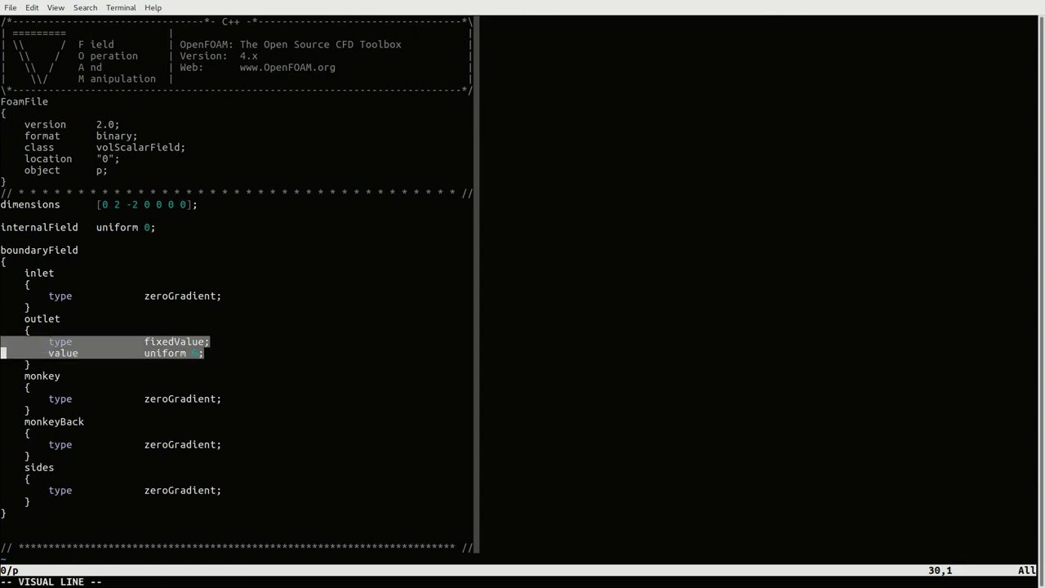
{"action": "key", "text": "Escape"}
{"action": "type", "text": ":wq"}
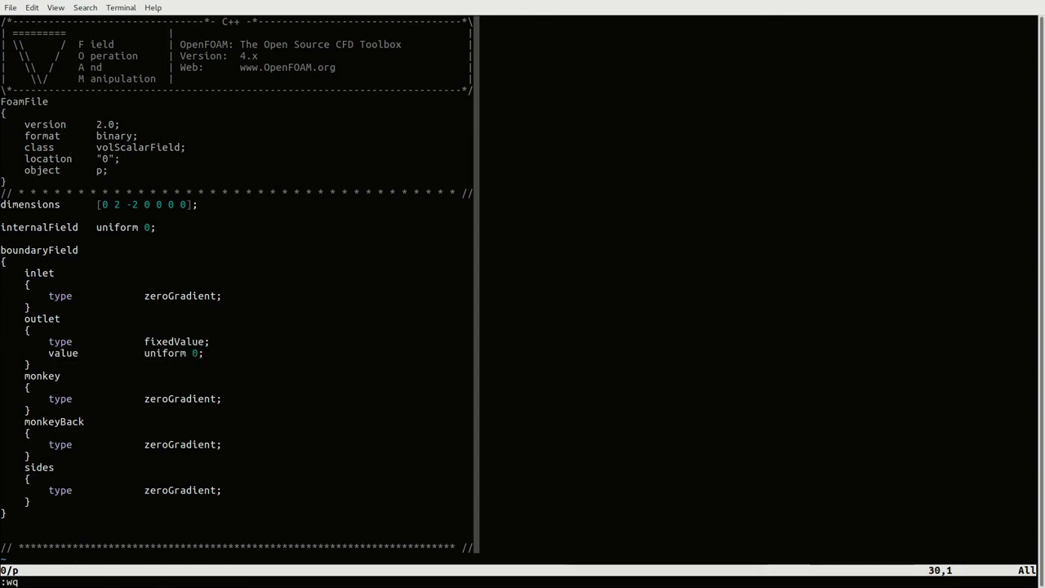
{"action": "key", "text": "Return"}
Inspect the inlet velocity entries in 0/U, uniform (0.02 0 0)
{"action": "type", "text": "vim 0"}
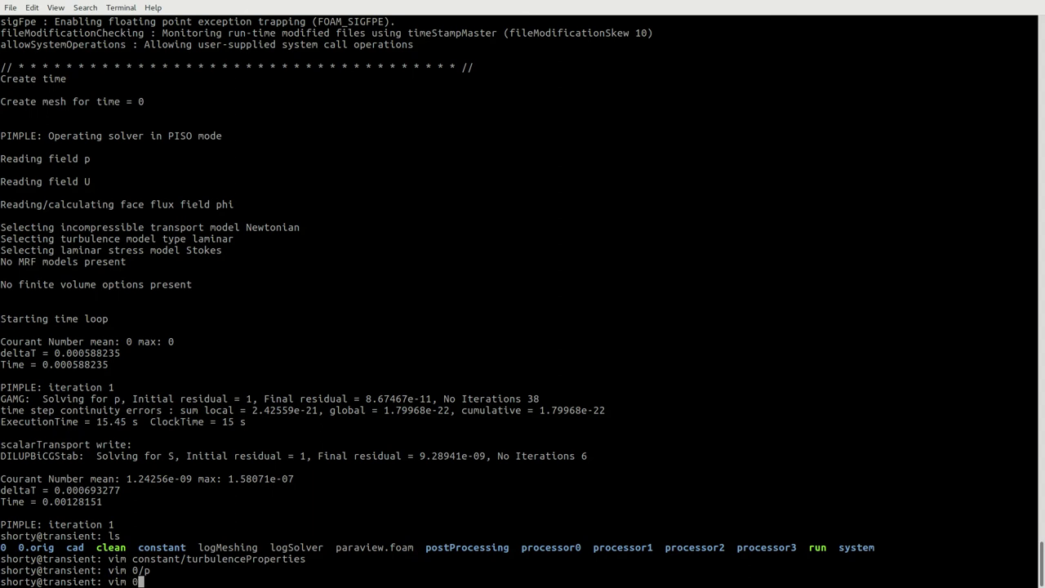
{"action": "type", "text": "/U"}
{"action": "key", "text": "Return"}
{"action": "key", "text": "j"}
{"action": "key", "text": "j"}
{"action": "key", "text": "j"}
{"action": "key", "text": "j"}
{"action": "key", "text": "j"}
{"action": "key", "text": "j"}
{"action": "key", "text": "j"}
{"action": "key", "text": "j"}
{"action": "key", "text": "j"}
{"action": "key", "text": "j"}
{"action": "key", "text": "j"}
{"action": "key", "text": "j"}
{"action": "key", "text": "j"}
{"action": "key", "text": "j"}
{"action": "key", "text": "j"}
{"action": "key", "text": "j"}
{"action": "key", "text": "j"}
{"action": "key", "text": "j"}
{"action": "key", "text": "j"}
{"action": "key", "text": "j"}
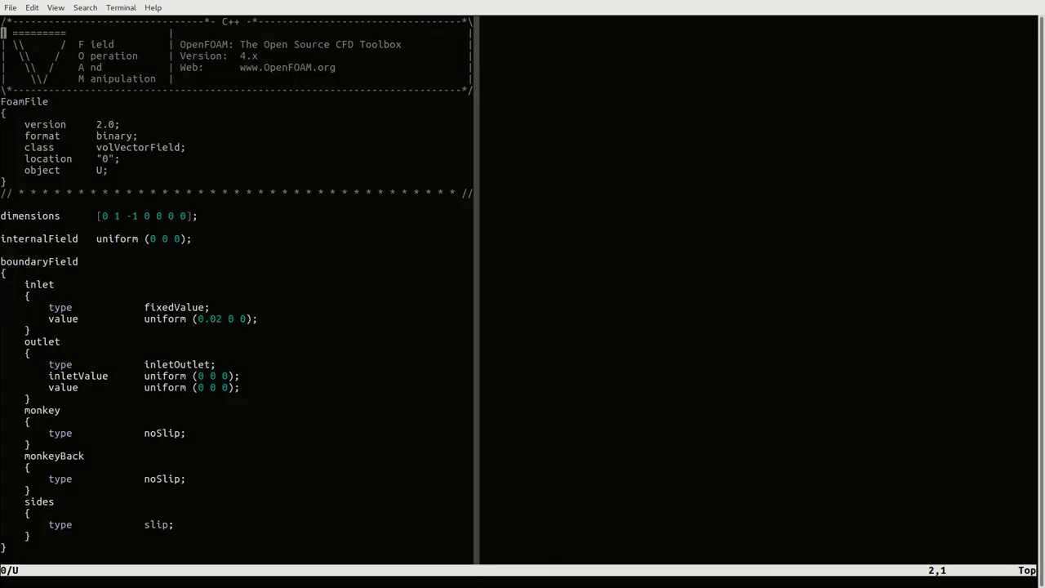
{"action": "key", "text": "j"}
{"action": "key", "text": "j"}
{"action": "key", "text": "j"}
{"action": "key", "text": "j"}
{"action": "key", "text": "j"}
{"action": "key", "text": "k"}
{"action": "key", "text": "shift+v"}
{"action": "key", "text": "j"}
{"action": "key", "text": "Escape"}
{"action": "key", "text": "k"}
{"action": "key", "text": "dollar"}
{"action": "key", "text": "j"}
{"action": "key", "text": "j"}
{"action": "key", "text": "j"}
{"action": "key", "text": "j"}
{"action": "key", "text": "j"}
Quit the velocity file with :q and list the case directory contents
{"action": "type", "text": ":q"}
{"action": "key", "text": "Return"}
{"action": "type", "text": "ls"}
{"action": "key", "text": "Return"}
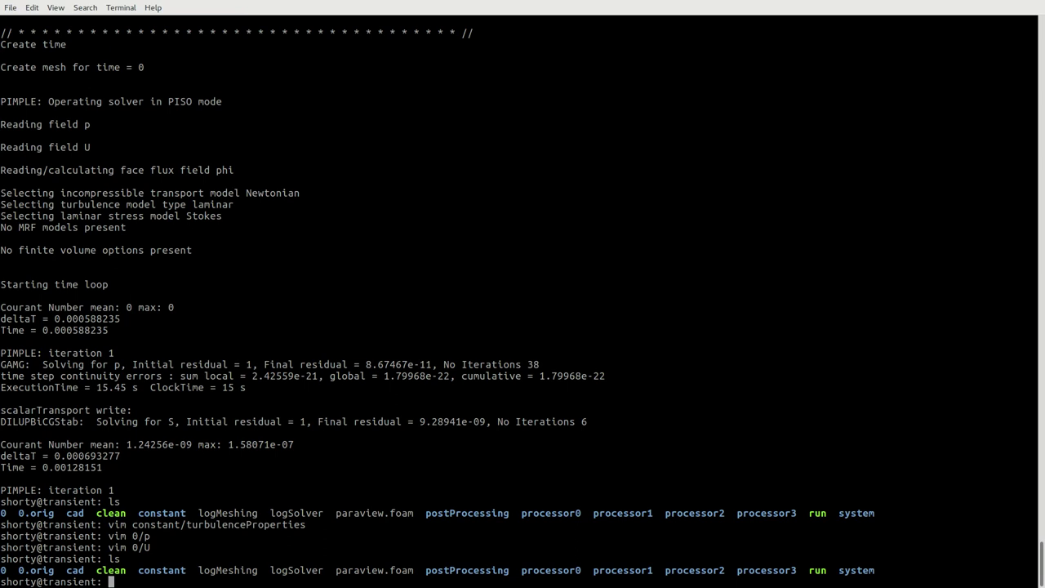
Open system/controlDict, highlight the #includeFunc residuals line at its end, and save with :wq
{"action": "type", "text": "vim sy"}
{"action": "key", "text": "Tab"}
{"action": "type", "text": "controlDict"}
{"action": "key", "text": "Return"}
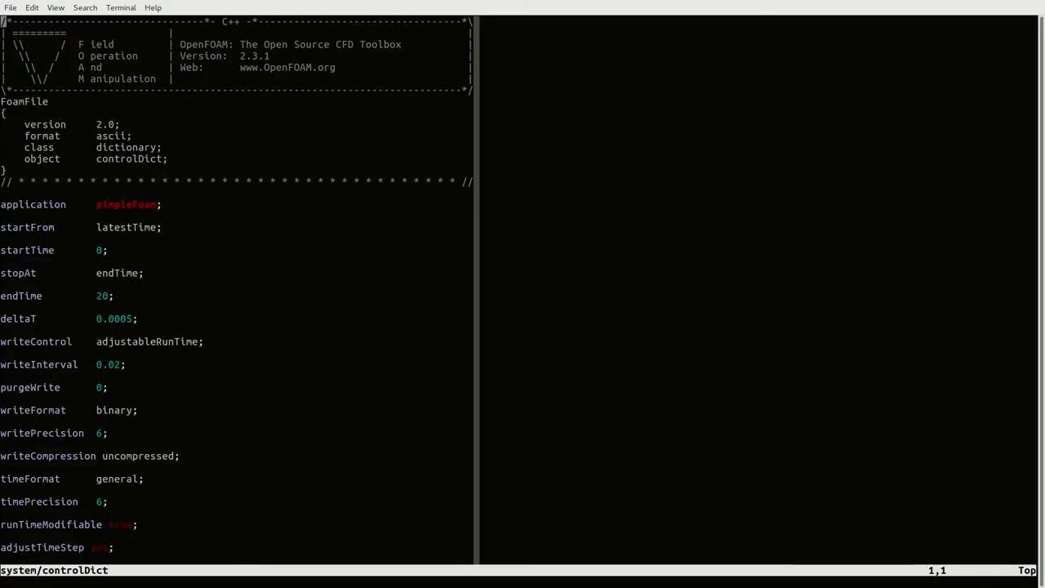
{"action": "key", "text": "shift+g"}
{"action": "key", "text": "k"}
{"action": "key", "text": "k"}
{"action": "key", "text": "k"}
{"action": "key", "text": "k"}
{"action": "key", "text": "k"}
{"action": "key", "text": "k"}
{"action": "key", "text": "k"}
{"action": "key", "text": "k"}
{"action": "key", "text": "k"}
{"action": "key", "text": "k"}
{"action": "key", "text": "k"}
{"action": "key", "text": "k"}
{"action": "key", "text": "k"}
{"action": "key", "text": "k"}
{"action": "key", "text": "k"}
{"action": "key", "text": "k"}
{"action": "key", "text": "k"}
{"action": "key", "text": "k"}
{"action": "key", "text": "k"}
{"action": "key", "text": "k"}
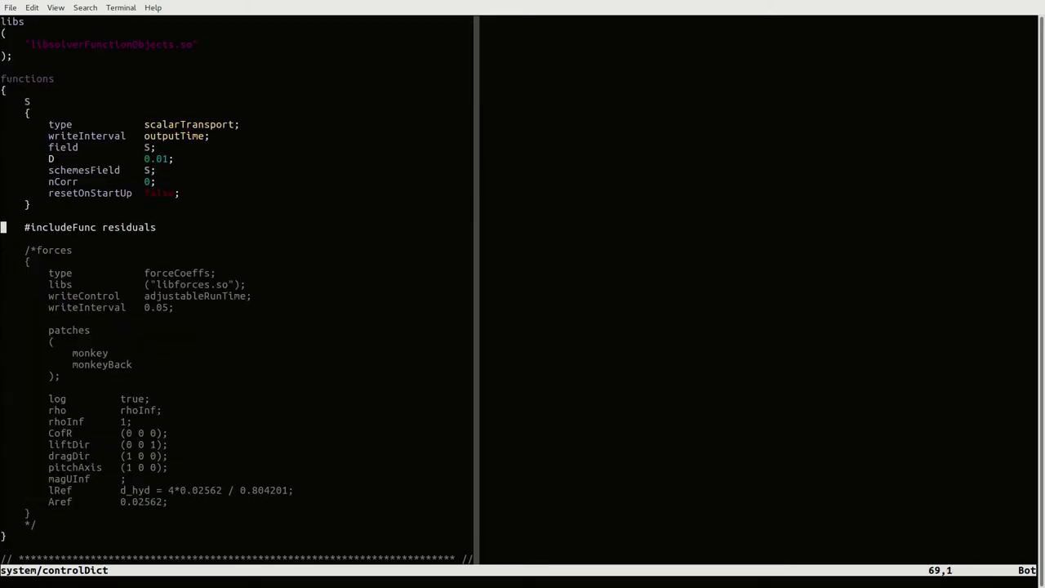
{"action": "key", "text": "shift+v"}
{"action": "key", "text": "Escape"}
{"action": "type", "text": ":wq"}
{"action": "key", "text": "Return"}
List postProcessing/residuals/0/residuals.dat, then recall that command and delete its ls
{"action": "type", "text": "ls po"}
{"action": "key", "text": "Tab"}
{"action": "type", "text": "r"}
{"action": "key", "text": "Tab"}
{"action": "key", "text": "Tab"}
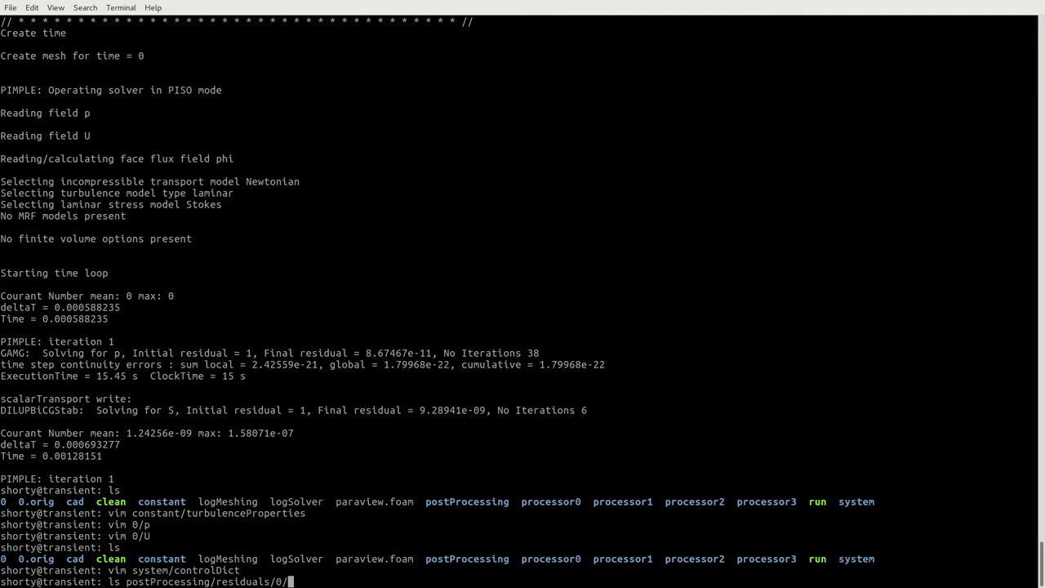
{"action": "type", "text": "r"}
{"action": "key", "text": "Tab"}
{"action": "key", "text": "Tab"}
{"action": "key", "text": "Tab"}
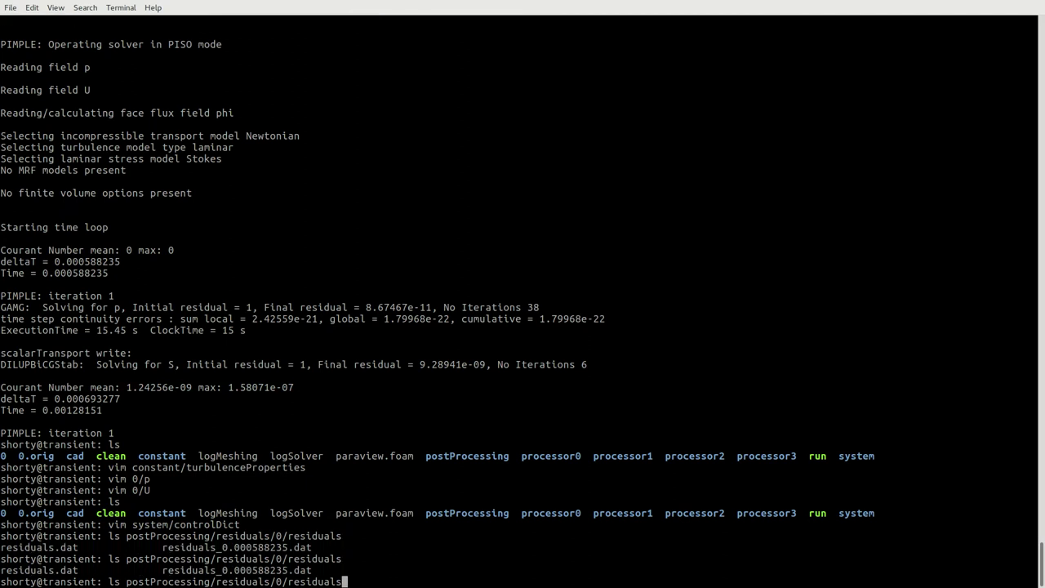
{"action": "type", "text": "."}
{"action": "key", "text": "Tab"}
{"action": "key", "text": "Return"}
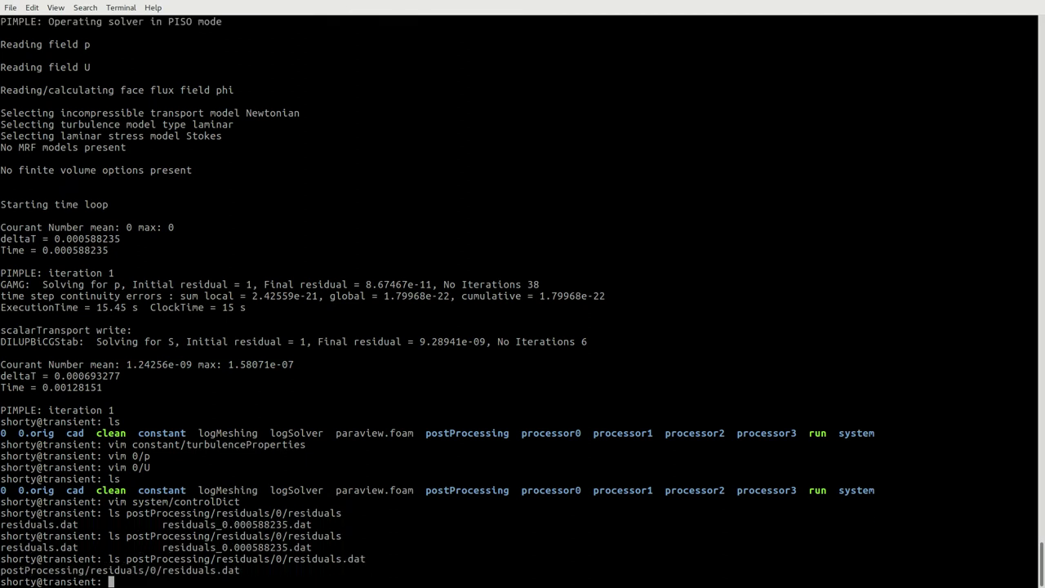
{"action": "key", "text": "Up"}
{"action": "key", "text": "Home"}
{"action": "key", "text": "Delete"}
{"action": "key", "text": "Delete"}
Open residuals.dat in vim, view the residual data, and quit with :q!
{"action": "type", "text": "vim"}
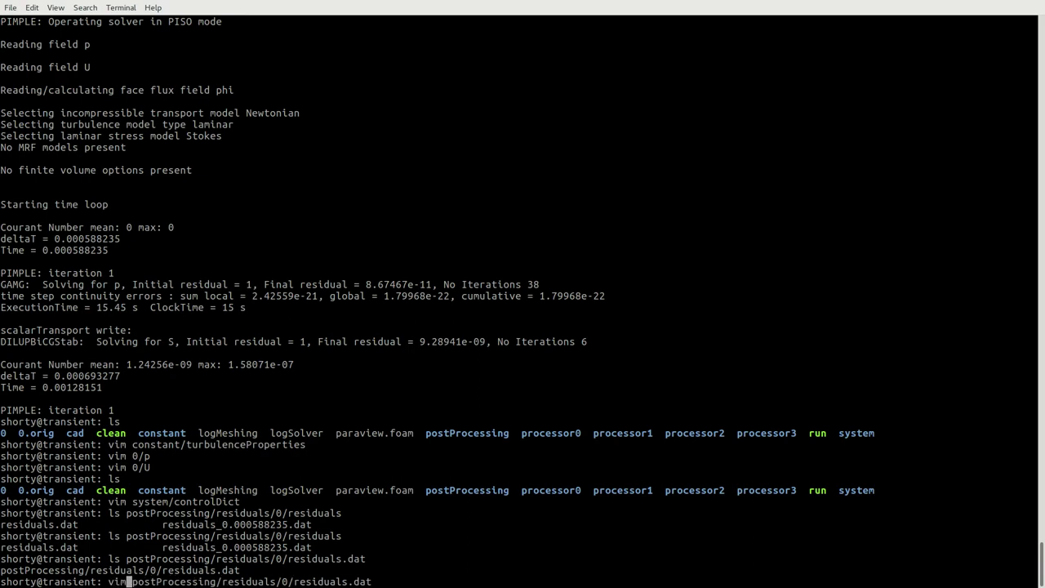
{"action": "key", "text": "Return"}
{"action": "key", "text": "j"}
{"action": "key", "text": "j"}
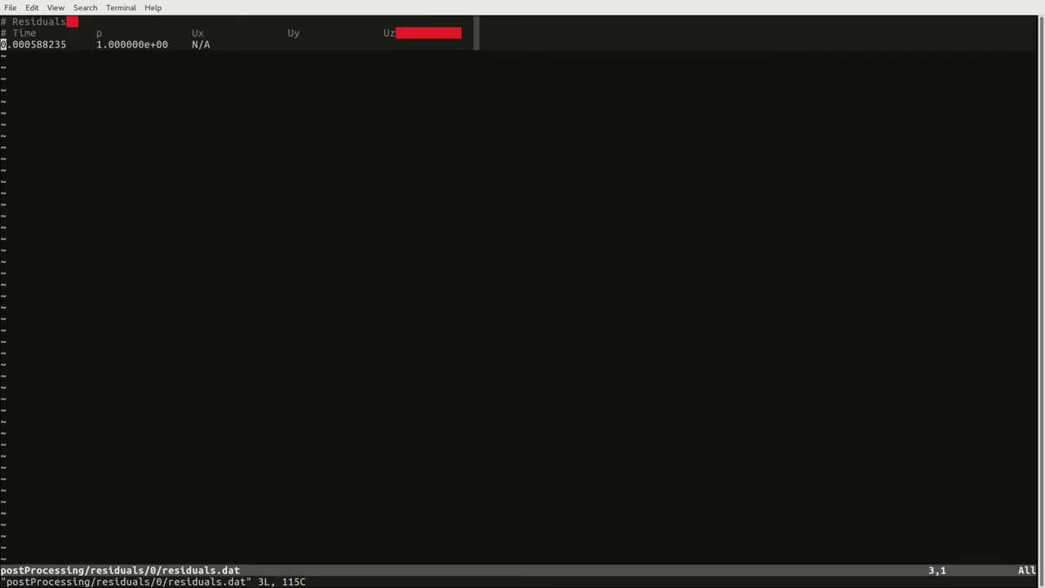
{"action": "type", "text": ":q!"}
{"action": "key", "text": "Return"}
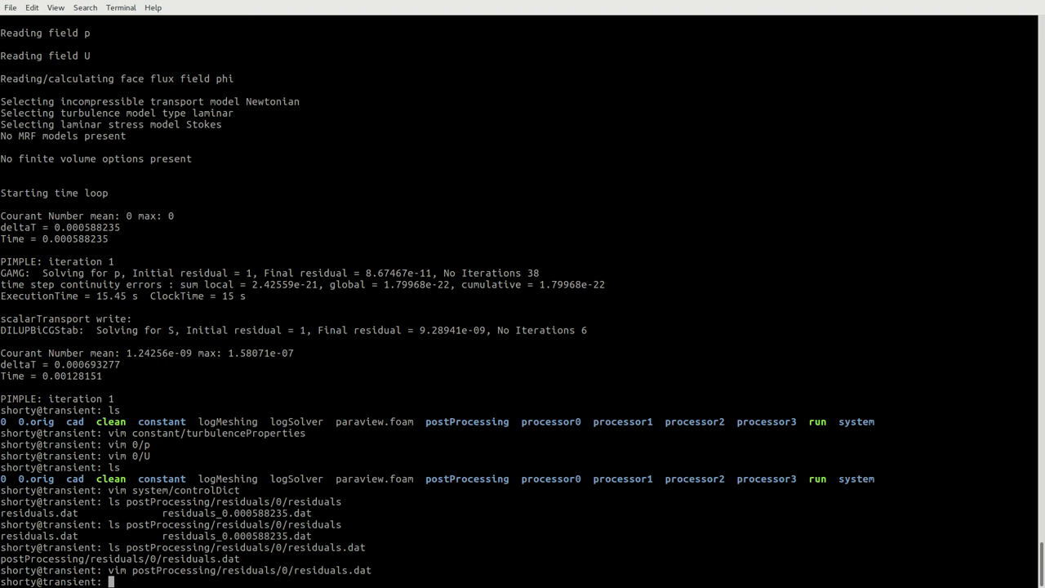
Start a foamMonitor command, erase it, and take the terminal out of full screen
{"action": "type", "text": "foamMo"}
{"action": "key", "text": "Tab"}
{"action": "key", "text": "BackSpace"}
{"action": "key", "text": "BackSpace"}
{"action": "key", "text": "BackSpace"}
{"action": "key", "text": "BackSpace"}
{"action": "key", "text": "BackSpace"}
{"action": "key", "text": "BackSpace"}
{"action": "key", "text": "BackSpace"}
{"action": "key", "text": "BackSpace"}
{"action": "key", "text": "BackSpace"}
{"action": "key", "text": "BackSpace"}
{"action": "key", "text": "BackSpace"}
{"action": "key", "text": "BackSpace"}
{"action": "type", "text": "sl"}
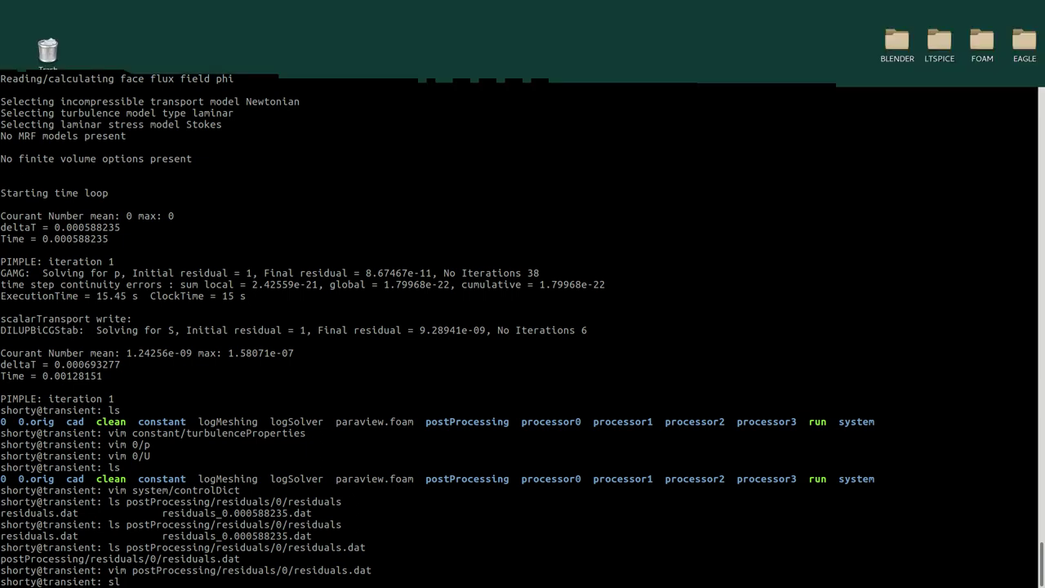
{"action": "key", "text": "BackSpace"}
{"action": "key", "text": "BackSpace"}
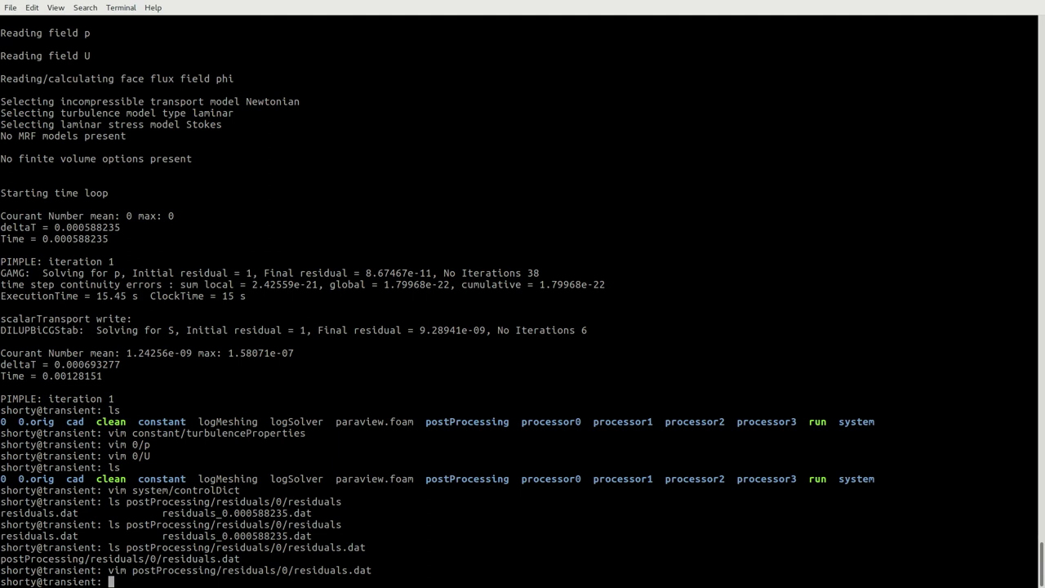
{"action": "key", "text": "F11"}
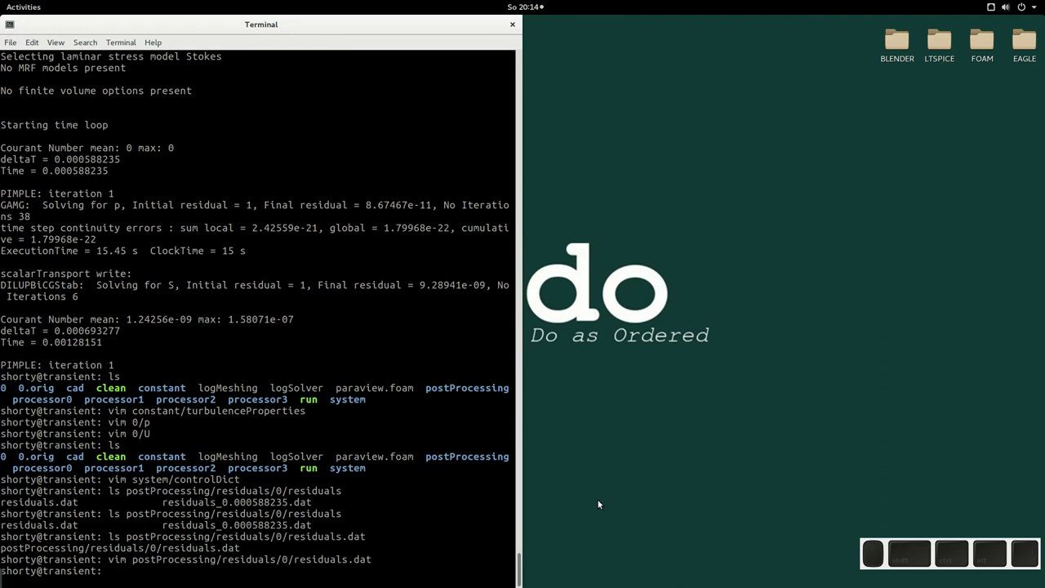
Wipe the terminal output with clear, then briefly show and leave the Activities overview
{"action": "type", "text": "clear"}
{"action": "key", "text": "Return"}
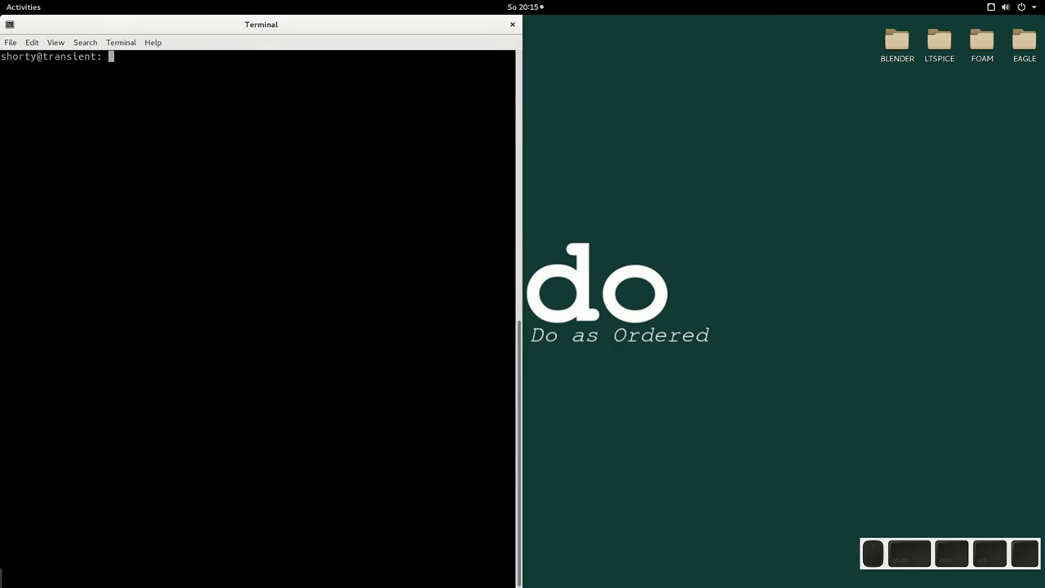
{"action": "mouse_move", "coordinate": [2, 1]}
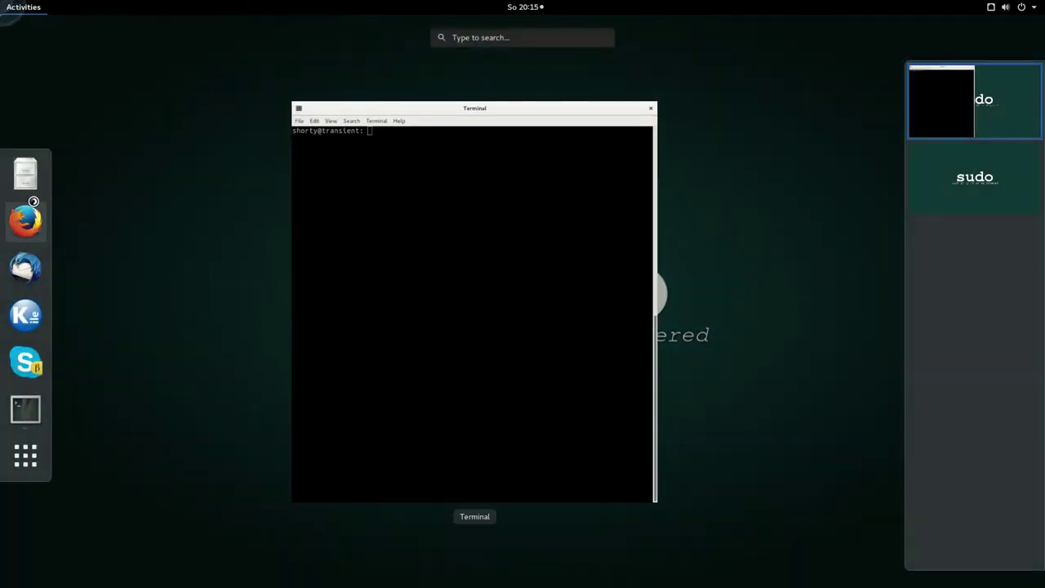
{"action": "left_click", "coordinate": [54, 196]}
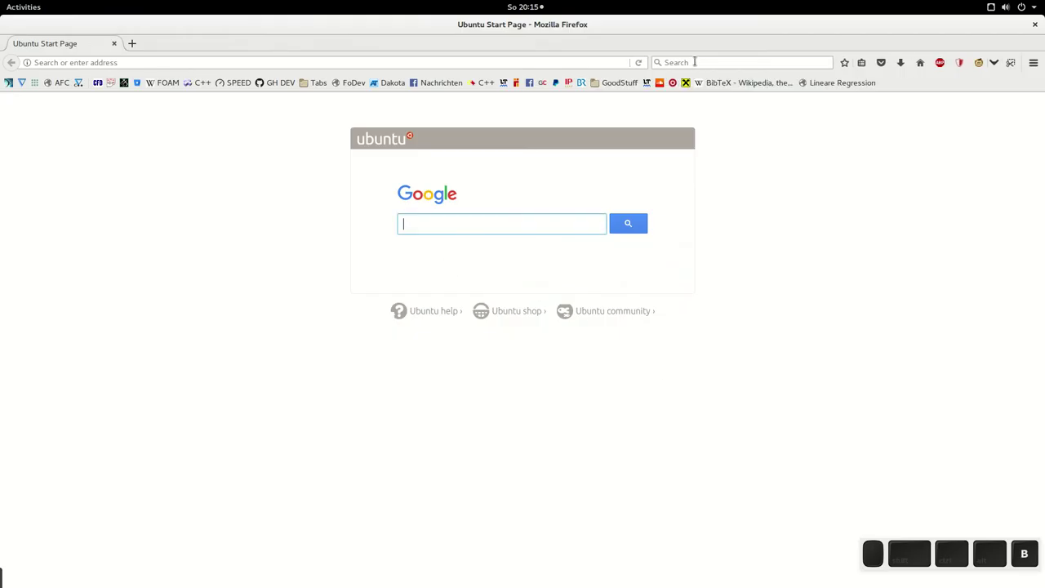
Search Google for 'blender openfoam' and scroll through the results
{"action": "left_click", "coordinate": [694, 62]}
{"action": "type", "text": "blender noe"}
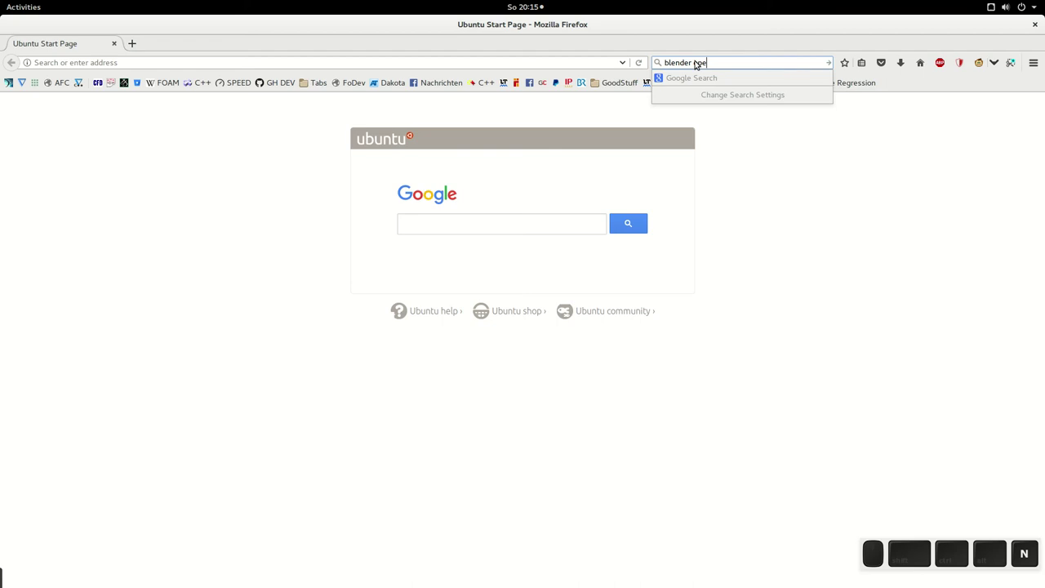
{"action": "type", "text": "nfoam"}
{"action": "key", "text": "Return"}
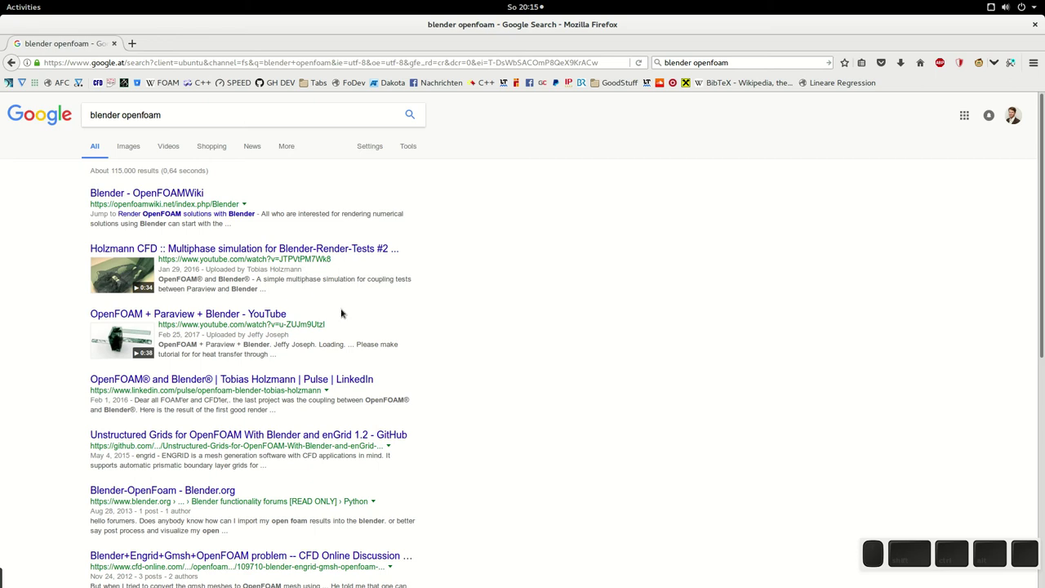
{"action": "scroll", "coordinate": [343, 315], "scroll_direction": "down", "scroll_amount": 1}
{"action": "scroll", "coordinate": [364, 326], "scroll_direction": "down", "scroll_amount": 2}
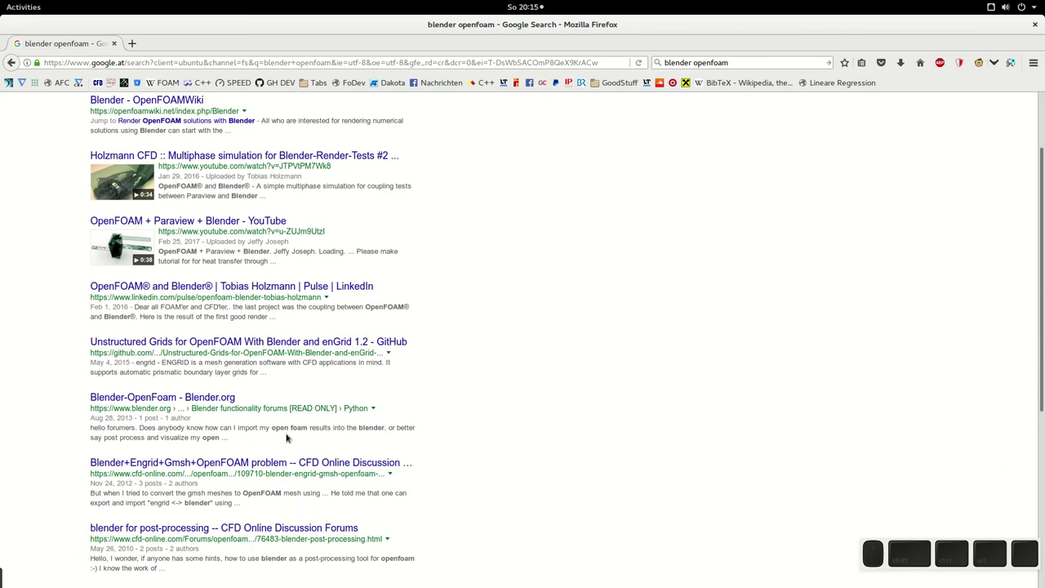
{"action": "scroll", "coordinate": [290, 437], "scroll_direction": "up", "scroll_amount": 3}
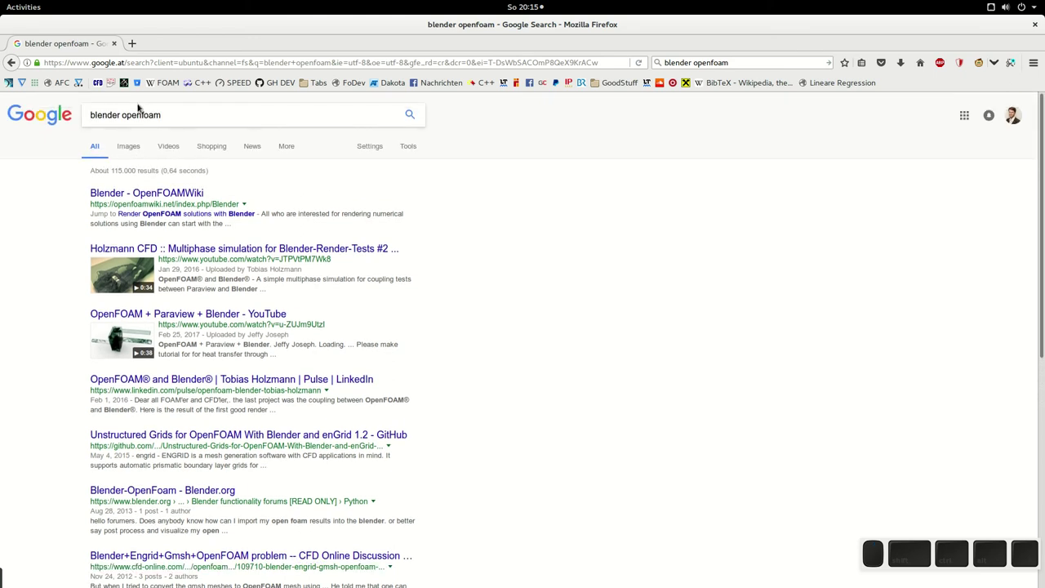
Read the Blender - OpenFOAMWiki page, then go back to the search results
{"action": "left_click", "coordinate": [138, 62]}
{"action": "type", "text": "y"}
{"action": "key", "text": "Escape"}
{"action": "left_click", "coordinate": [161, 193]}
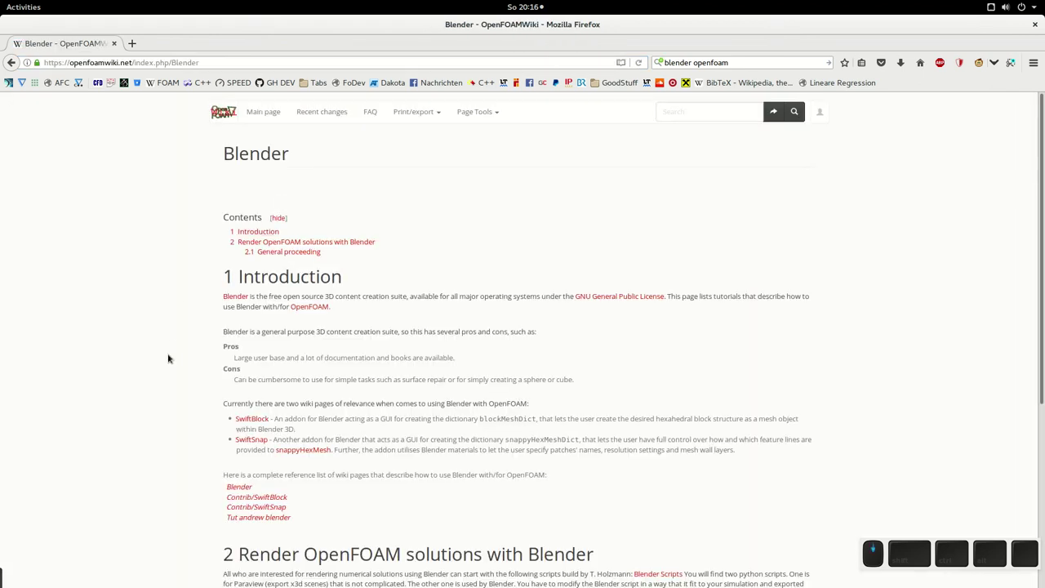
{"action": "scroll", "coordinate": [169, 357], "scroll_direction": "down", "scroll_amount": 5}
{"action": "scroll", "coordinate": [168, 352], "scroll_direction": "down", "scroll_amount": 2}
{"action": "scroll", "coordinate": [168, 348], "scroll_direction": "up", "scroll_amount": 5}
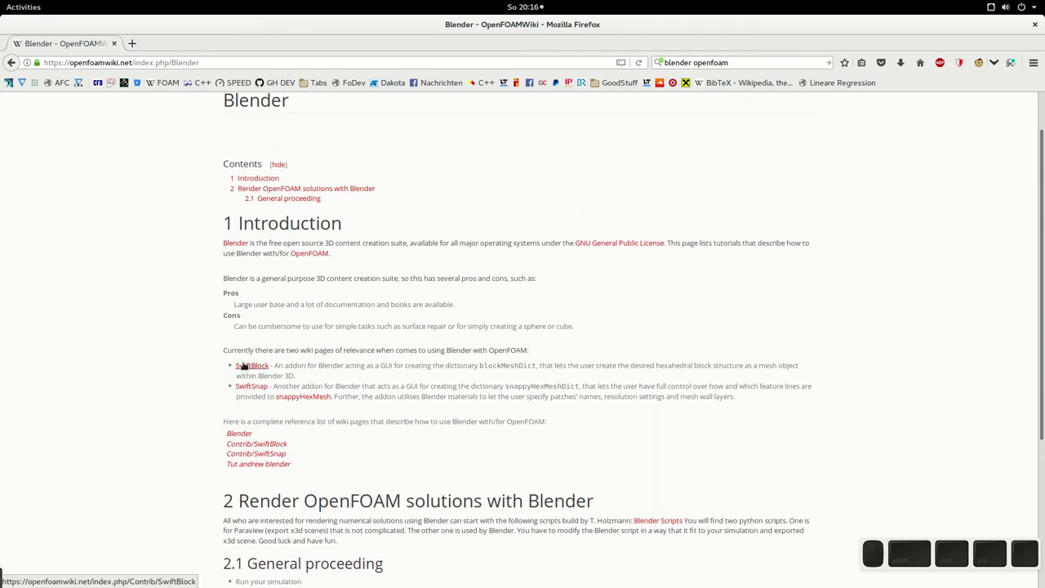
{"action": "scroll", "coordinate": [189, 374], "scroll_direction": "down", "scroll_amount": 5}
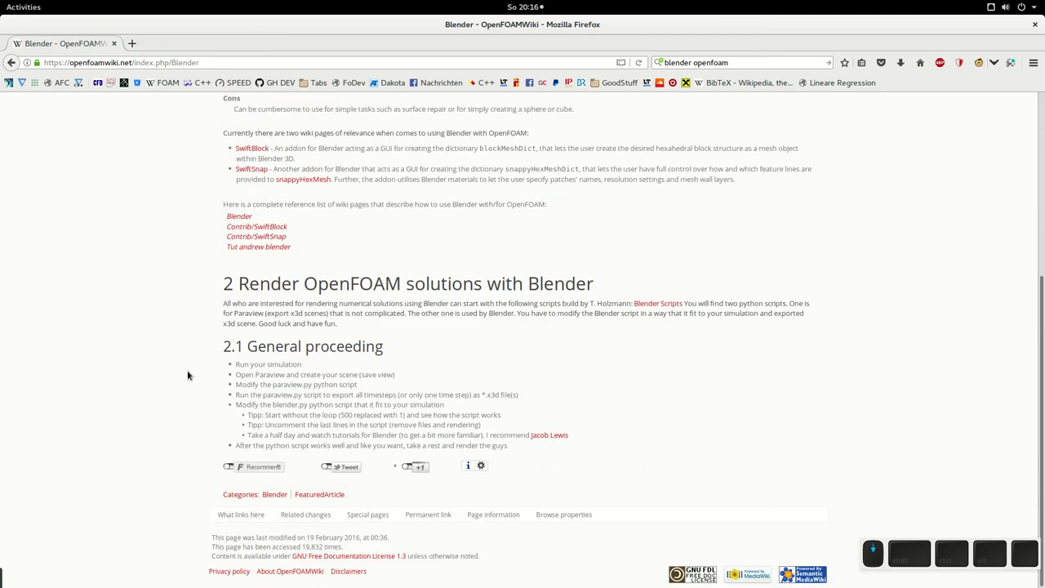
{"action": "scroll", "coordinate": [172, 350], "scroll_direction": "up", "scroll_amount": 4}
{"action": "left_click", "coordinate": [12, 63]}
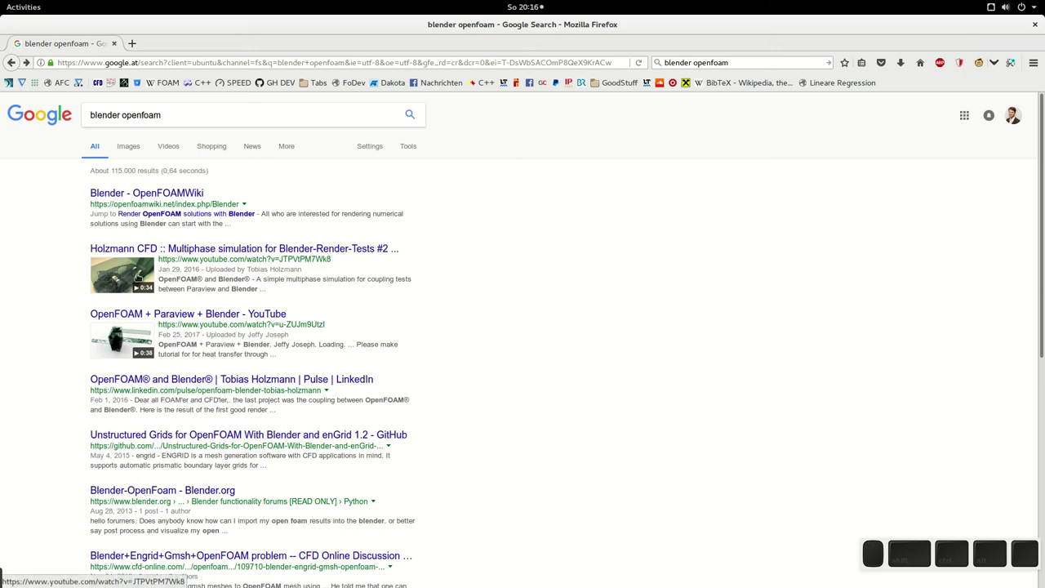
Open the OpenFOAM + Paraview + Blender video result, then start entering the youtube.de address
{"action": "left_click", "coordinate": [253, 318]}
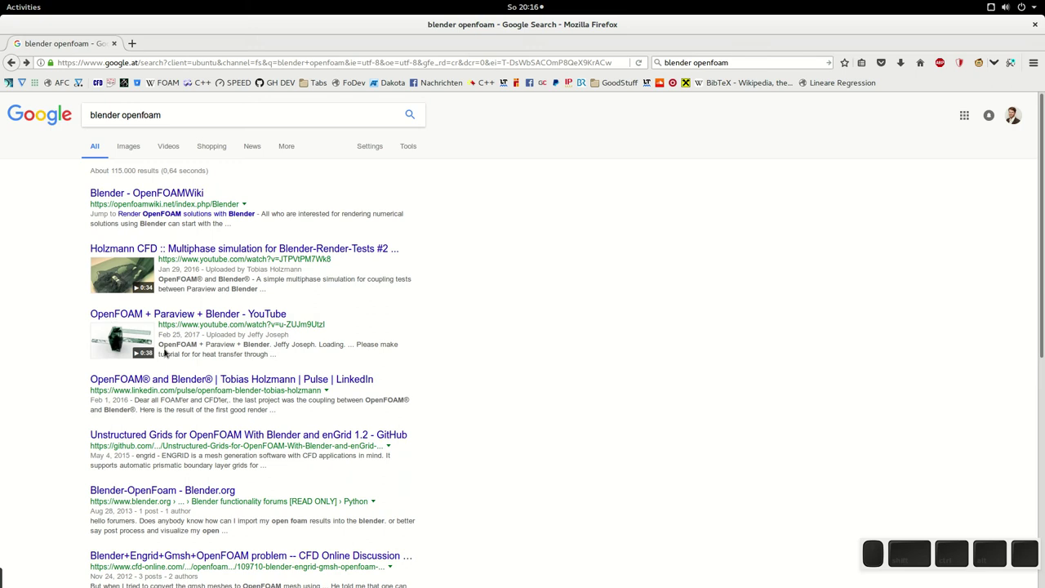
{"action": "left_click", "coordinate": [166, 380]}
{"action": "left_click_drag", "start_coordinate": [166, 379], "coordinate": [302, 375]}
{"action": "left_click", "coordinate": [124, 64]}
{"action": "type", "text": "youtube.d"}
Load youtube.de, search blender openfoam, and open the Scientific visualisation in Blender video
{"action": "key", "text": "BackSpace"}
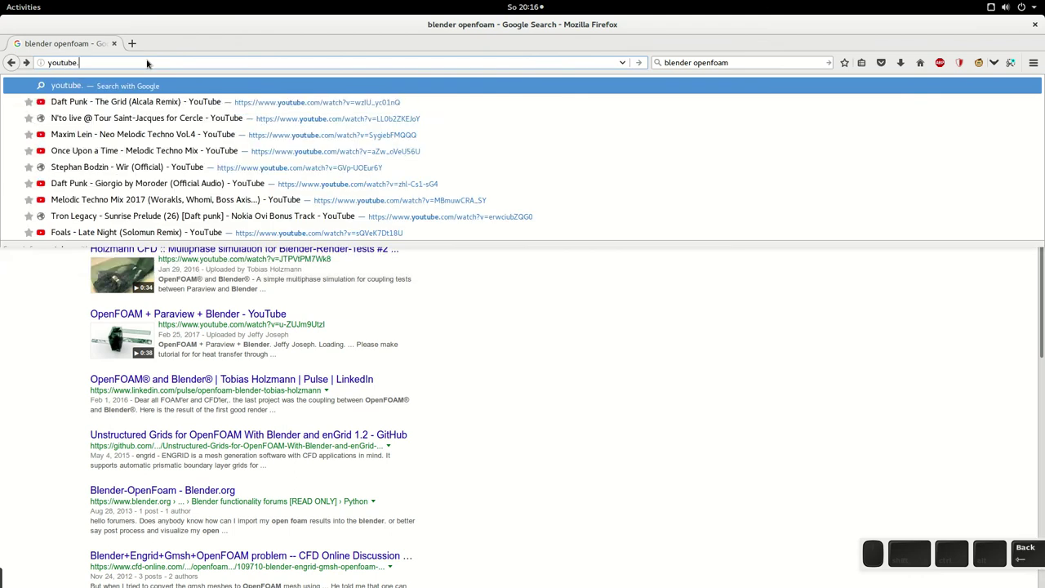
{"action": "type", "text": "de"}
{"action": "key", "text": "Return"}
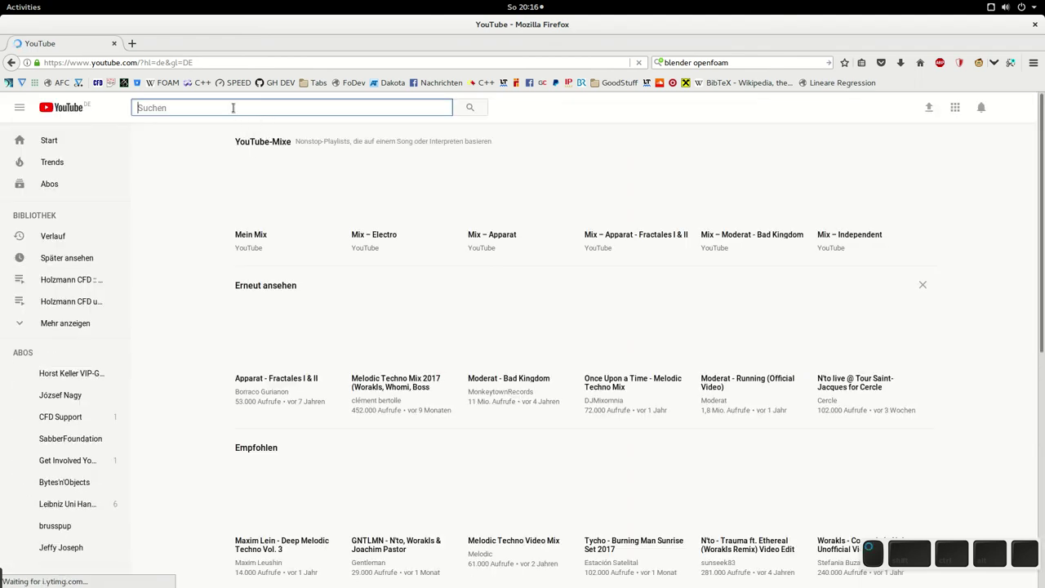
{"action": "type", "text": "blender open"}
{"action": "type", "text": "foam"}
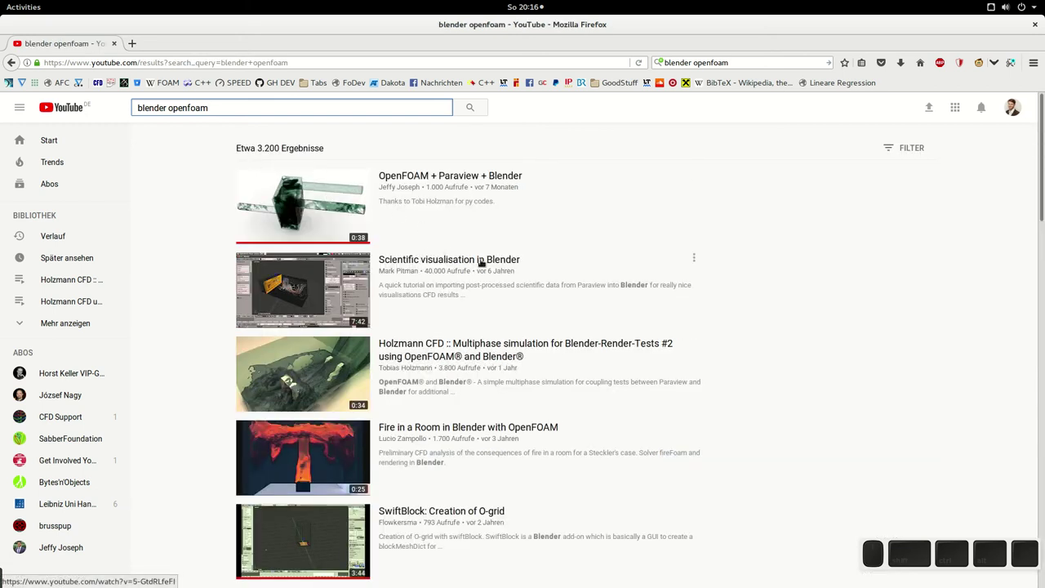
{"action": "left_click", "coordinate": [400, 262]}
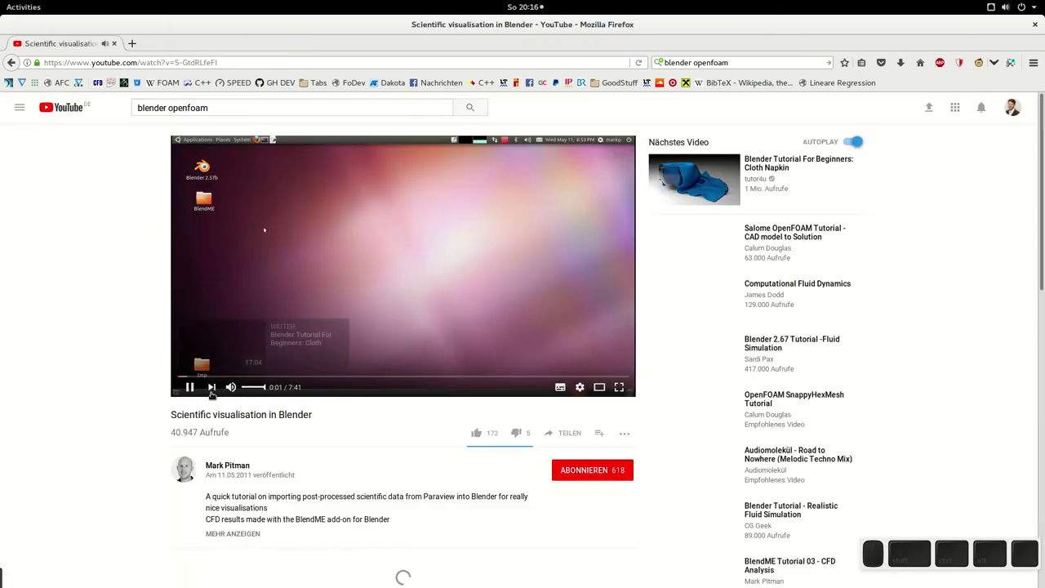
Pause the video and seek ahead to its Blender part at 2:26
{"action": "key", "text": "space"}
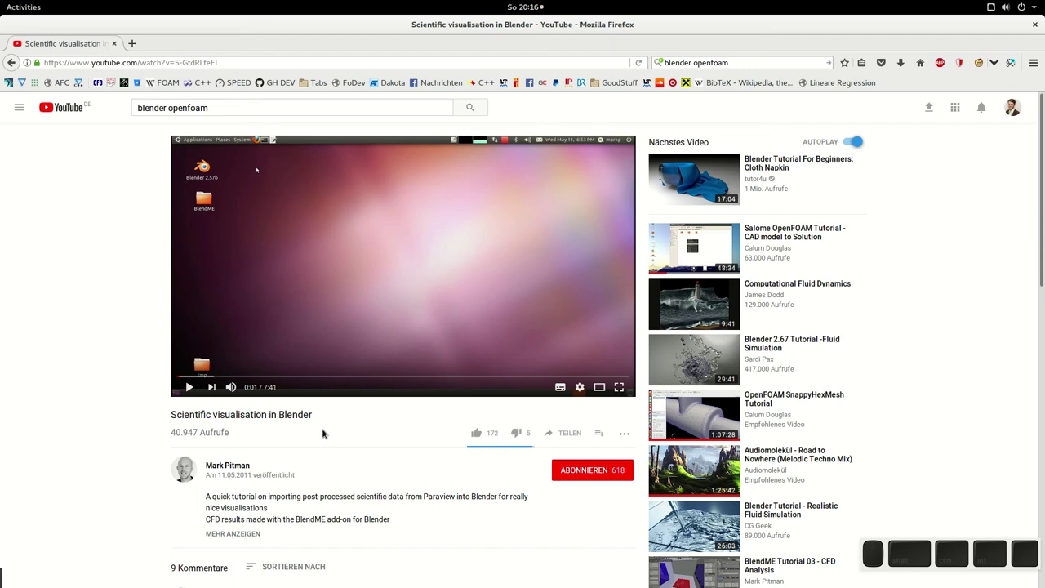
{"action": "left_click", "coordinate": [229, 376]}
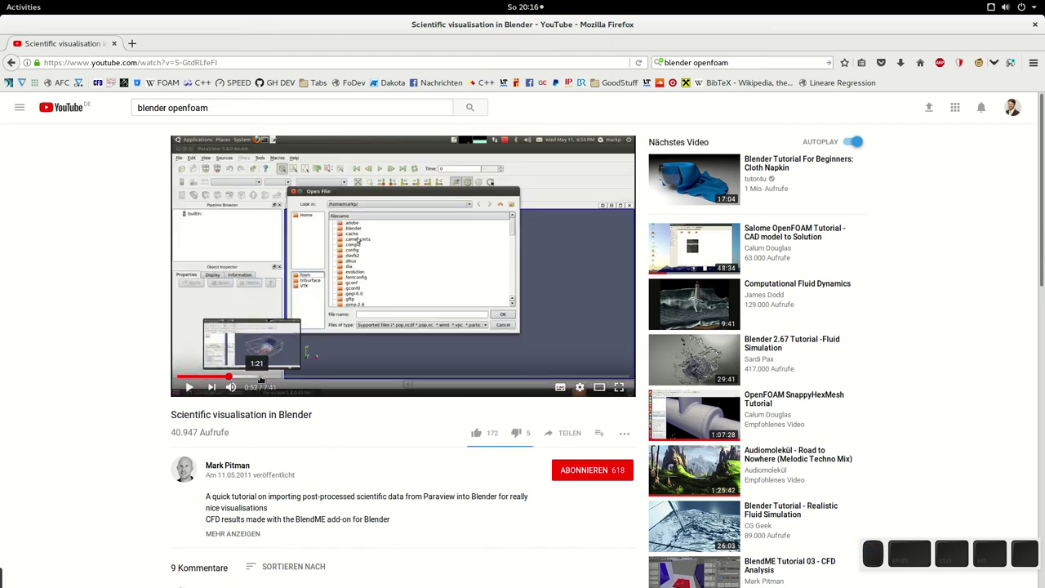
{"action": "left_click", "coordinate": [292, 378]}
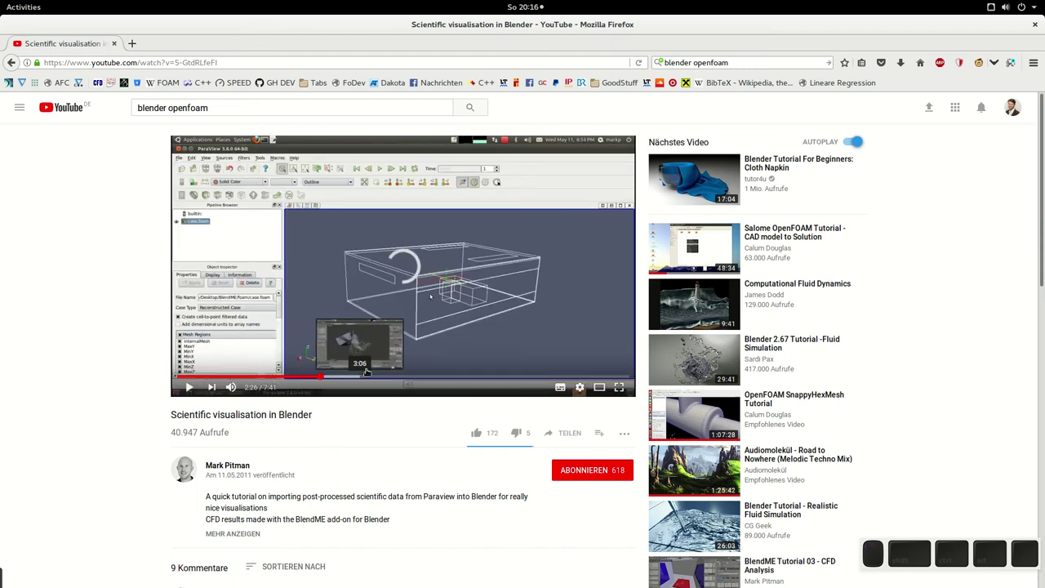
{"action": "left_click", "coordinate": [325, 377]}
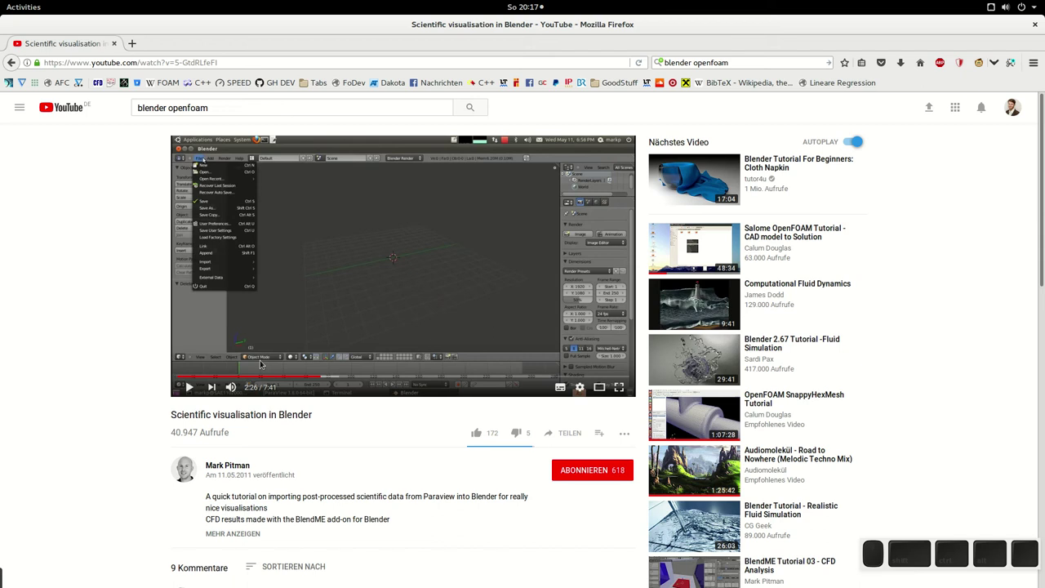
{"action": "scroll", "coordinate": [212, 353], "scroll_direction": "down", "scroll_amount": 2}
{"action": "scroll", "coordinate": [182, 346], "scroll_direction": "up", "scroll_amount": 2}
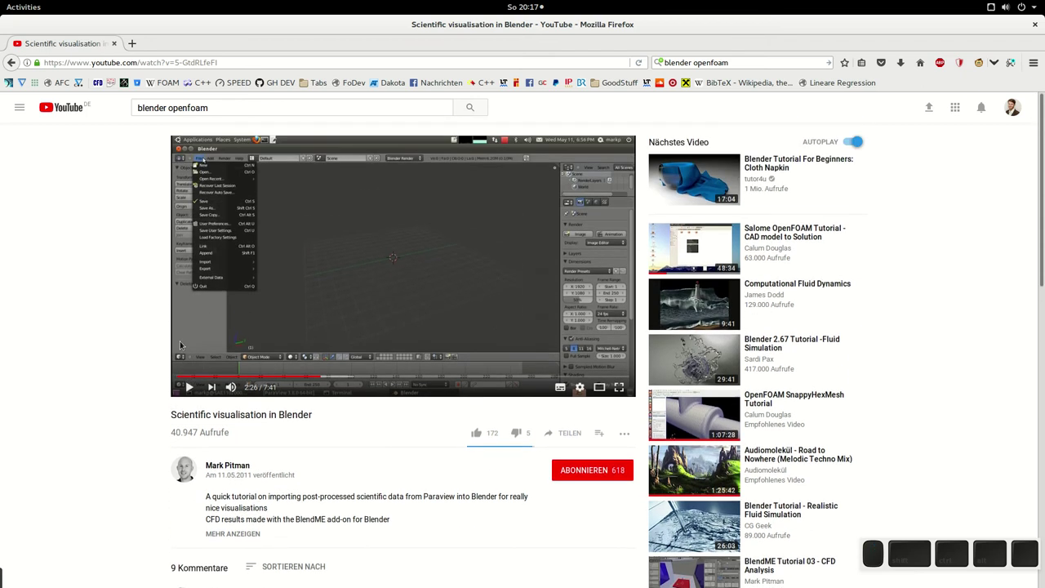
Open the Holzmann CFD site's English OpenFOAM® section; a first scripts download is cancelled
{"action": "left_click", "coordinate": [123, 84]}
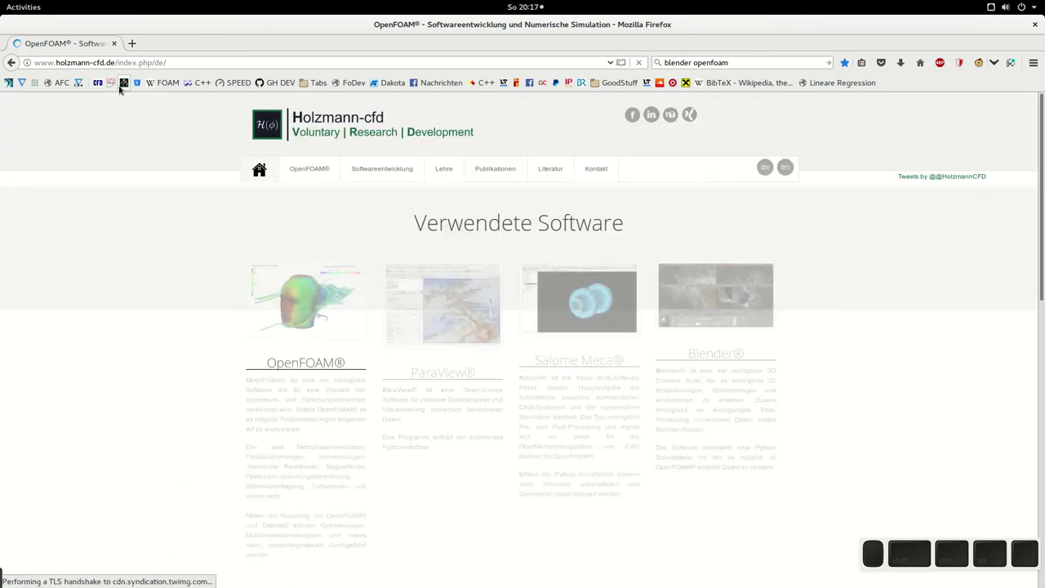
{"action": "left_click", "coordinate": [315, 175]}
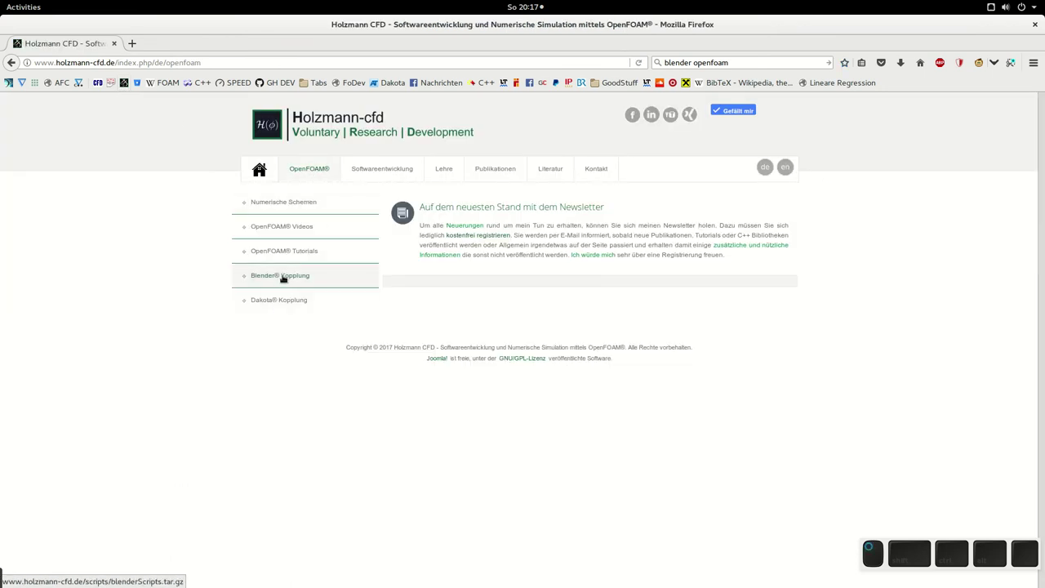
{"action": "left_click", "coordinate": [789, 169]}
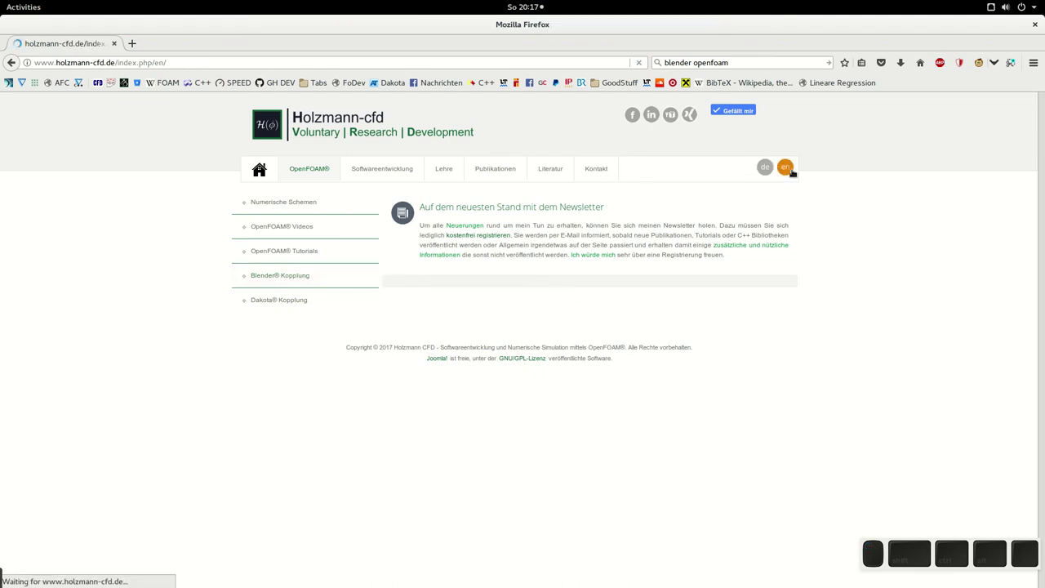
{"action": "left_click", "coordinate": [323, 171]}
{"action": "left_click", "coordinate": [301, 275]}
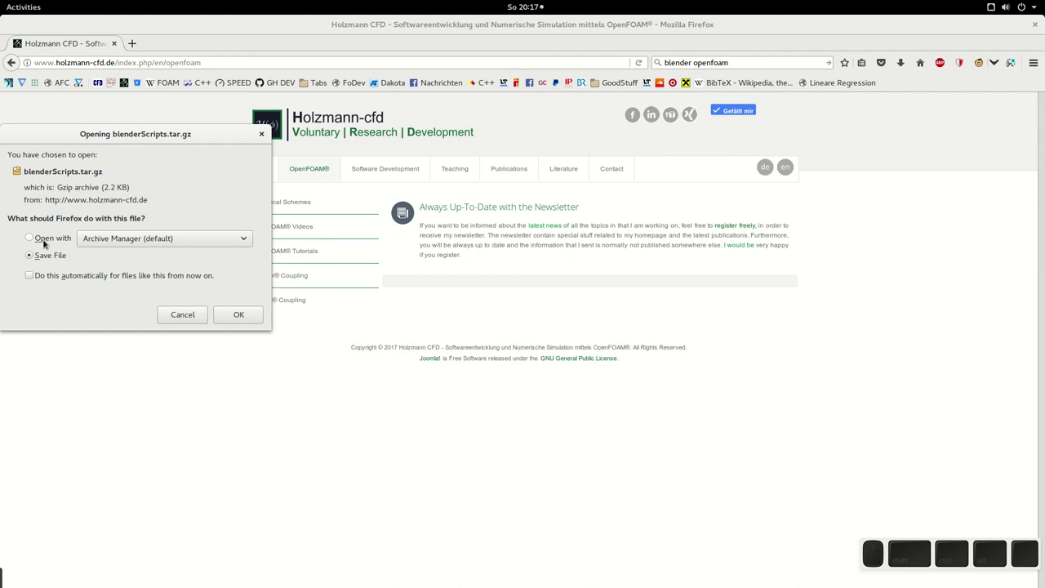
{"action": "left_click", "coordinate": [47, 243]}
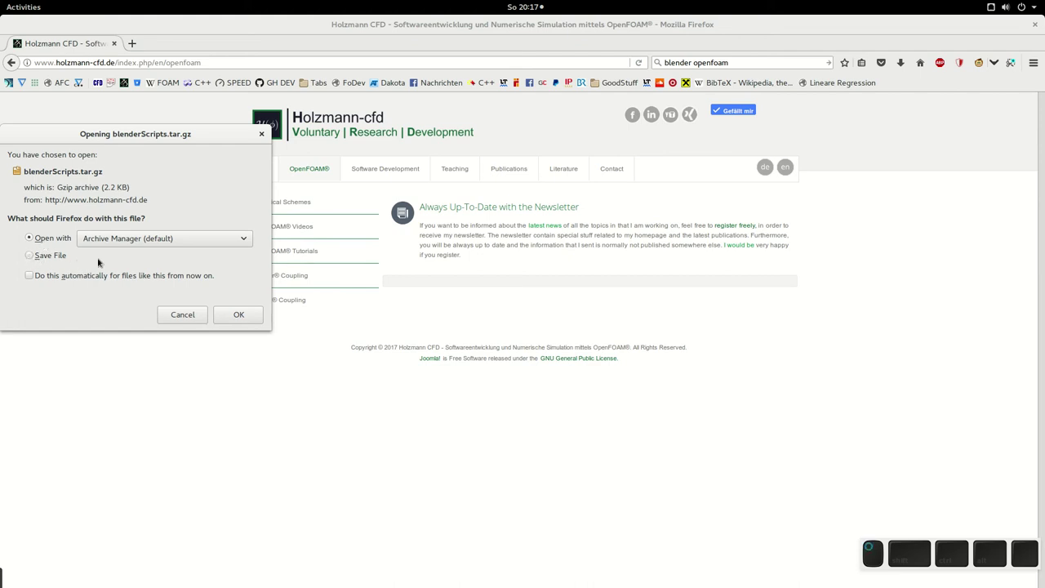
{"action": "left_click", "coordinate": [180, 315]}
Open the pimpleDyMFoam tutorials' Blender Coupling archive in Archive Manager and select paraview.py
{"action": "left_click", "coordinate": [316, 259]}
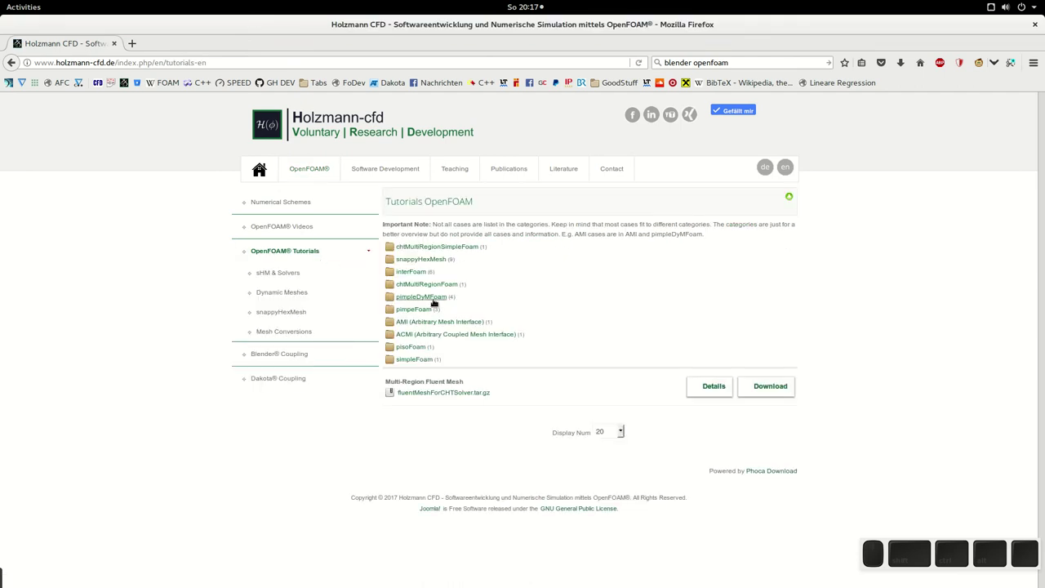
{"action": "left_click", "coordinate": [406, 300]}
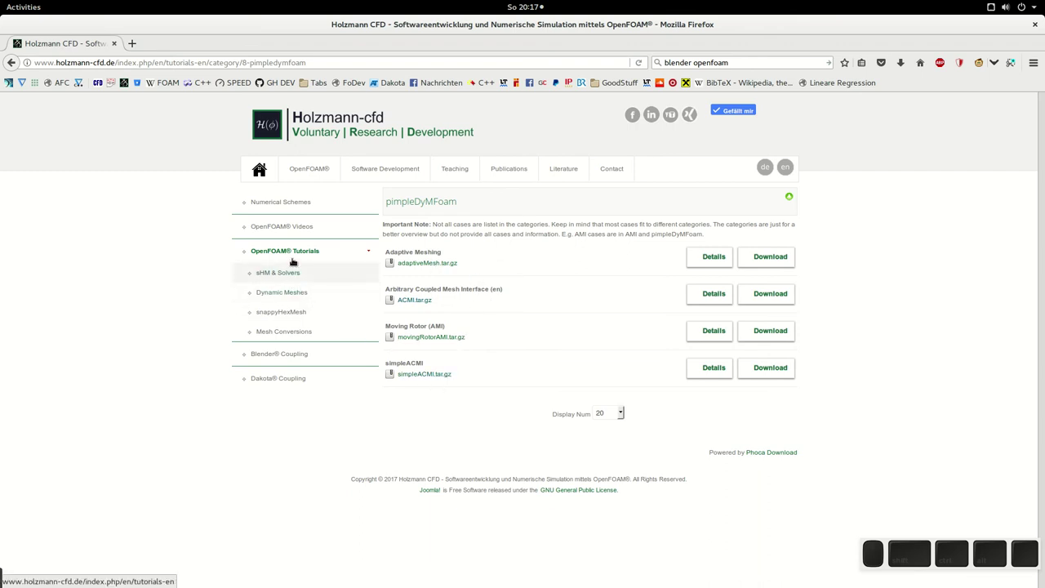
{"action": "left_click", "coordinate": [284, 360]}
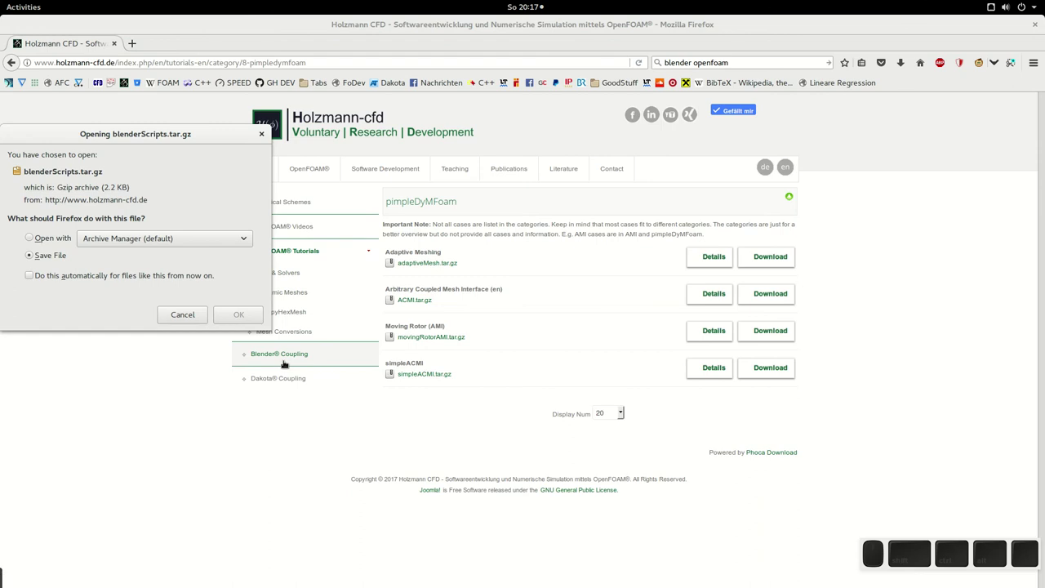
{"action": "left_click", "coordinate": [30, 237]}
{"action": "left_click", "coordinate": [236, 316]}
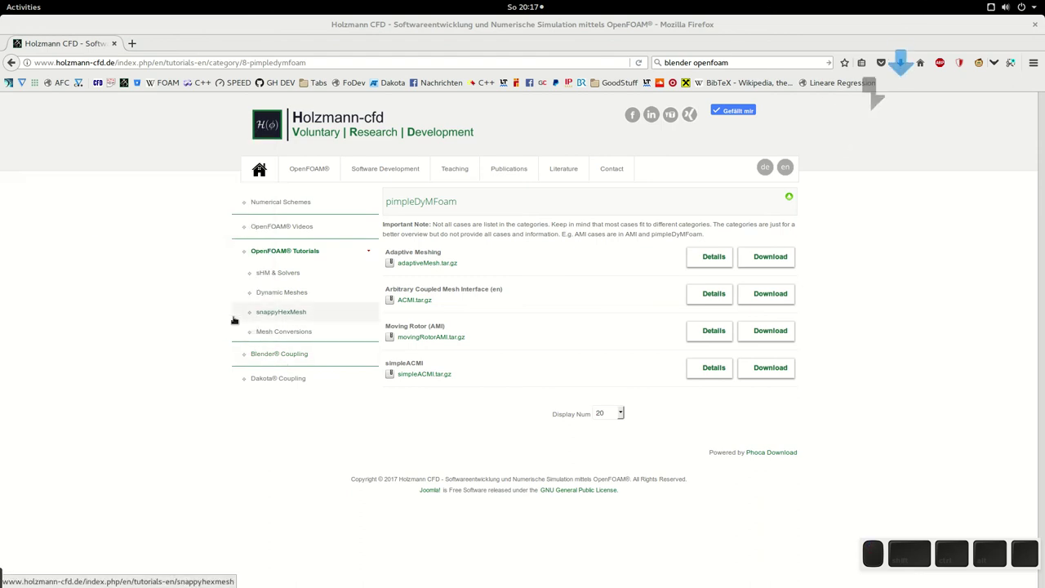
{"action": "left_click", "coordinate": [87, 135]}
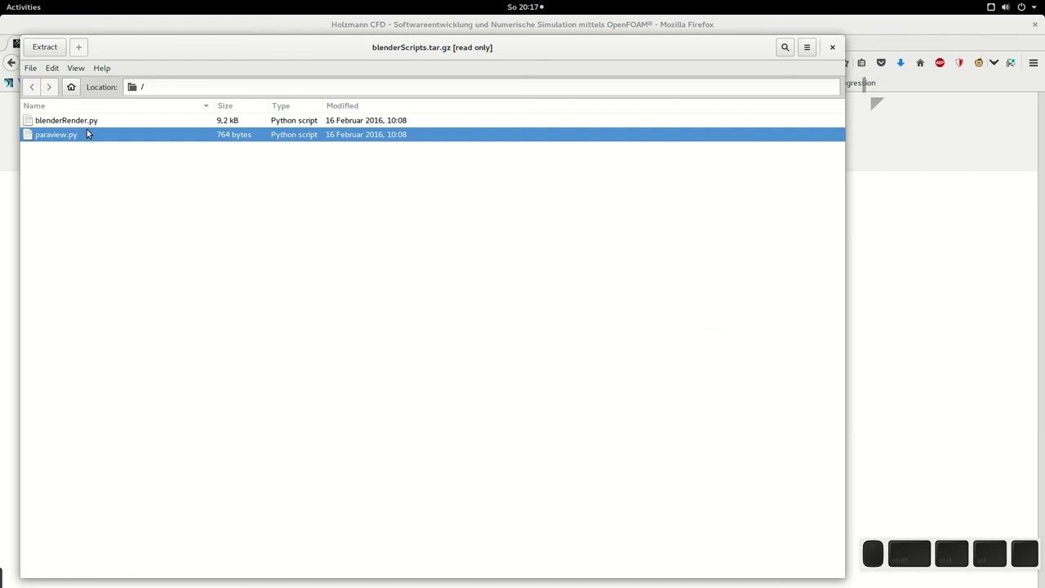
{"action": "right_click", "coordinate": [90, 121]}
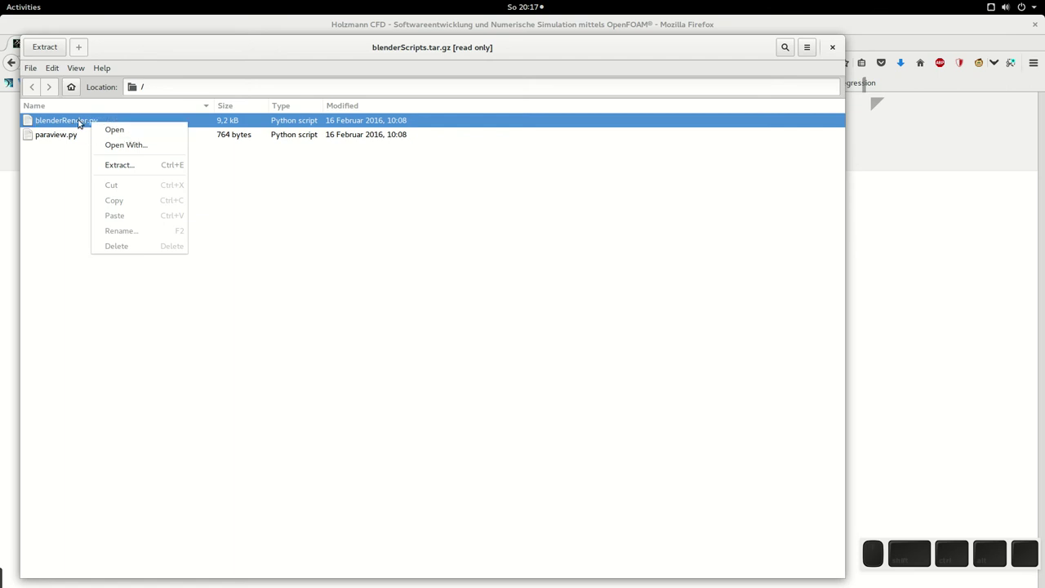
{"action": "left_click", "coordinate": [60, 145]}
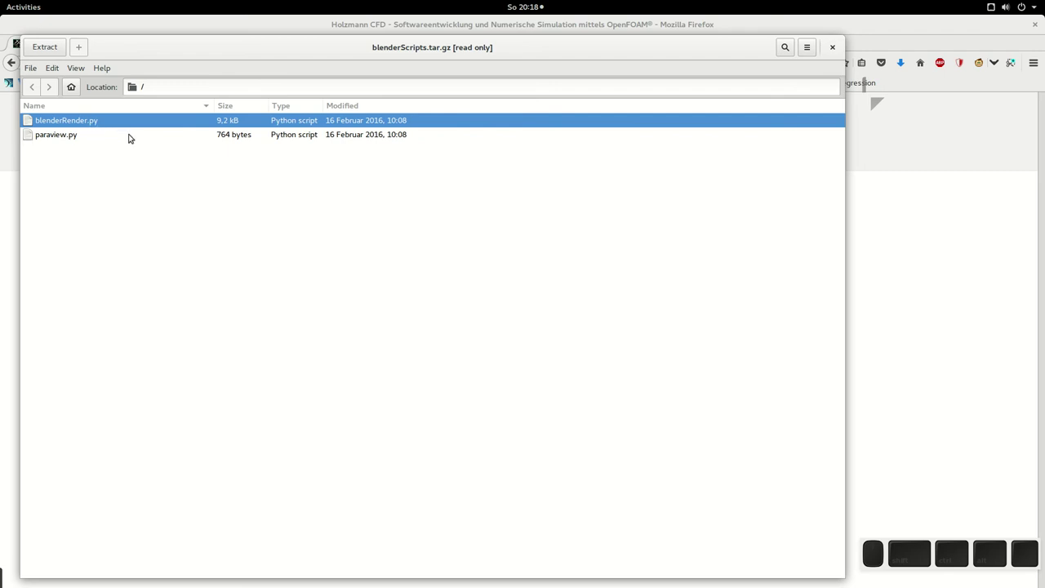
{"action": "left_click", "coordinate": [81, 134]}
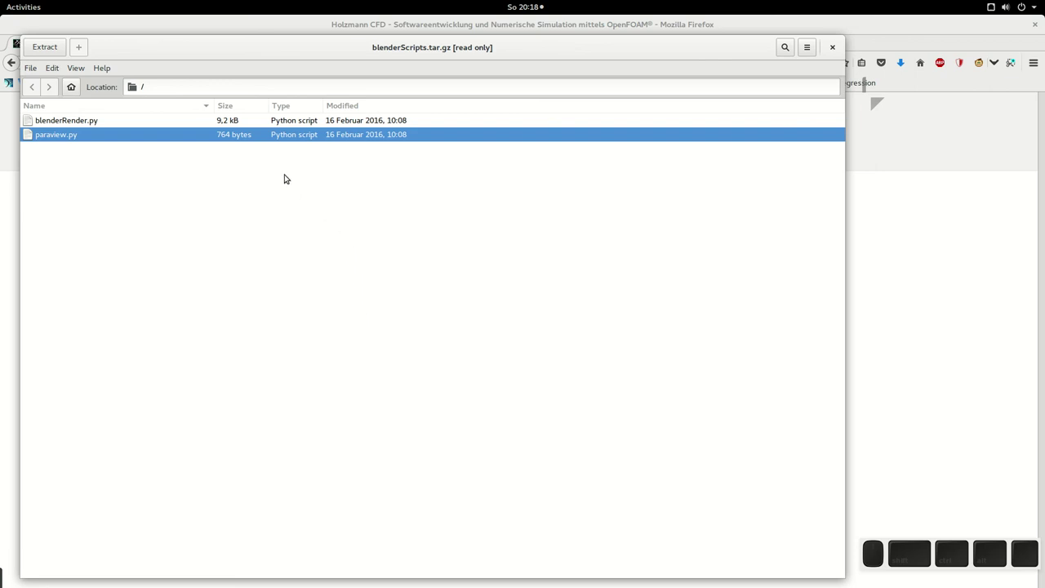
{"action": "left_click", "coordinate": [64, 122]}
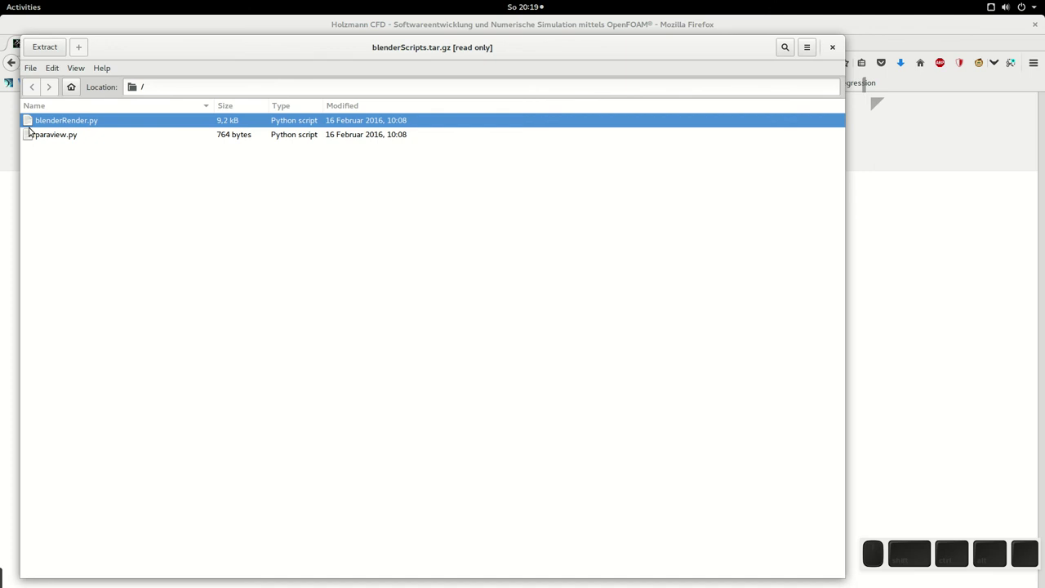
Move the Archive Manager window aside and raise the Firefox window behind it
{"action": "left_click", "coordinate": [641, 48]}
{"action": "left_click_drag", "start_coordinate": [641, 48], "coordinate": [673, 63]}
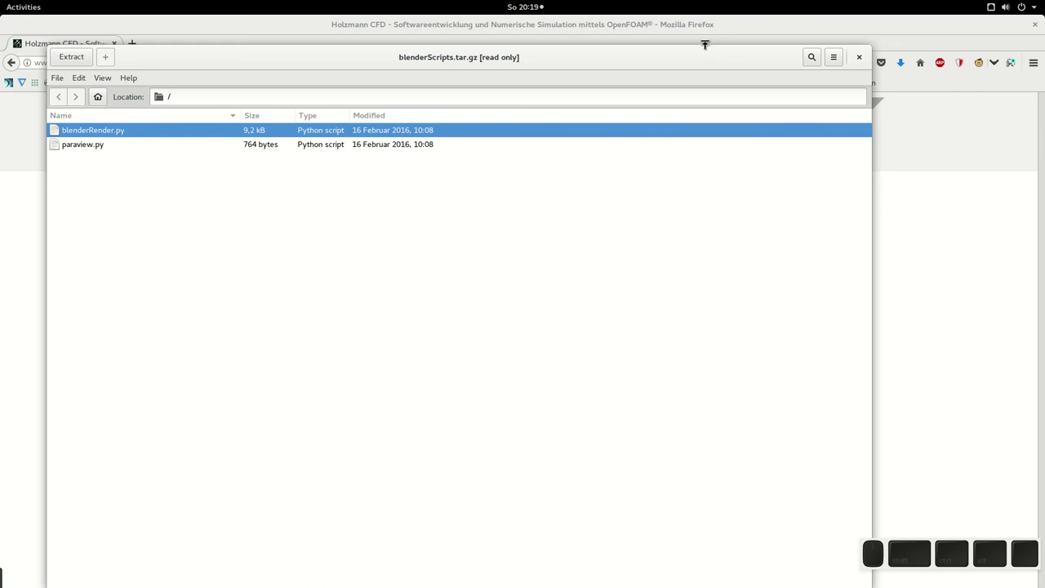
{"action": "left_click", "coordinate": [640, 28]}
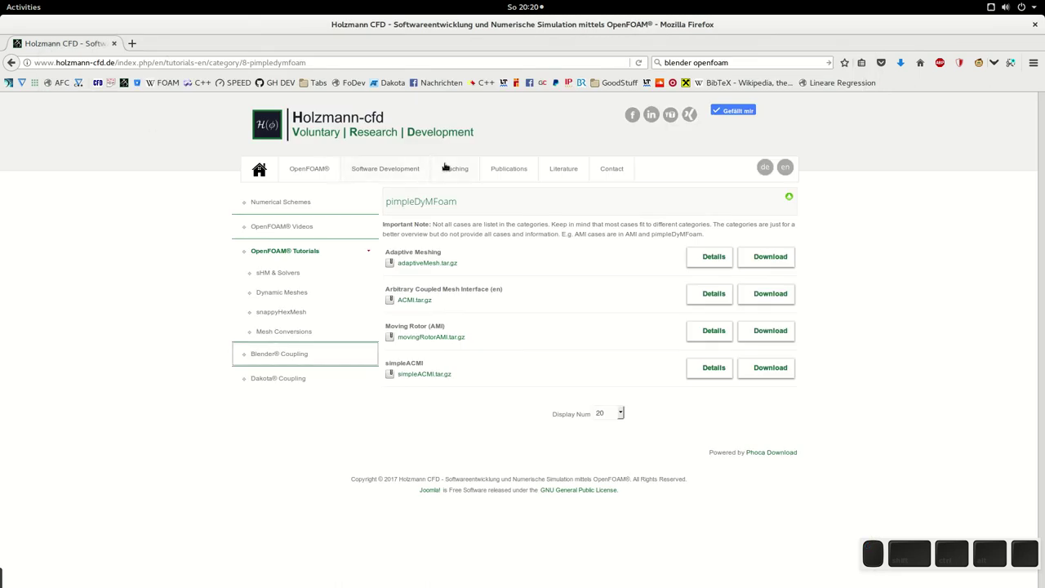
Go from home through OpenFOAM® to the 'register freely' User Registration page and scroll its form
{"action": "left_click", "coordinate": [261, 169]}
{"action": "left_click", "coordinate": [318, 177]}
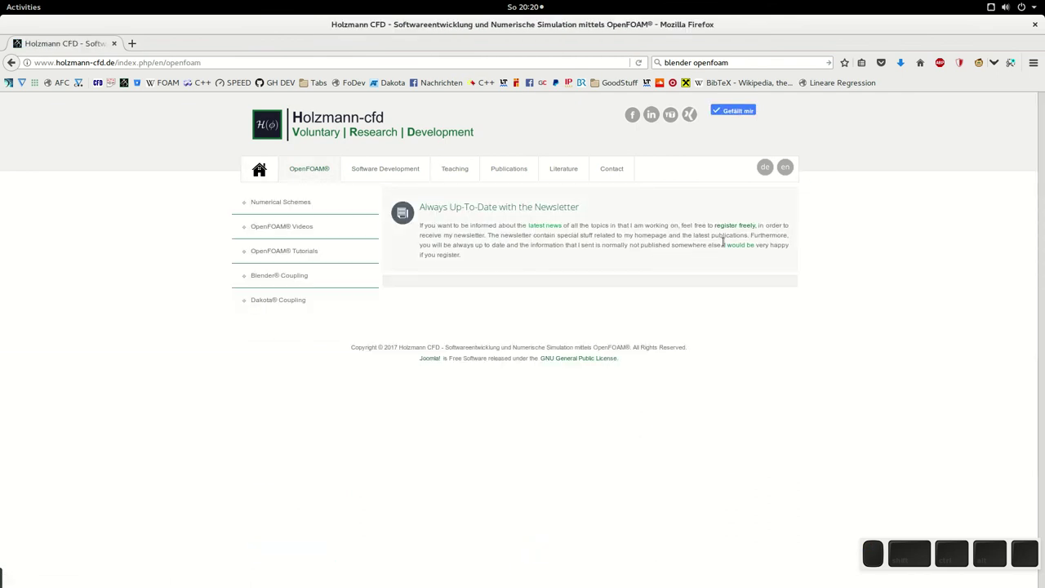
{"action": "left_click", "coordinate": [729, 226]}
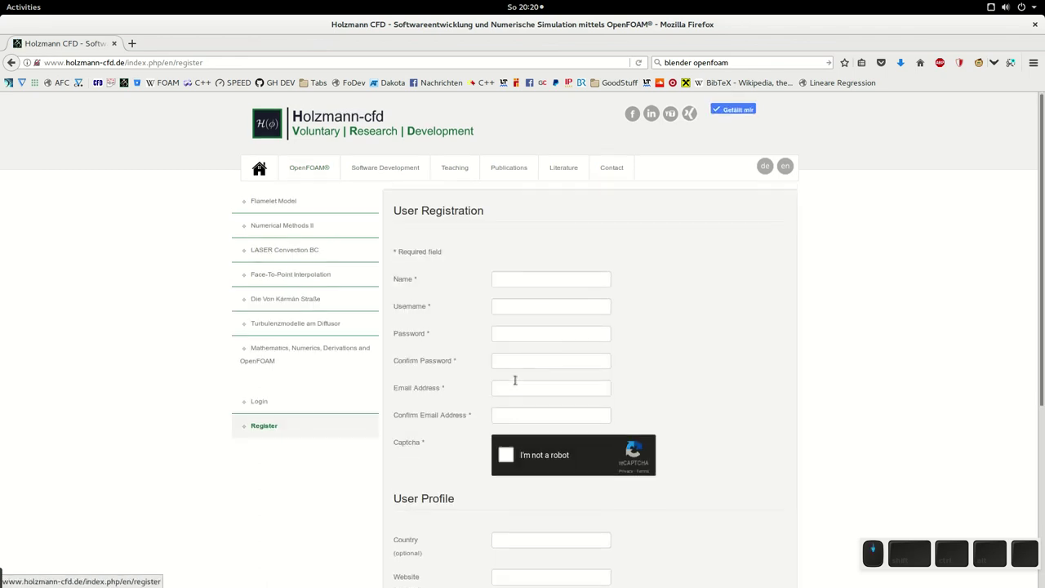
{"action": "scroll", "coordinate": [515, 380], "scroll_direction": "down", "scroll_amount": 1}
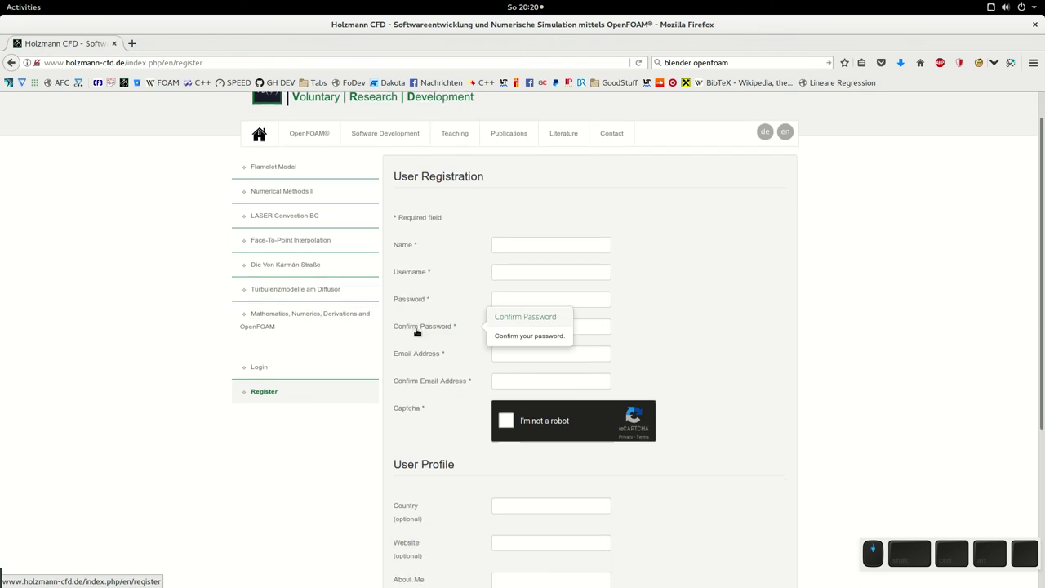
{"action": "scroll", "coordinate": [416, 330], "scroll_direction": "down", "scroll_amount": 4}
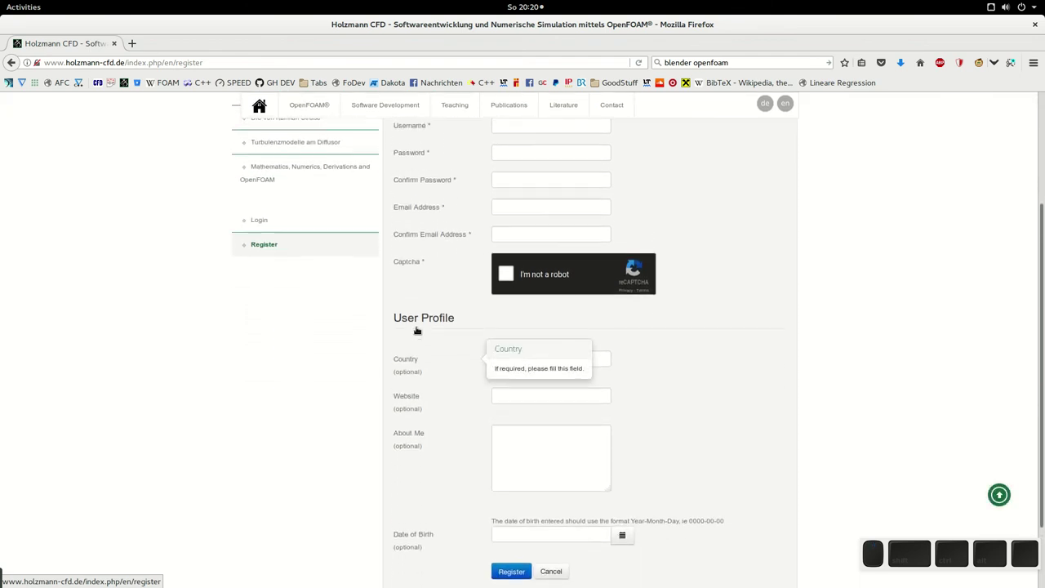
{"action": "scroll", "coordinate": [417, 331], "scroll_direction": "up", "scroll_amount": 2}
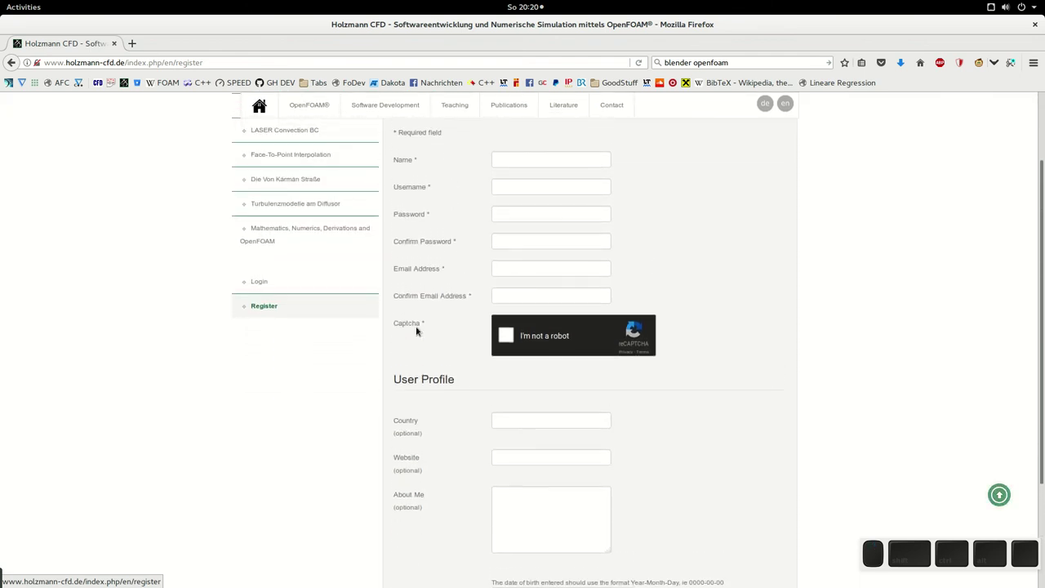
{"action": "scroll", "coordinate": [417, 331], "scroll_direction": "up", "scroll_amount": 3}
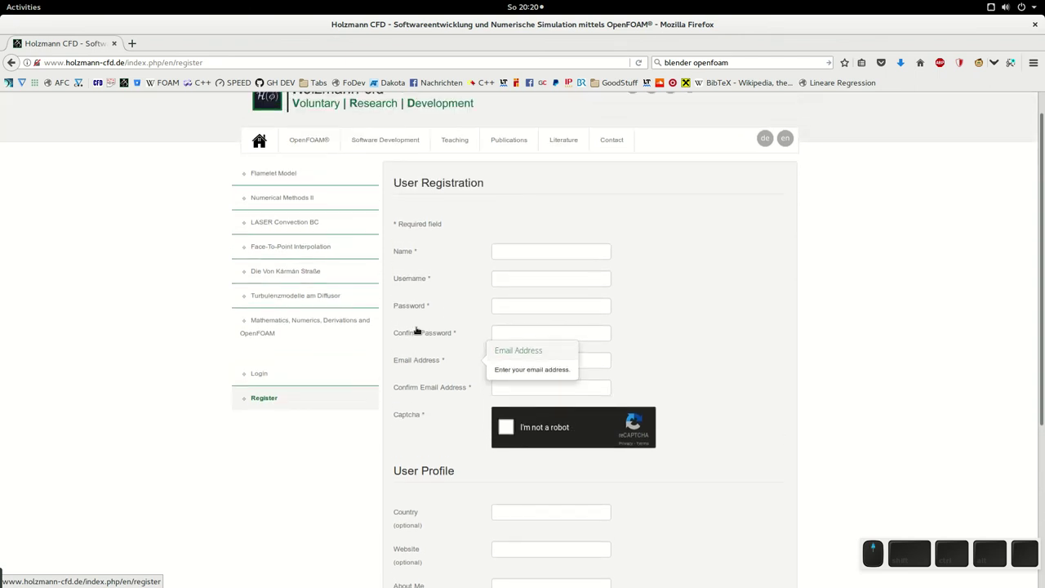
{"action": "scroll", "coordinate": [416, 331], "scroll_direction": "up", "scroll_amount": 1}
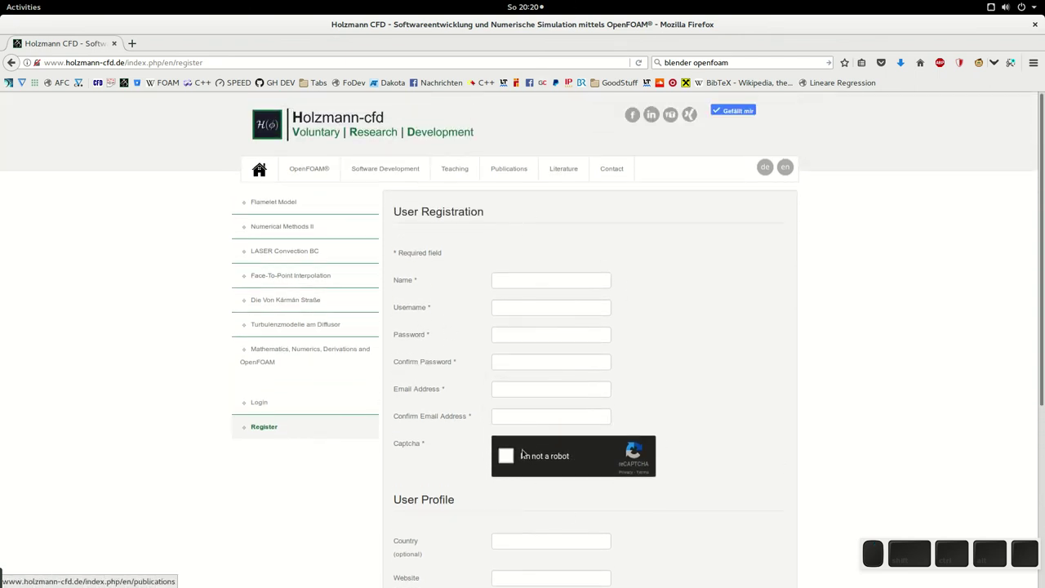
{"action": "scroll", "coordinate": [441, 457], "scroll_direction": "down", "scroll_amount": 2}
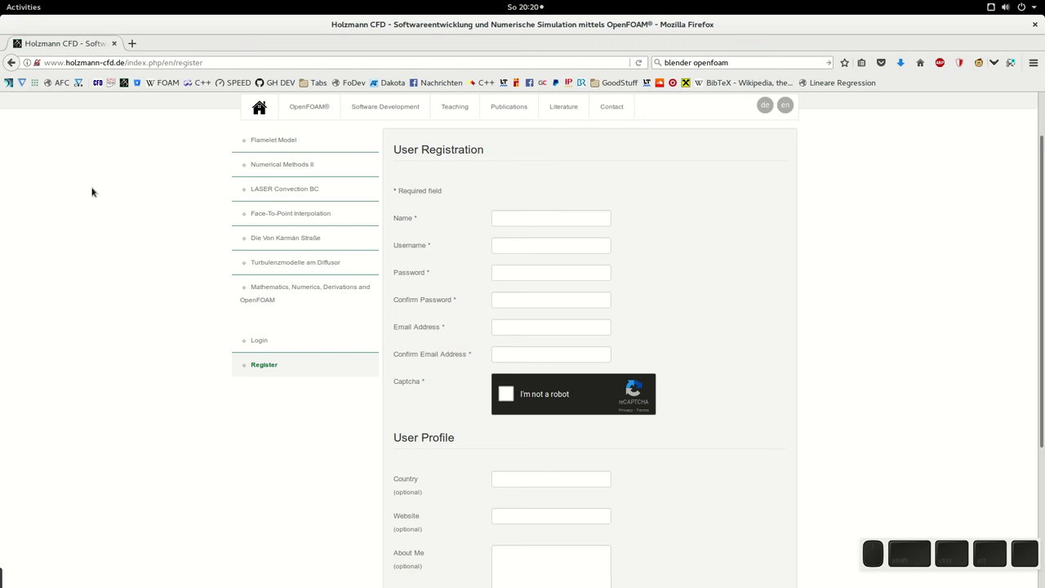
{"action": "scroll", "coordinate": [103, 191], "scroll_direction": "up", "scroll_amount": 2}
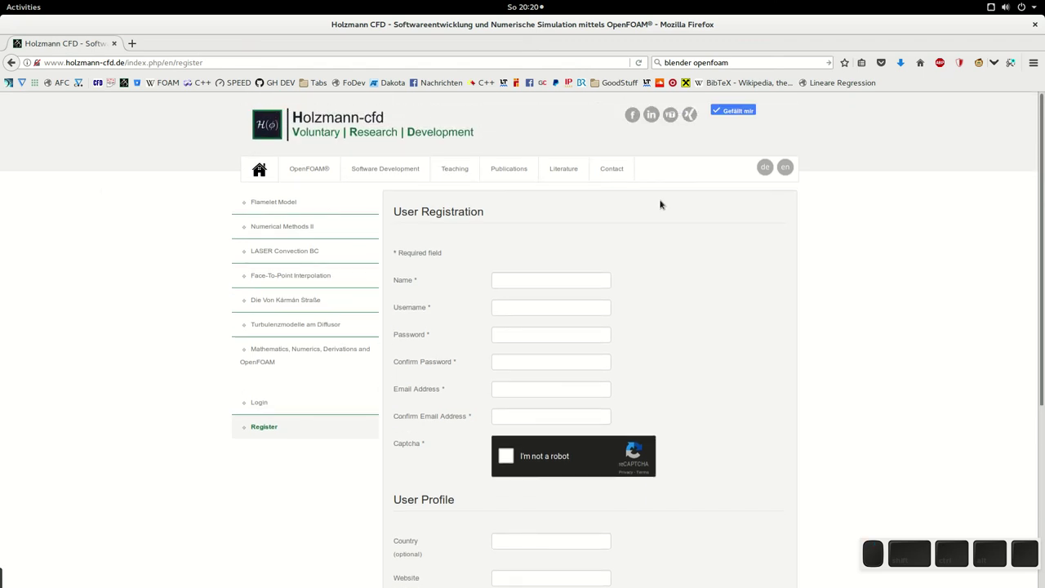
{"action": "scroll", "coordinate": [811, 366], "scroll_direction": "down", "scroll_amount": 1}
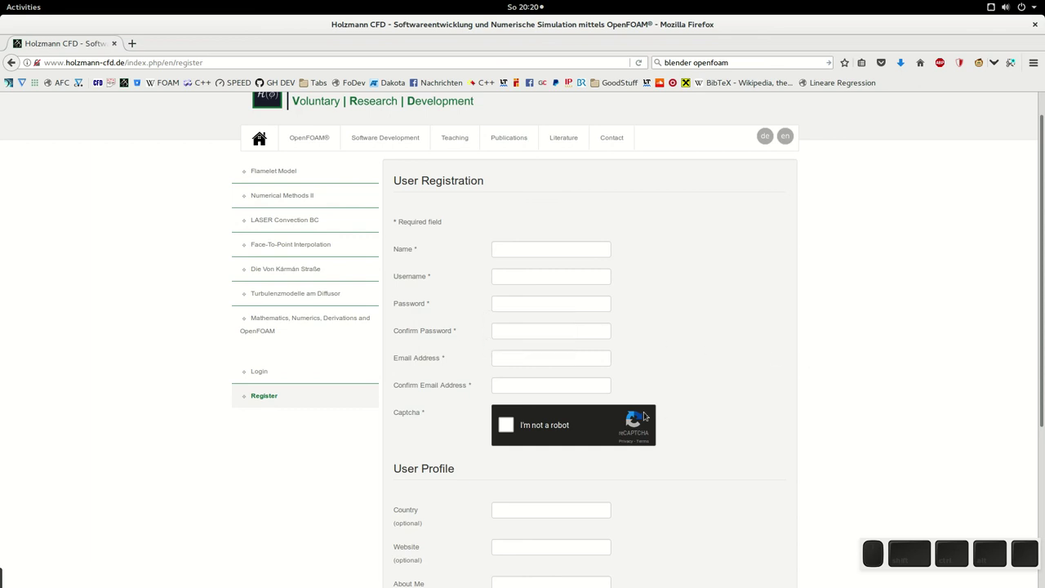
{"action": "scroll", "coordinate": [440, 445], "scroll_direction": "down", "scroll_amount": 3}
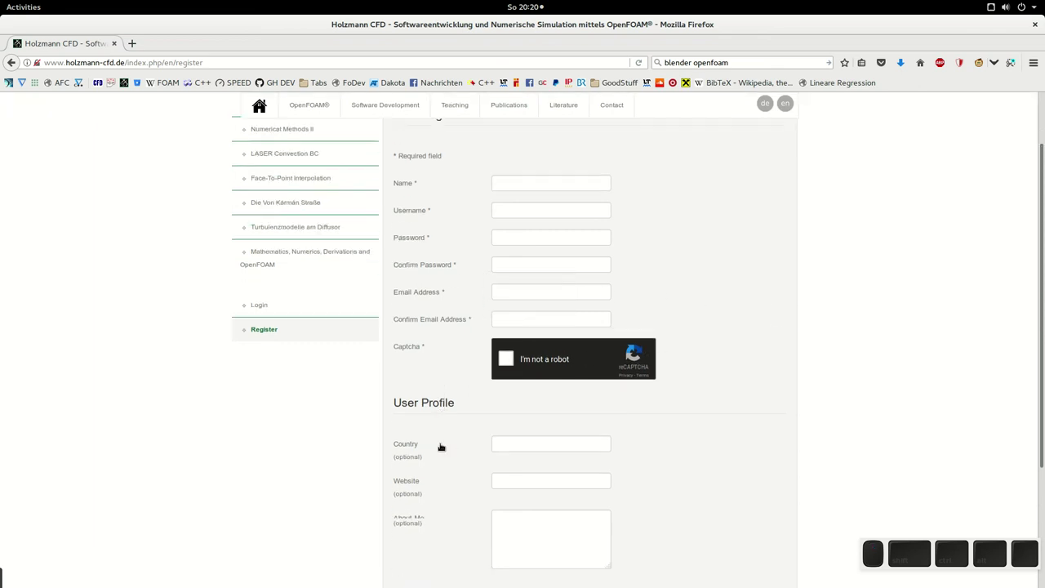
{"action": "scroll", "coordinate": [440, 446], "scroll_direction": "up", "scroll_amount": 3}
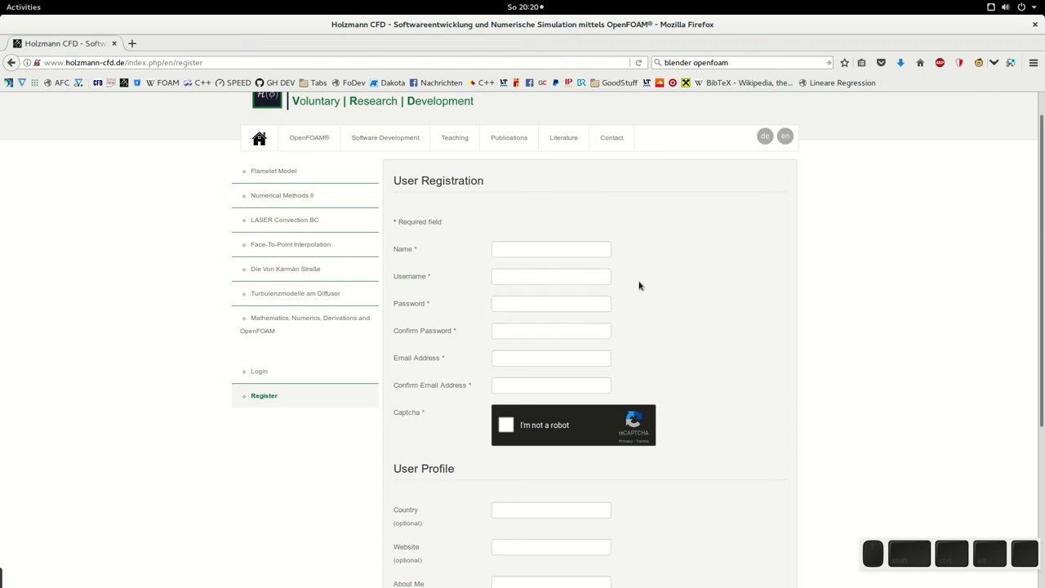
{"action": "scroll", "coordinate": [721, 360], "scroll_direction": "down", "scroll_amount": 2}
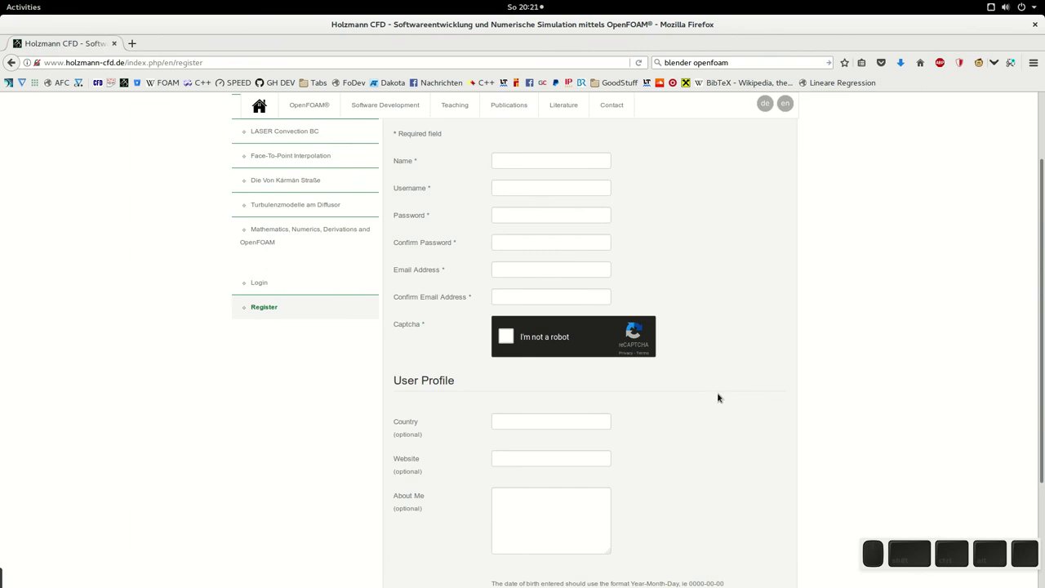
{"action": "scroll", "coordinate": [715, 409], "scroll_direction": "down", "scroll_amount": 2}
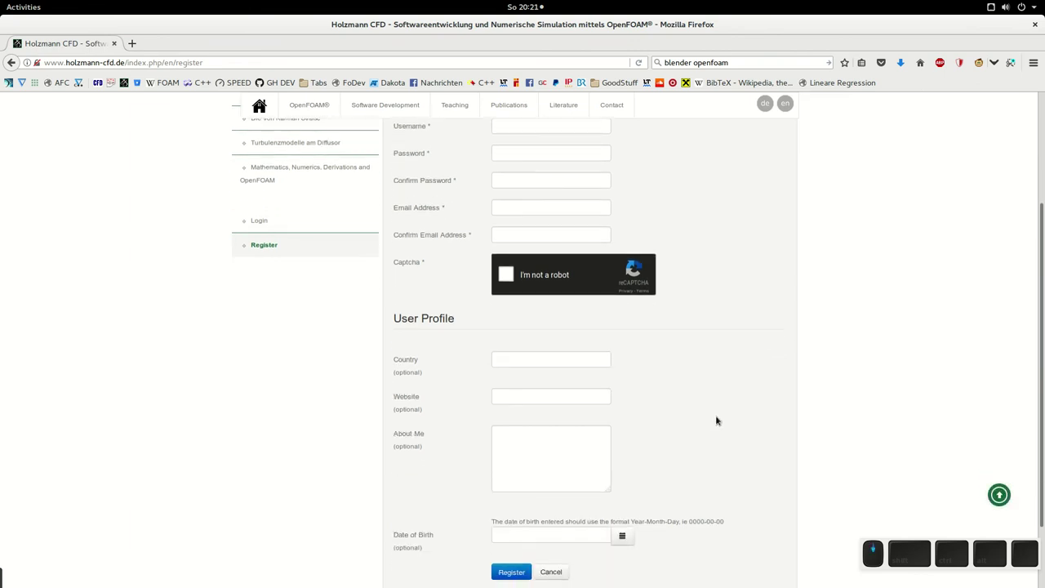
{"action": "scroll", "coordinate": [717, 420], "scroll_direction": "down", "scroll_amount": 2}
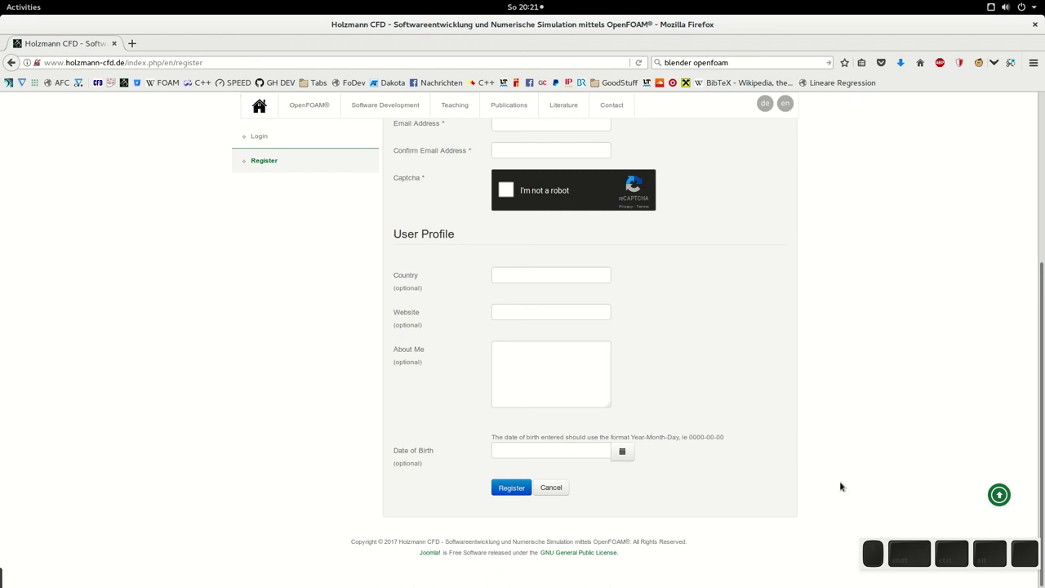
{"action": "scroll", "coordinate": [466, 443], "scroll_direction": "up", "scroll_amount": 5}
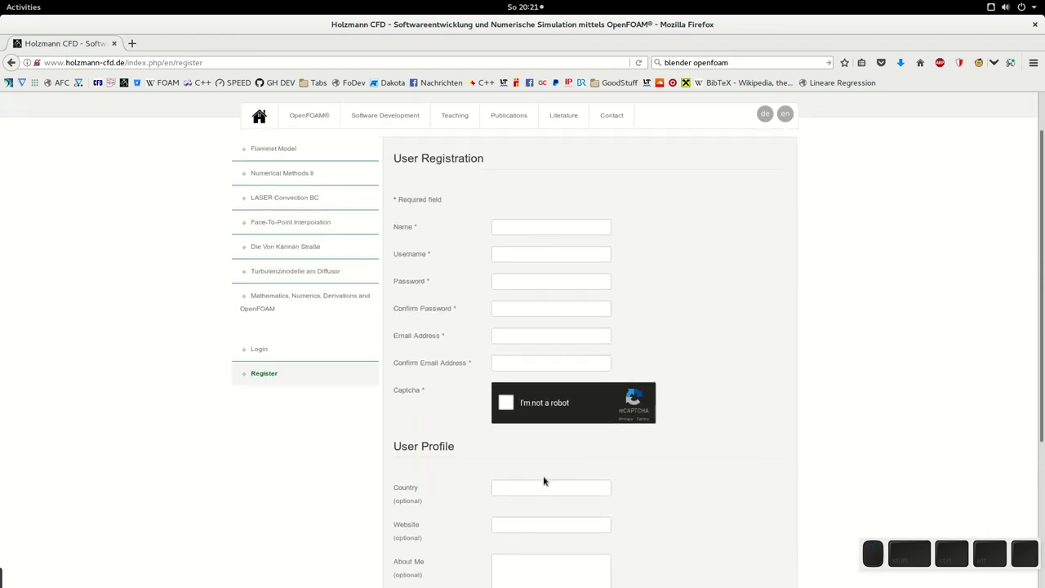
Go to wiki.openfoam.com, correcting the mistyped wiki.openfom.com address
{"action": "left_click", "coordinate": [206, 62]}
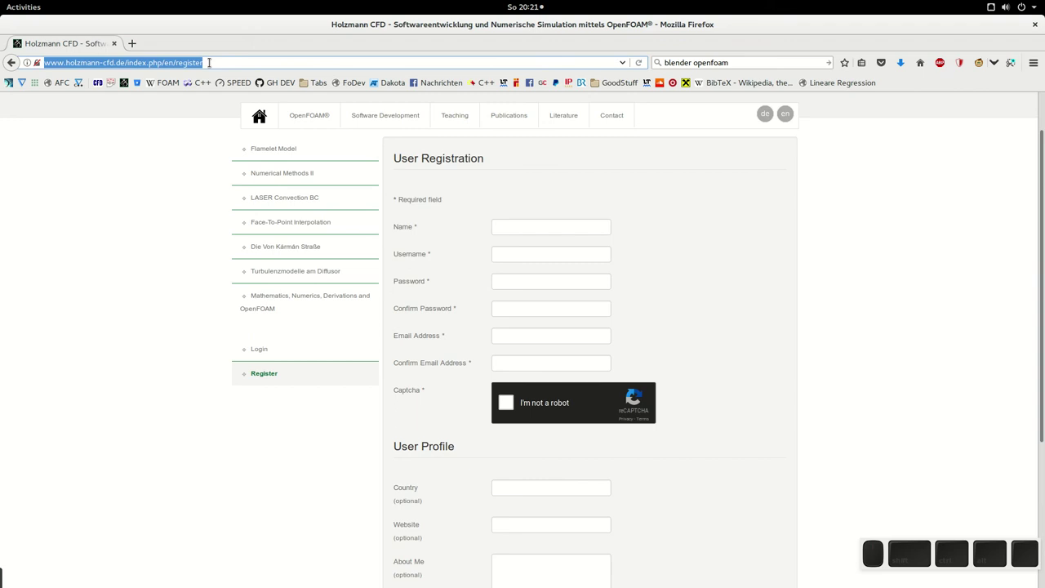
{"action": "type", "text": "wiki"}
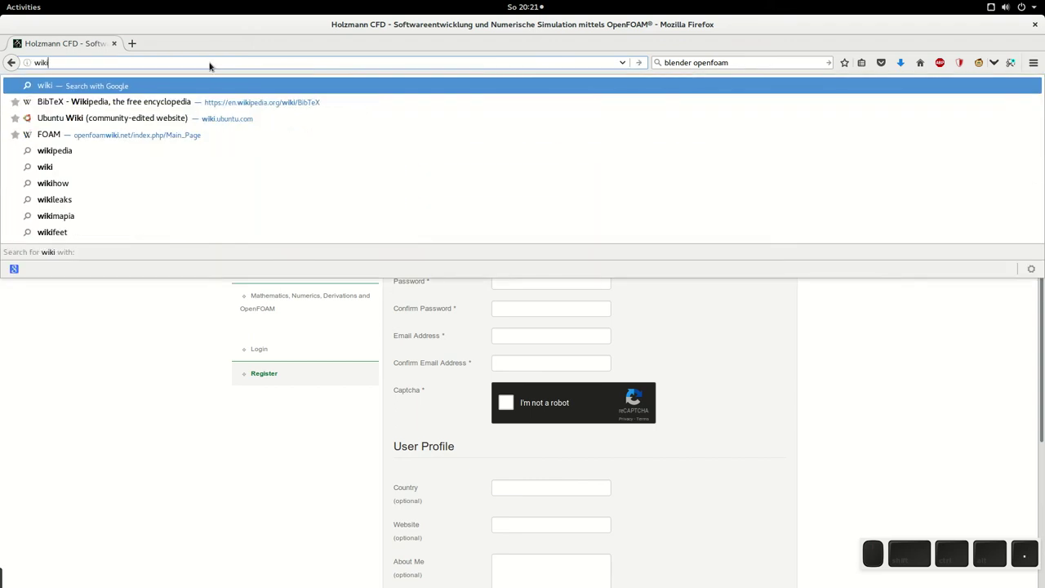
{"action": "type", "text": ".openfom.com"}
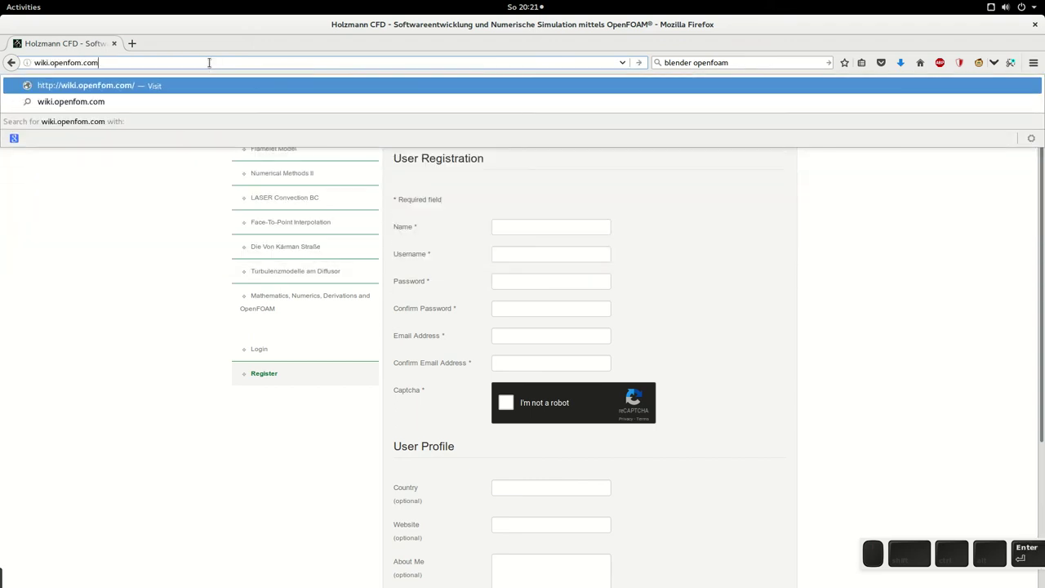
{"action": "key", "text": "Return"}
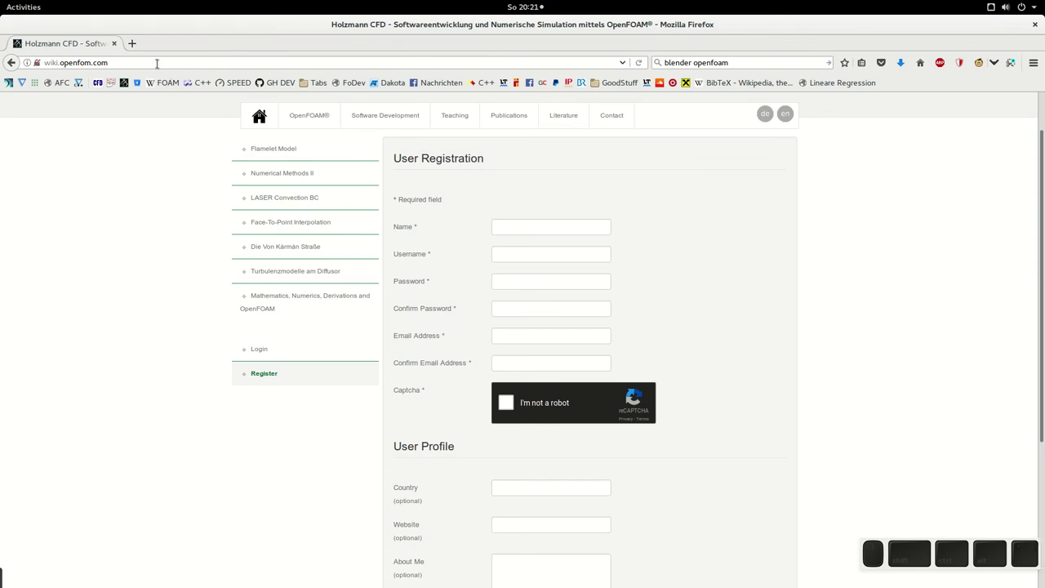
{"action": "left_click", "coordinate": [80, 62]}
{"action": "type", "text": "a"}
{"action": "key", "text": "Return"}
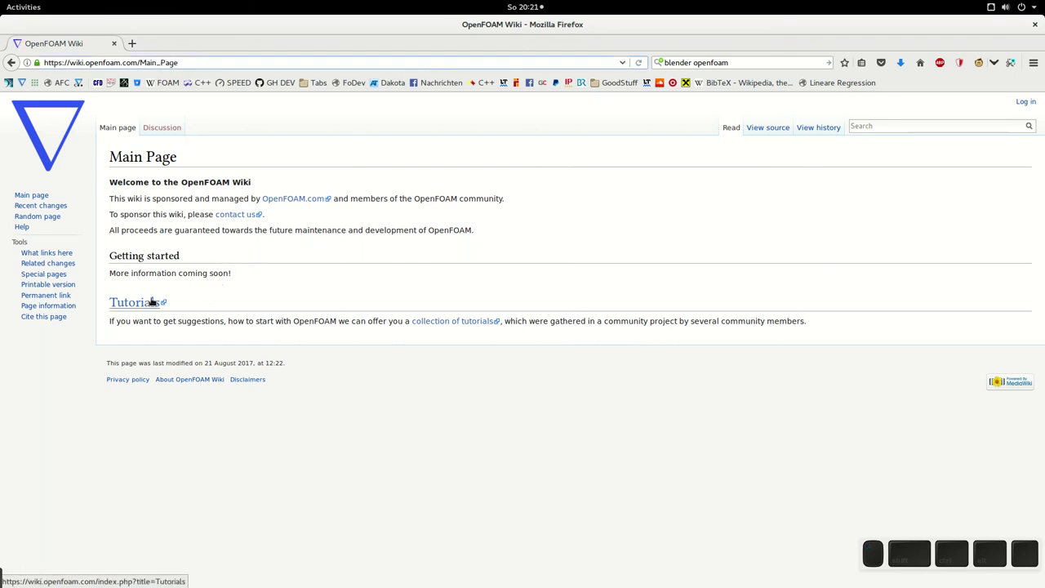
{"action": "left_click_drag", "start_coordinate": [179, 63], "coordinate": [140, 63]}
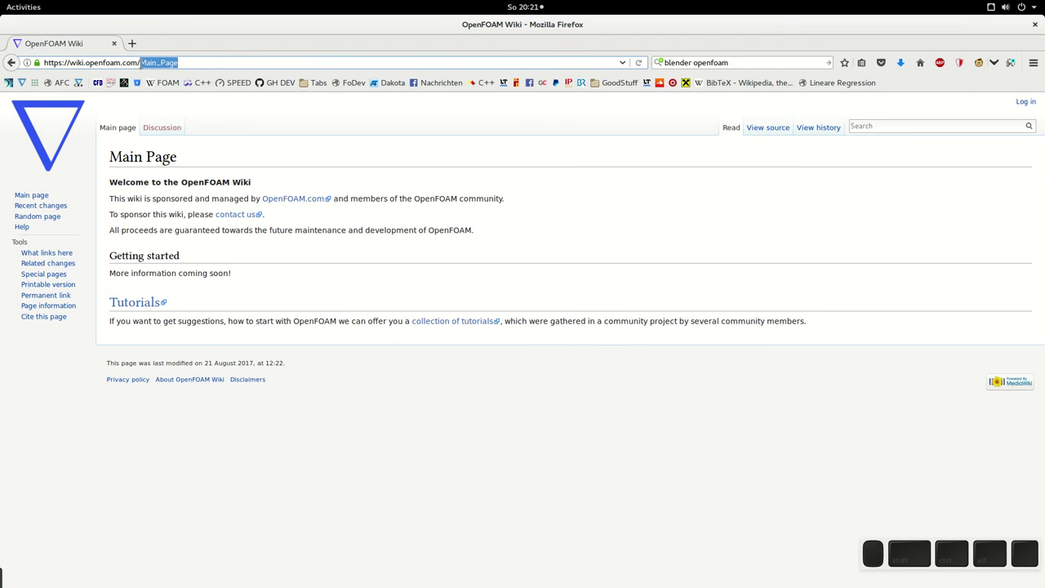
Go to youtube.com and open a subscribed OpenFOAM creator's channel from the Abos sidebar
{"action": "key", "text": "ctrl+a"}
{"action": "type", "text": "youtube.com"}
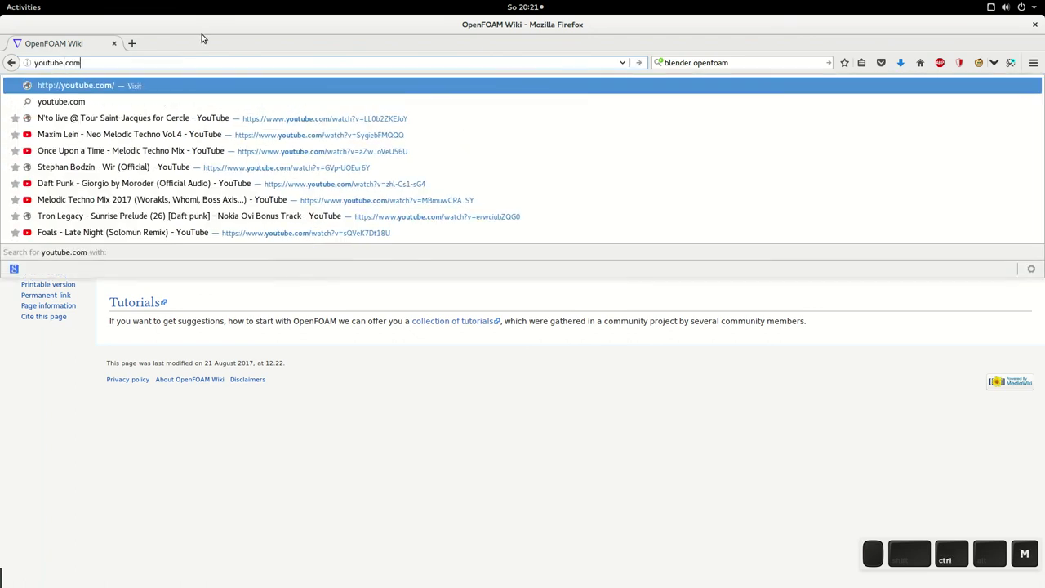
{"action": "key", "text": "Return"}
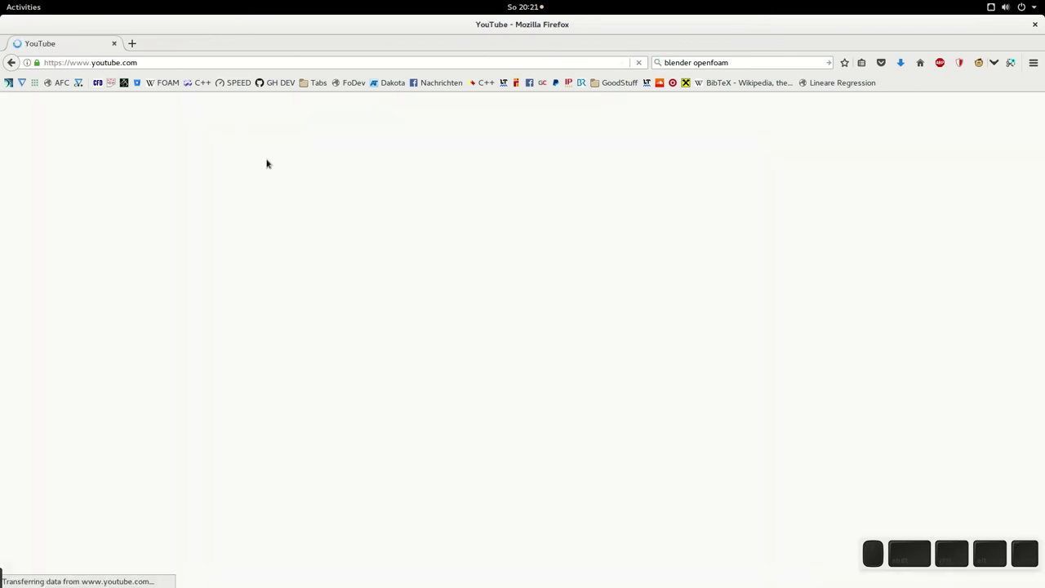
{"action": "scroll", "coordinate": [106, 327], "scroll_direction": "down", "scroll_amount": 1}
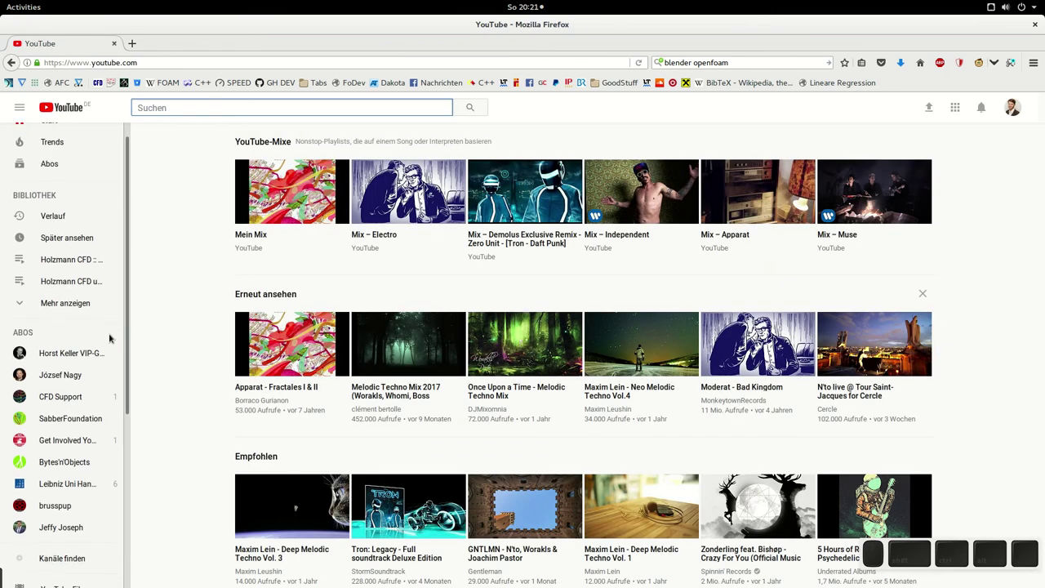
{"action": "left_click", "coordinate": [61, 377]}
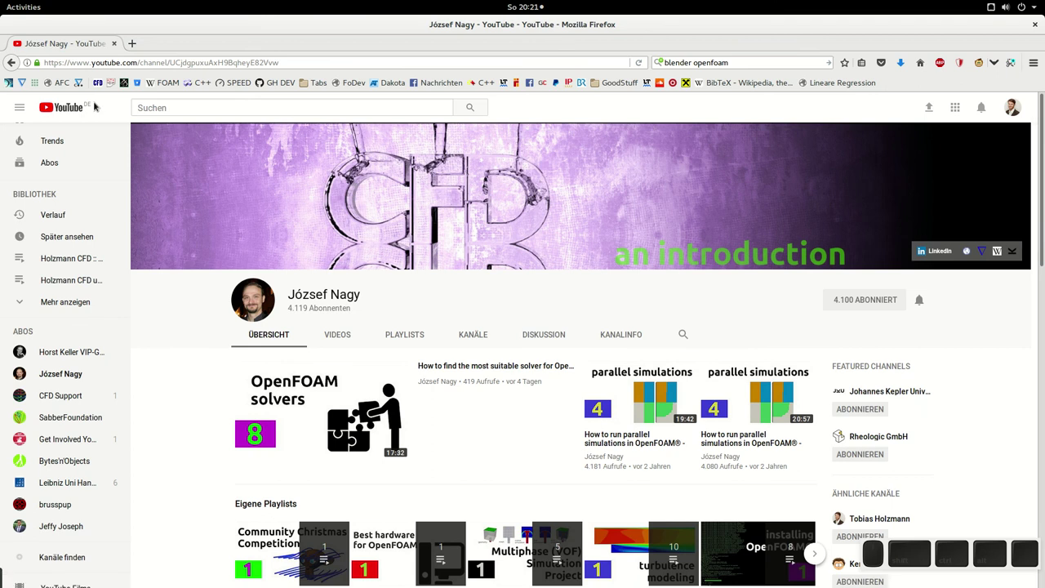
{"action": "left_click", "coordinate": [182, 62]}
Load the openfoamwiki.net Main_Page from the address-bar suggestion for 'openfoamwiki.'
{"action": "triple_click", "coordinate": [192, 63]}
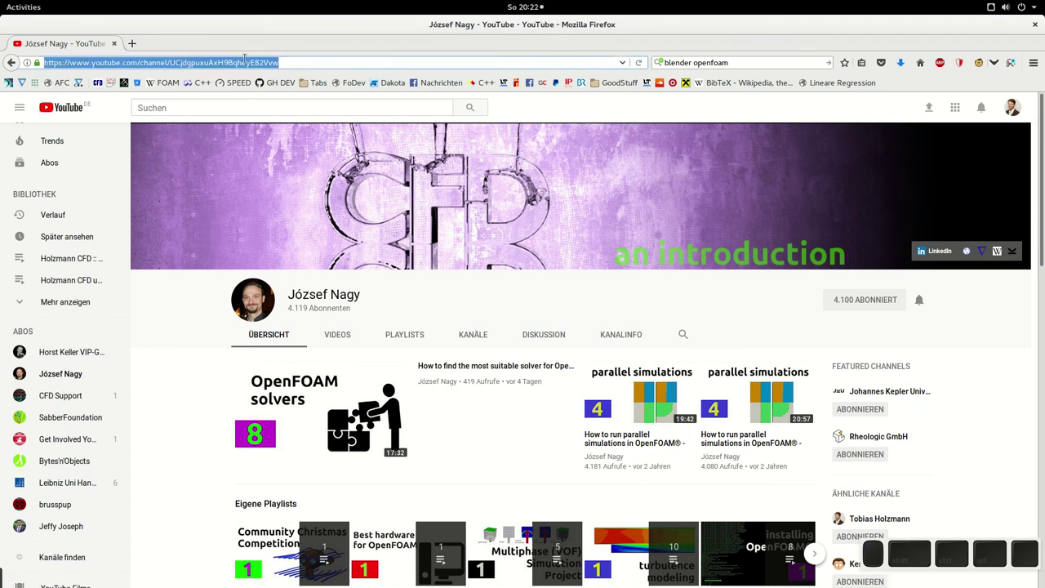
{"action": "type", "text": "wiki"}
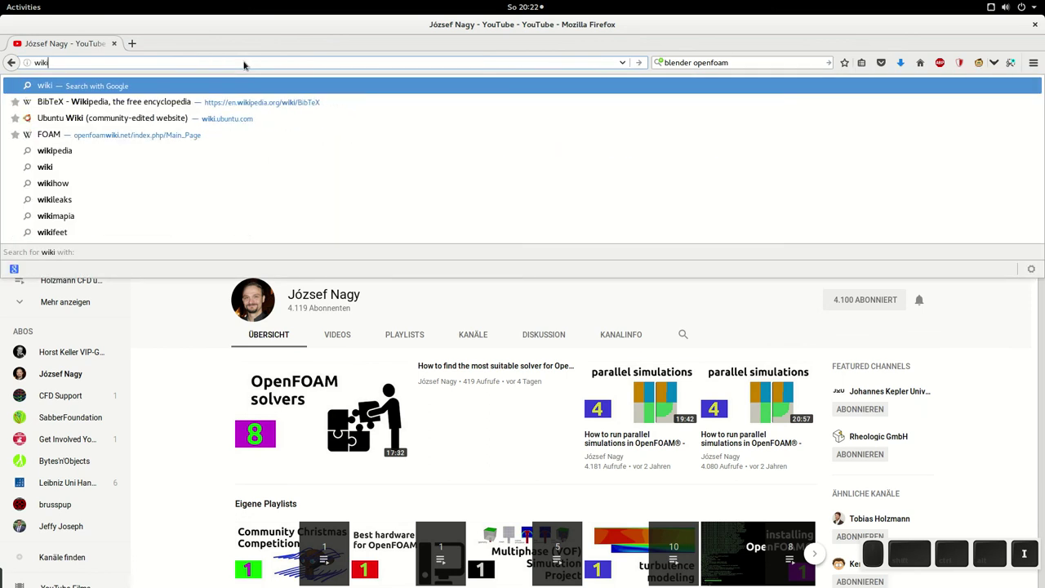
{"action": "key", "text": "ctrl+a"}
{"action": "type", "text": "openfoam"}
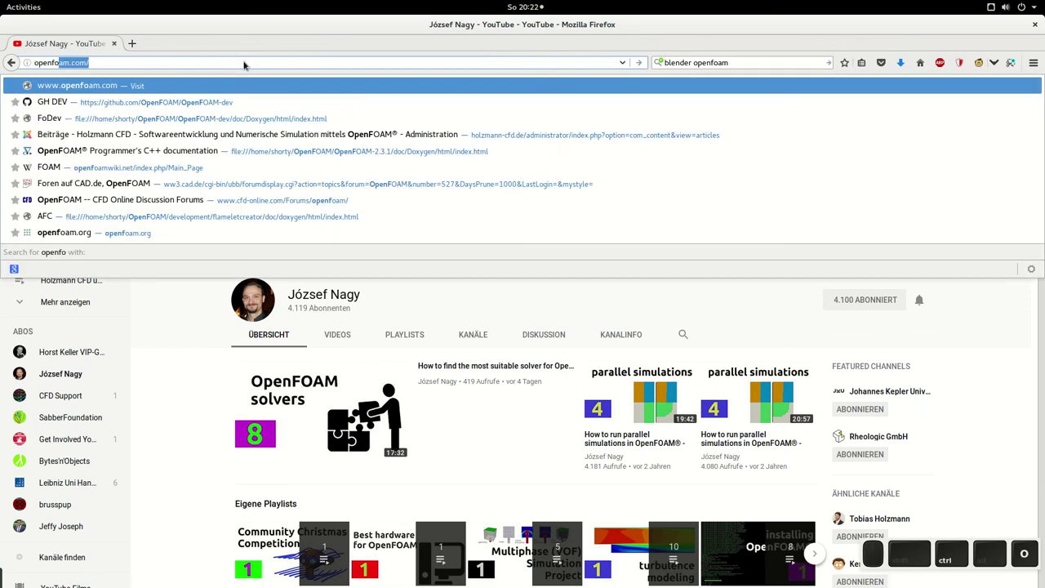
{"action": "key", "text": "BackSpace"}
{"action": "key", "text": "BackSpace"}
{"action": "type", "text": "amwiki."}
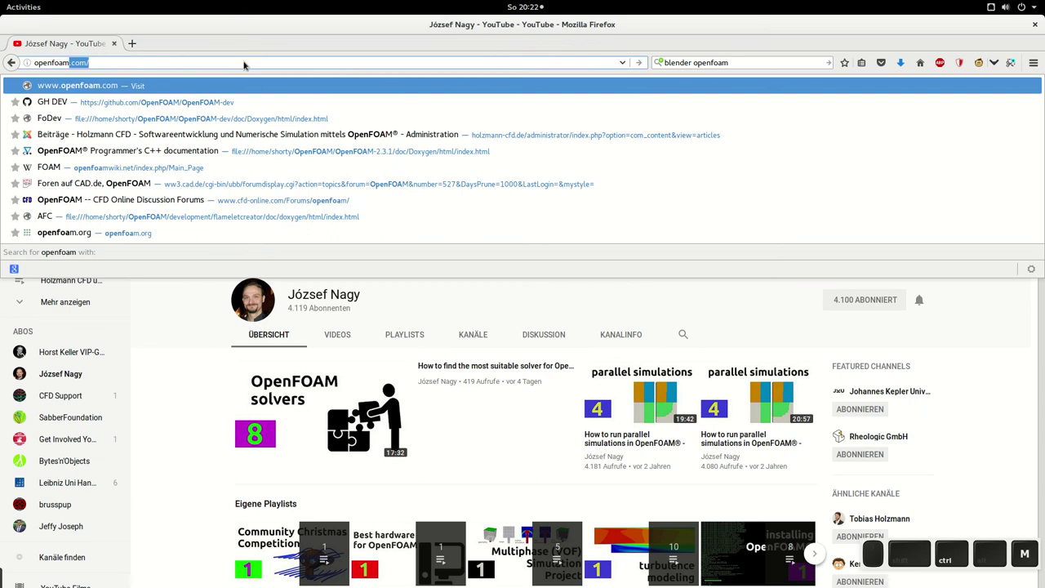
{"action": "key", "text": "Down"}
{"action": "key", "text": "Return"}
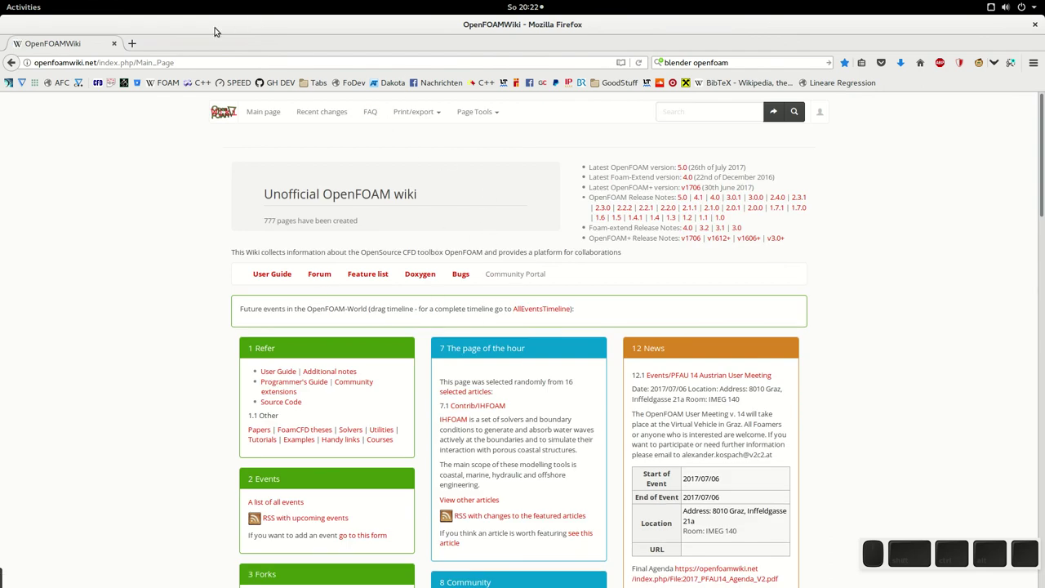
{"action": "left_click", "coordinate": [133, 43]}
Load the CFD Online OpenFOAM forum from its bookmark and compare it with the wiki tab
{"action": "left_click", "coordinate": [97, 83]}
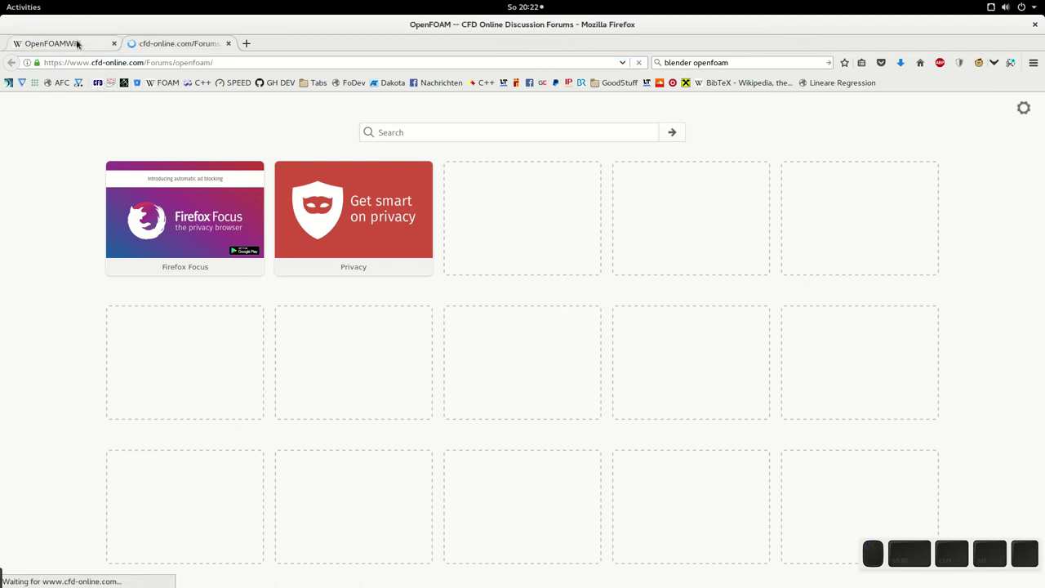
{"action": "scroll", "coordinate": [368, 298], "scroll_direction": "down", "scroll_amount": 3}
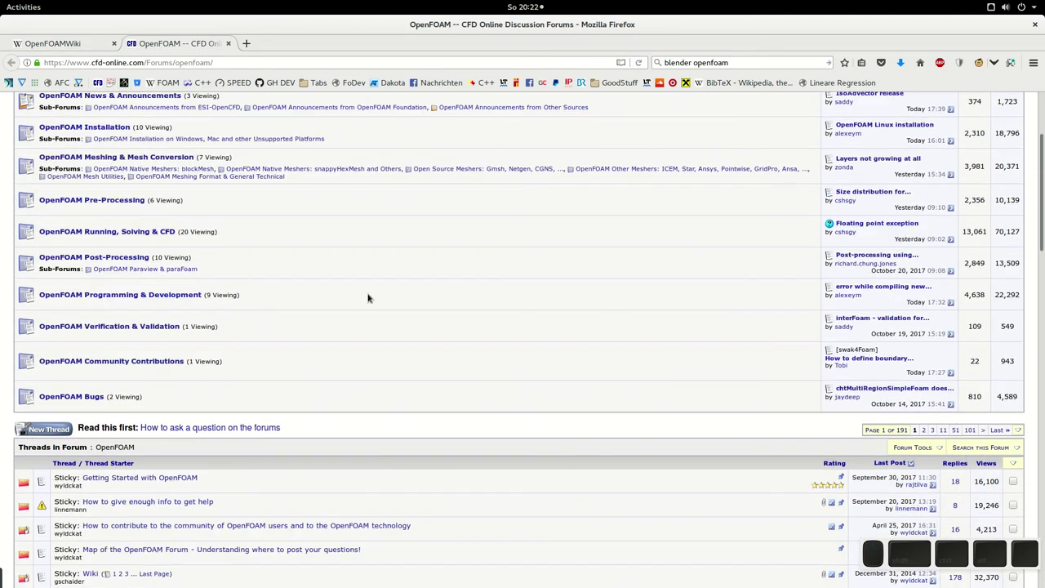
{"action": "scroll", "coordinate": [597, 357], "scroll_direction": "up", "scroll_amount": 3}
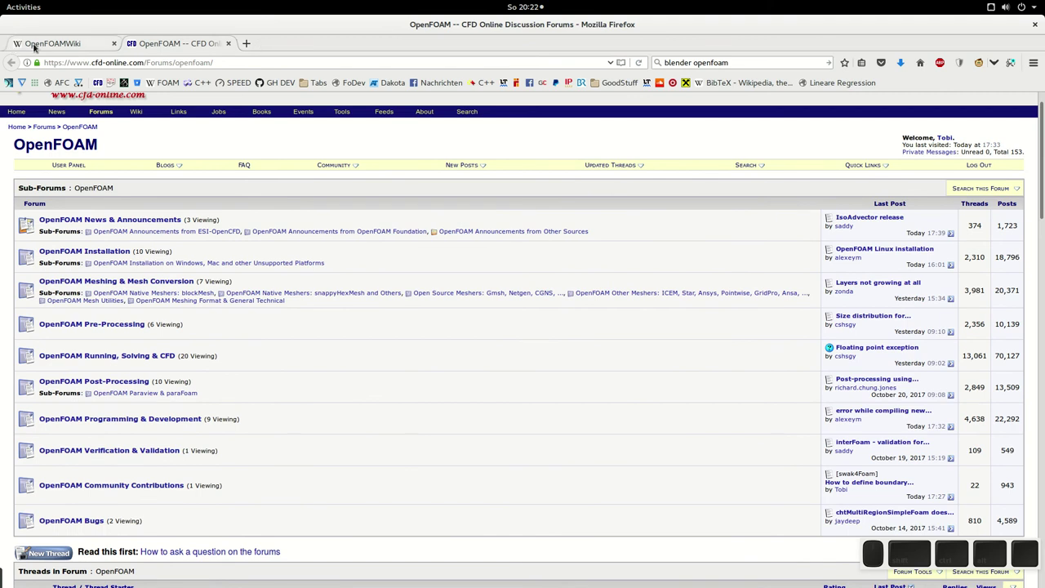
{"action": "left_click", "coordinate": [37, 45]}
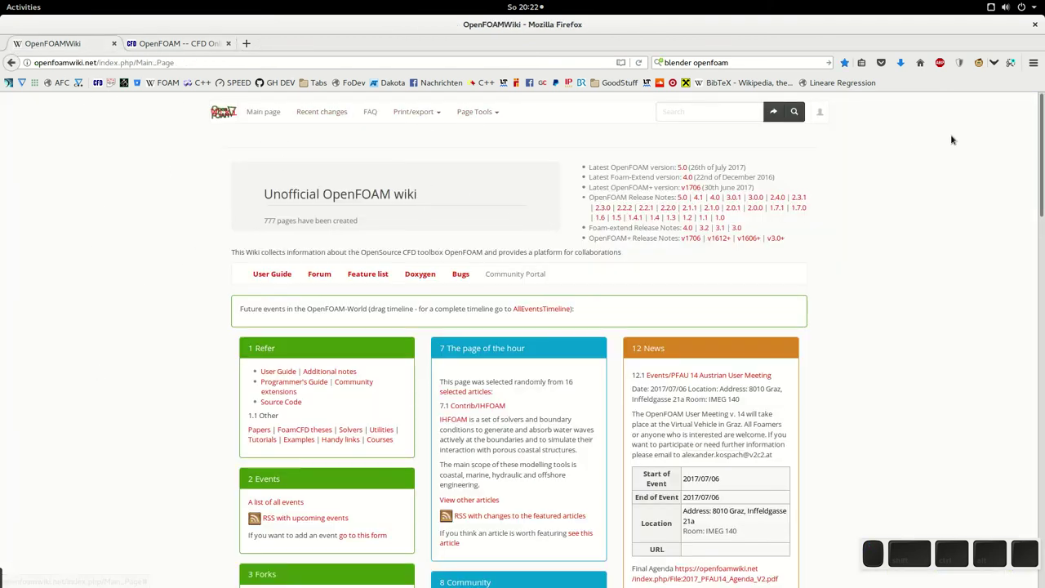
{"action": "left_click", "coordinate": [194, 45]}
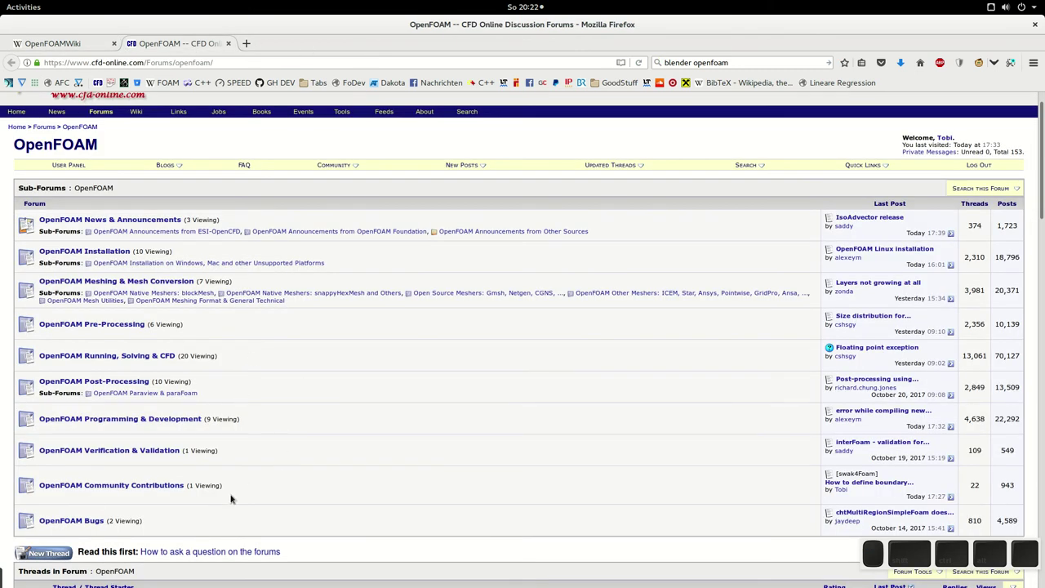
{"action": "scroll", "coordinate": [230, 499], "scroll_direction": "down", "scroll_amount": 1}
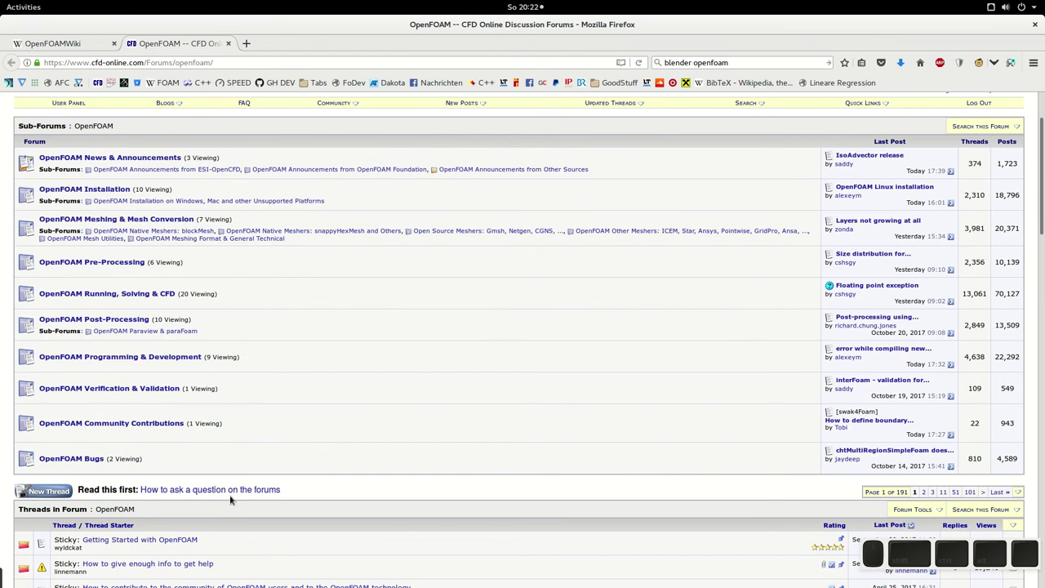
{"action": "scroll", "coordinate": [264, 485], "scroll_direction": "up", "scroll_amount": 1}
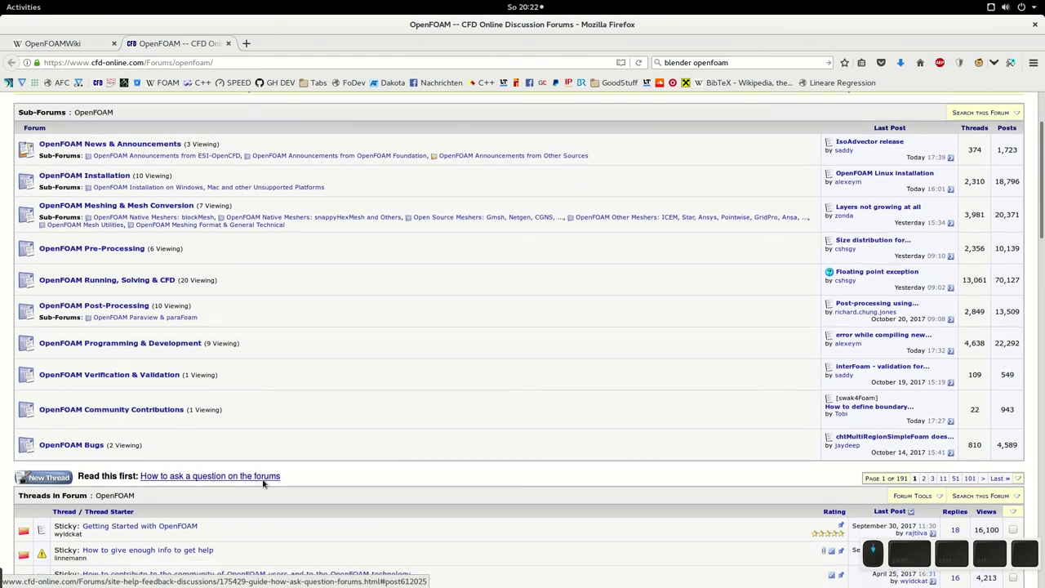
{"action": "scroll", "coordinate": [268, 484], "scroll_direction": "up", "scroll_amount": 1}
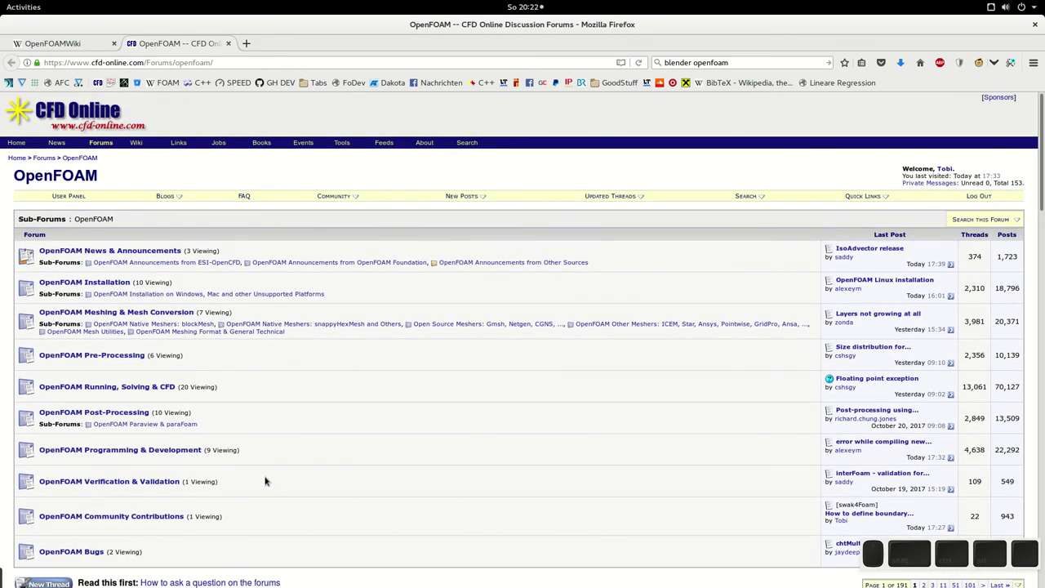
{"action": "left_click", "coordinate": [35, 579]}
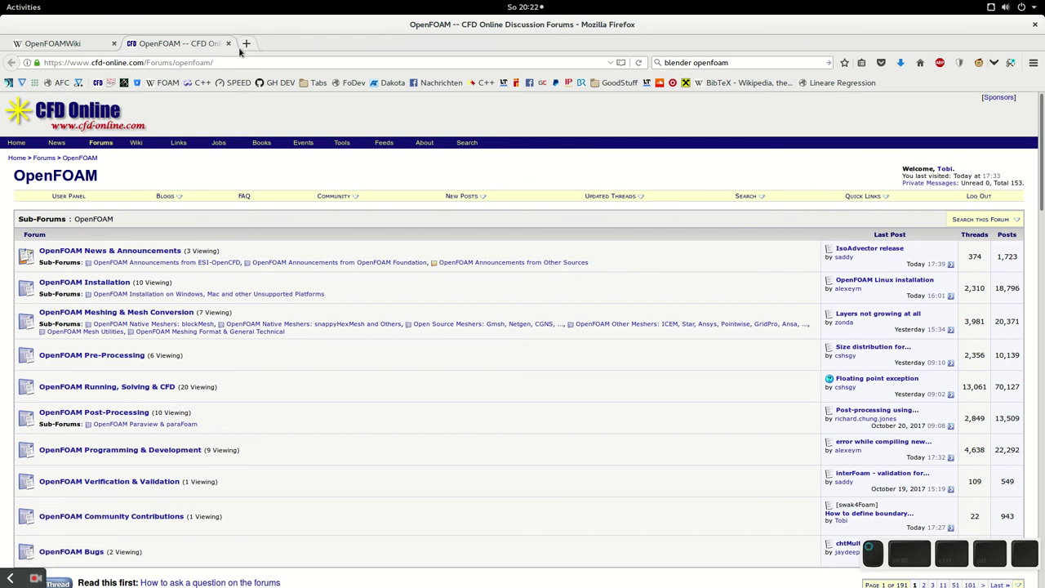
Go from the Holzmann CFD bookmark through the OpenFOAM® section to the OpenFOAM® Tutorials list
{"action": "left_click", "coordinate": [131, 82]}
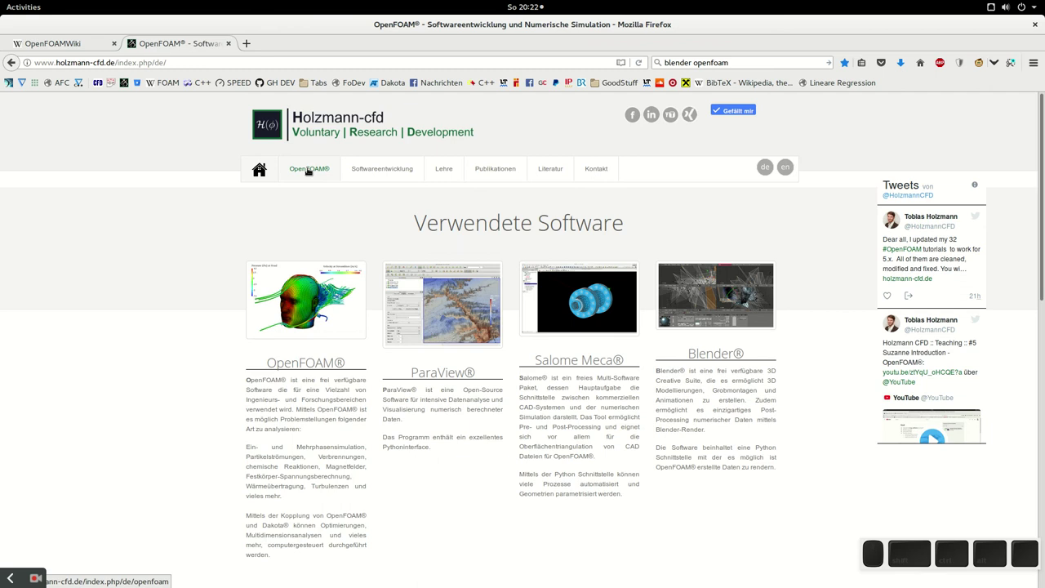
{"action": "left_click", "coordinate": [308, 169]}
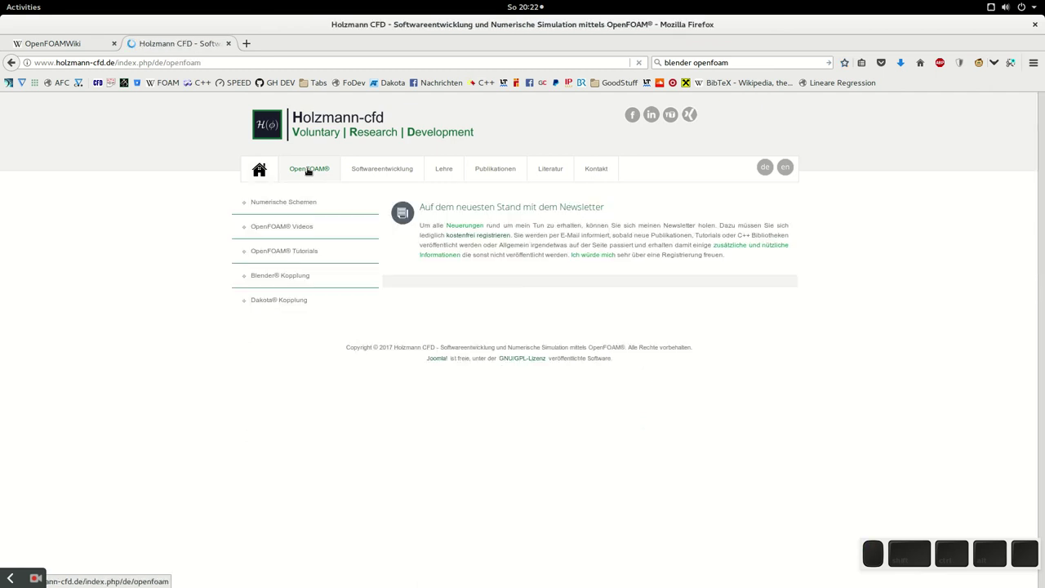
{"action": "left_click", "coordinate": [283, 258]}
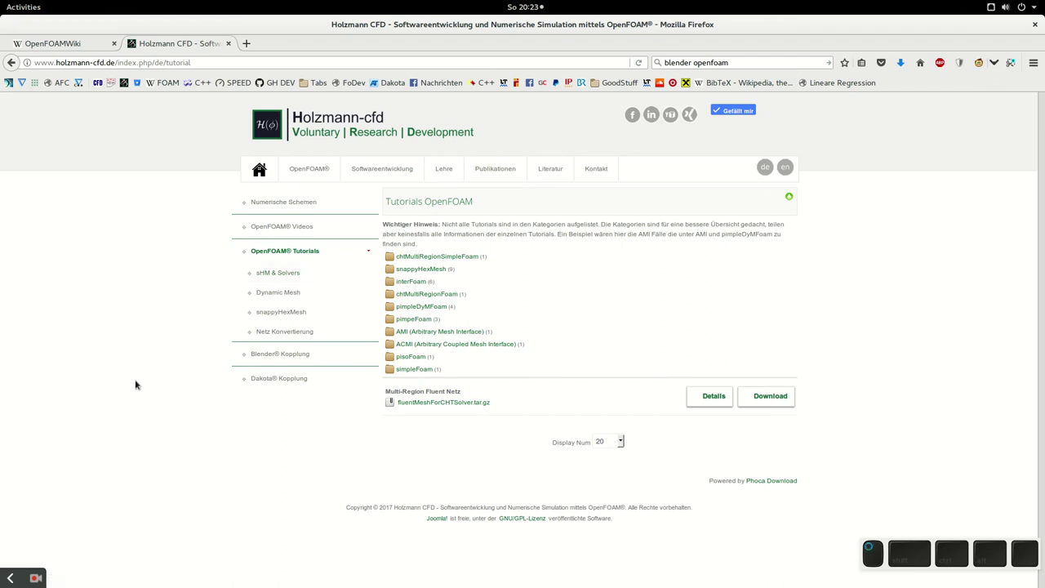
{"action": "left_click", "coordinate": [36, 578]}
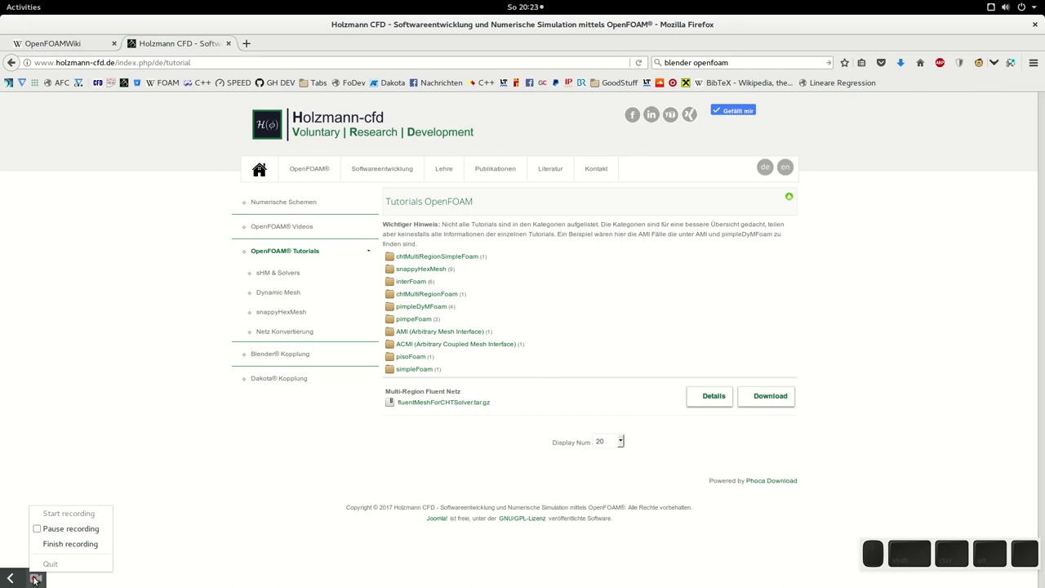